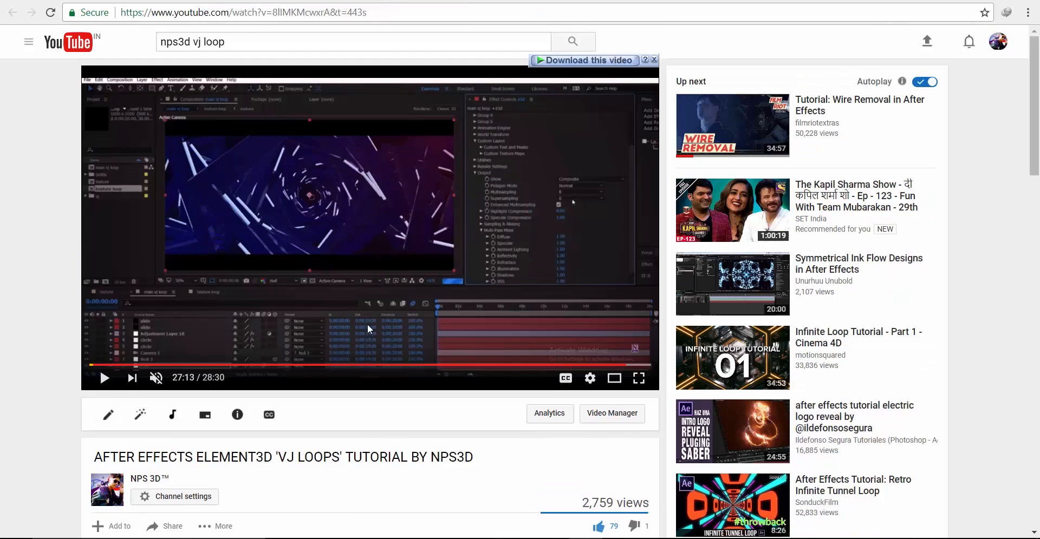
scroll(379, 390, down, 1)
scroll(381, 379, up, 1)
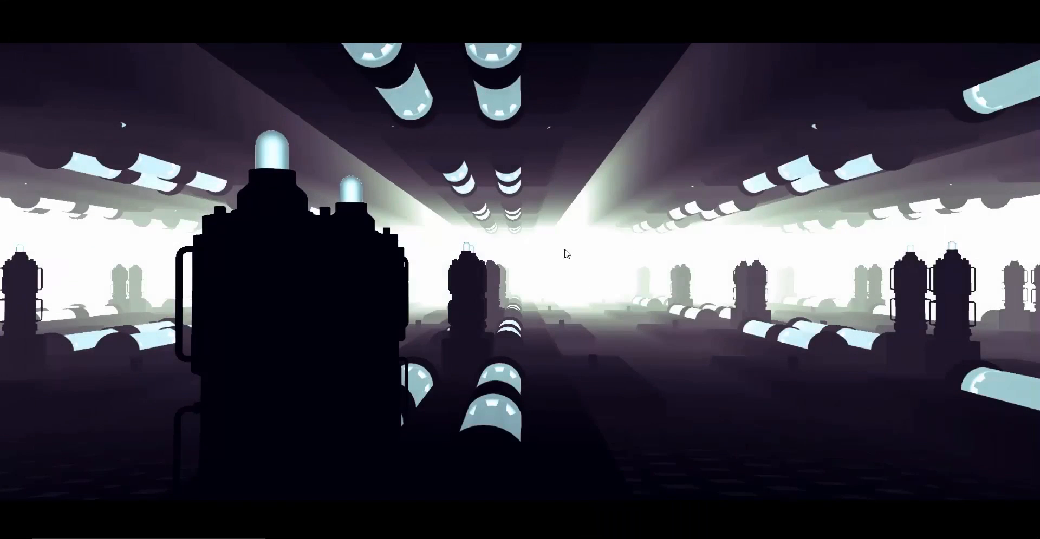
right_click(563, 251)
click(605, 294)
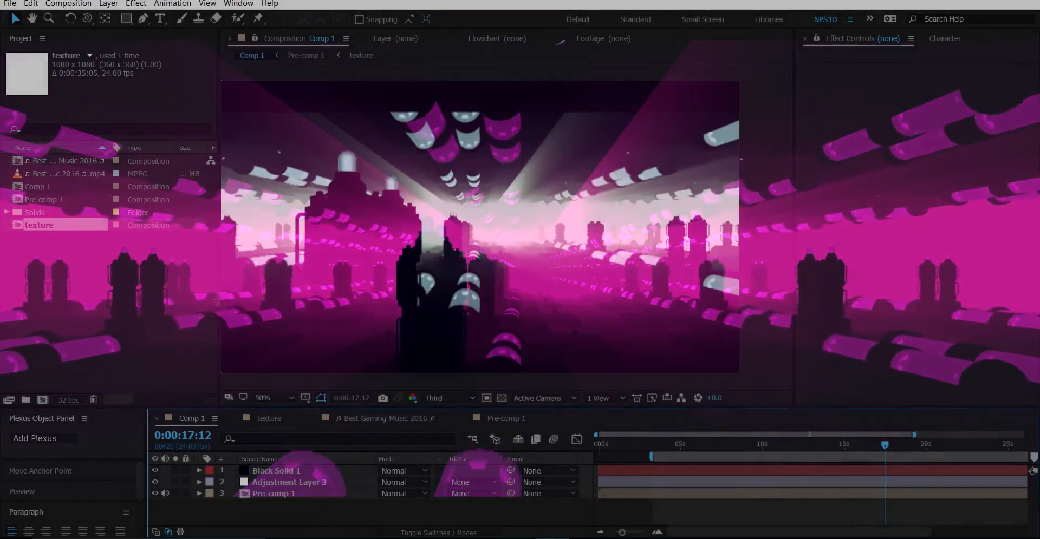
- Collect all existing project items into a new folder
drag(221, 306, 173, 306)
shift+click(66, 161)
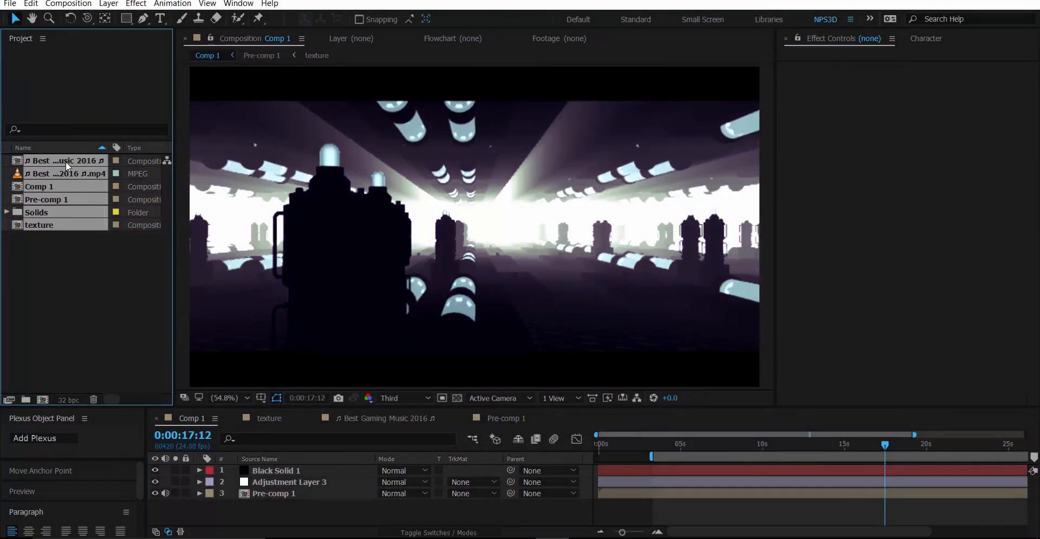
drag(67, 216, 25, 399)
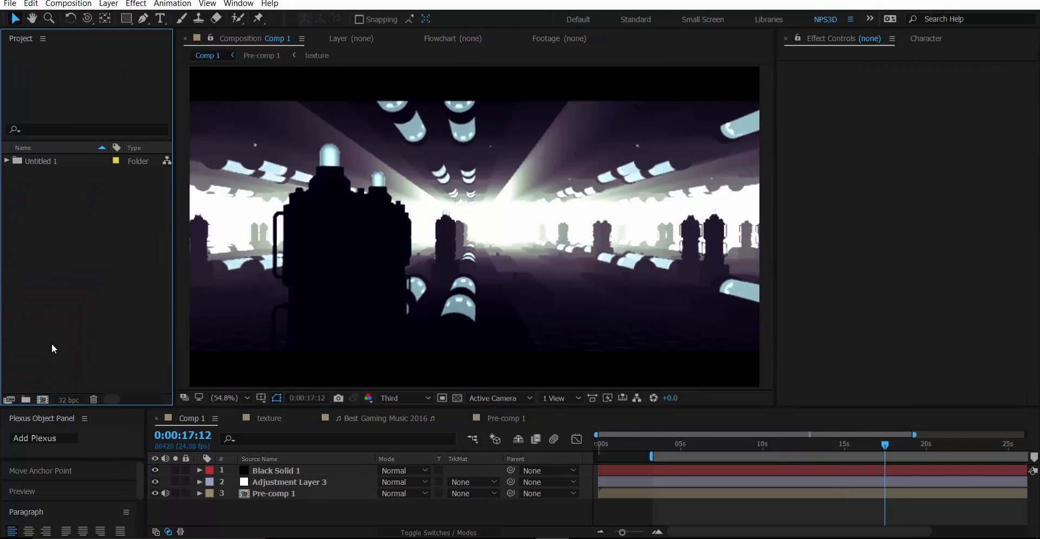
- Create a new 1920 x 1080 px composition at 24 fps with a duration of 0:00:35:00
click(42, 400)
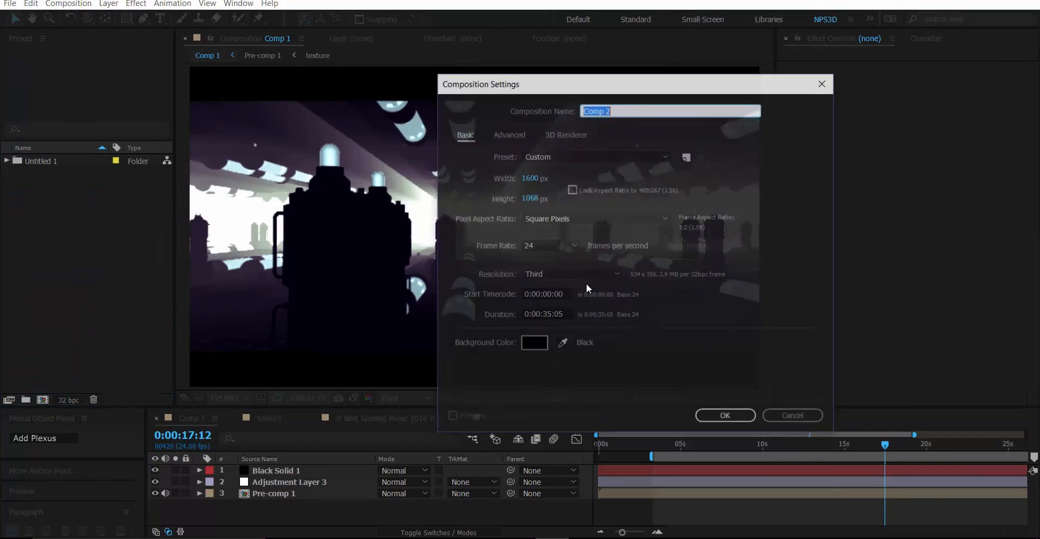
click(530, 180)
text(1920)
key(Tab)
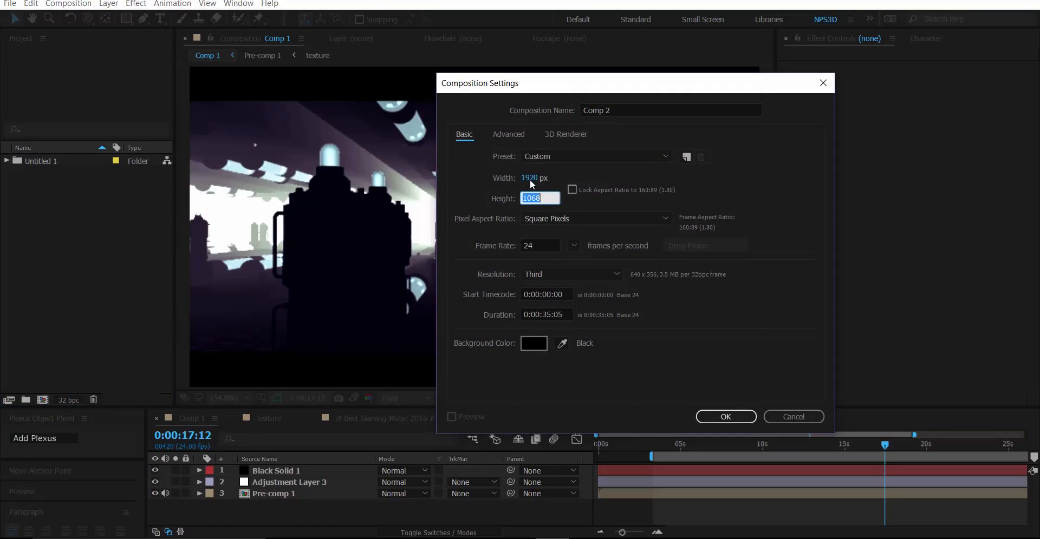
text(0)
text(1080)
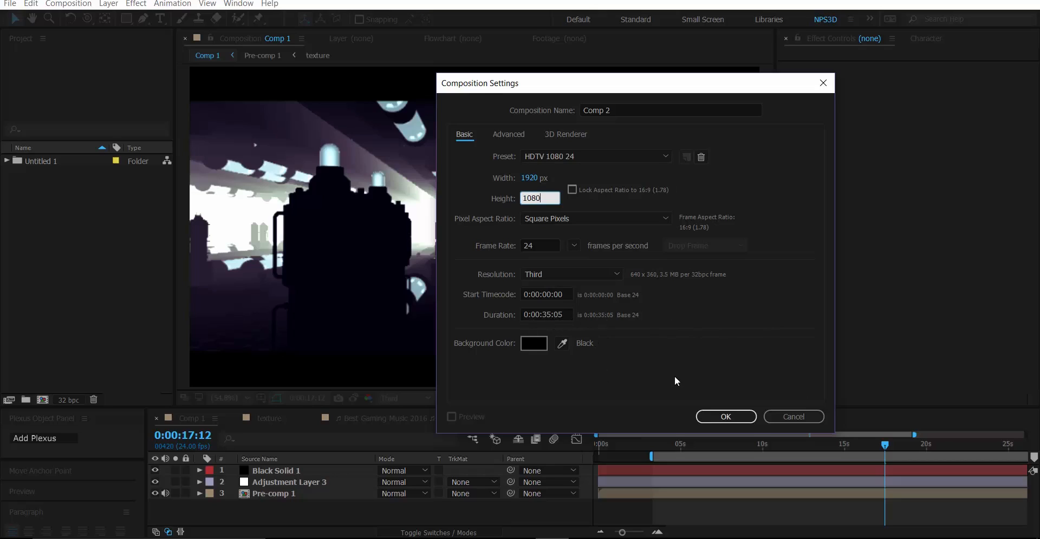
click(566, 314)
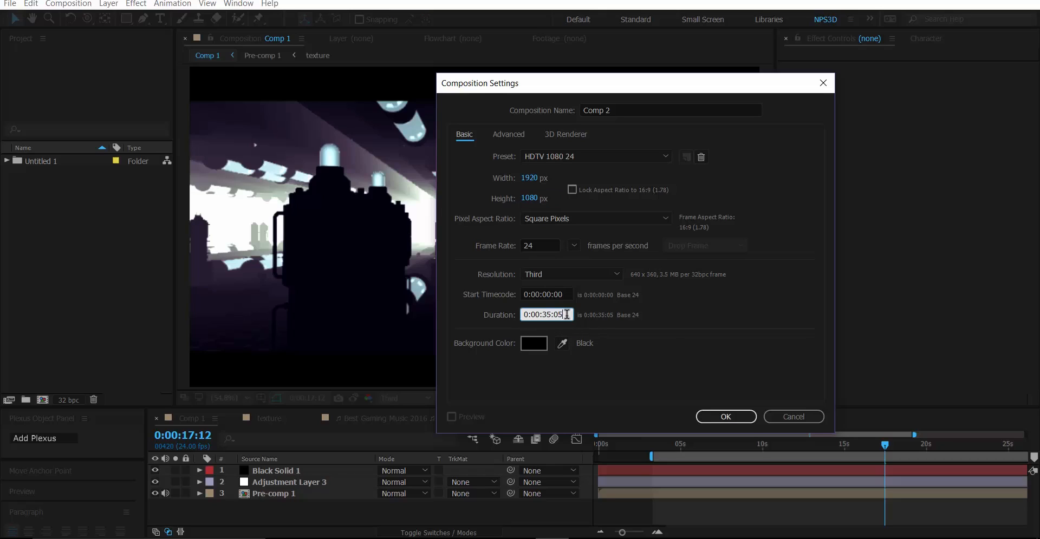
key(Return)
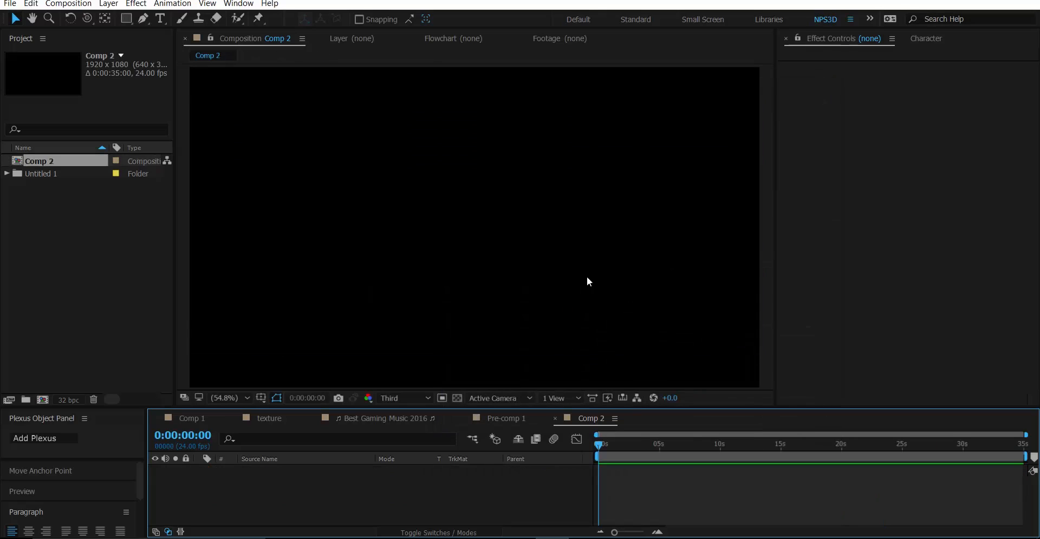
- Add a black 1920 x 1080 px solid layer named e3d to the new composition
click(150, 316)
right_click(244, 508)
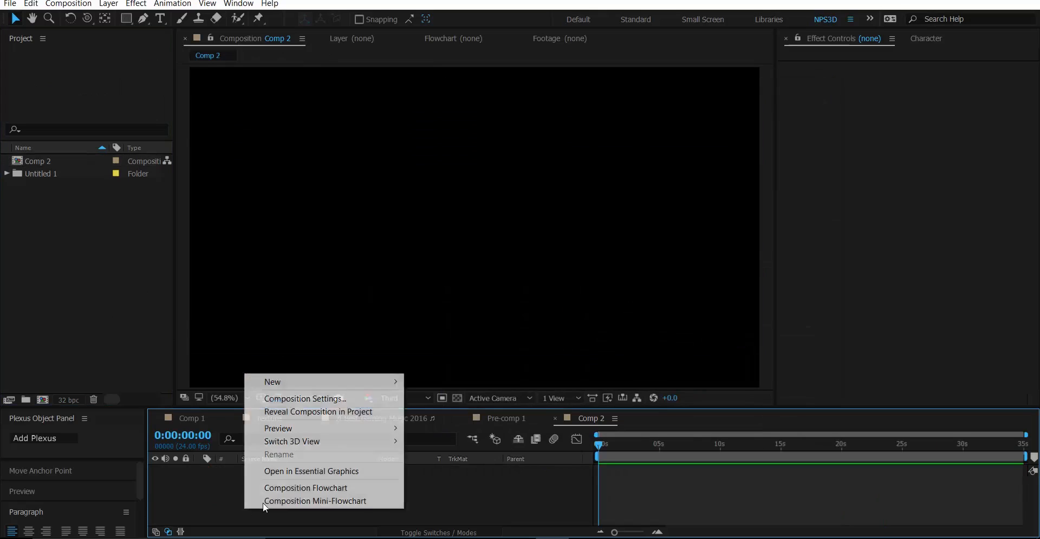
mouse_move(302, 382)
click(465, 419)
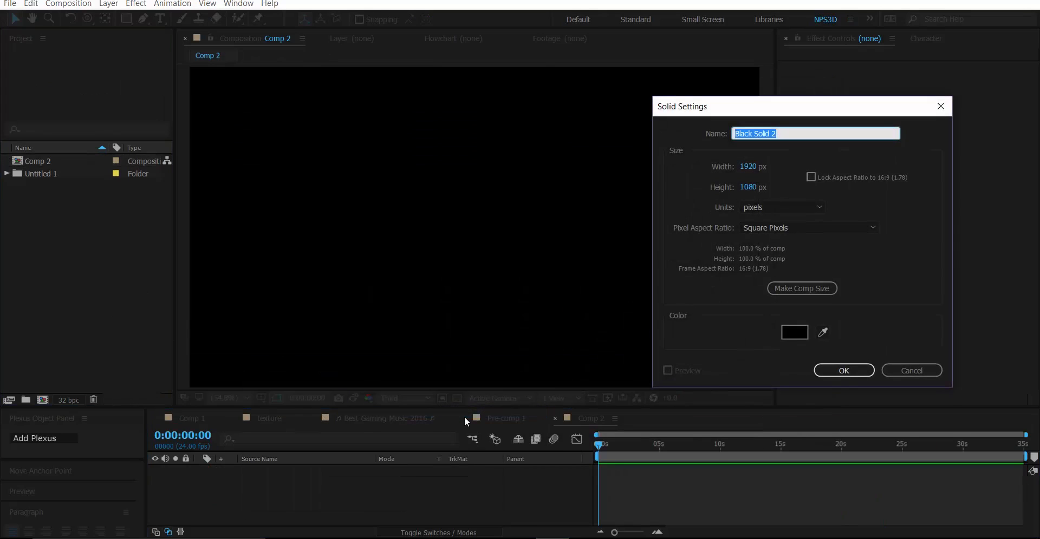
text(e3d)
key(Return)
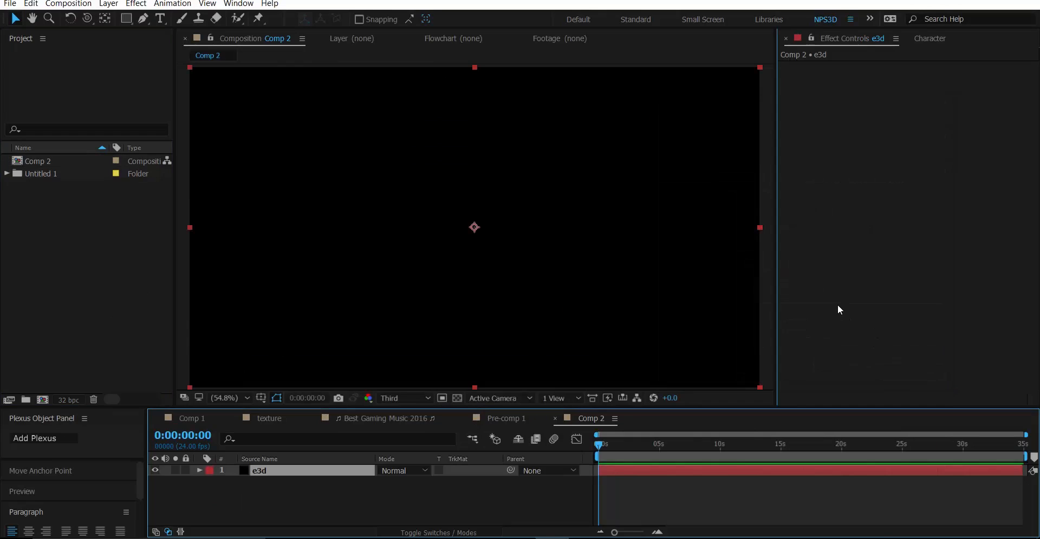
- Apply the Element effect to the e3d layer
click(837, 304)
key(ctrl+space)
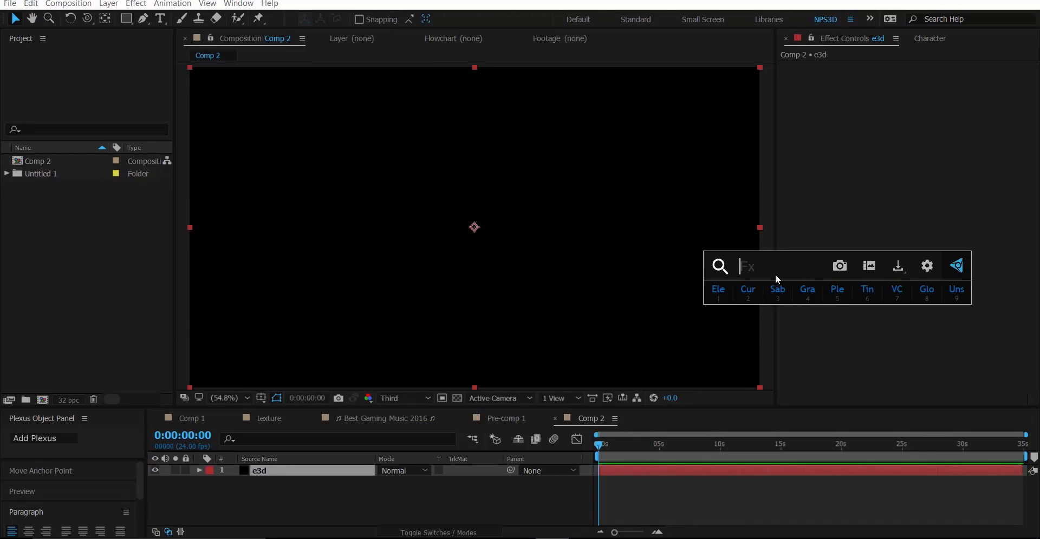
click(715, 292)
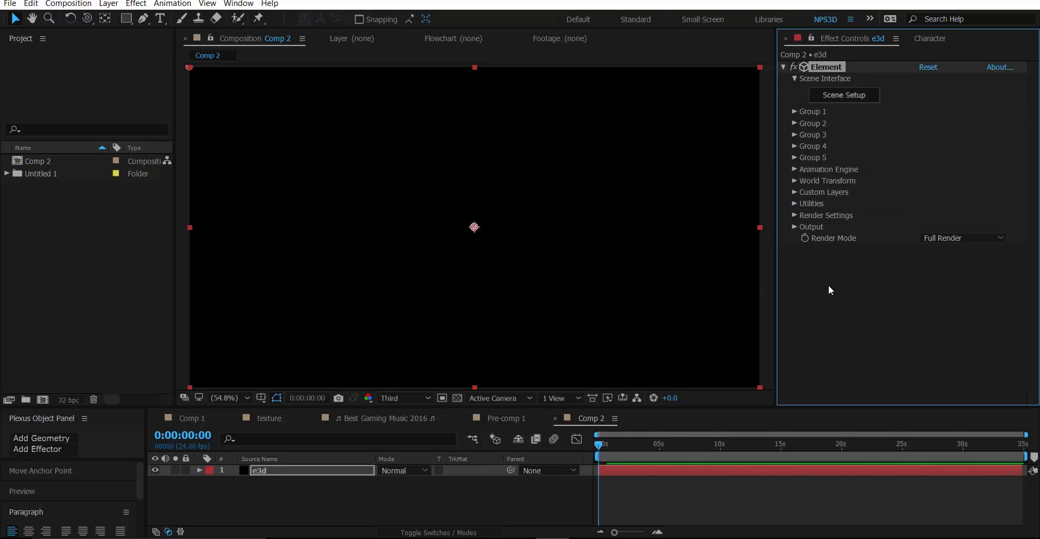
- Purge all memory and disk cache files
click(31, 3)
mouse_move(98, 255)
click(246, 255)
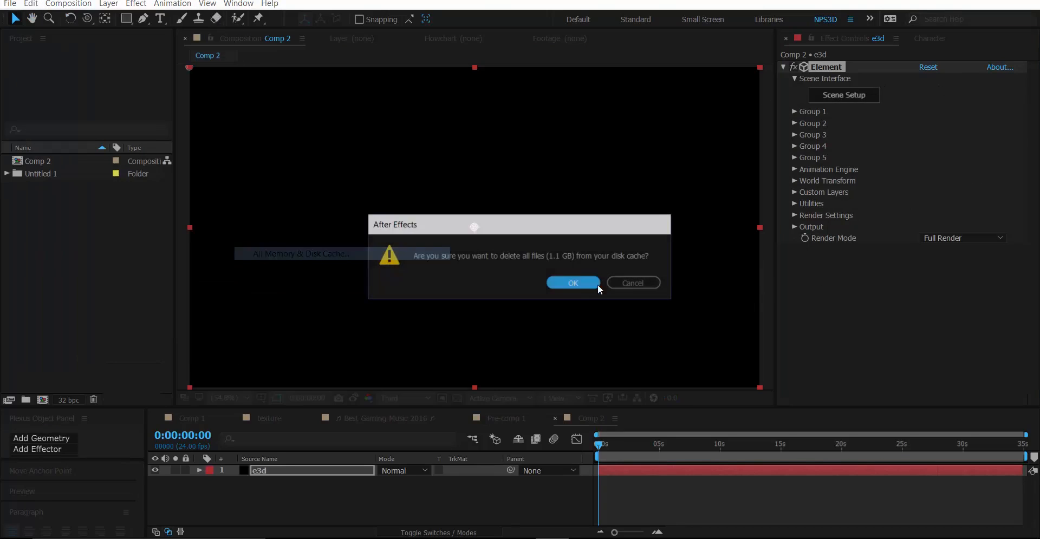
click(573, 283)
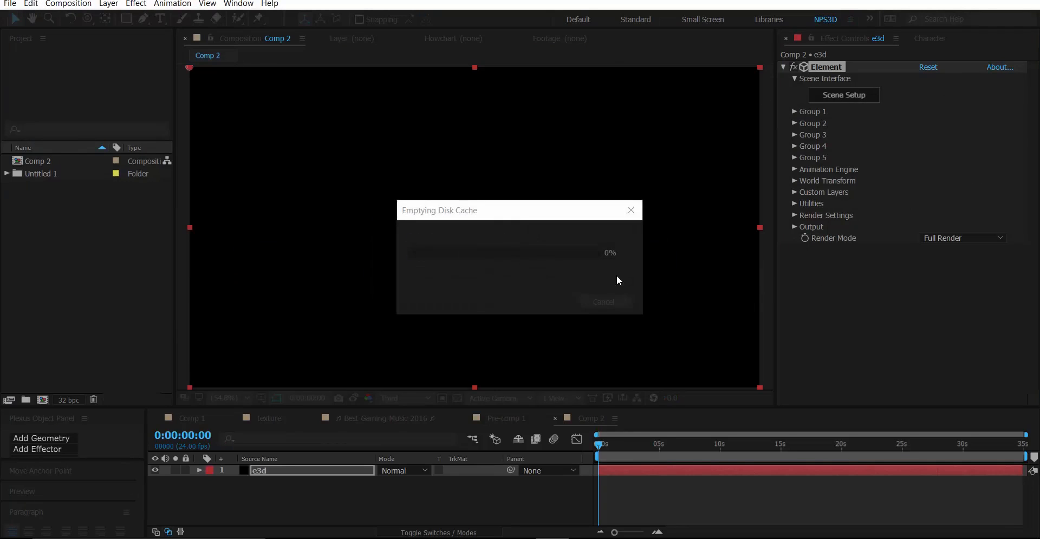
- Open Element's Scene Setup and add the Component_09 model from the Components folder of the Motion_Design_2 pack
click(858, 99)
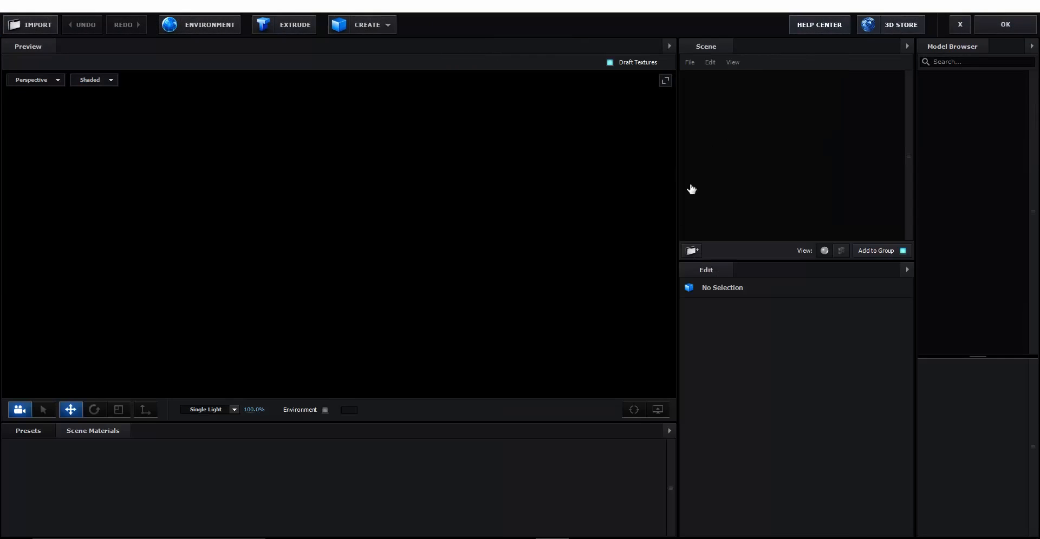
click(372, 27)
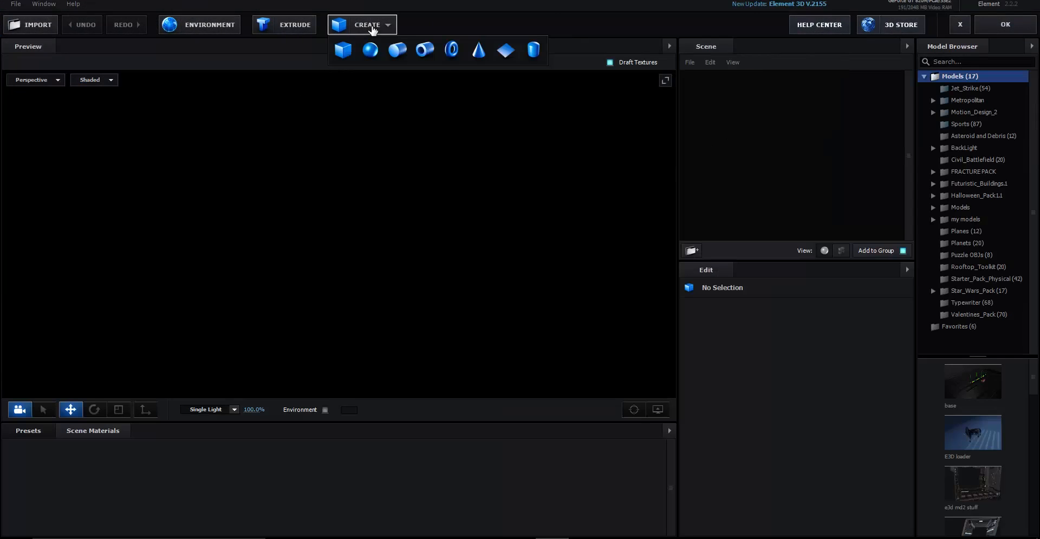
click(997, 101)
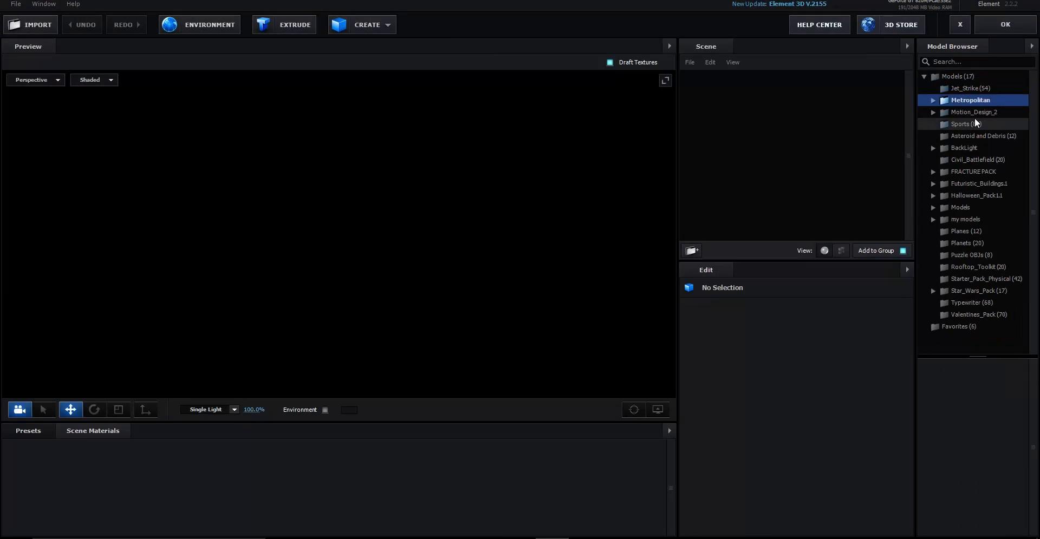
click(975, 113)
click(980, 195)
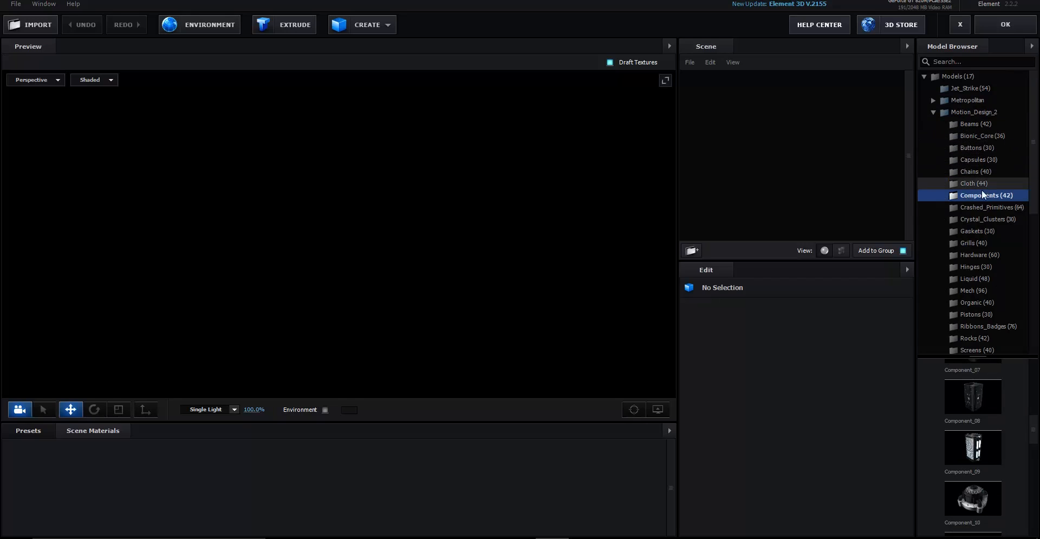
click(976, 448)
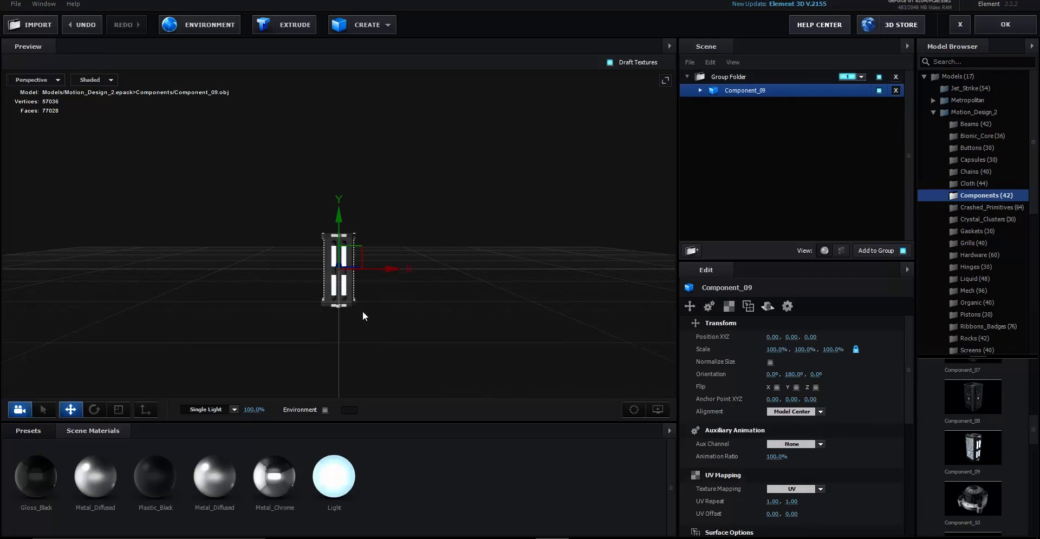
- Rotate Component_09 onto its side with the light tubes facing up, to an orientation of 90°, 0°, 90°
mouse_move(362, 311)
mouse_down()
mouse_move(400, 317)
mouse_move(362, 313)
mouse_up()
scroll(362, 314, up, 3)
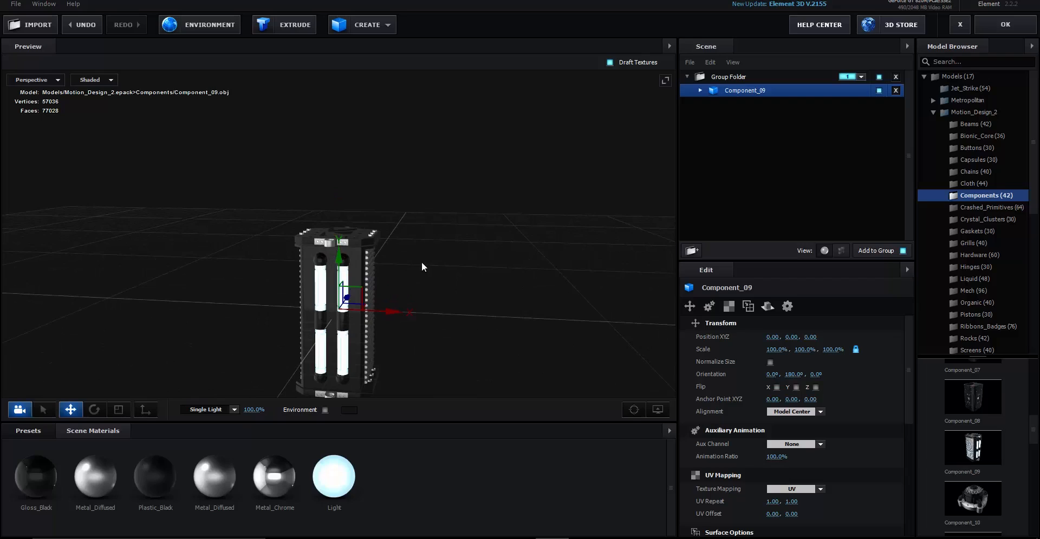
key(e)
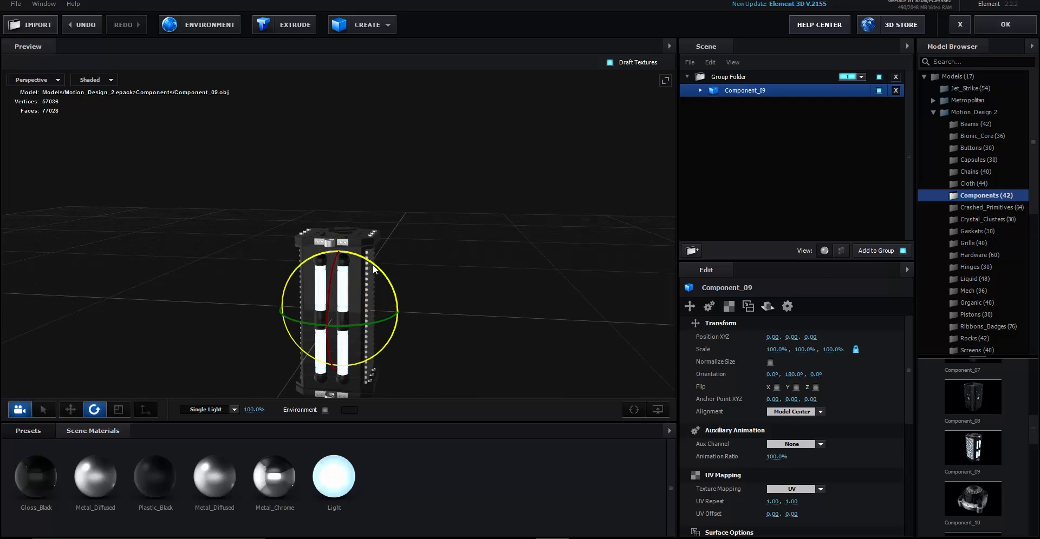
drag(379, 266, 182, 263)
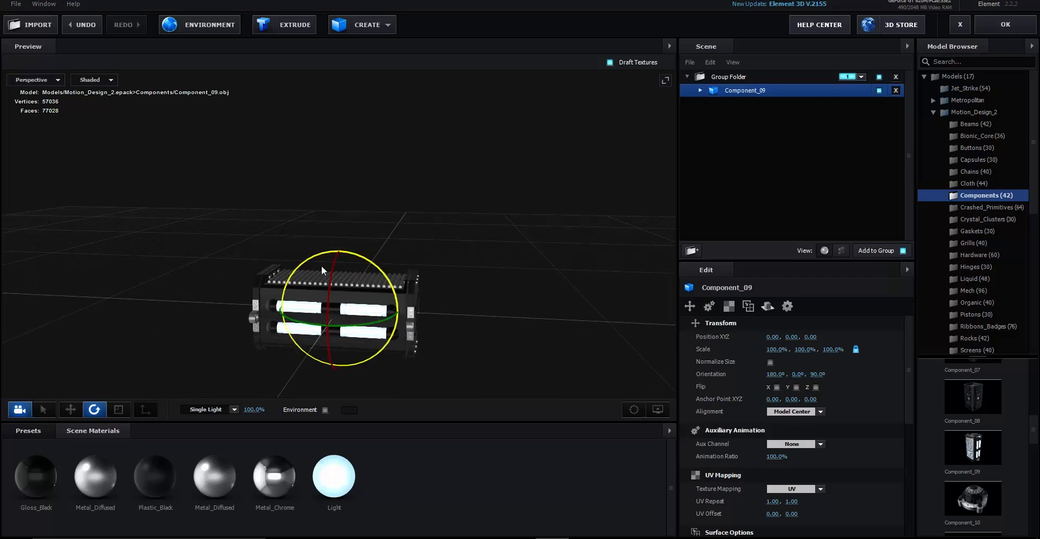
drag(329, 276, 508, 317)
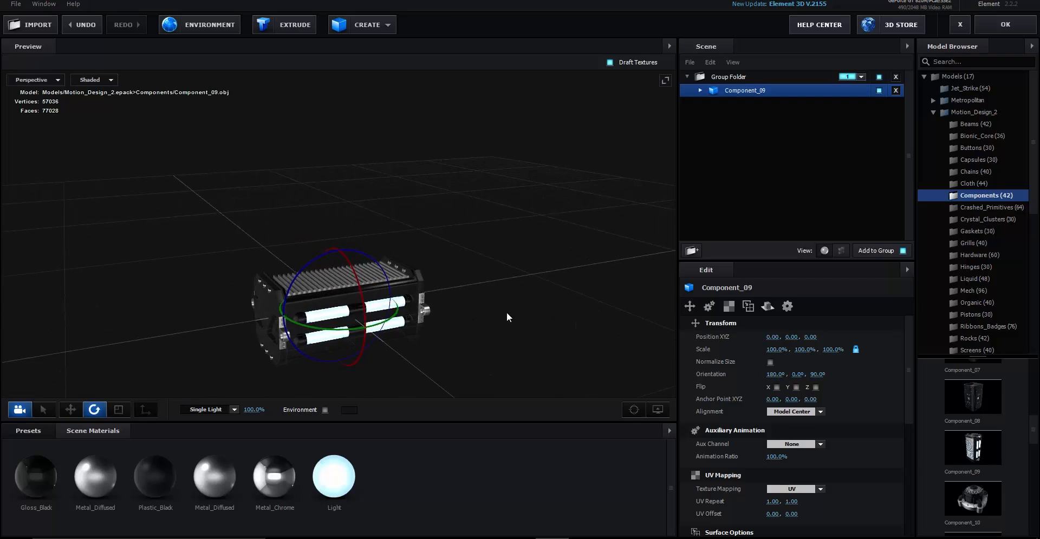
drag(361, 313, 384, 410)
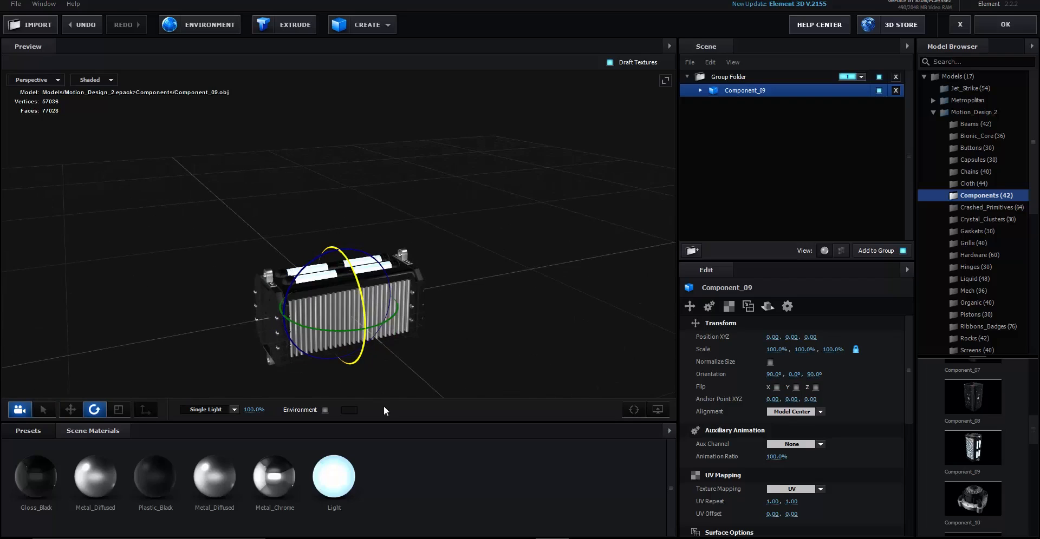
- Select the metal hinge by its material and switch the scene list to show Component_09's separate parts
scroll(487, 335, up, 5)
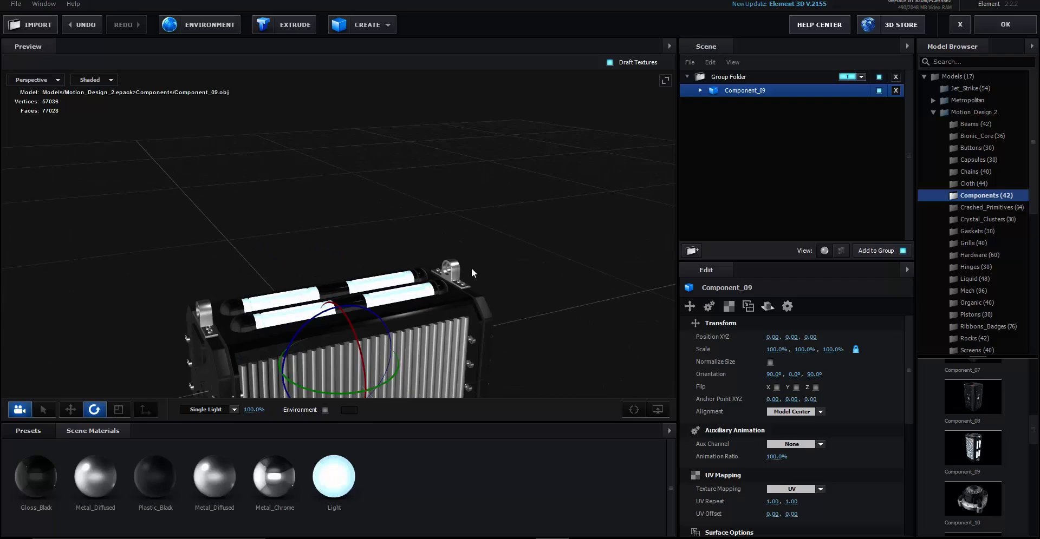
drag(471, 268, 506, 229)
scroll(412, 232, down, 2)
scroll(260, 262, up, 5)
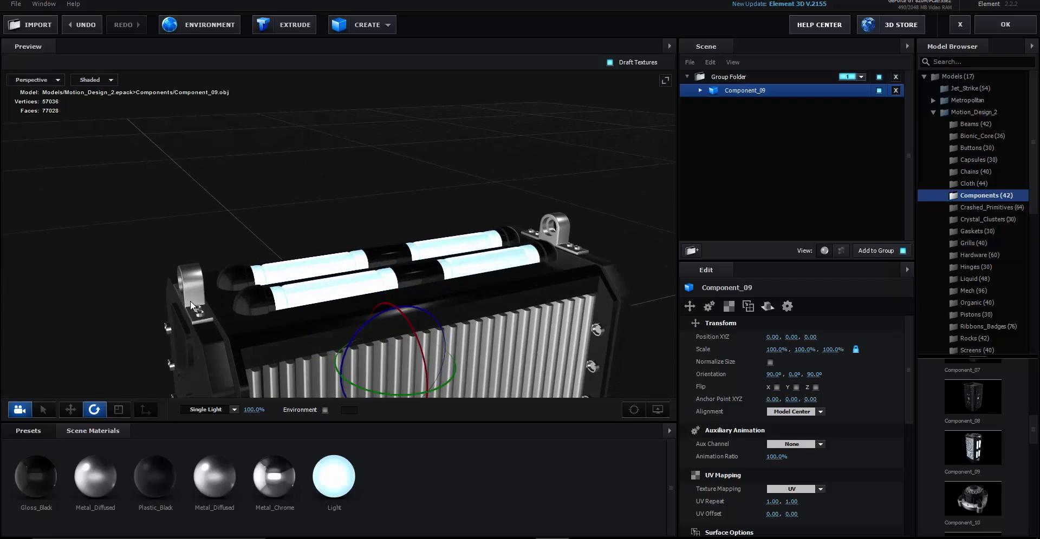
click(193, 291)
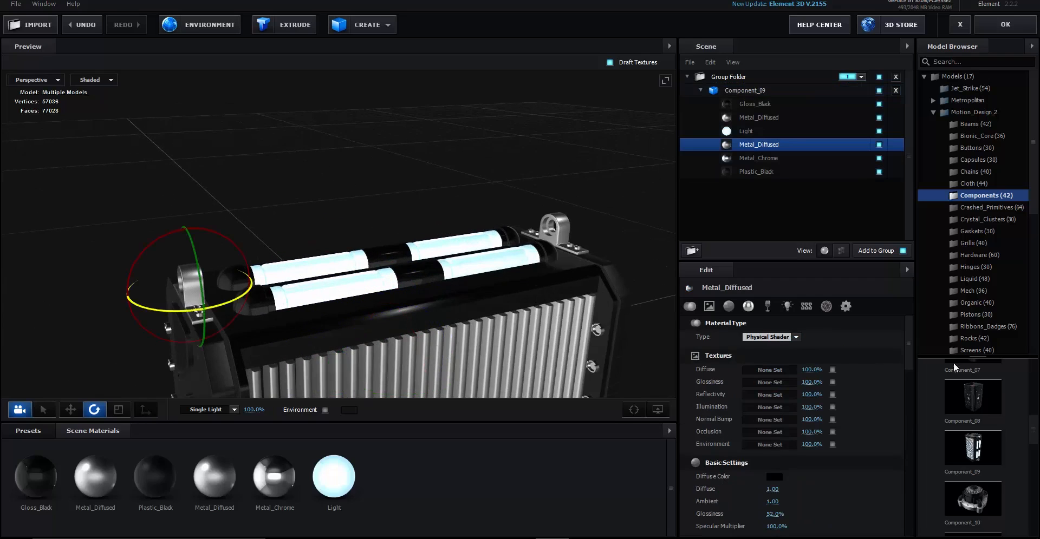
click(841, 251)
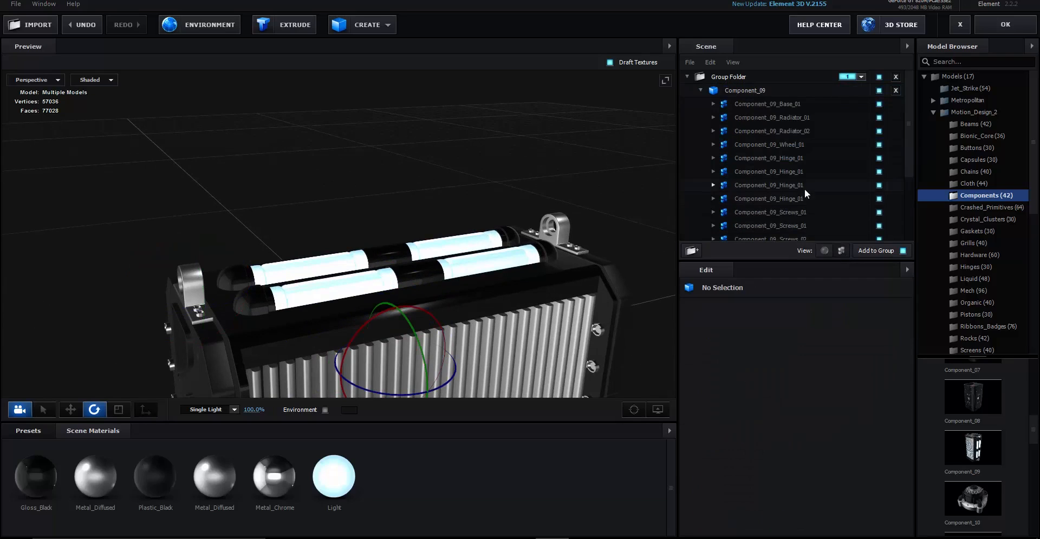
scroll(242, 283, down, 4)
drag(242, 283, 190, 293)
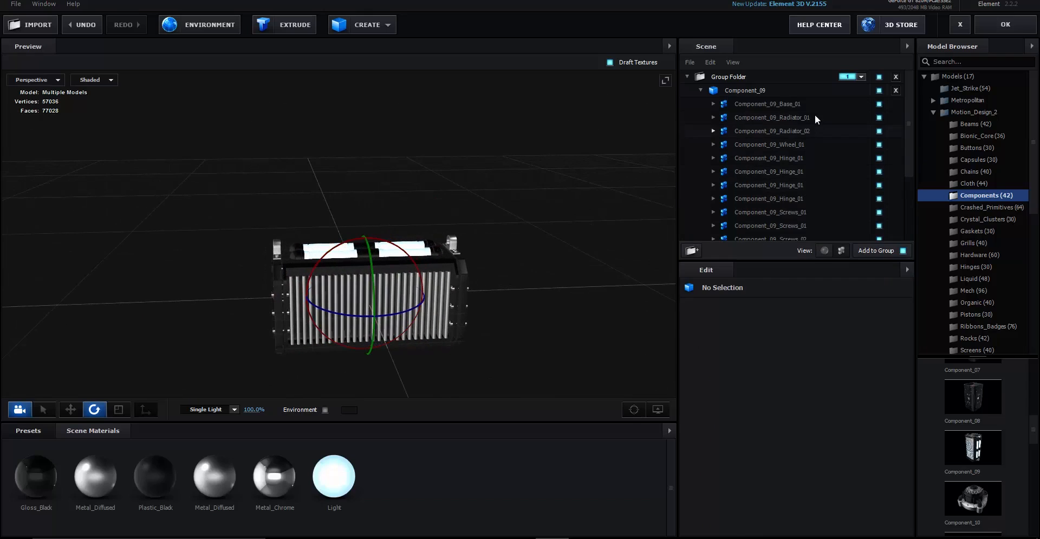
- Try to move the Component_09_Base_01 part down along its Z axis, and undo the move
click(753, 105)
key(w)
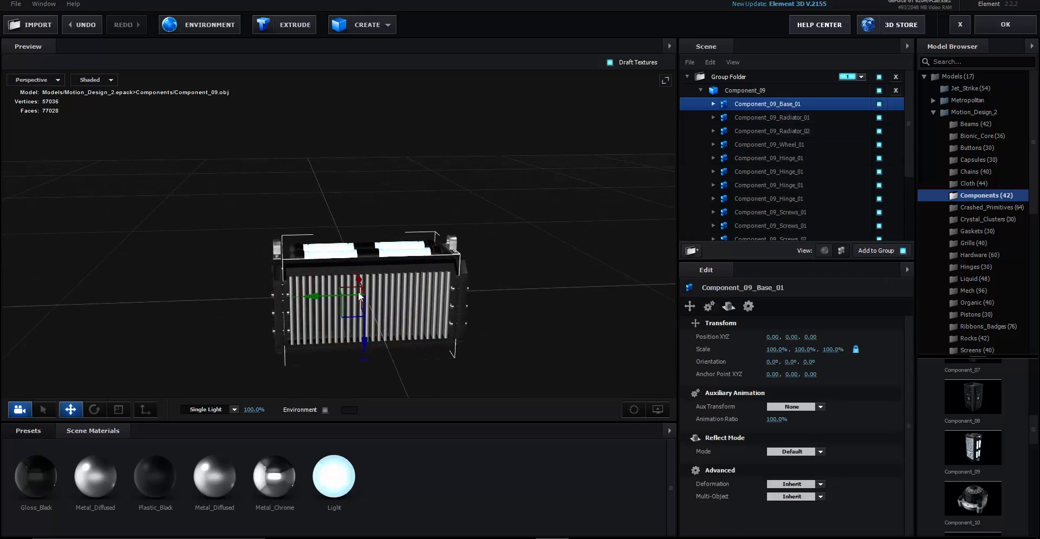
drag(364, 347, 382, 401)
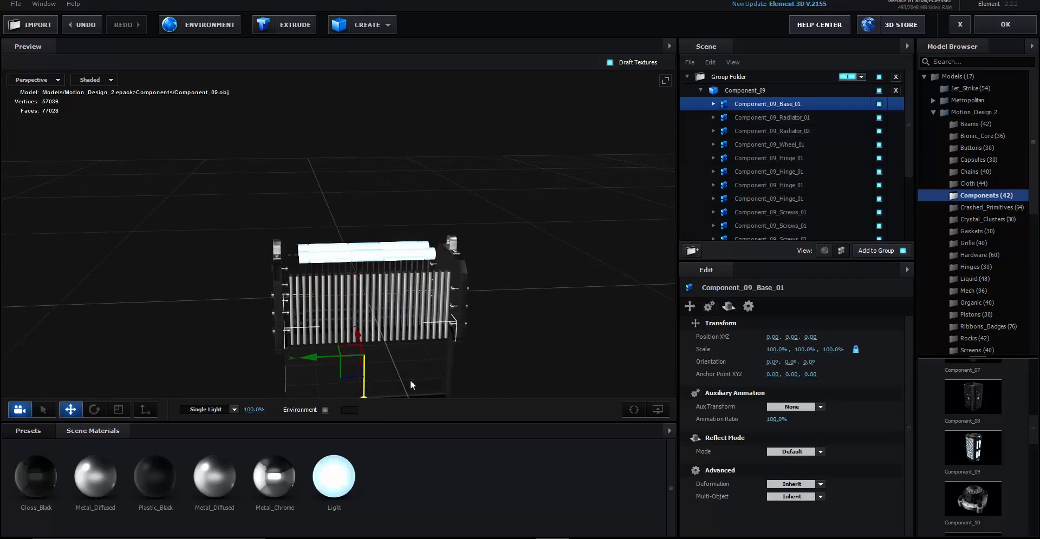
key(ctrl+z)
- Hide the two Component_09_Hinge_01 parts on the top side of the model, beside the light tubes
drag(540, 345, 506, 329)
scroll(506, 329, up, 3)
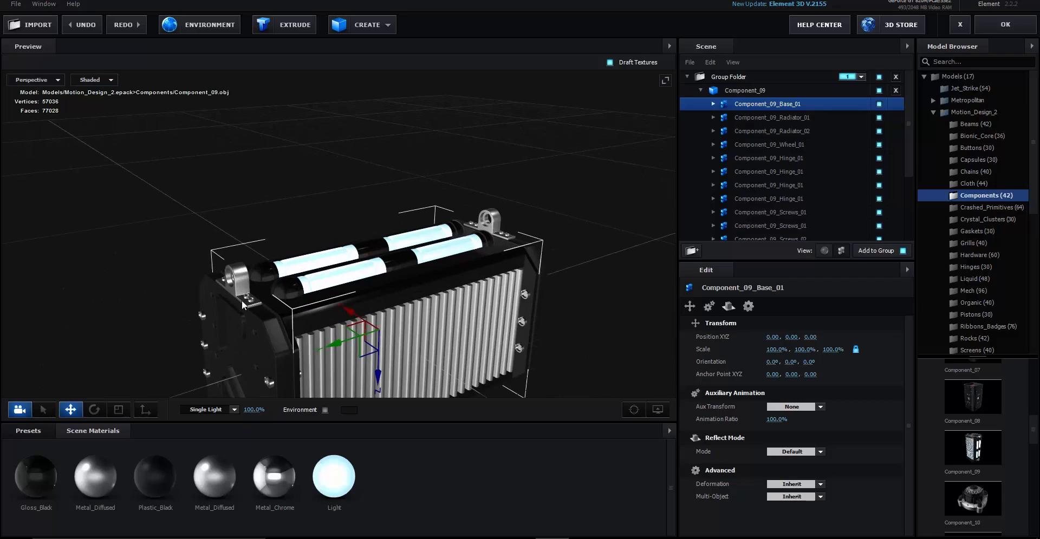
click(243, 291)
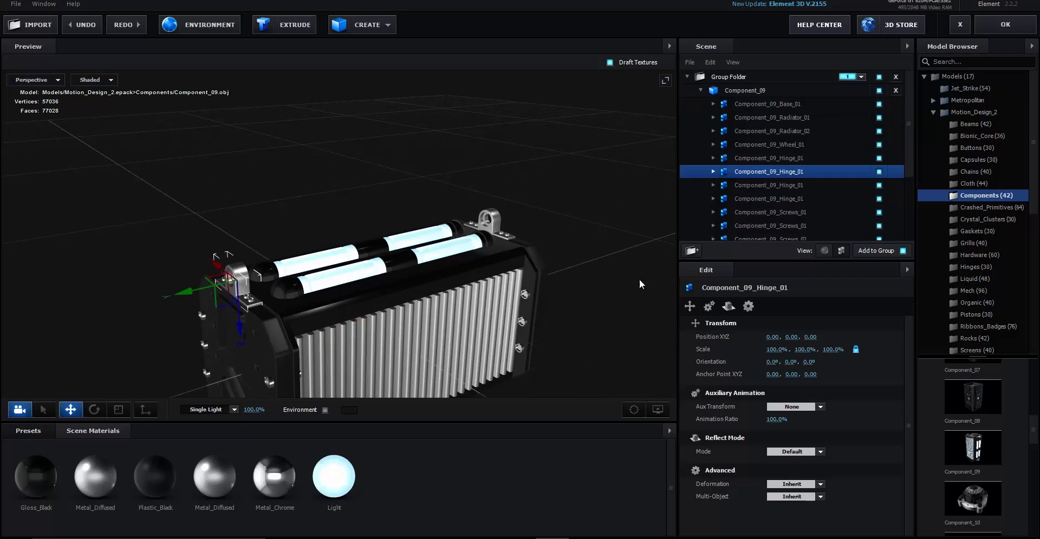
click(879, 172)
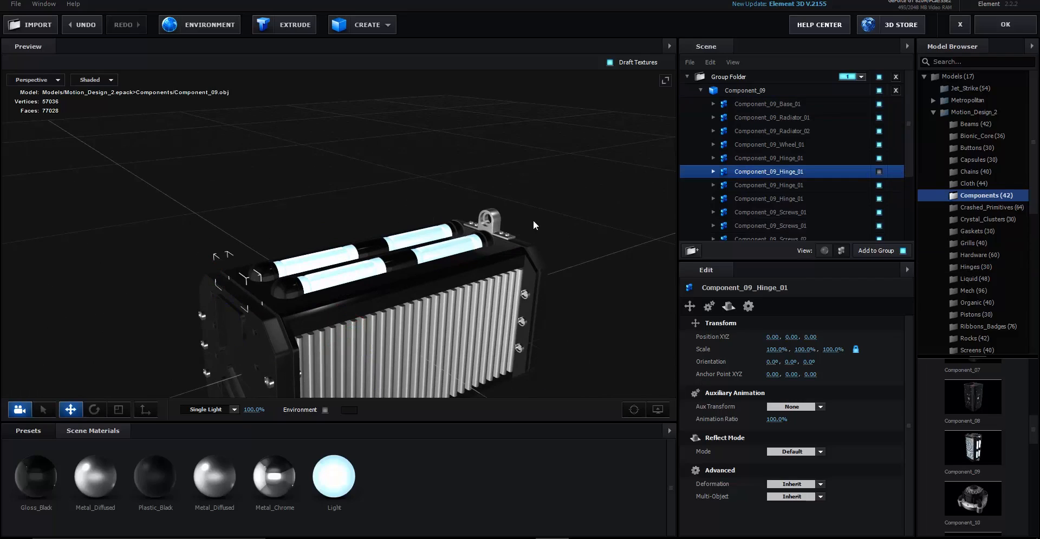
click(498, 226)
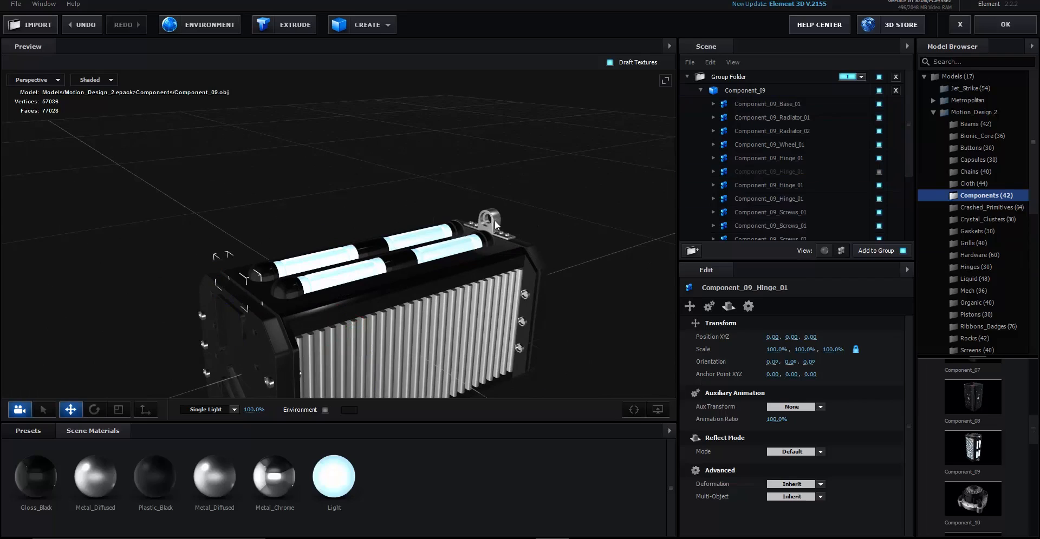
click(879, 199)
- Hide the two remaining Component_09_Hinge_01 parts on the underside of the model
drag(471, 271, 520, 274)
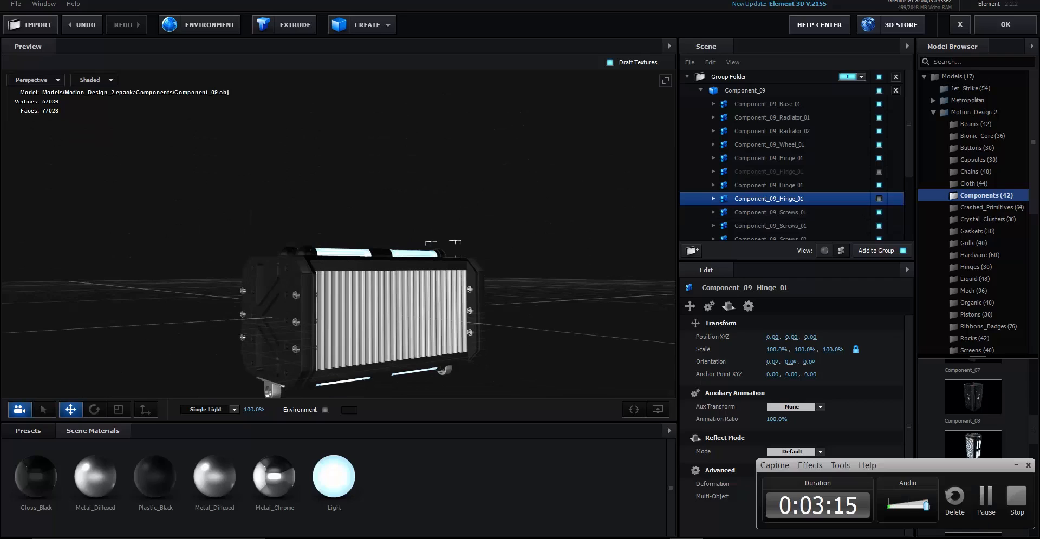
drag(446, 327, 429, 251)
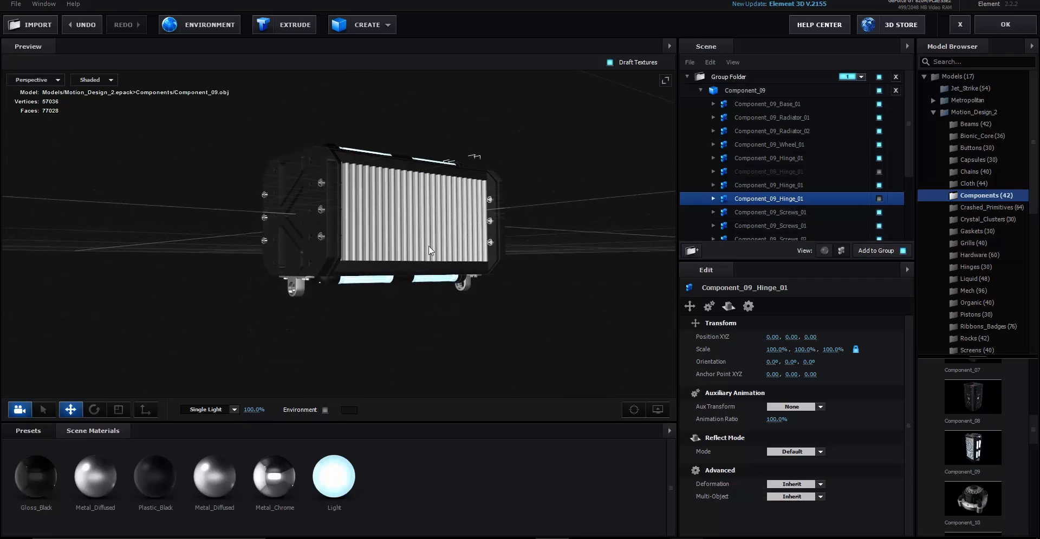
click(304, 290)
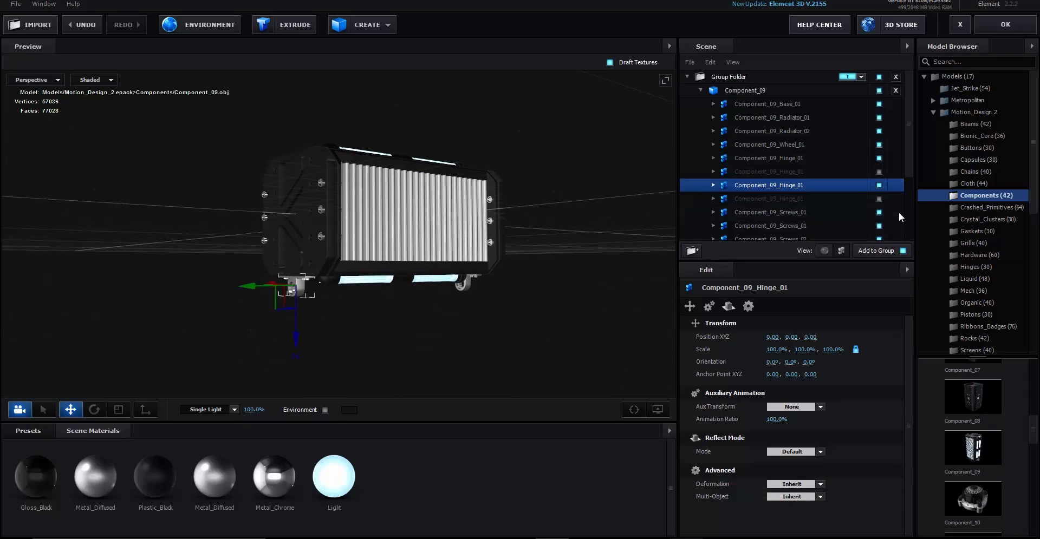
click(878, 185)
drag(650, 316, 607, 302)
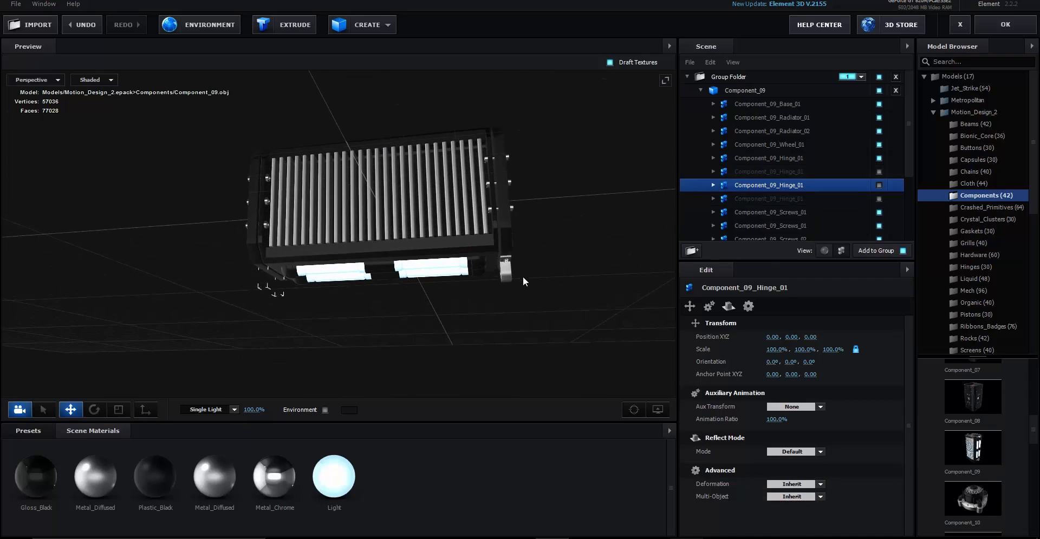
click(507, 270)
click(505, 269)
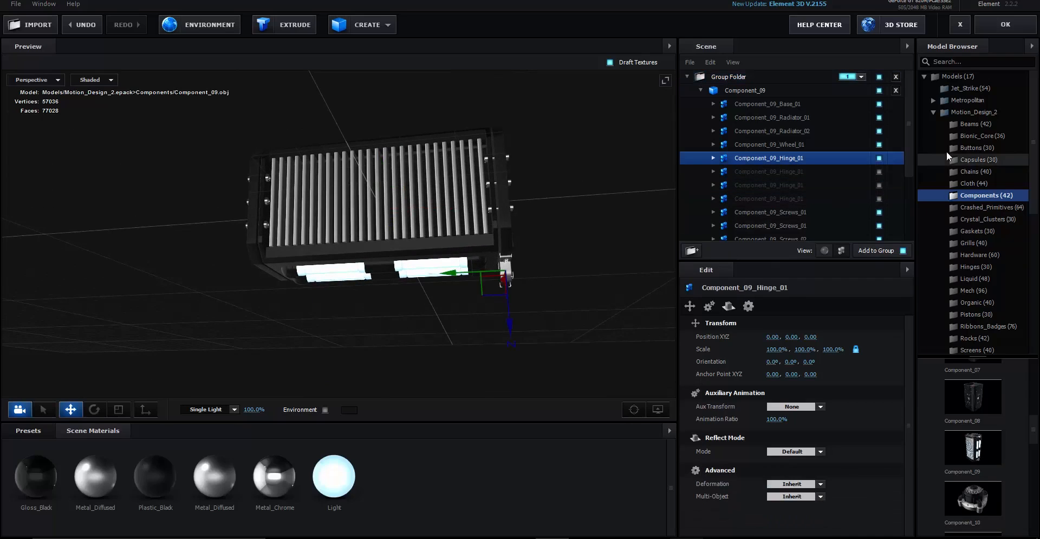
click(879, 158)
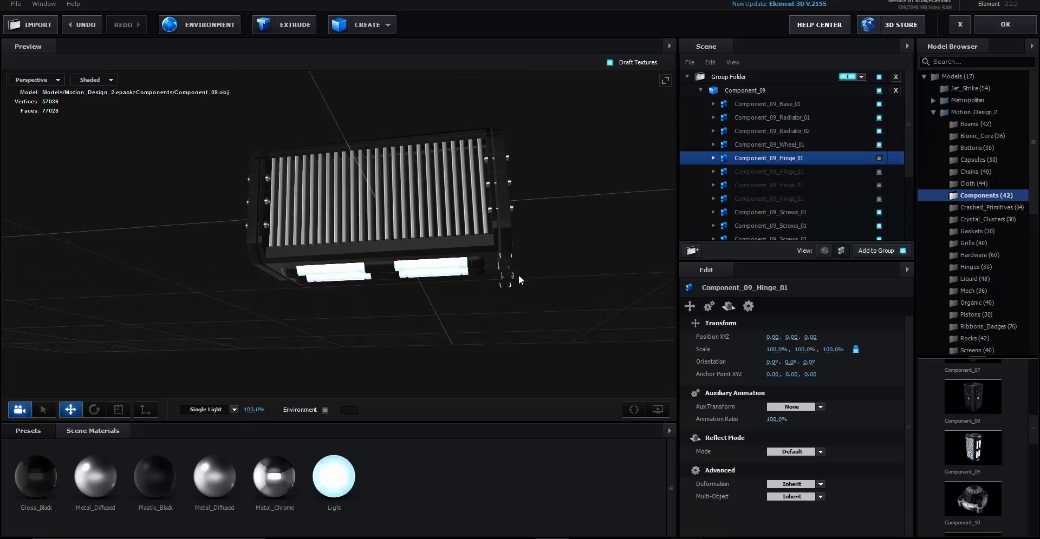
- Turn off the grid and the bounding boxes in the preview's view options
drag(518, 275, 467, 294)
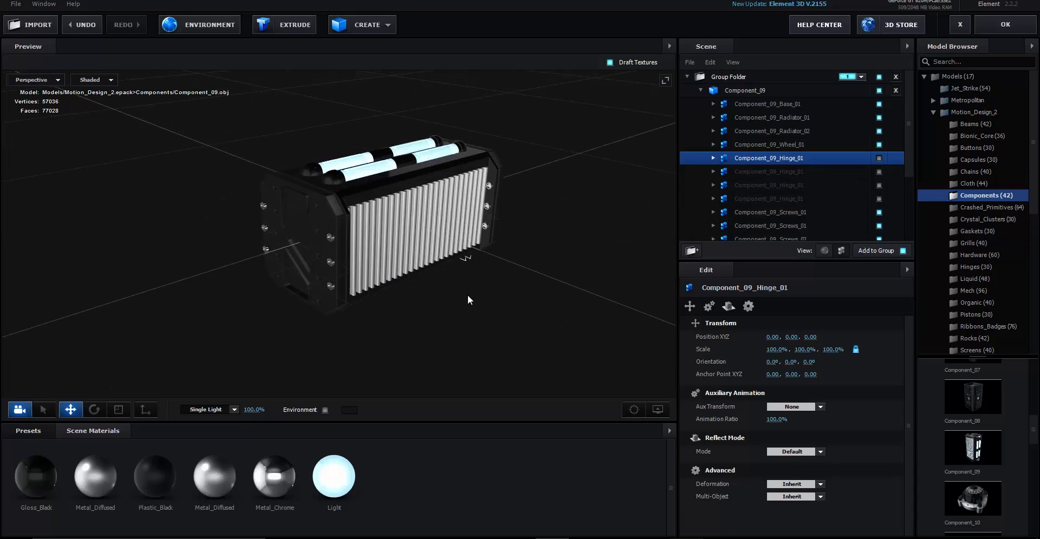
drag(539, 279, 519, 291)
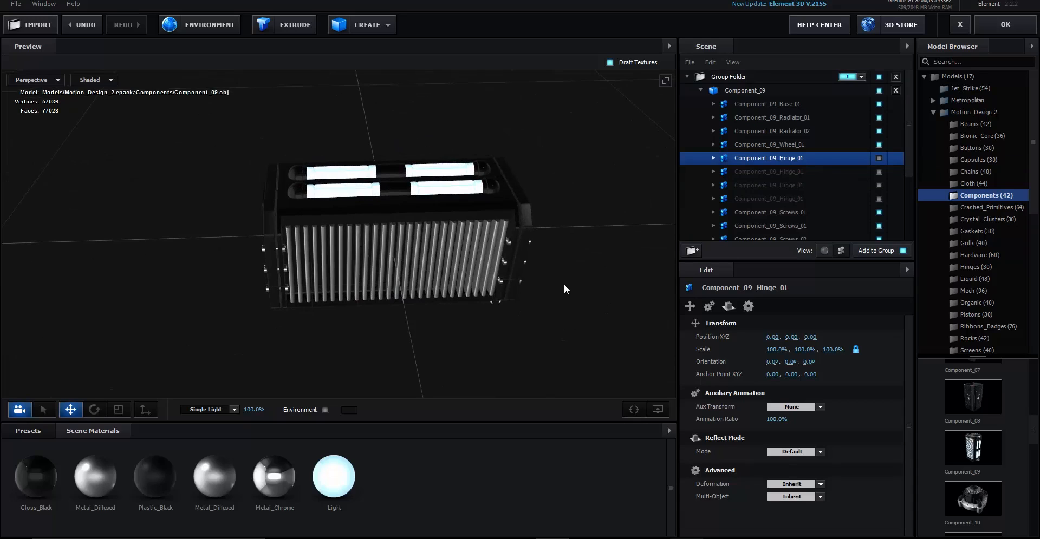
mouse_move(563, 288)
mouse_down()
mouse_move(519, 294)
mouse_move(580, 268)
mouse_move(595, 274)
mouse_move(574, 283)
mouse_up()
click(658, 410)
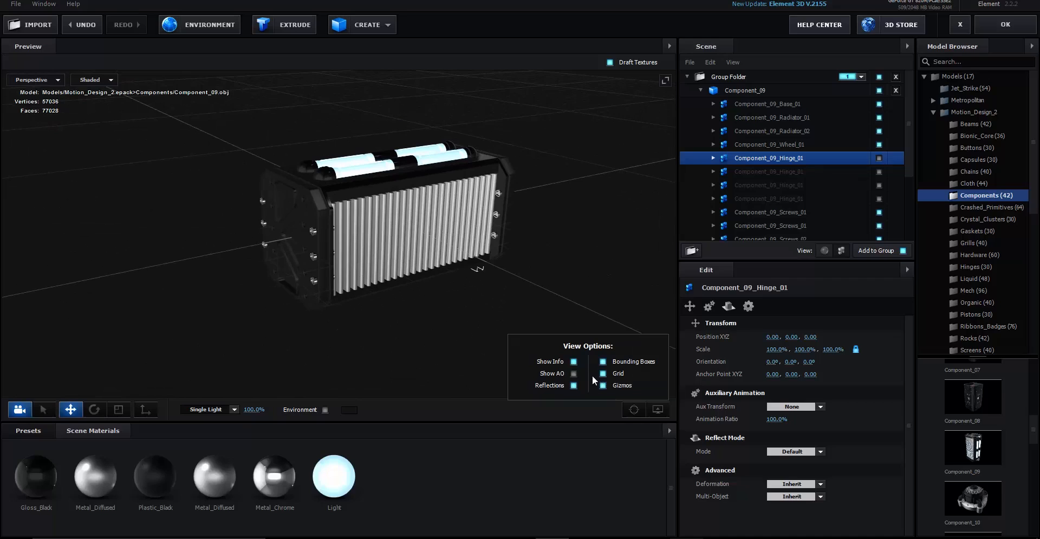
drag(622, 224, 601, 231)
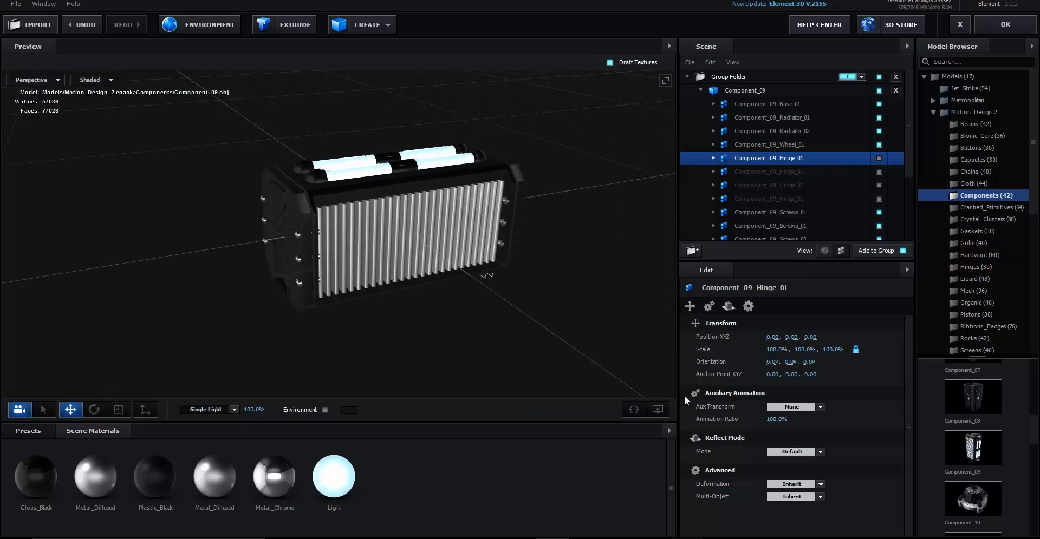
mouse_move(669, 412)
scroll(573, 265, up, 5)
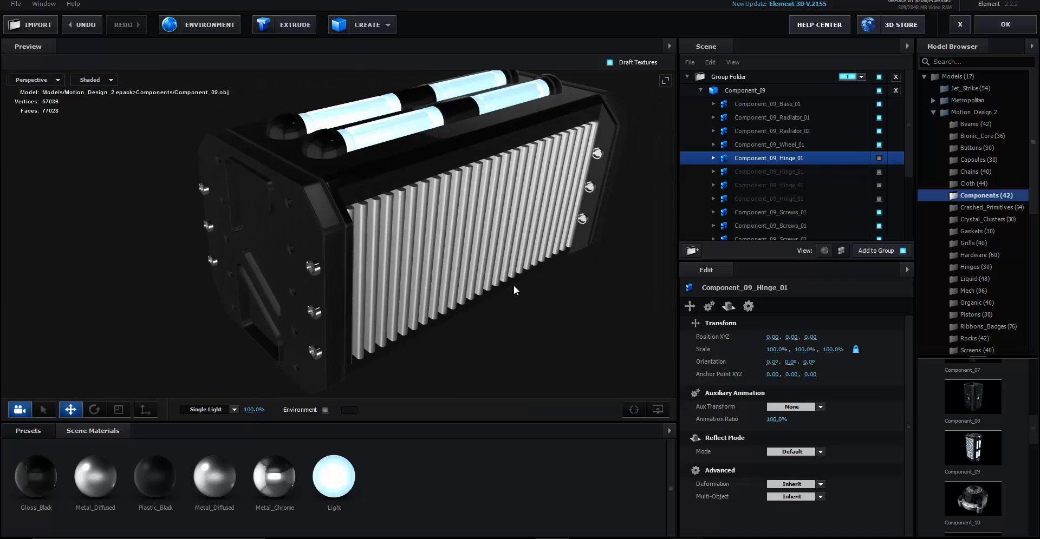
drag(513, 285, 535, 260)
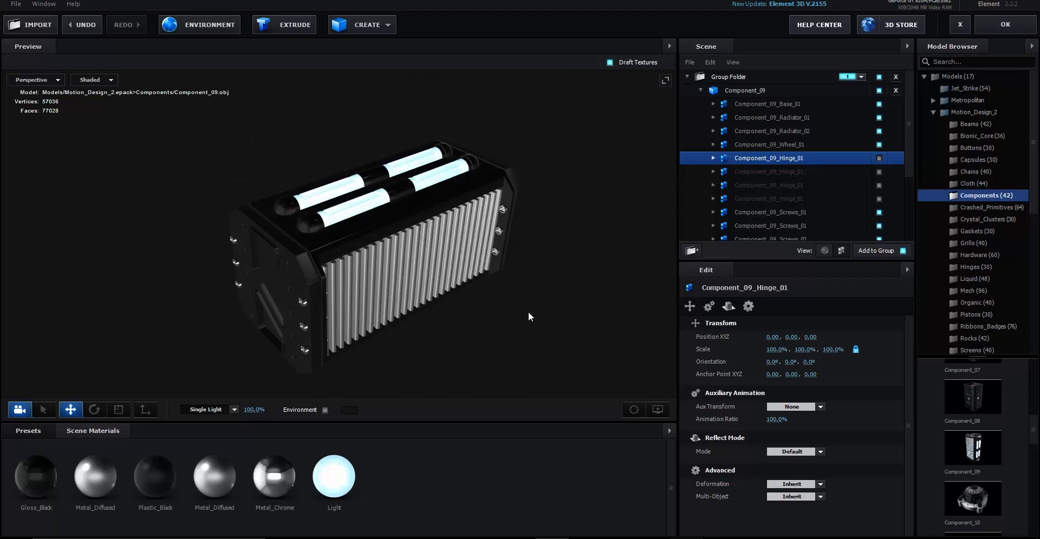
- Collapse Component_09's list of parts in the scene and select the whole model
click(698, 91)
click(739, 90)
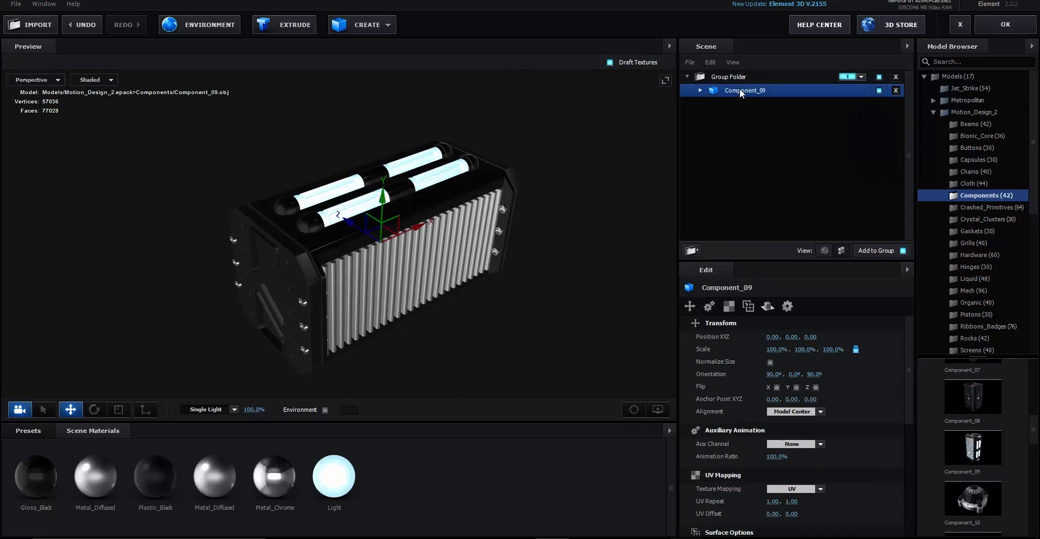
drag(505, 256, 441, 254)
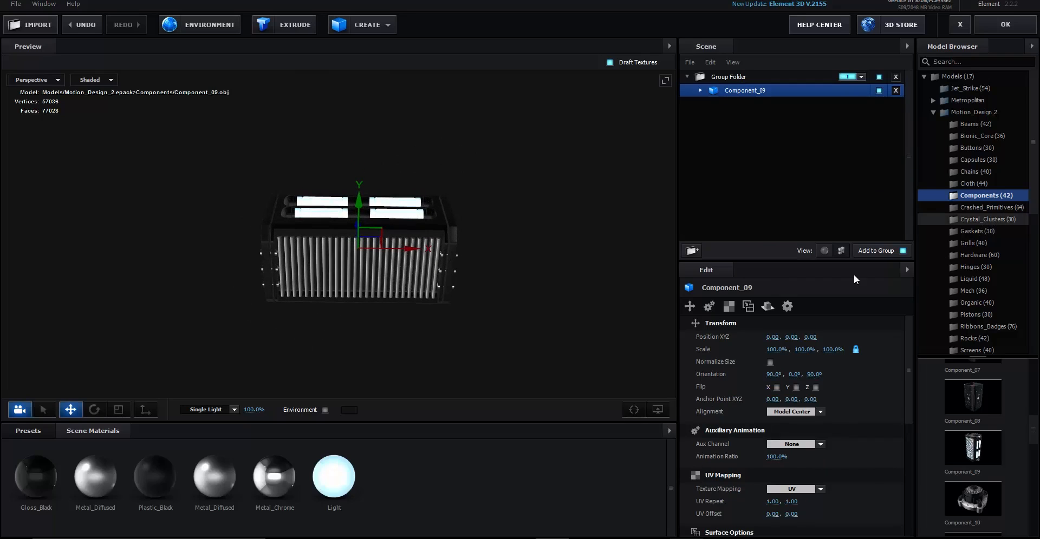
drag(550, 300, 589, 299)
- Add Component_19 from the Components folder and rotate it about its Y axis to an orientation of 270°
scroll(970, 440, down, 8)
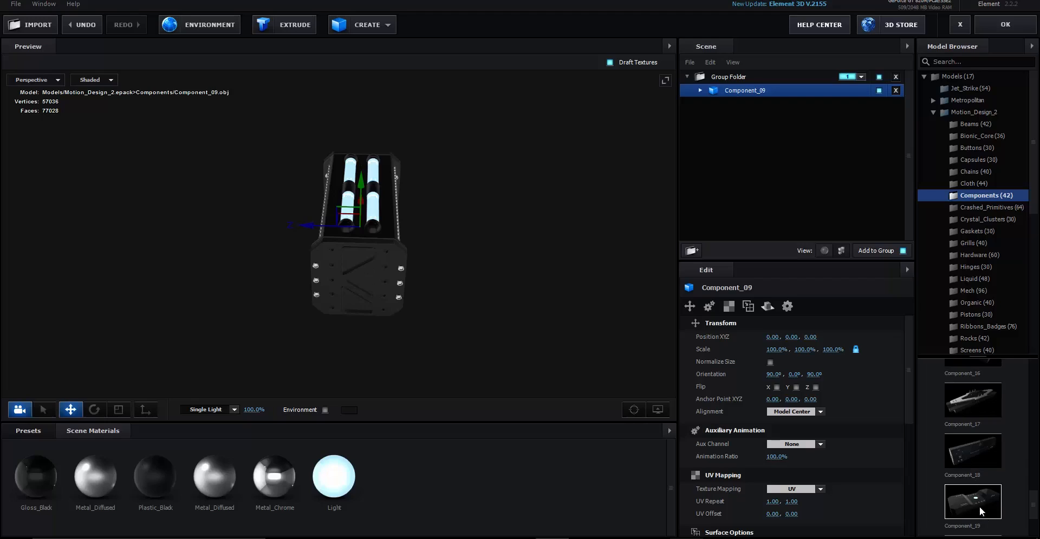
drag(981, 506, 283, 211)
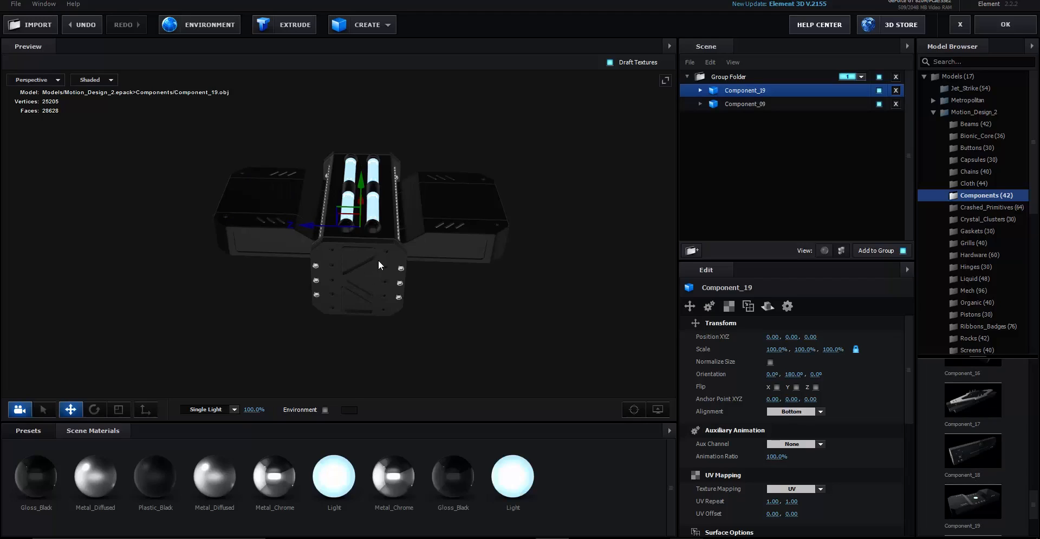
key(e)
drag(378, 262, 505, 212)
key(w)
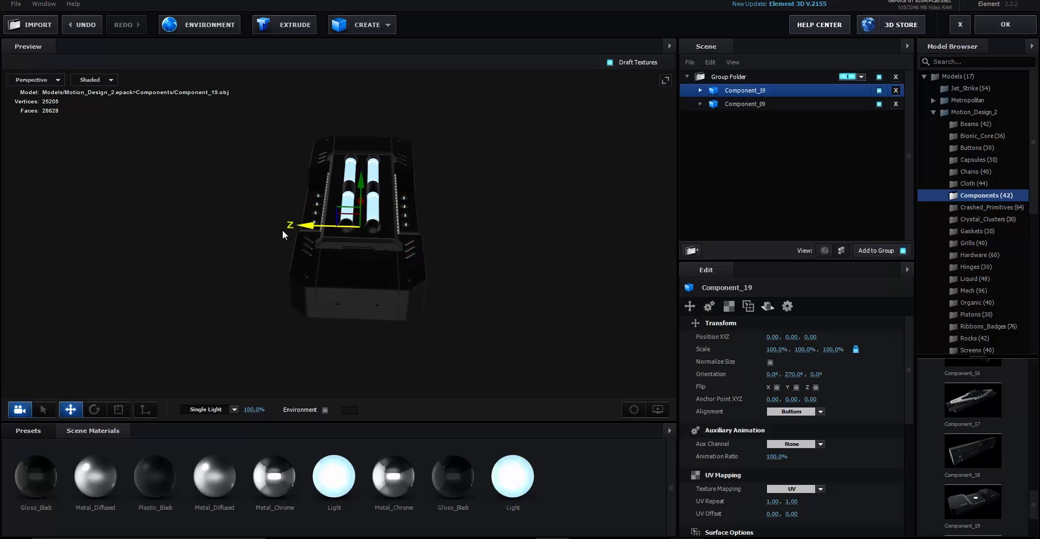
- Stretch Component_19 to 218.8% in Y only and lower it to a Y position of -0.14 around Component_09
drag(282, 230, 313, 228)
key(ctrl+z)
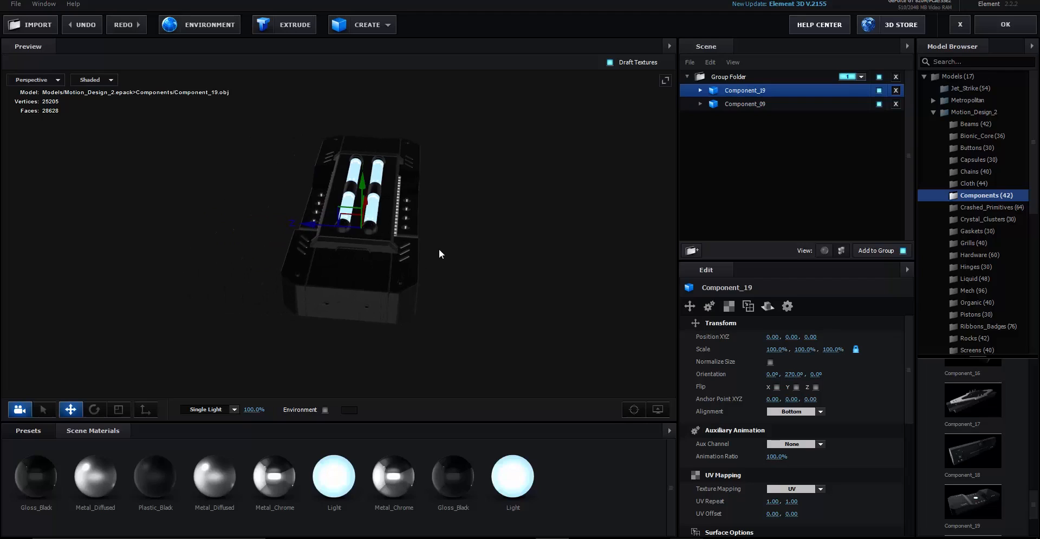
drag(438, 249, 365, 158)
key(r)
key(w)
drag(361, 194, 436, 212)
key(r)
drag(363, 212, 398, 226)
key(w)
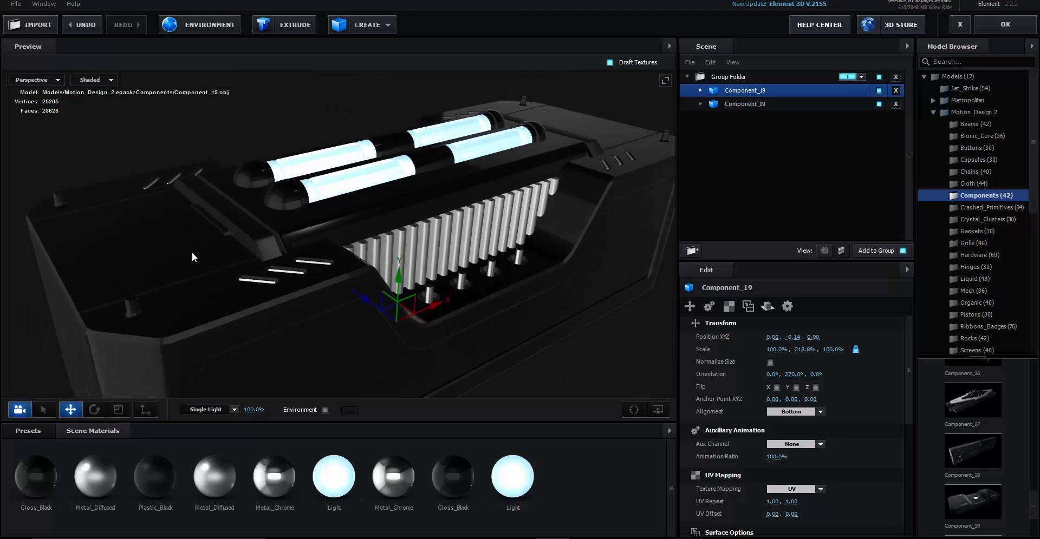
- Enable Optimize Mesh in the surface options of Component_09
drag(206, 248, 486, 235)
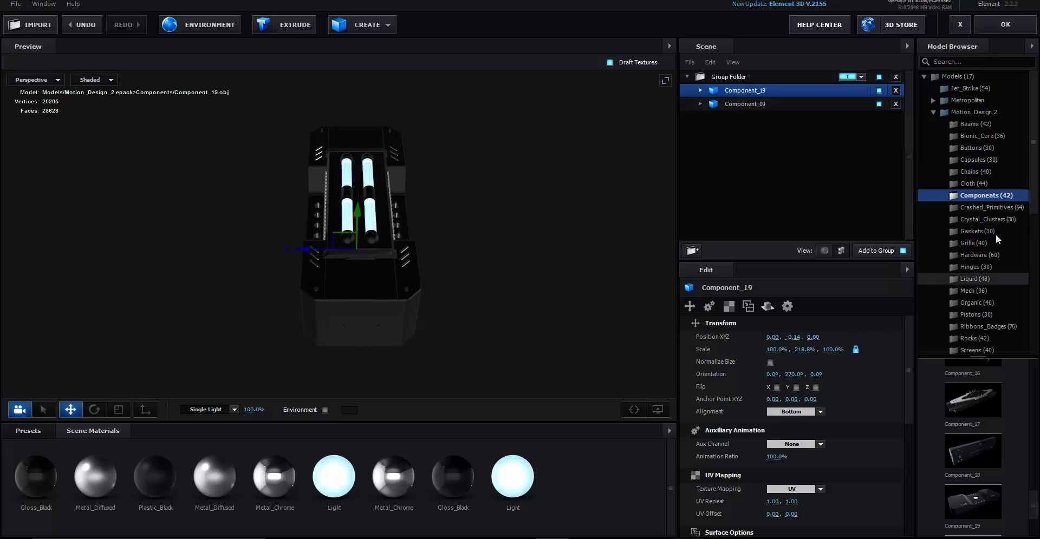
scroll(807, 388, down, 3)
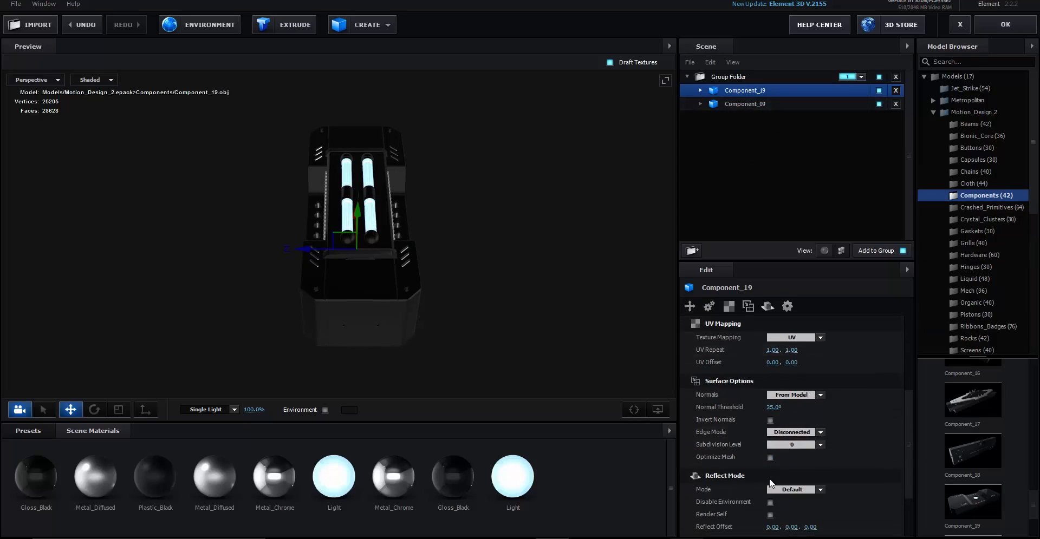
click(759, 105)
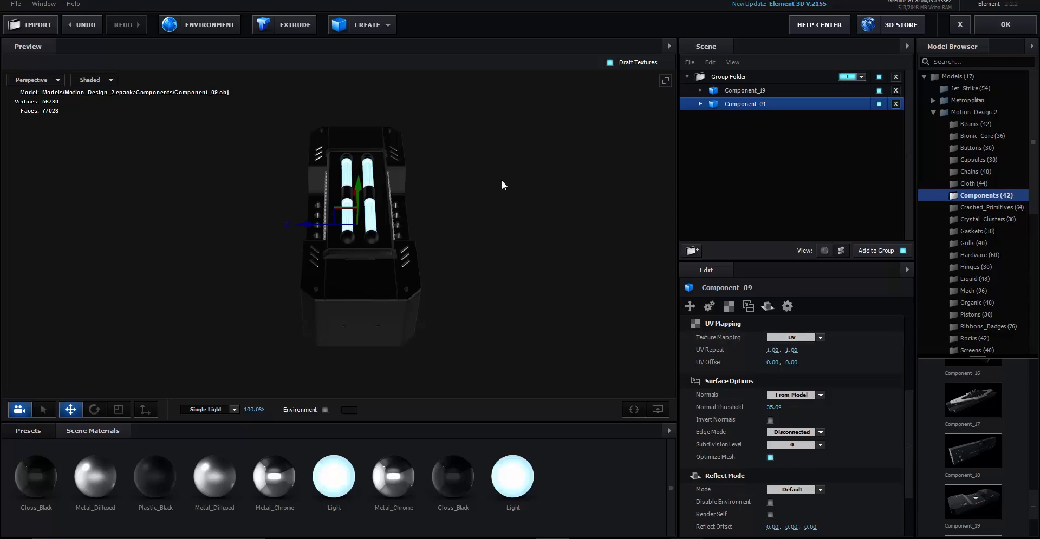
- Add a second Component_19 and rotate it a quarter turn about its Y axis, in line with the first one
click(973, 502)
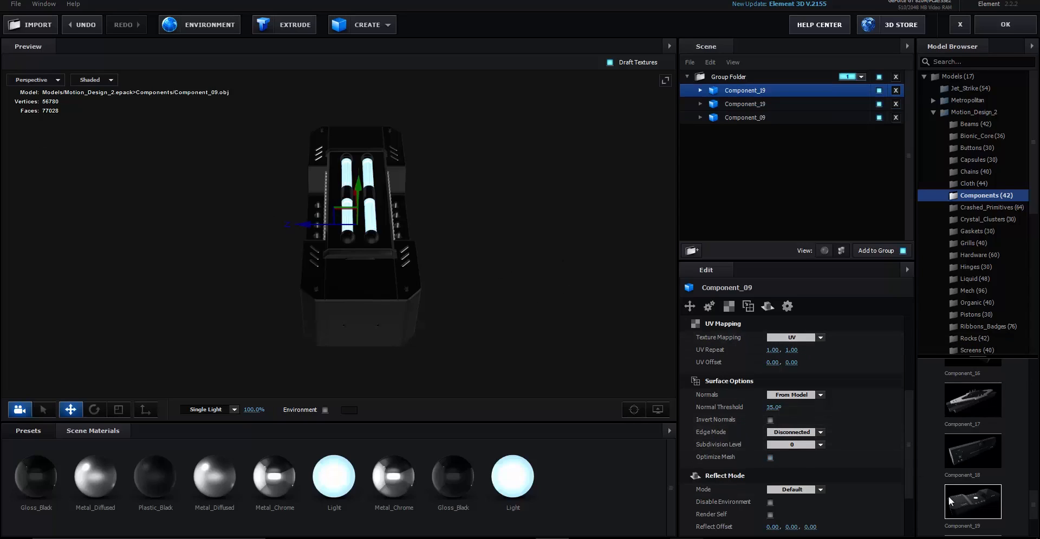
key(e)
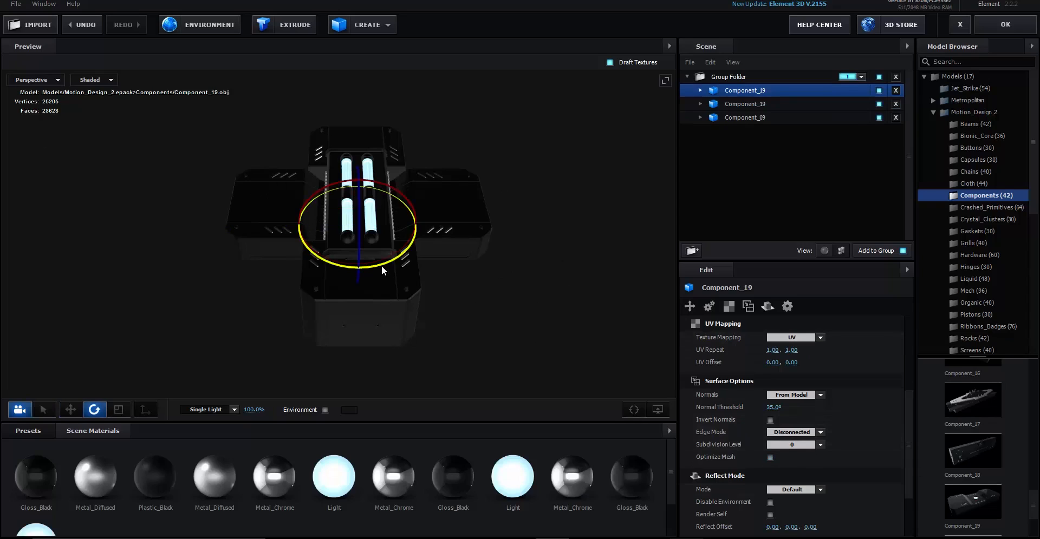
drag(381, 266, 510, 229)
key(w)
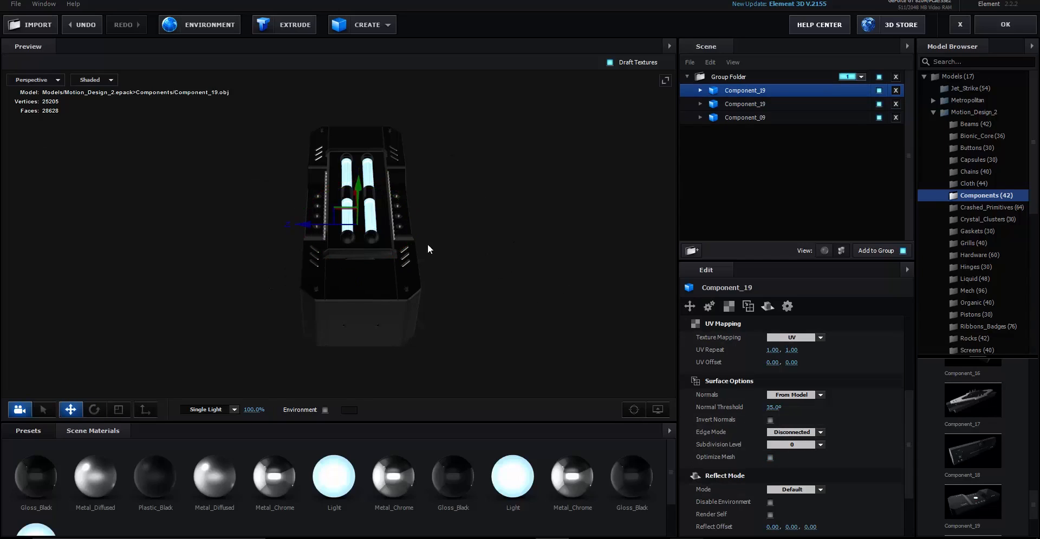
- Move the second Component_19 along its Z axis until it sits directly beside the stretched one
drag(320, 235, 227, 216)
drag(326, 287, 352, 321)
scroll(352, 322, up, 4)
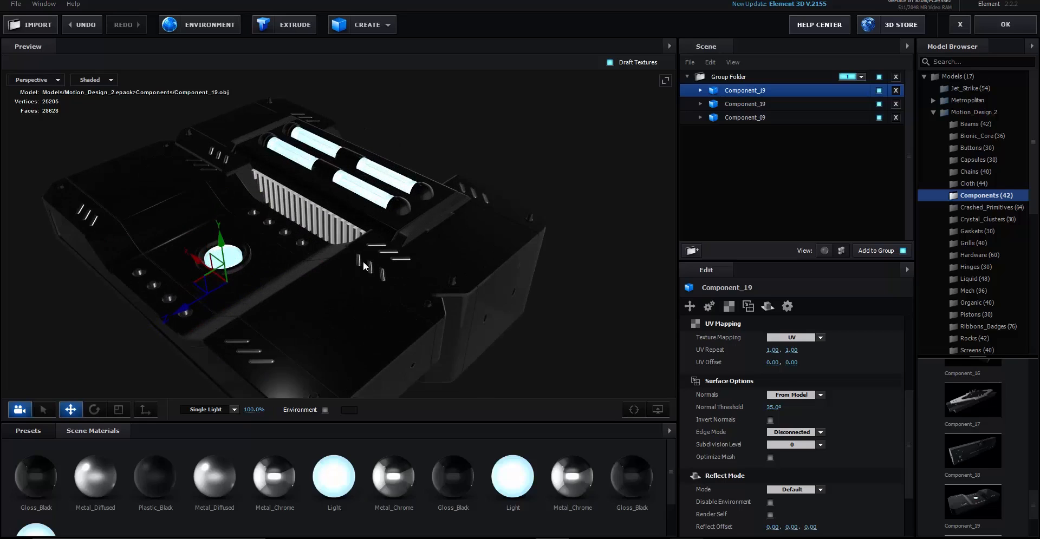
drag(185, 313, 165, 318)
mouse_move(503, 339)
mouse_down()
mouse_move(488, 329)
mouse_move(509, 325)
mouse_up()
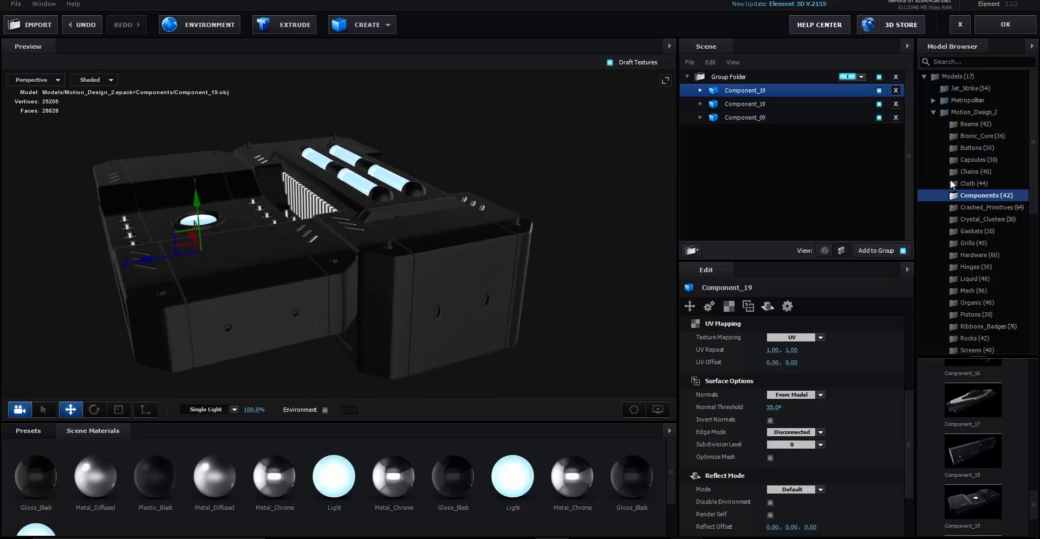
- Add the Grill_02 model from the Grills folder of the Motion_Design_2 pack
click(997, 243)
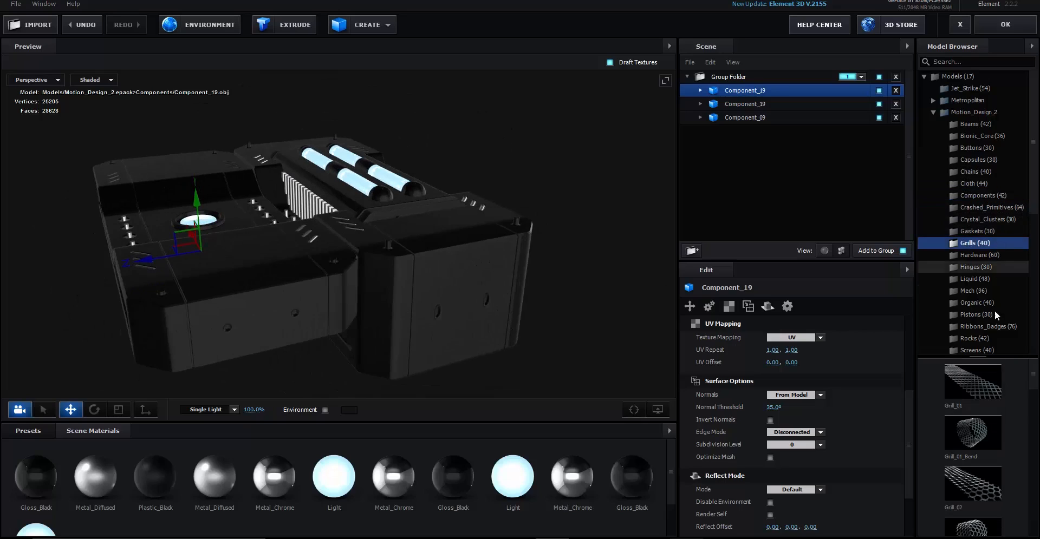
click(981, 475)
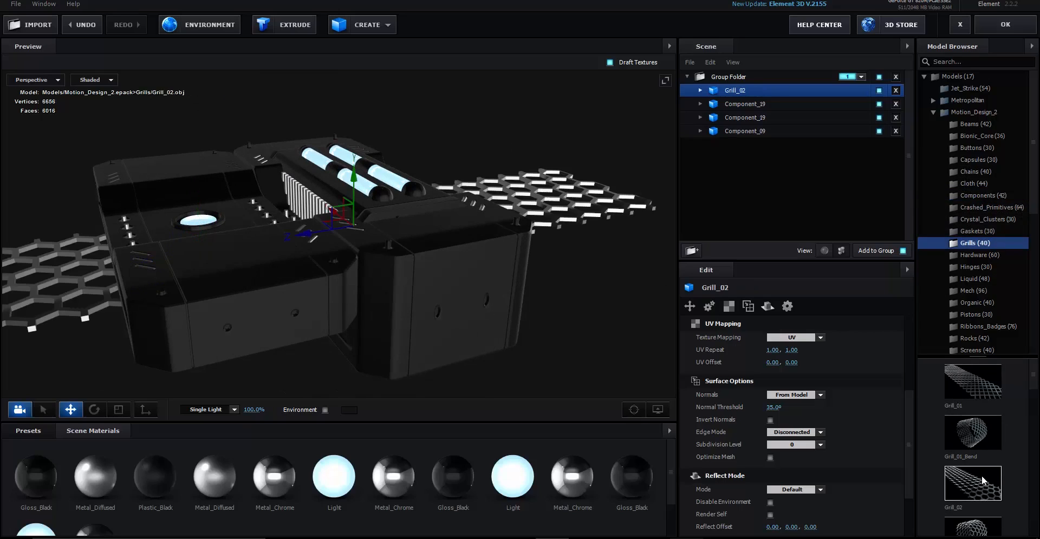
scroll(385, 275, down, 3)
- Rotate Grill_02 a quarter turn about its Y axis and enable Optimize Mesh for it
key(e)
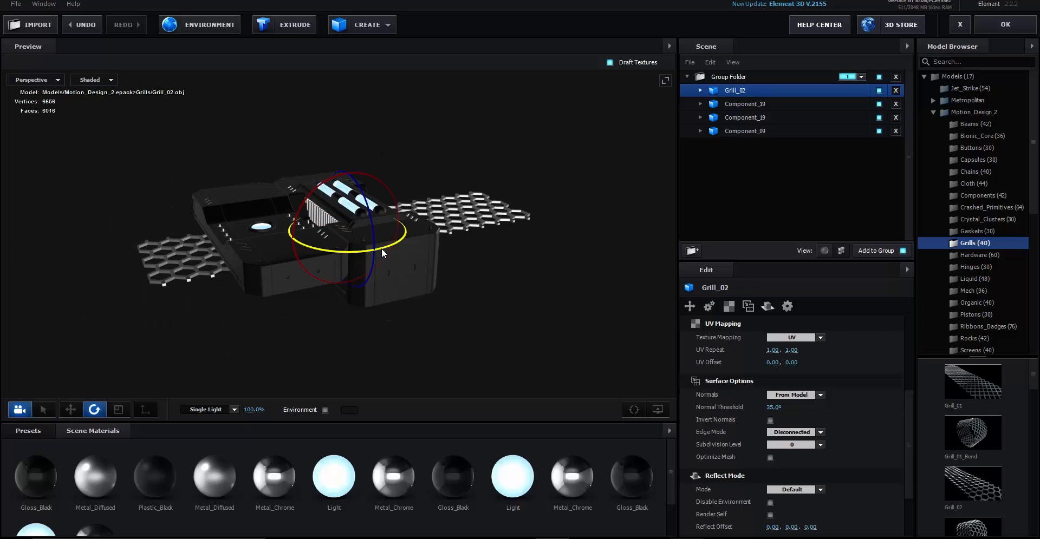
drag(381, 250, 498, 233)
click(770, 458)
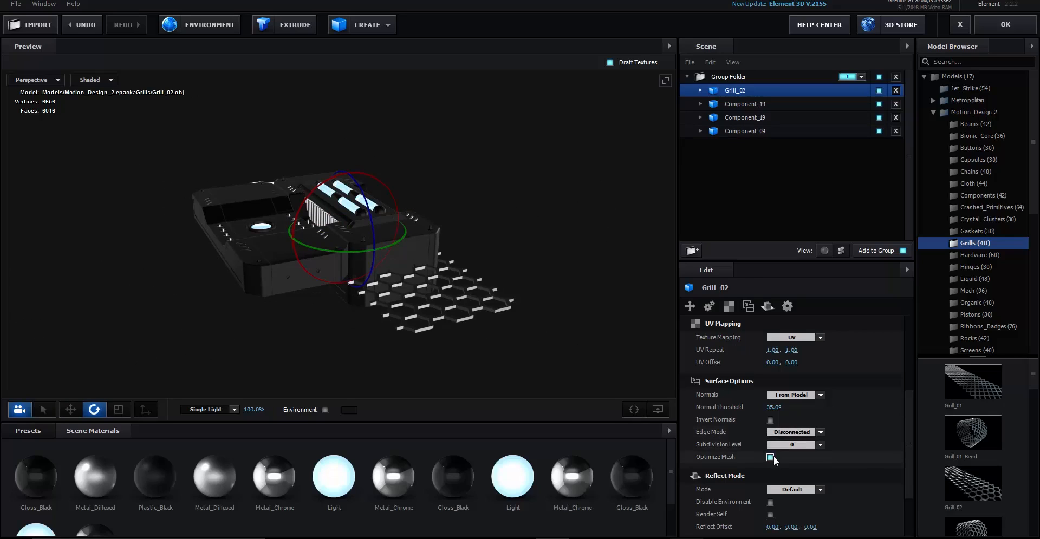
- Enable Optimize Mesh for the second Component_19 and undo a trial move of it along the Y axis
click(751, 107)
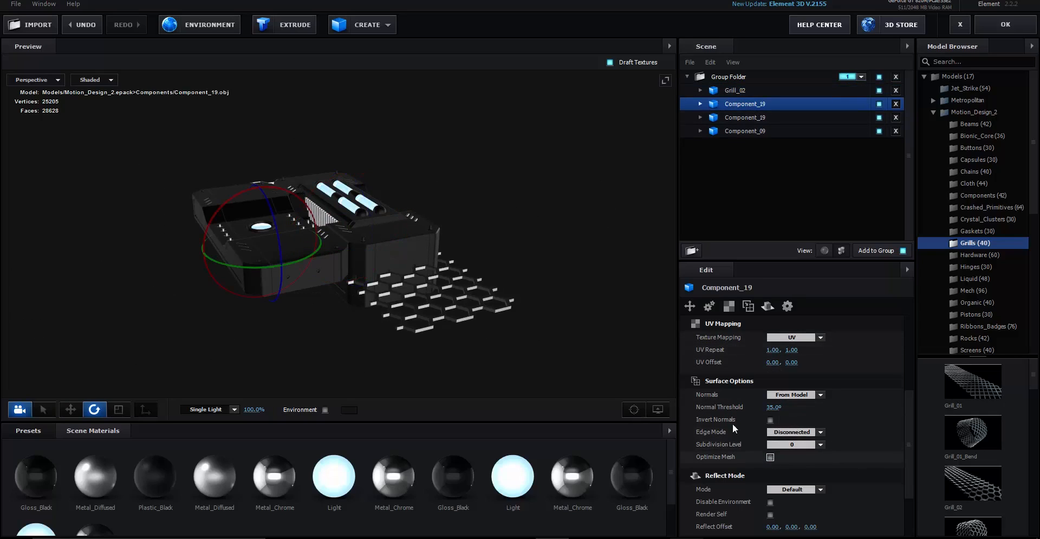
key(w)
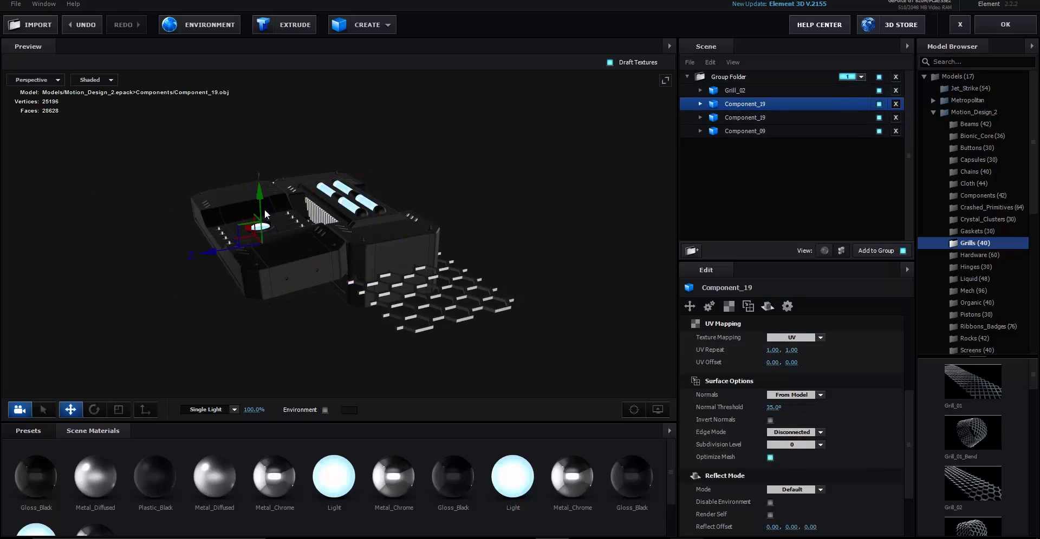
drag(266, 206, 266, 191)
key(ctrl+z)
- Raise Grill_02 along its Y axis and move it along Z over the recess of the second Component_19
click(747, 95)
drag(351, 191, 349, 169)
drag(307, 213, 226, 228)
- Scale Grill_02 down uniformly until it fits inside the recess of the second Component_19
drag(428, 353, 396, 351)
key(r)
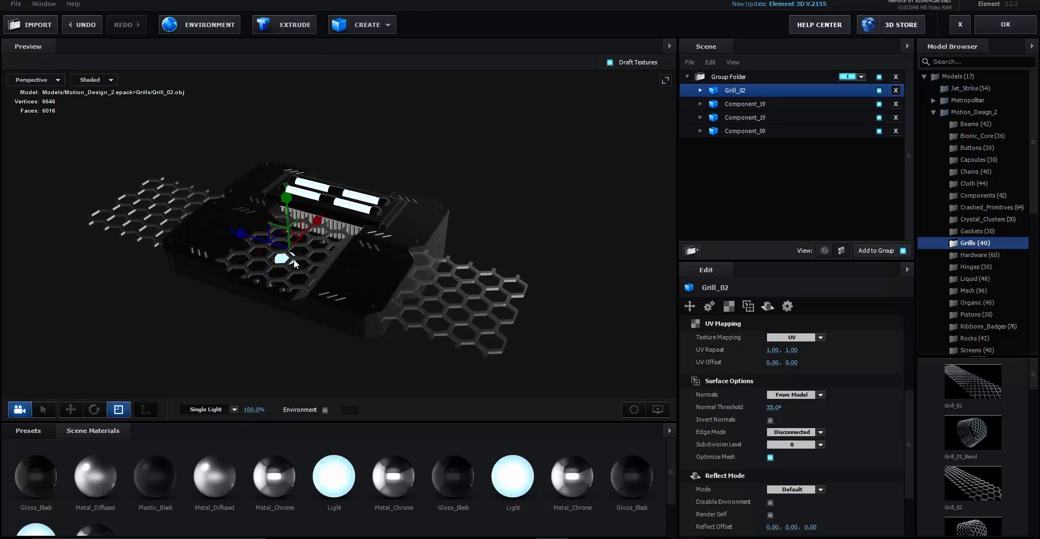
drag(290, 252, 156, 269)
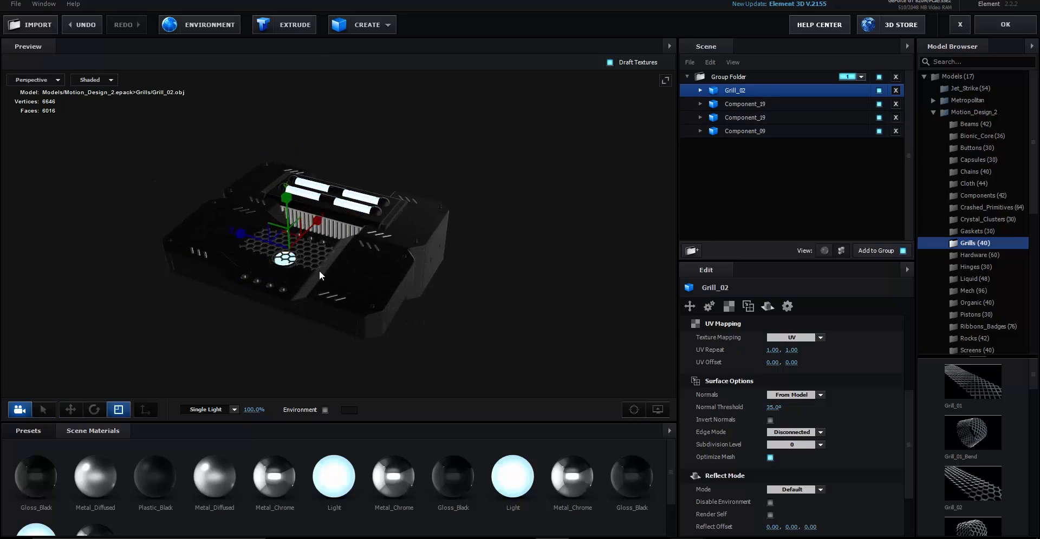
scroll(321, 274, up, 3)
drag(323, 279, 407, 306)
scroll(407, 306, up, 4)
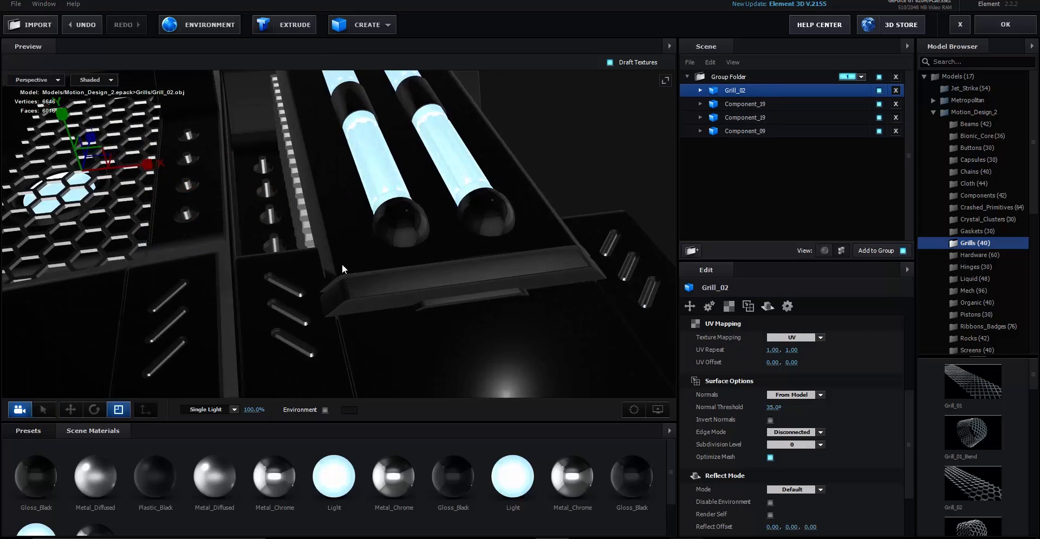
scroll(342, 265, down, 5)
- Move Grill_02 along its Z axis to cover the half of the recess nearest the light tubes
key(w)
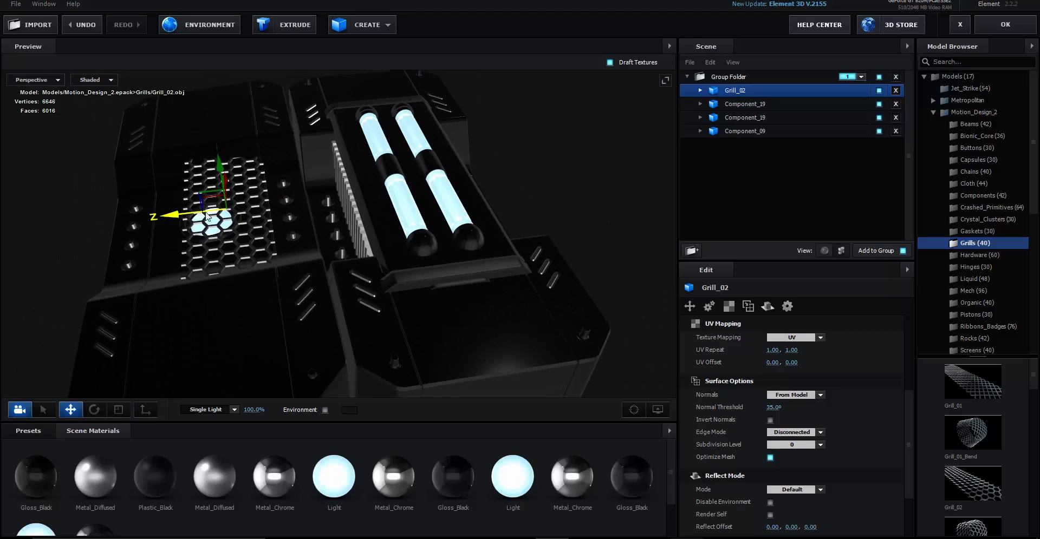
drag(206, 216, 222, 218)
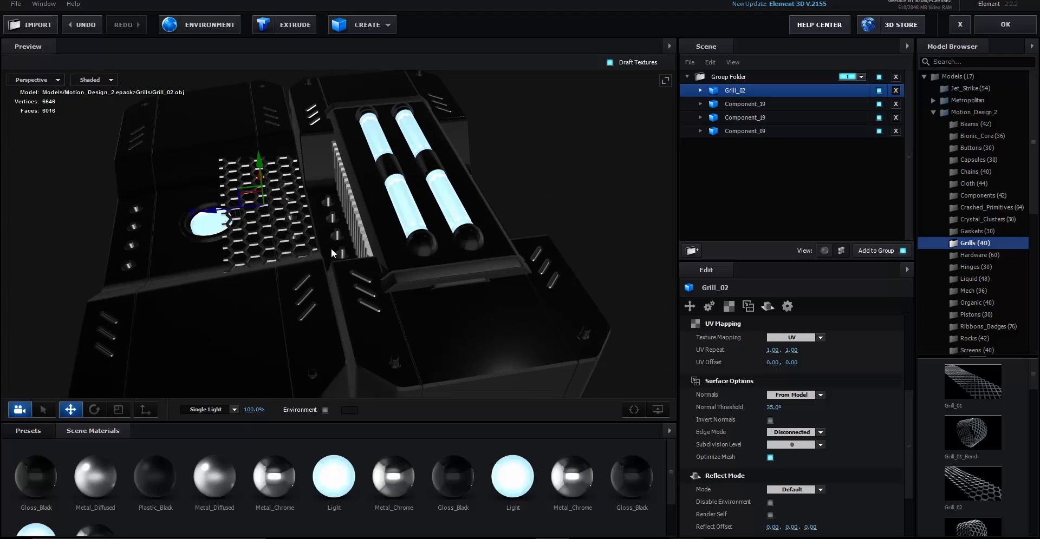
drag(331, 248, 352, 250)
scroll(380, 293, up, 2)
drag(381, 293, 437, 340)
scroll(401, 302, down, 2)
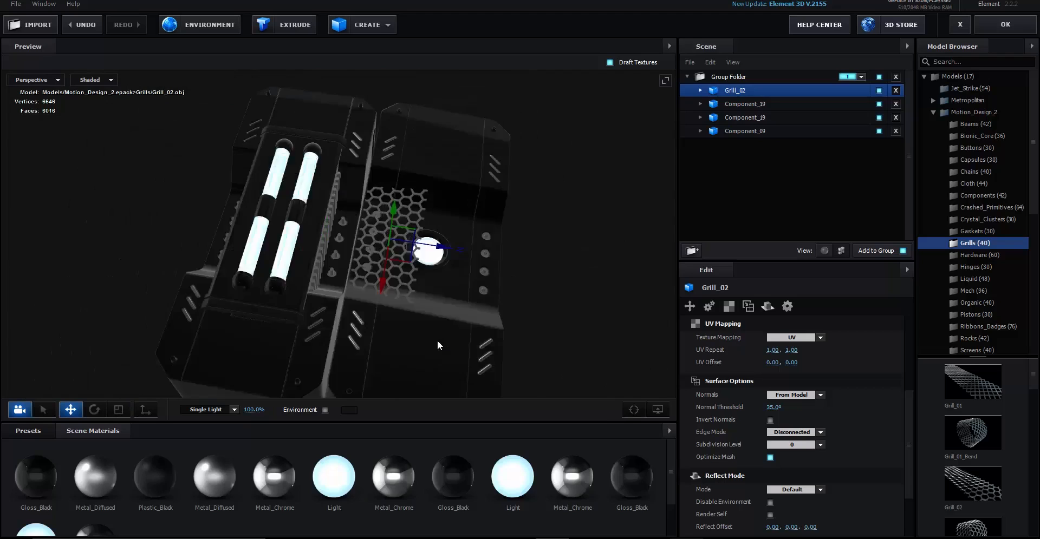
scroll(450, 295, up, 2)
drag(261, 322, 318, 310)
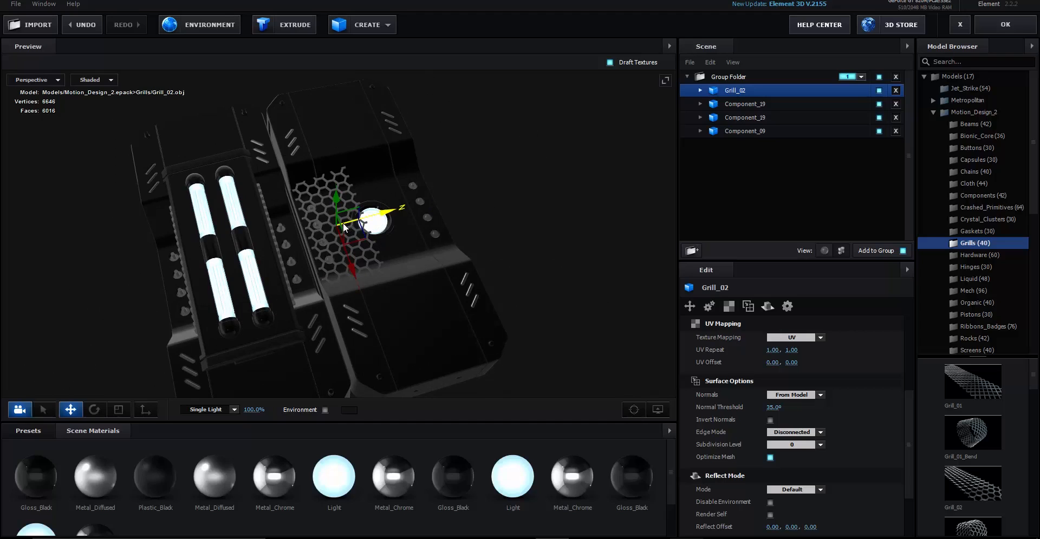
mouse_move(348, 233)
mouse_down()
mouse_move(349, 245)
mouse_move(345, 228)
mouse_up()
key(r)
key(w)
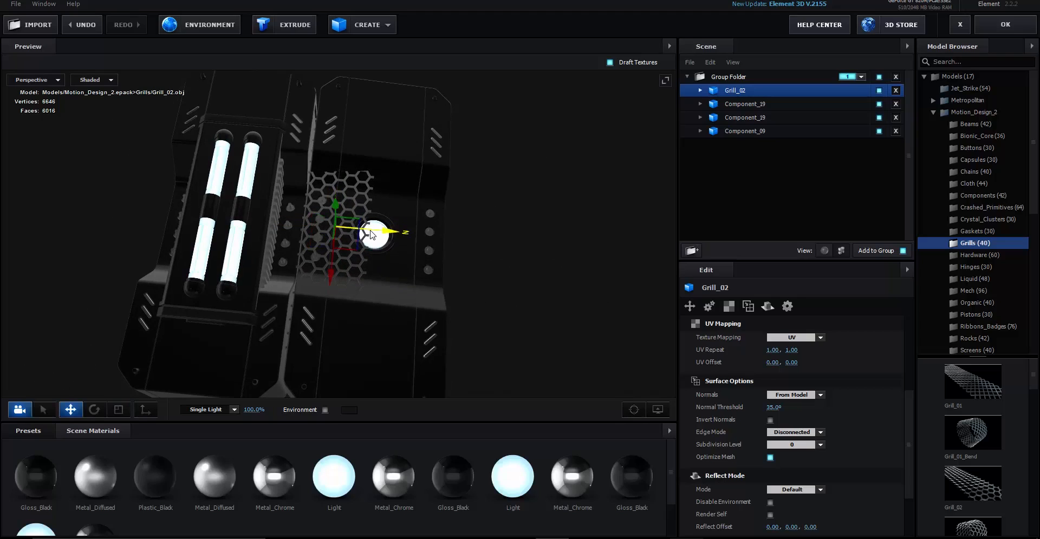
- Duplicate Grill_02 and shift both grills along Z so together they cover the full width of the recess
drag(378, 234, 454, 203)
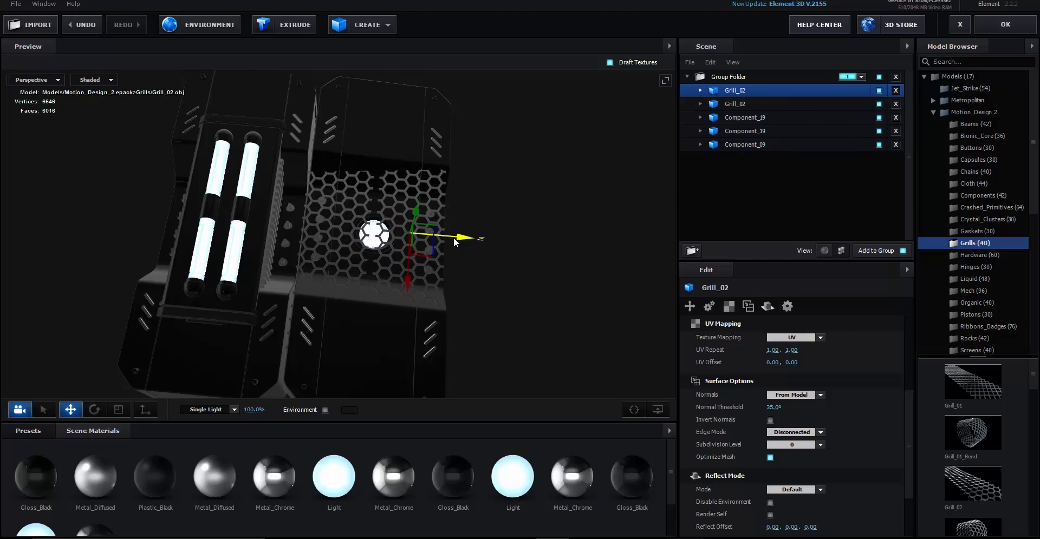
drag(452, 238, 393, 237)
click(762, 104)
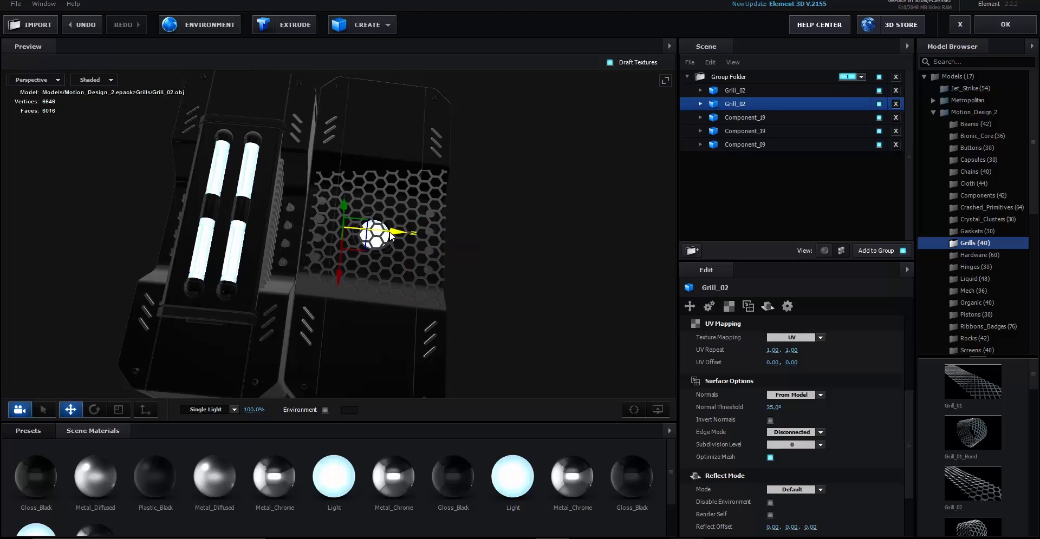
scroll(485, 304, down, 4)
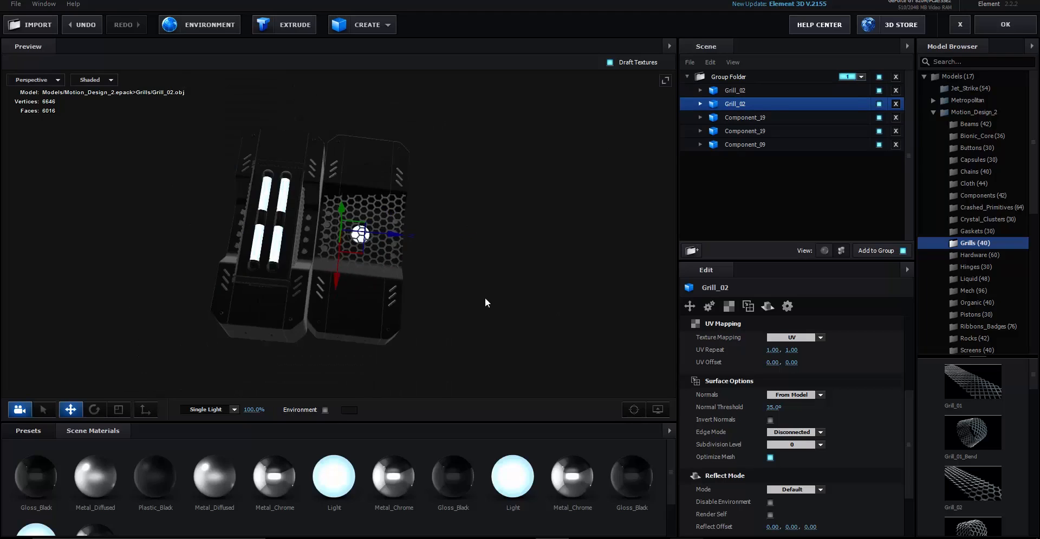
- Level the second Component_19 by setting its Z orientation to 0.0°
drag(485, 303, 473, 254)
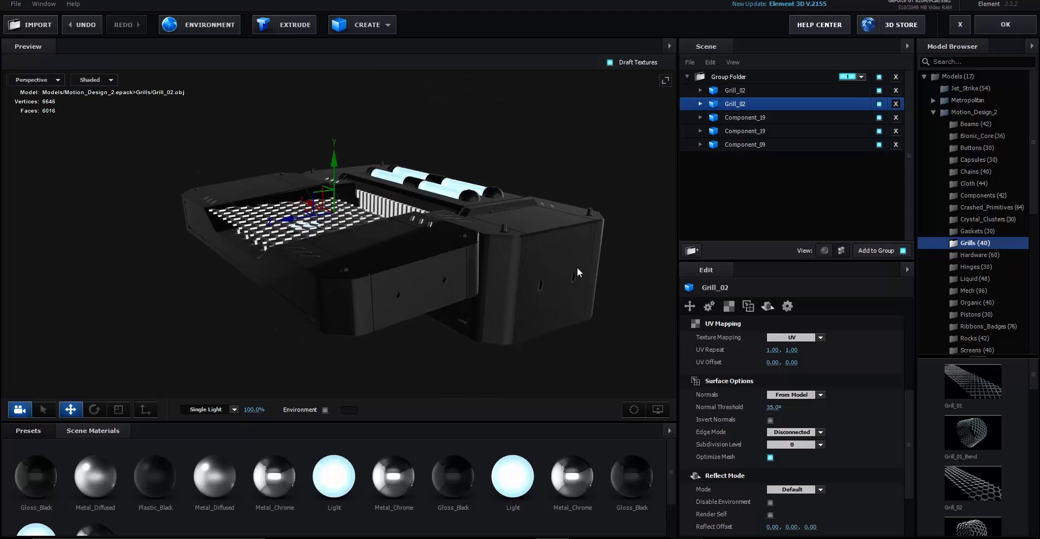
drag(512, 294, 499, 288)
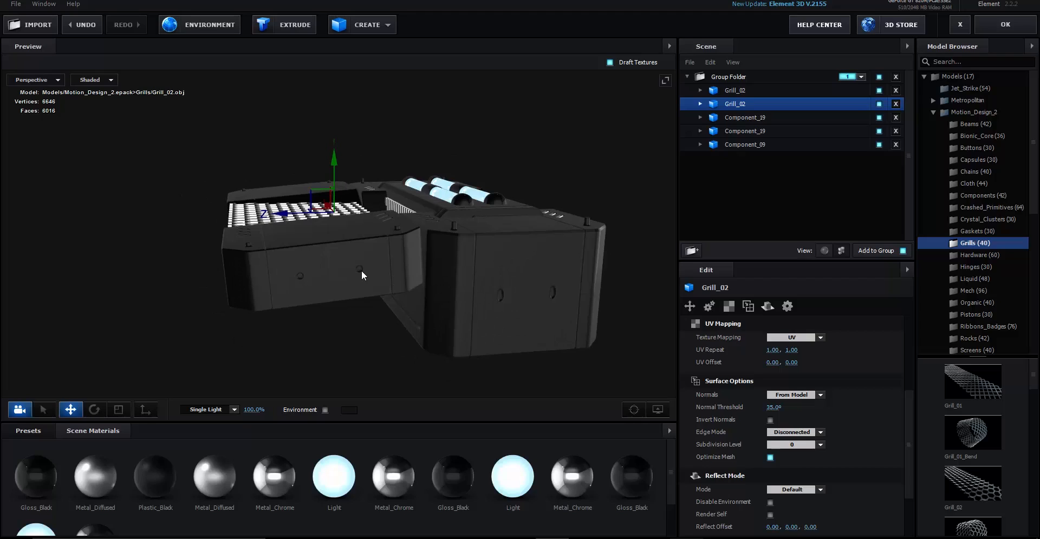
click(755, 118)
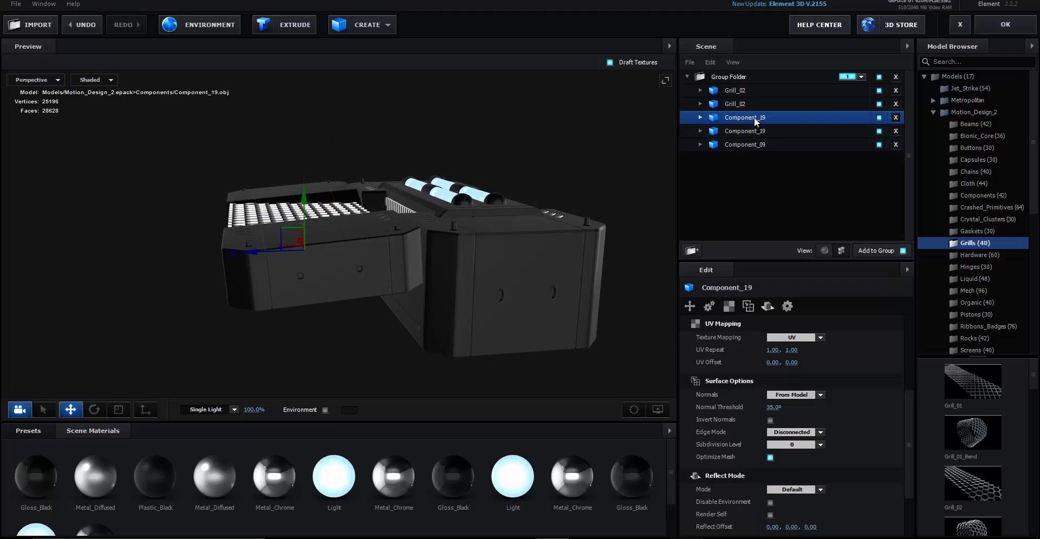
key(e)
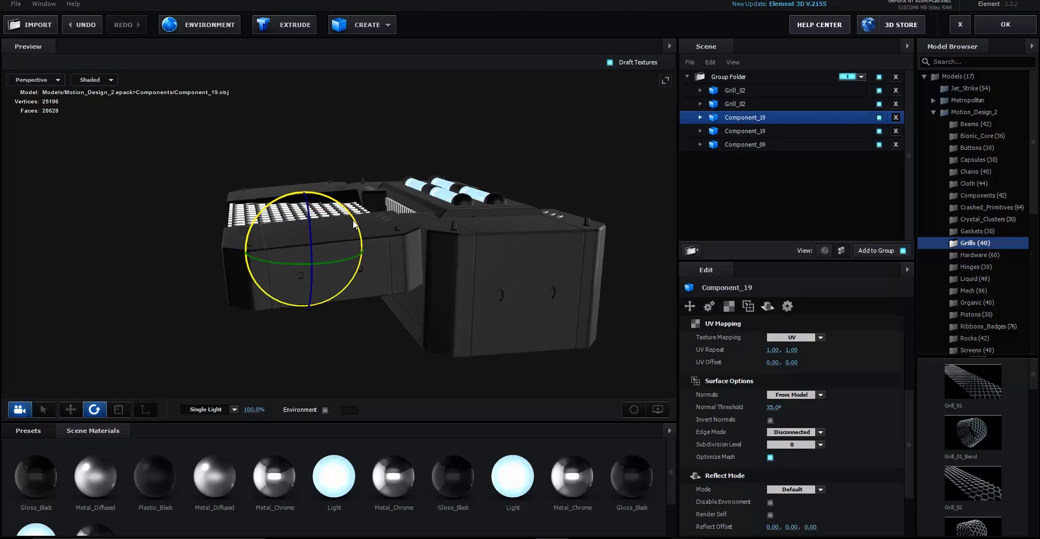
mouse_move(353, 225)
mouse_down()
mouse_move(335, 243)
mouse_move(346, 233)
mouse_up()
click(689, 306)
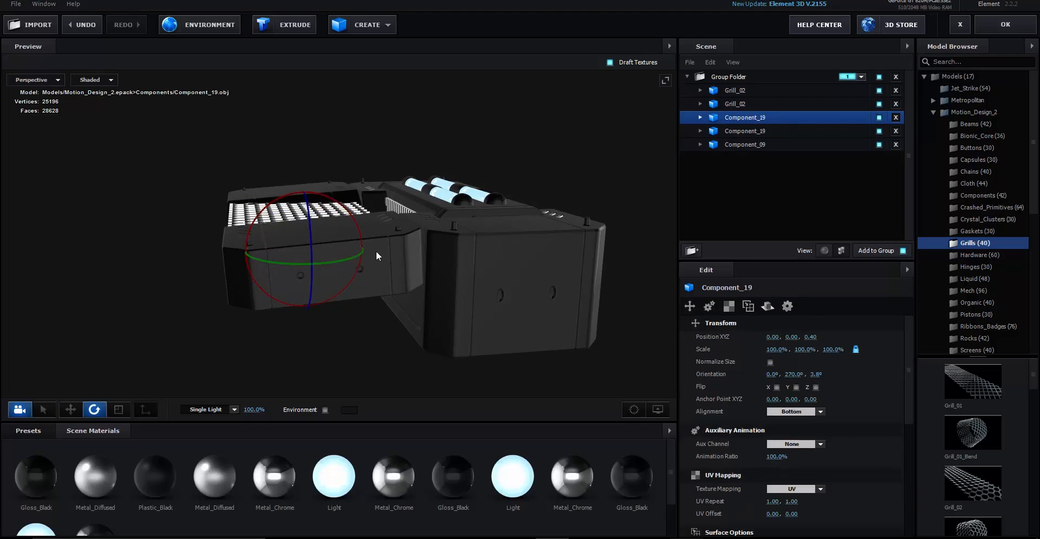
mouse_move(814, 375)
mouse_down()
mouse_move(871, 374)
mouse_move(801, 375)
mouse_up()
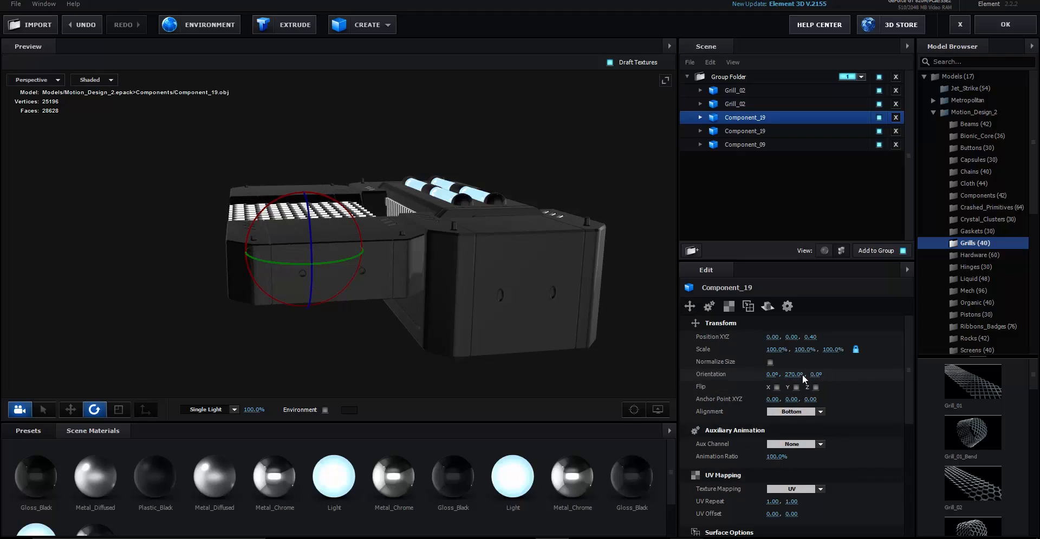
- Select both Grill_02 models and nudge them together along the Z axis to center them over the recess
drag(513, 320, 450, 340)
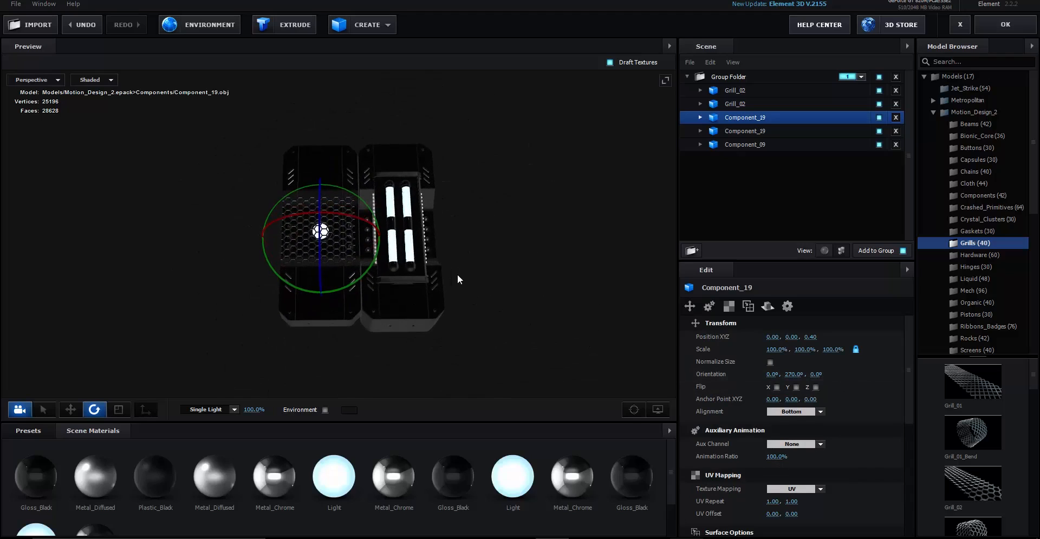
scroll(457, 274, up, 5)
scroll(457, 274, up, 2)
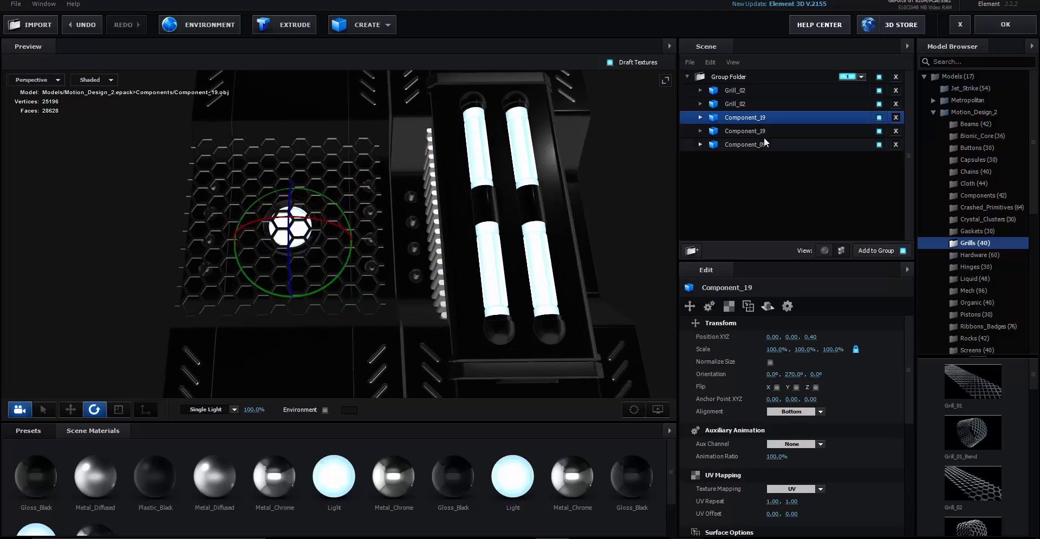
click(751, 105)
ctrl+click(750, 91)
key(w)
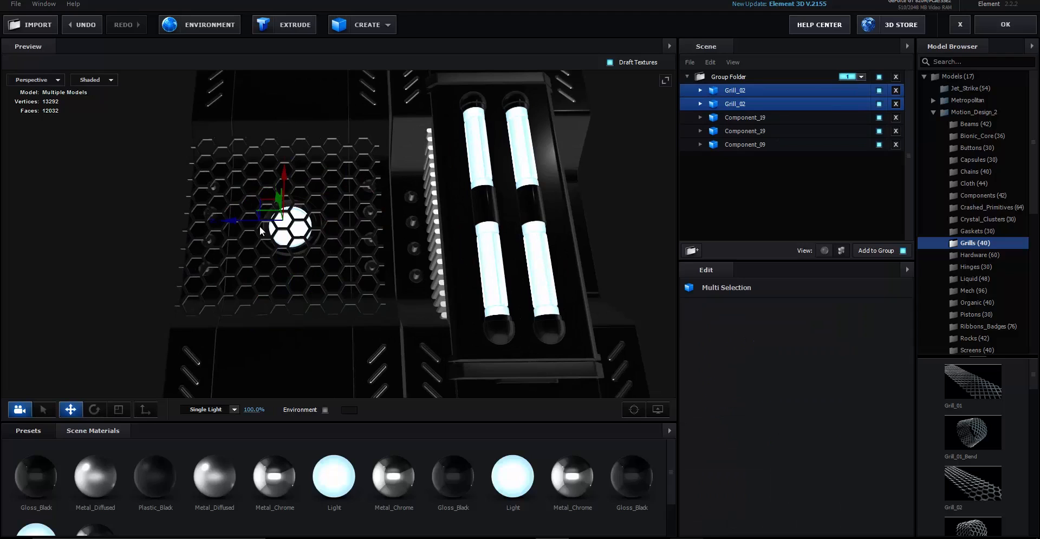
drag(227, 221, 234, 221)
scroll(368, 244, down, 4)
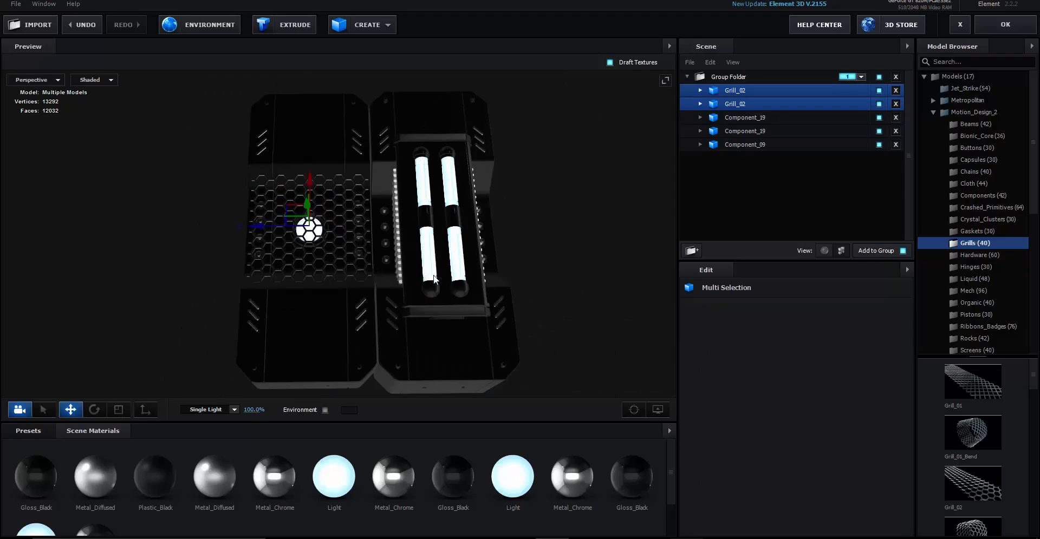
- Collapse and select the Group Folder, review the assembled model, and accept the scene setup
drag(370, 245, 539, 285)
click(687, 76)
click(744, 81)
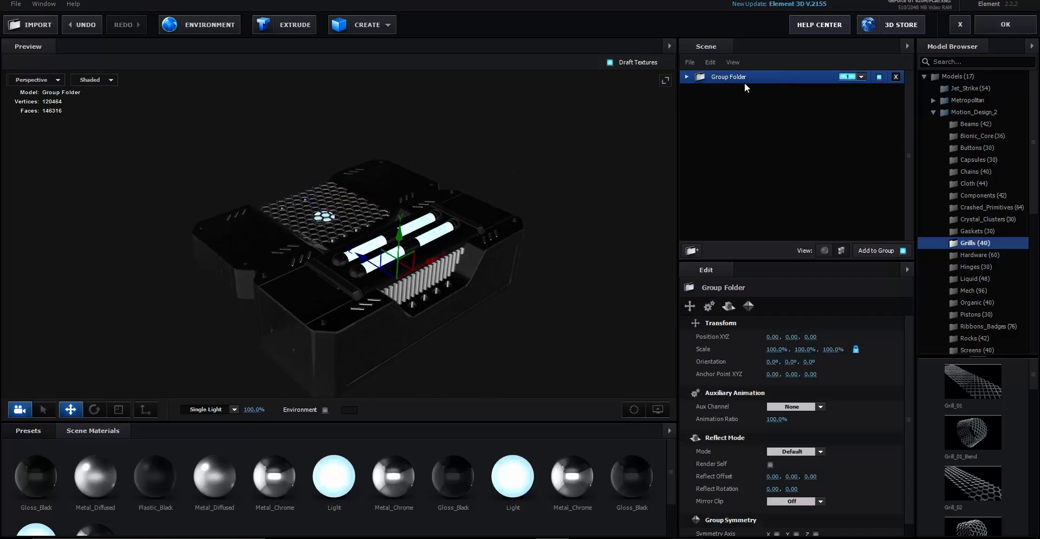
drag(589, 189, 569, 233)
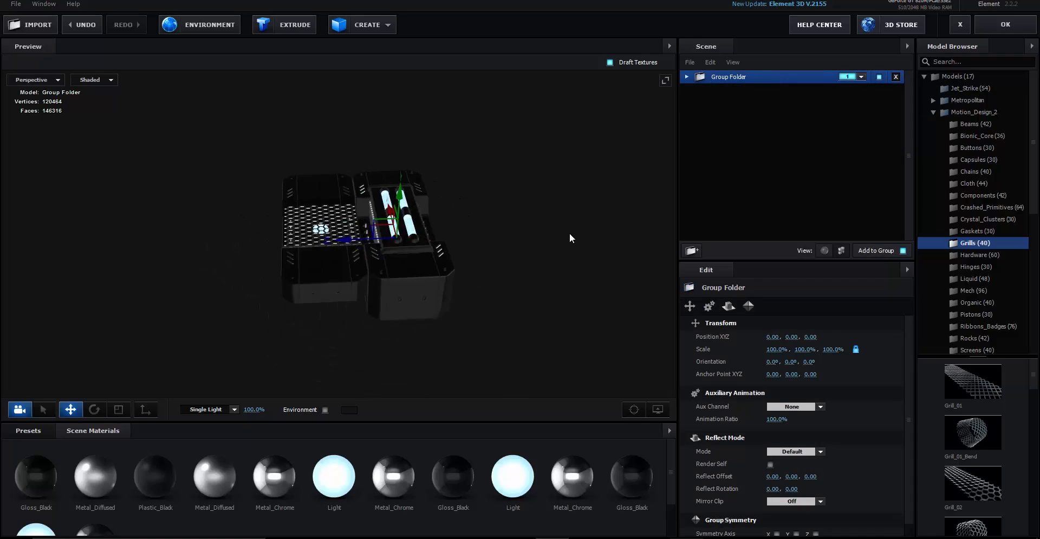
click(687, 77)
click(686, 77)
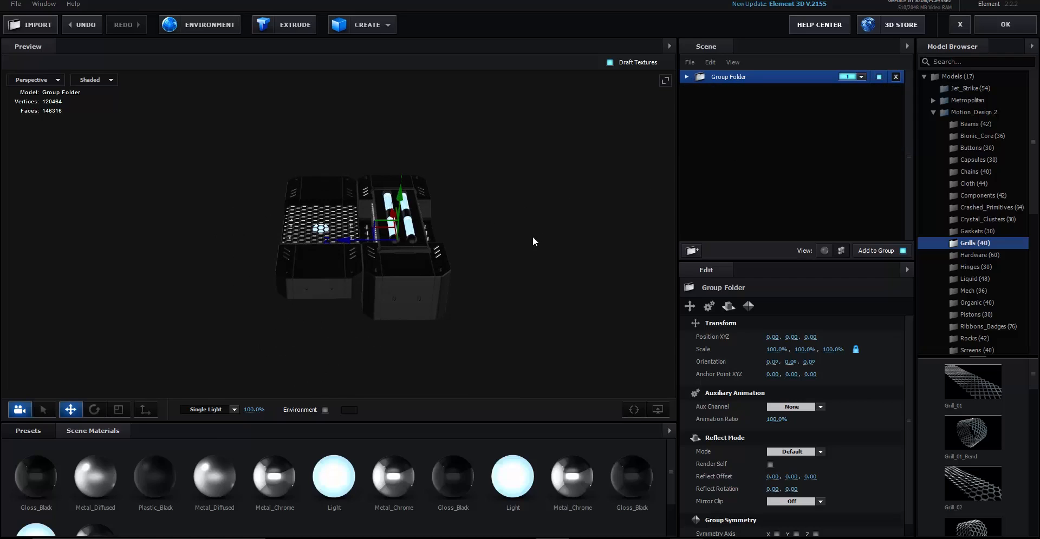
click(1005, 24)
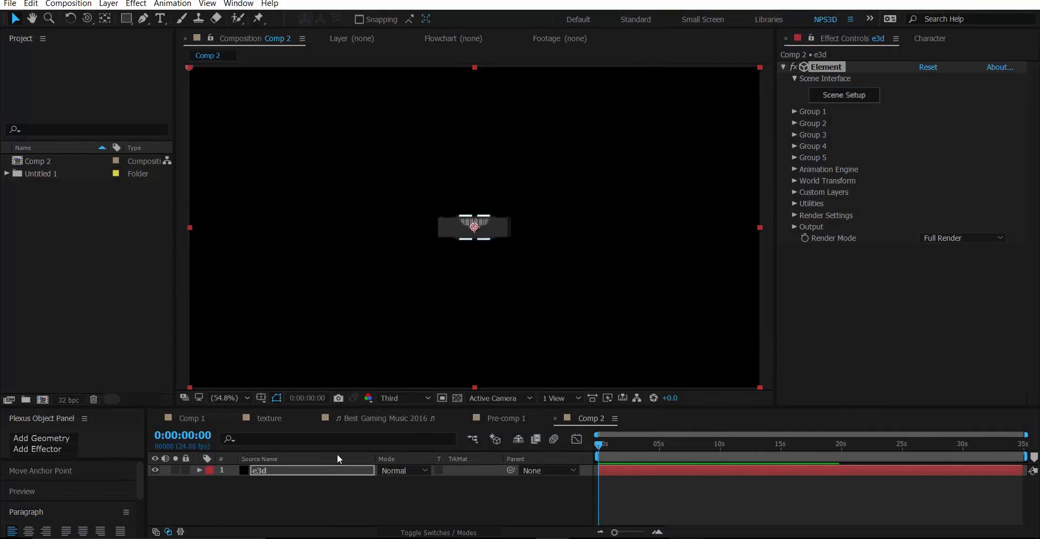
- Add a two-node camera with the 35mm preset to Comp 2
right_click(267, 506)
mouse_move(347, 379)
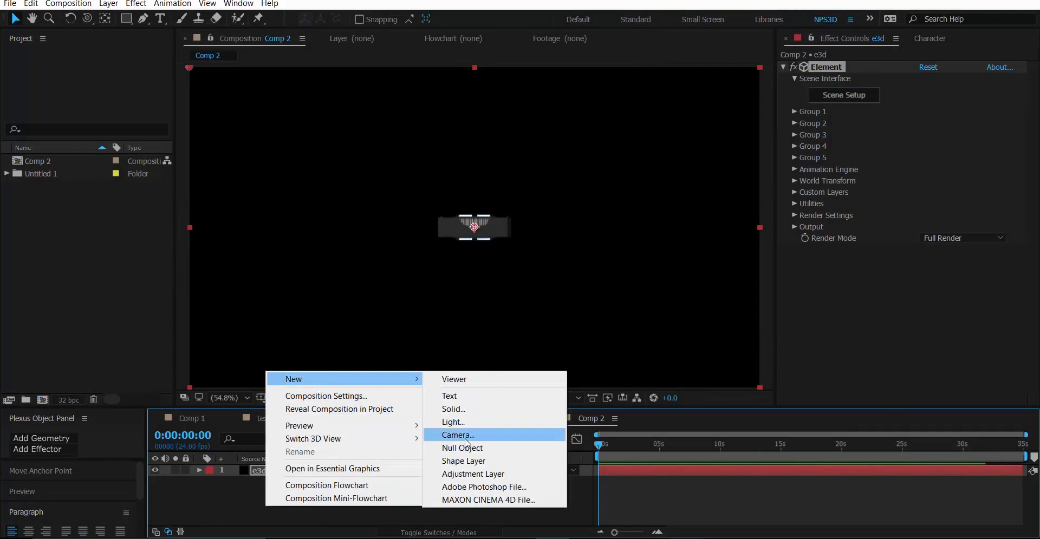
click(465, 440)
click(718, 184)
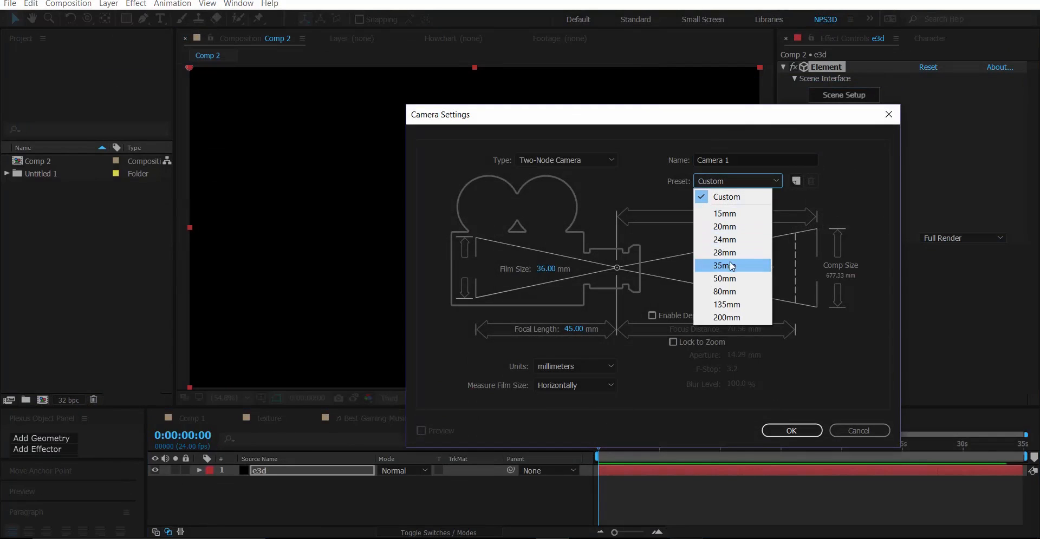
click(731, 265)
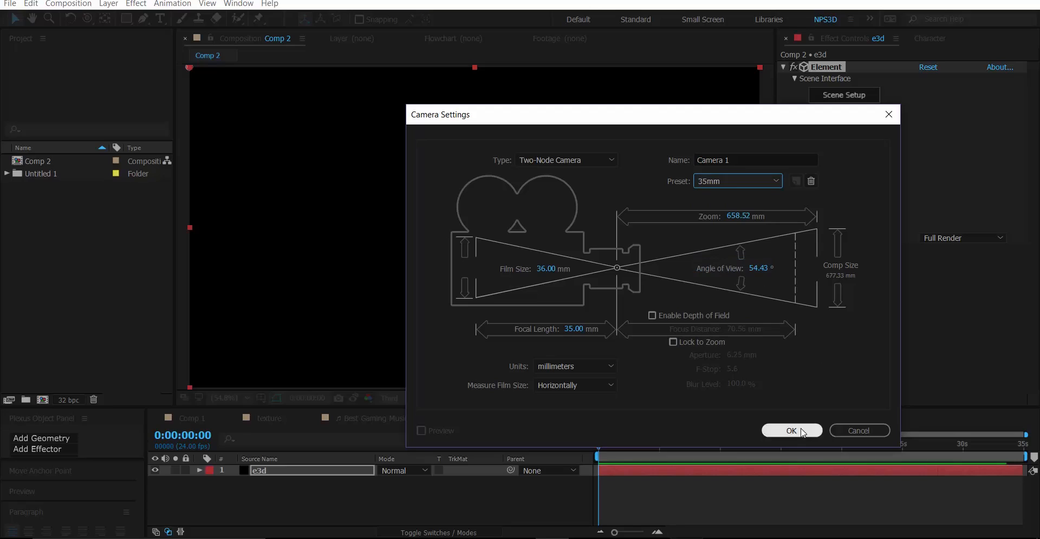
click(791, 431)
- Set the Element effect's Render Mode on the e3d layer to Preview and the composition's preview resolution to Half
click(270, 483)
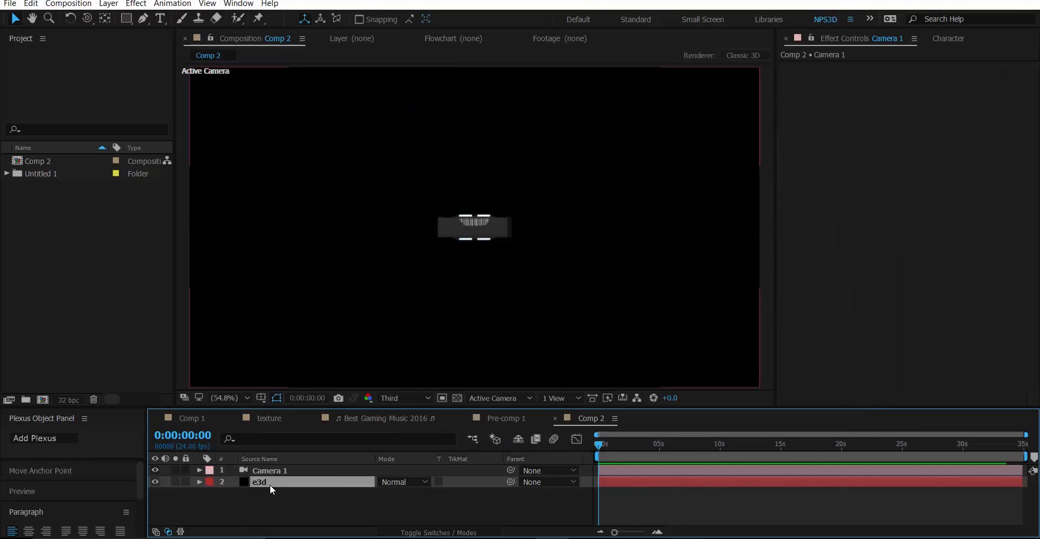
click(804, 114)
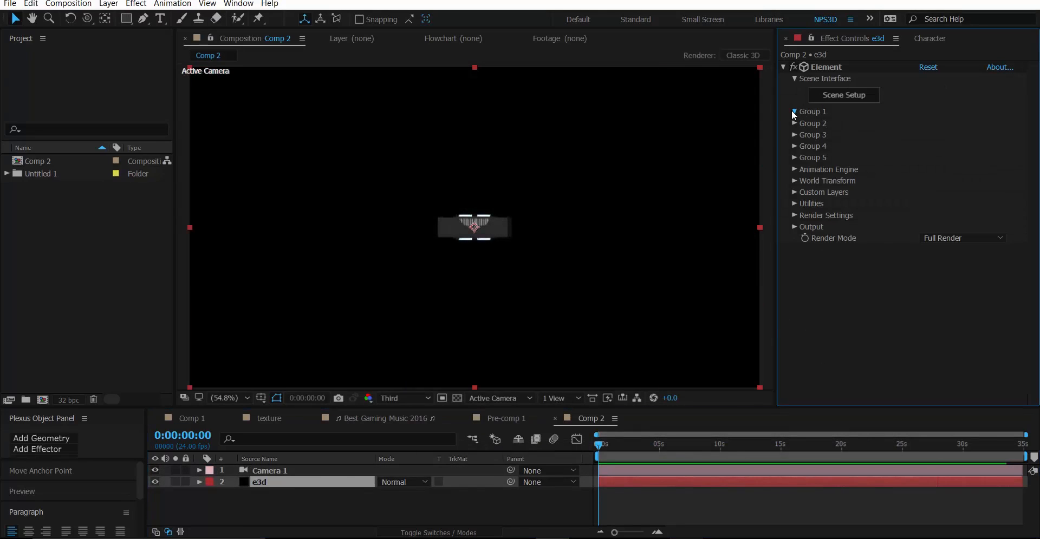
click(794, 112)
click(979, 322)
click(953, 345)
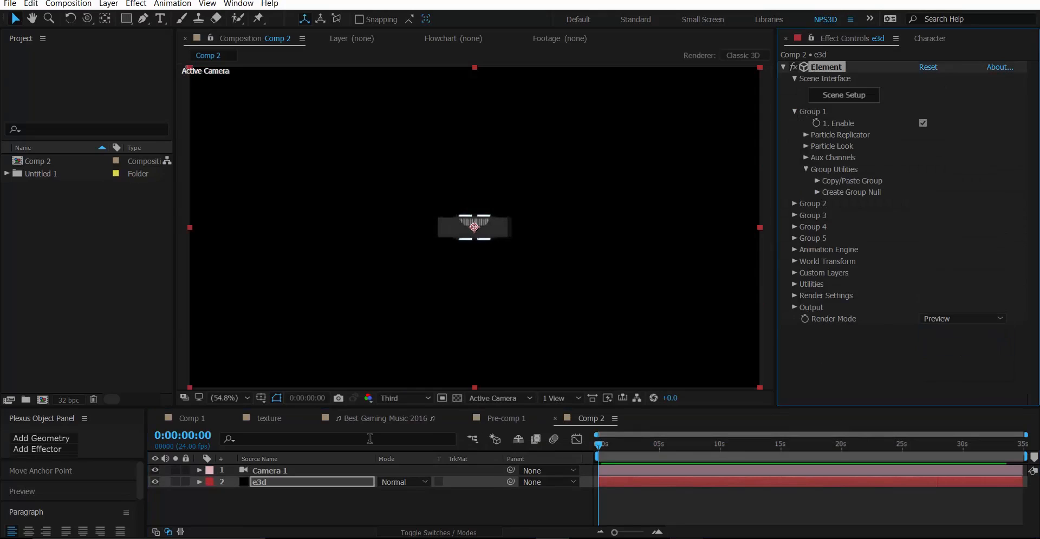
click(405, 398)
click(414, 443)
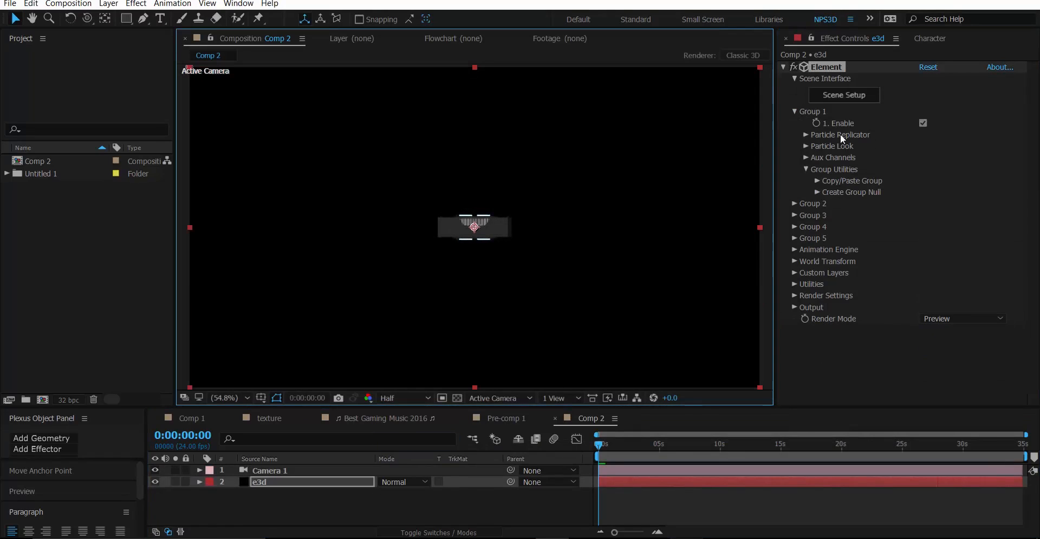
- Set Group 1's Replicator Shape to 3D Grid and its Shape Scale to 28.90
click(806, 135)
click(954, 157)
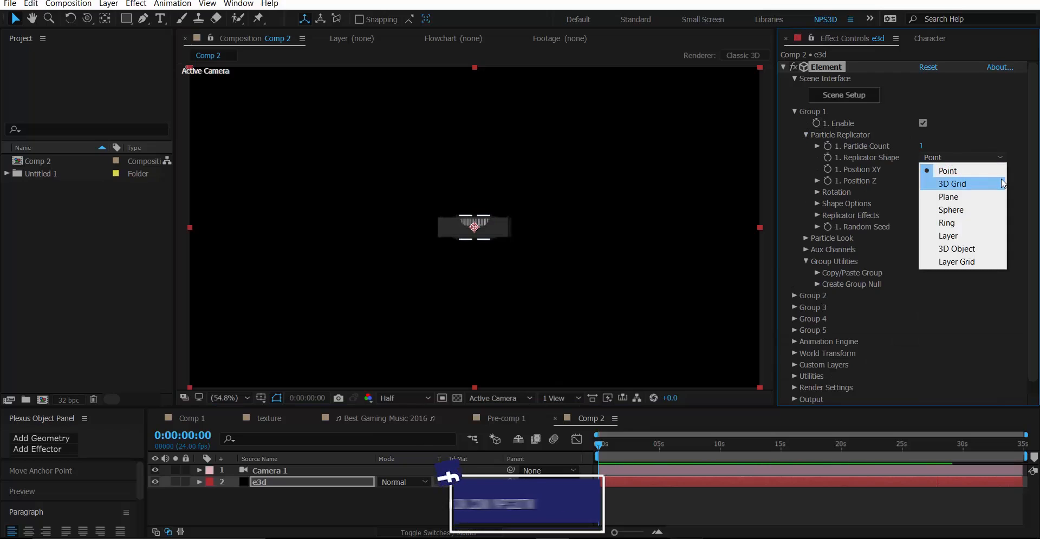
click(977, 184)
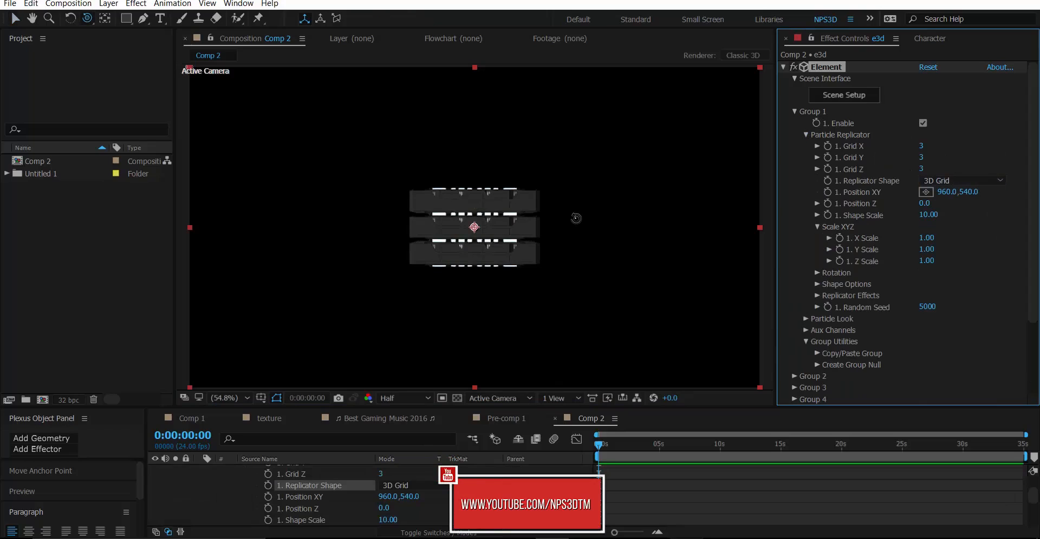
key(c)
drag(568, 243, 551, 332)
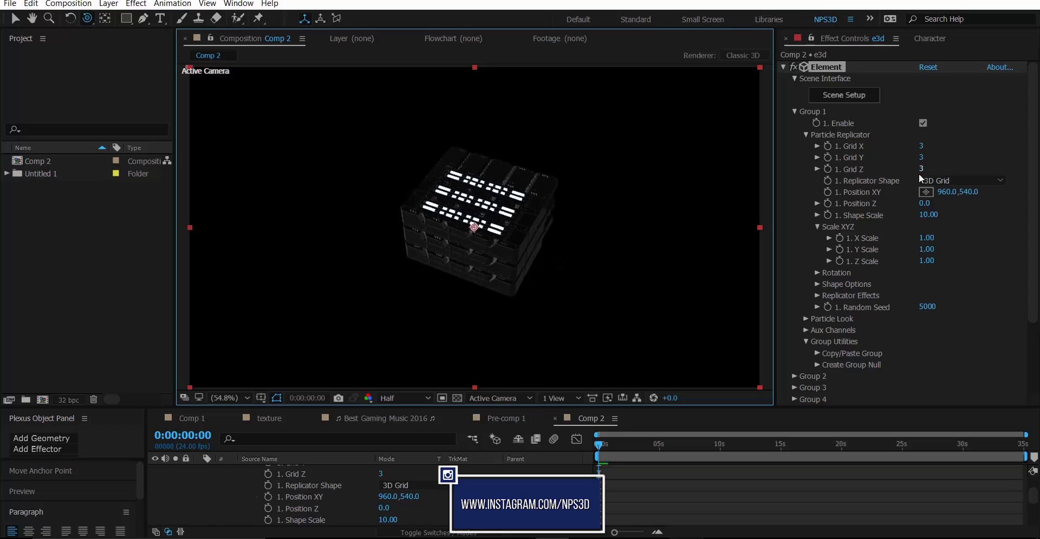
drag(928, 215, 1032, 212)
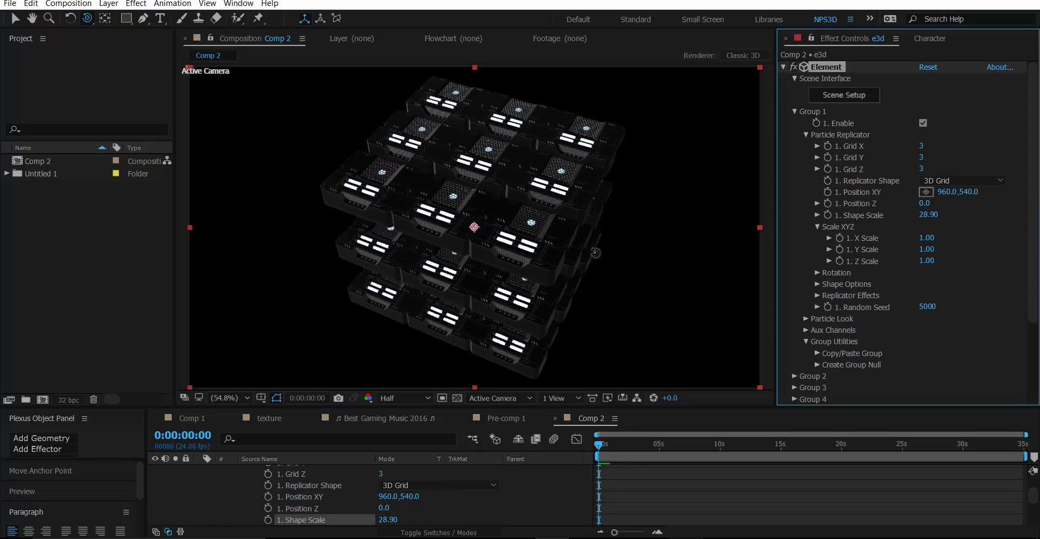
drag(623, 255, 638, 193)
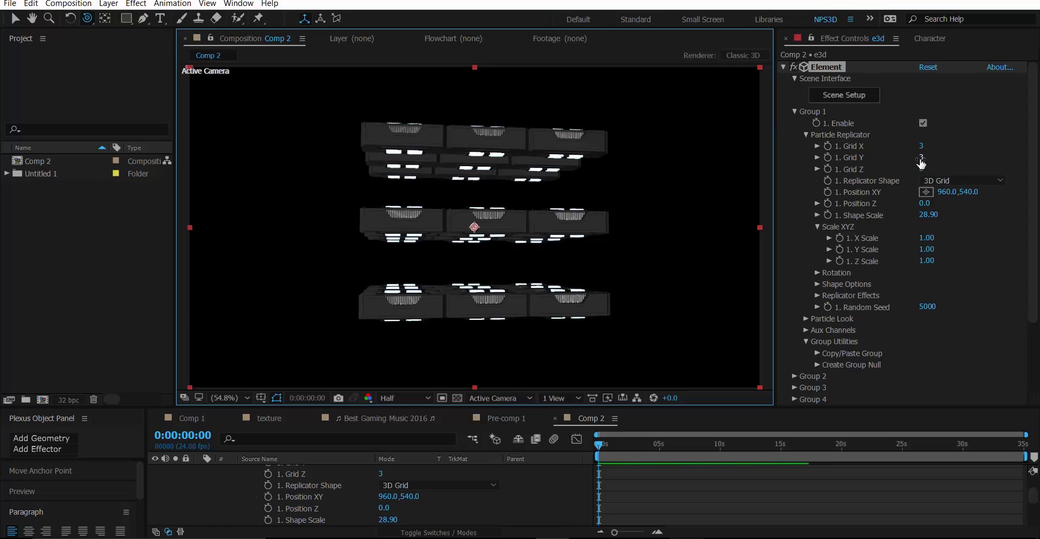
- Set the Group 1 replicator's Grid X to 5, Grid Y to 2 and Grid Z to 20
drag(921, 146, 927, 149)
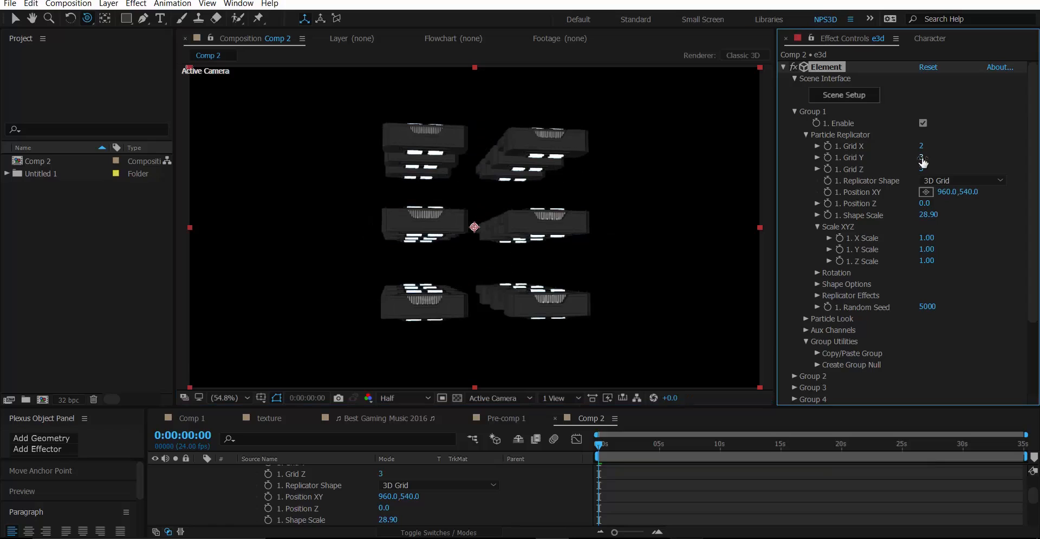
click(922, 157)
text(2)
key(Return)
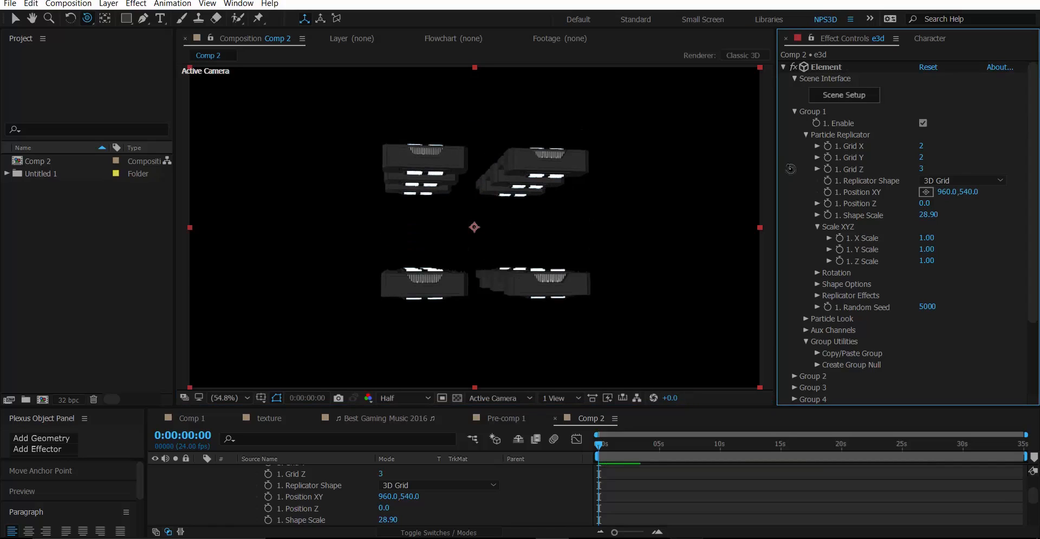
click(924, 147)
text(5)
key(Return)
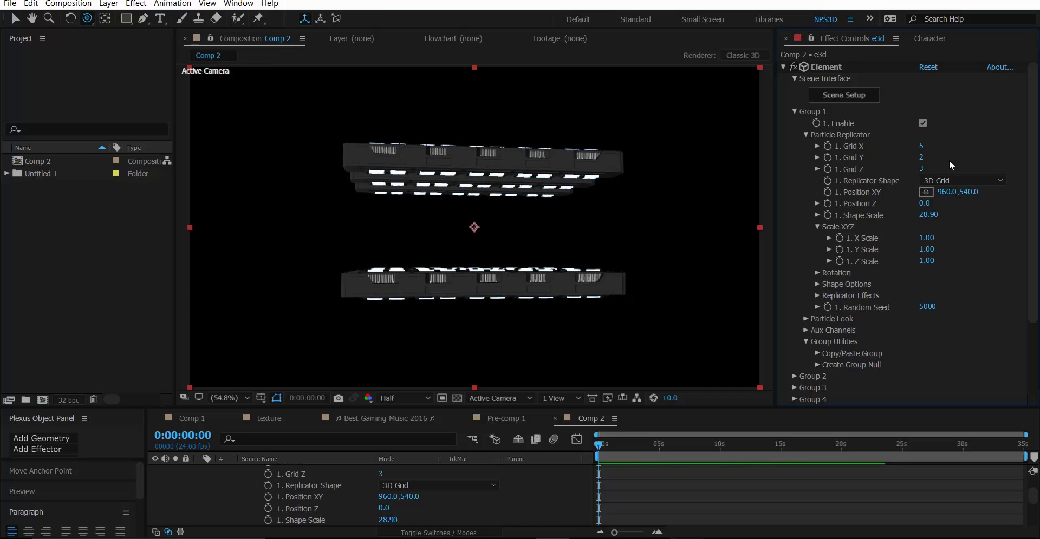
click(921, 170)
text(20)
key(Return)
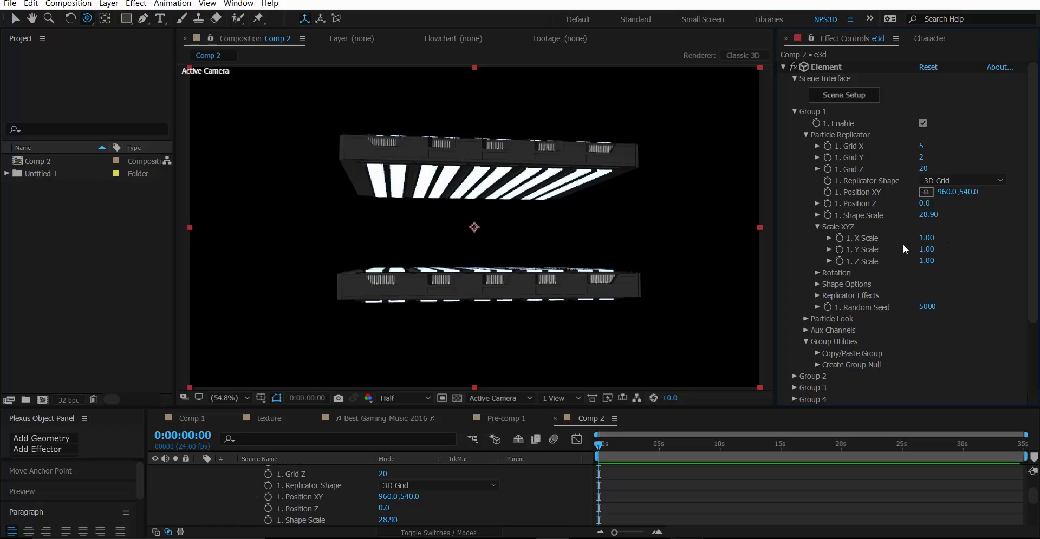
- Spread out the grid by setting X Scale to 1.70, Y Scale to 1.00 and Z Scale to 5.90
click(557, 286)
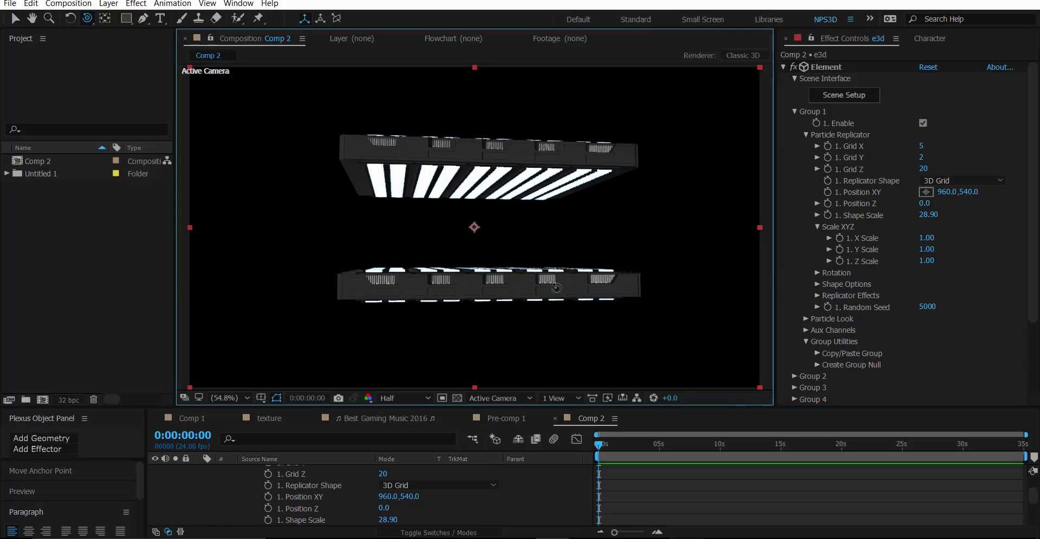
drag(628, 248, 570, 237)
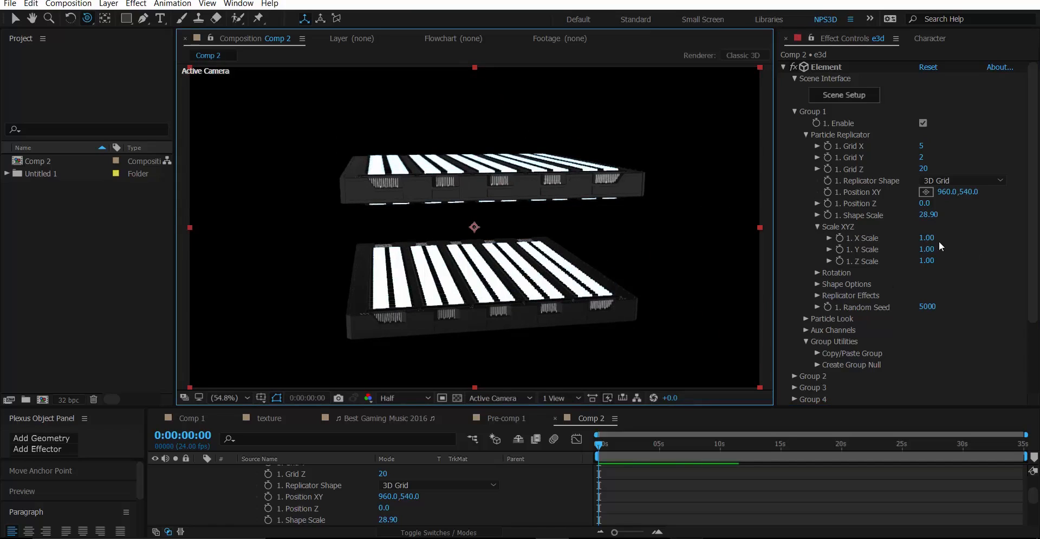
drag(926, 238, 937, 237)
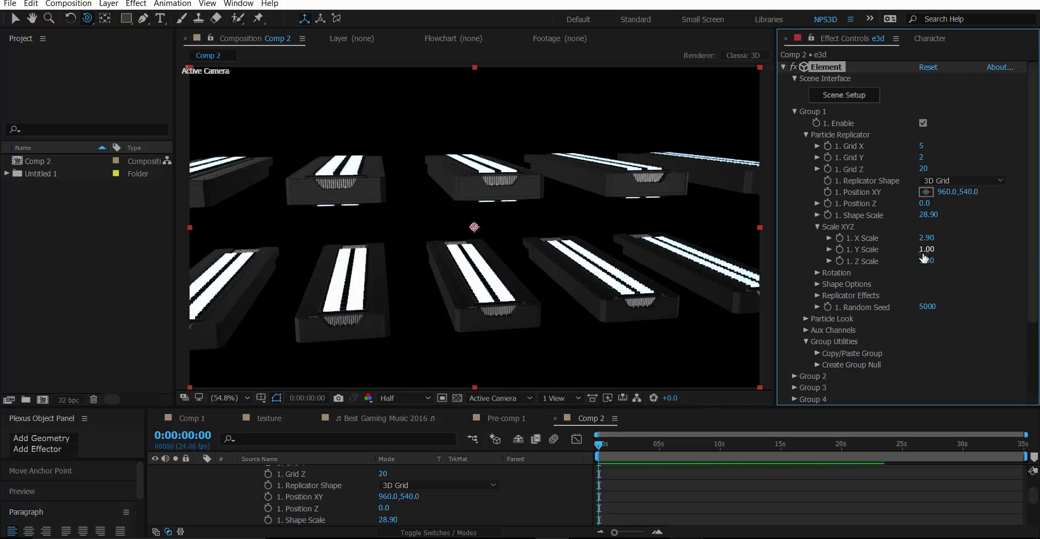
mouse_move(927, 263)
mouse_down()
mouse_move(964, 260)
mouse_move(917, 266)
mouse_up()
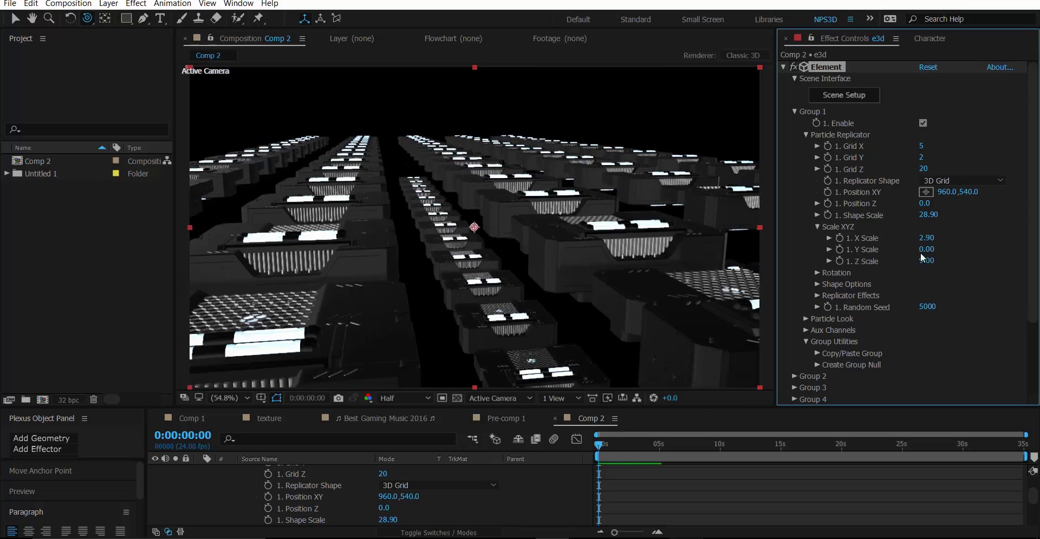
mouse_move(921, 253)
mouse_down()
mouse_move(932, 264)
mouse_move(923, 263)
mouse_move(925, 247)
mouse_up()
key(ctrl+z)
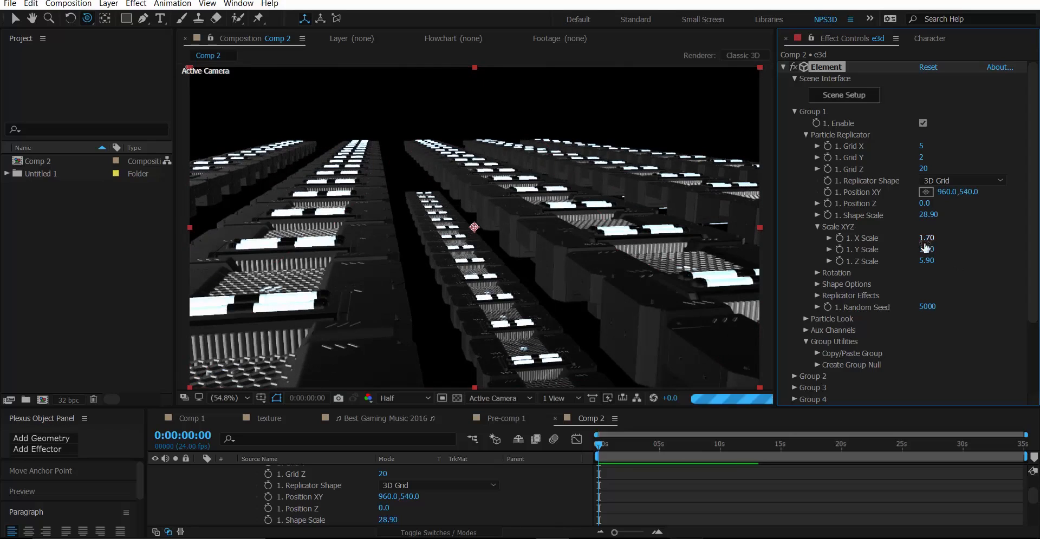
- Position the camera between the upper and lower layers of modules, looking down the length of the corridor
key(c)
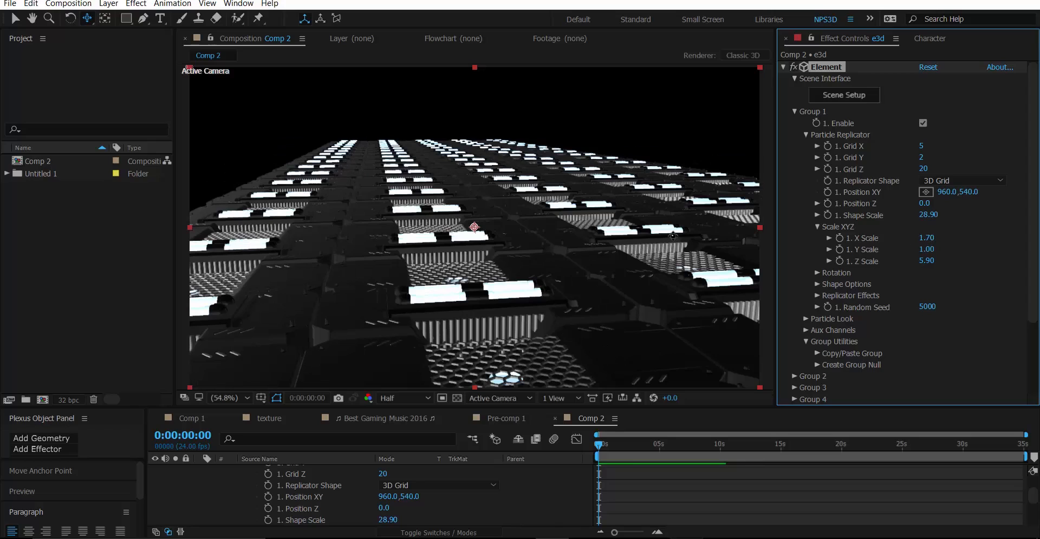
click(672, 238)
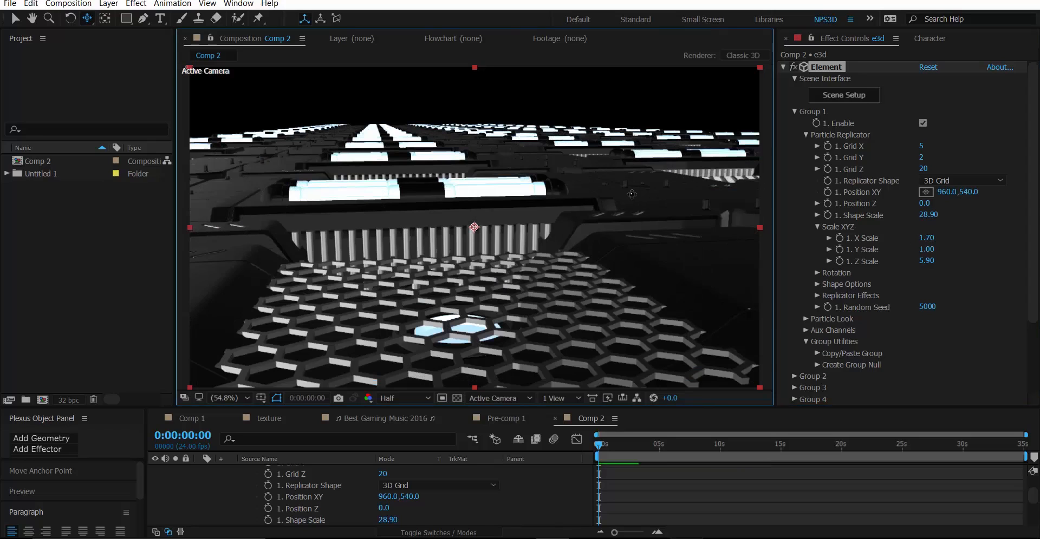
drag(632, 194, 612, 207)
key(c)
key(c)
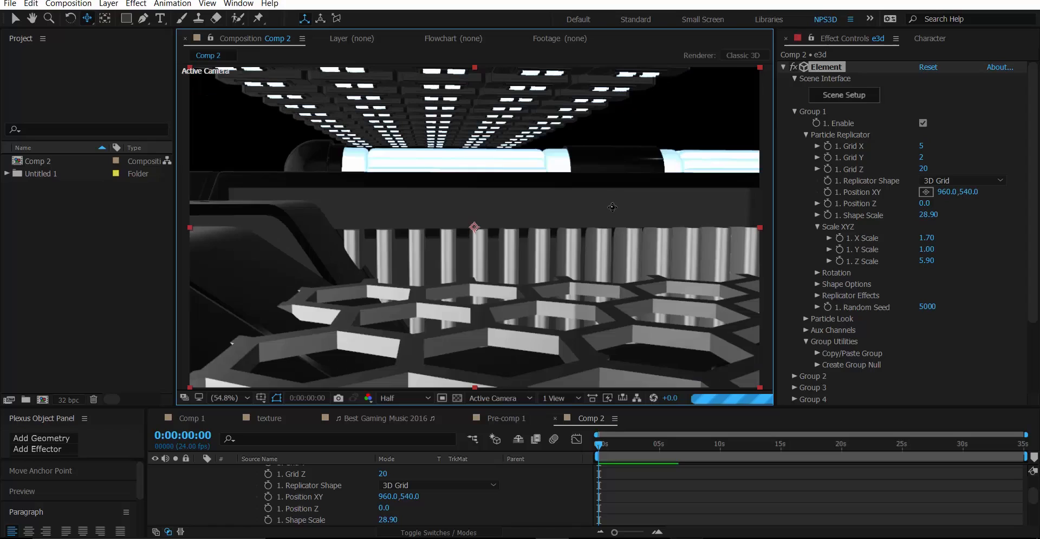
key(c)
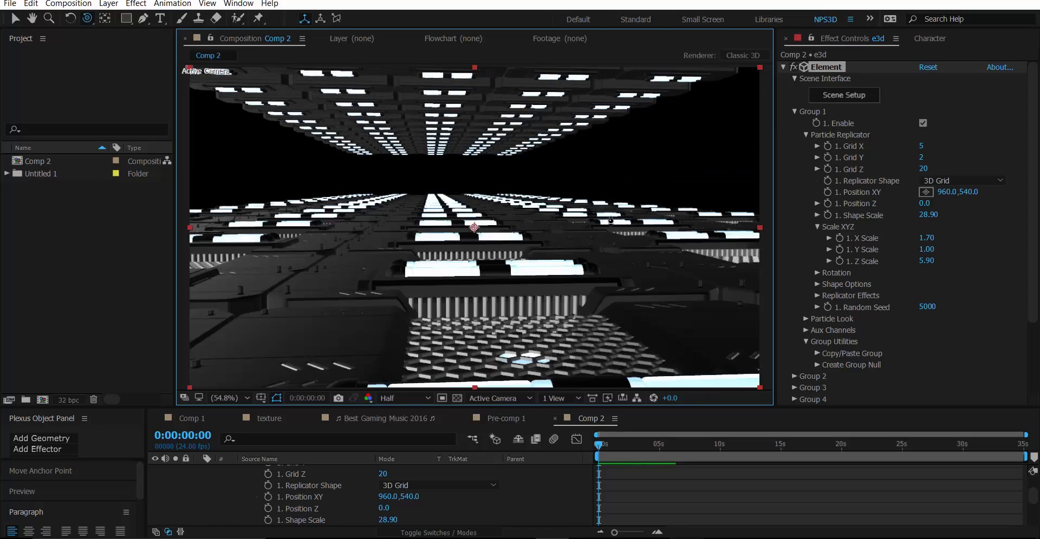
scroll(610, 246, down, 3)
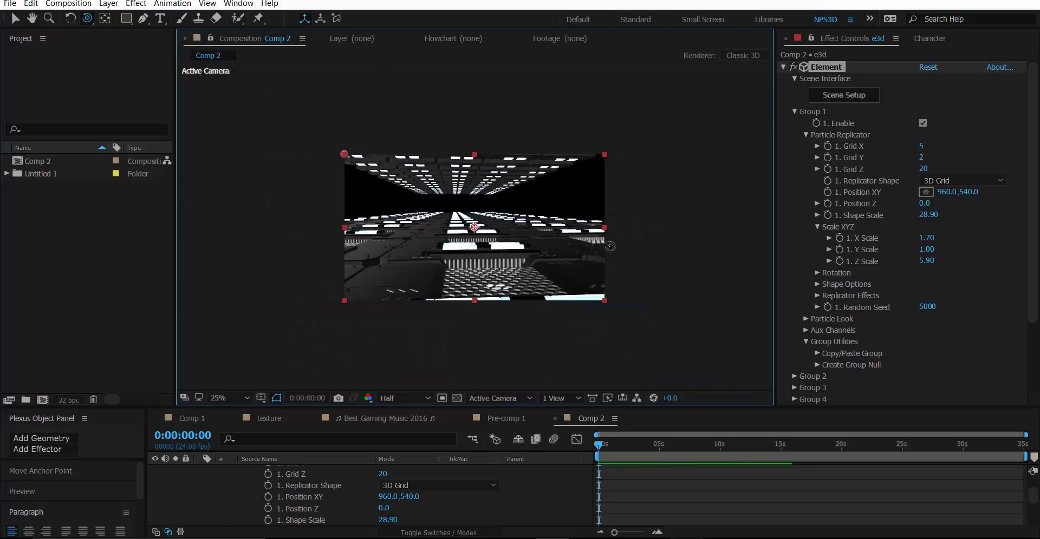
scroll(609, 246, up, 2)
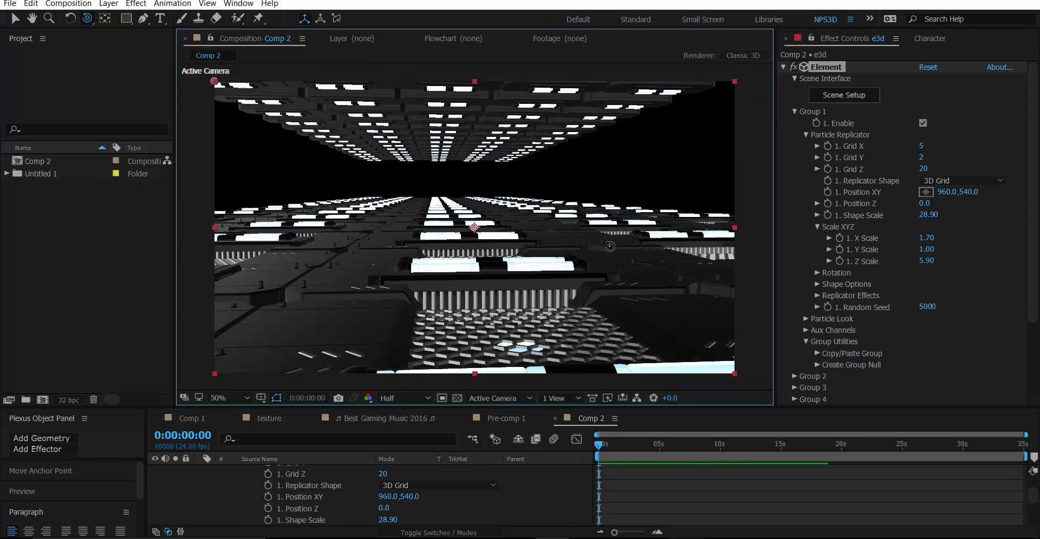
- Reopen the Element scene setup and add Tech_Combustion_03 from Motion_Design_2's Tech_Components to the Group Folder
click(857, 100)
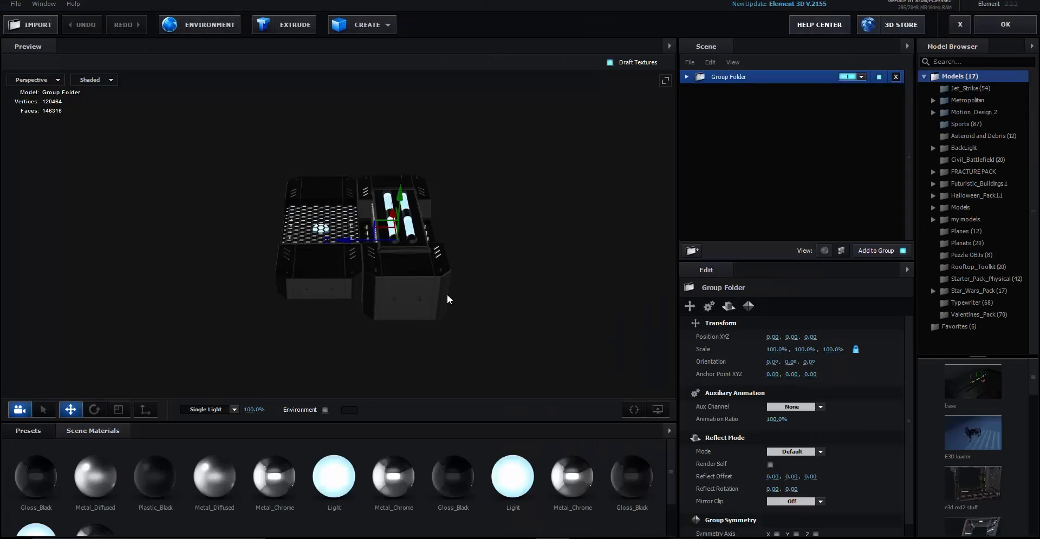
drag(448, 295, 506, 273)
scroll(506, 272, up, 3)
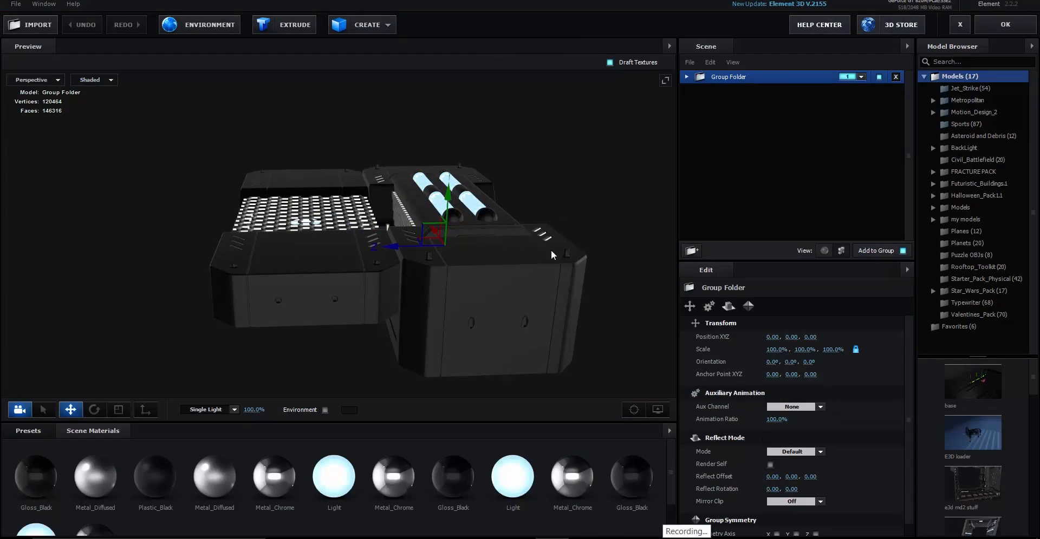
double_click(957, 112)
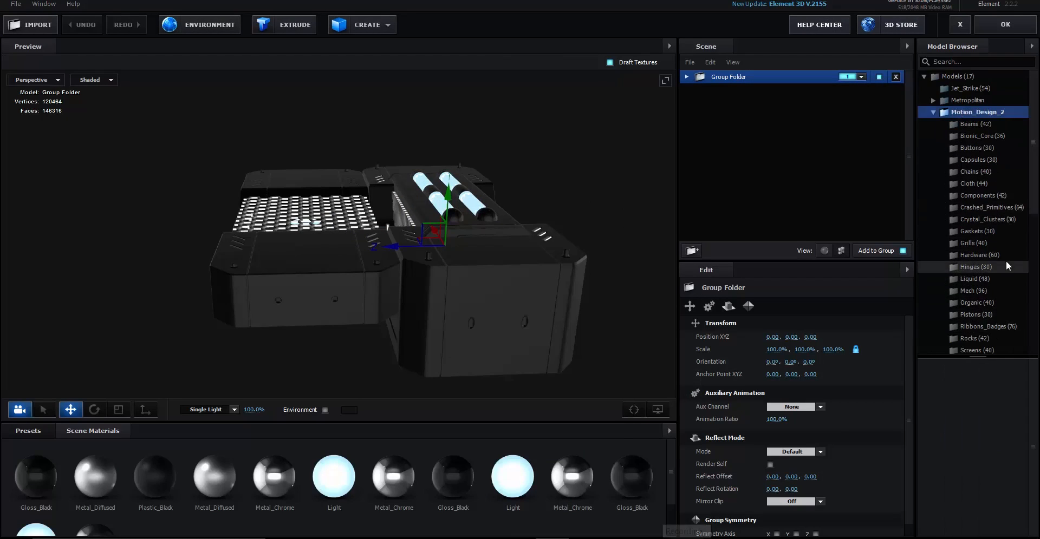
scroll(1003, 244, down, 3)
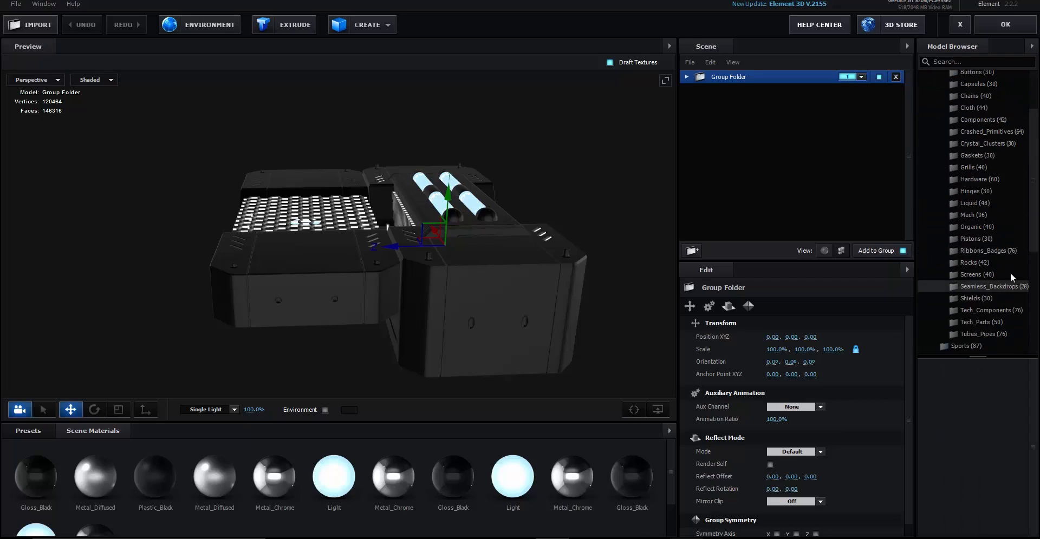
click(995, 120)
scroll(994, 395, down, 10)
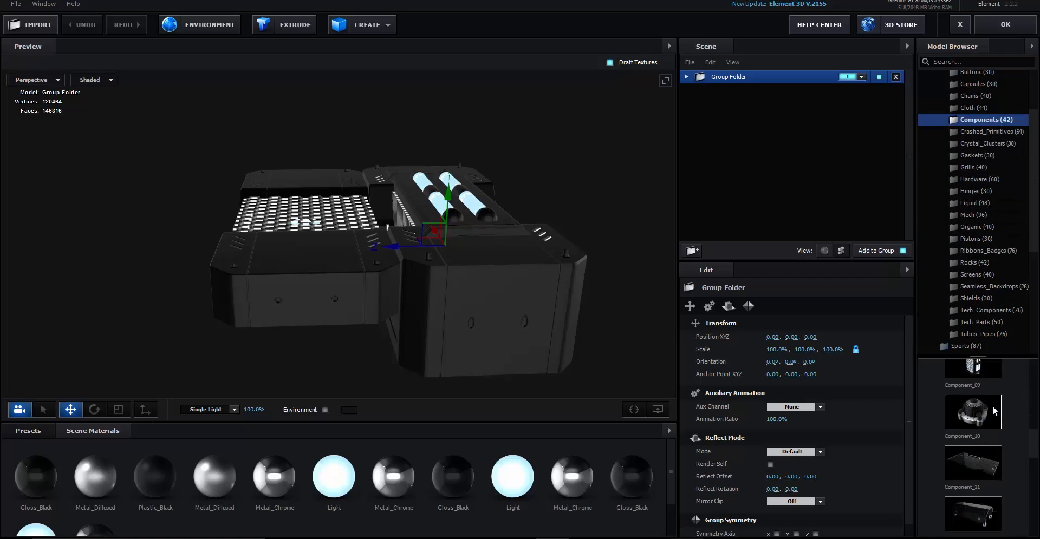
scroll(992, 411, down, 5)
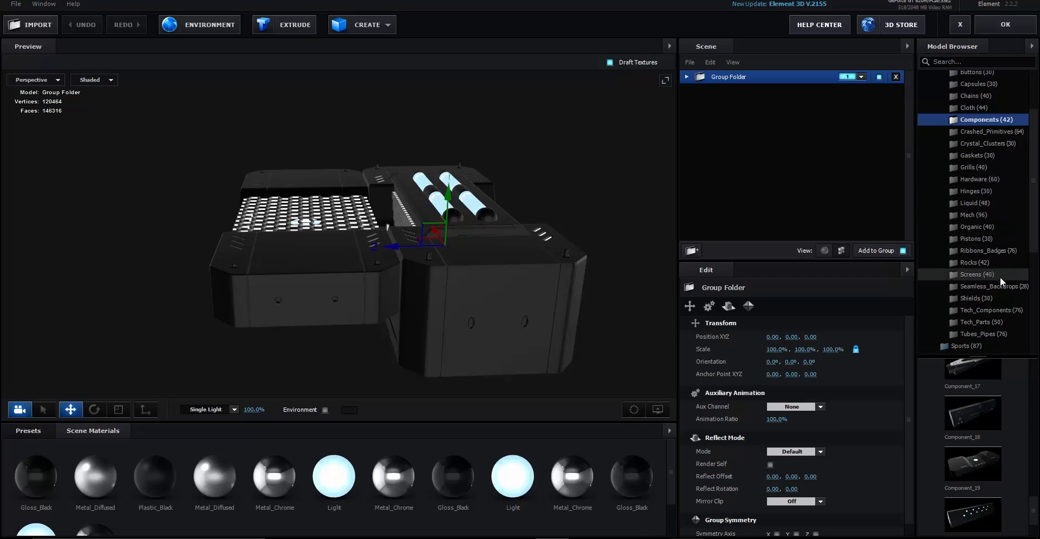
click(995, 313)
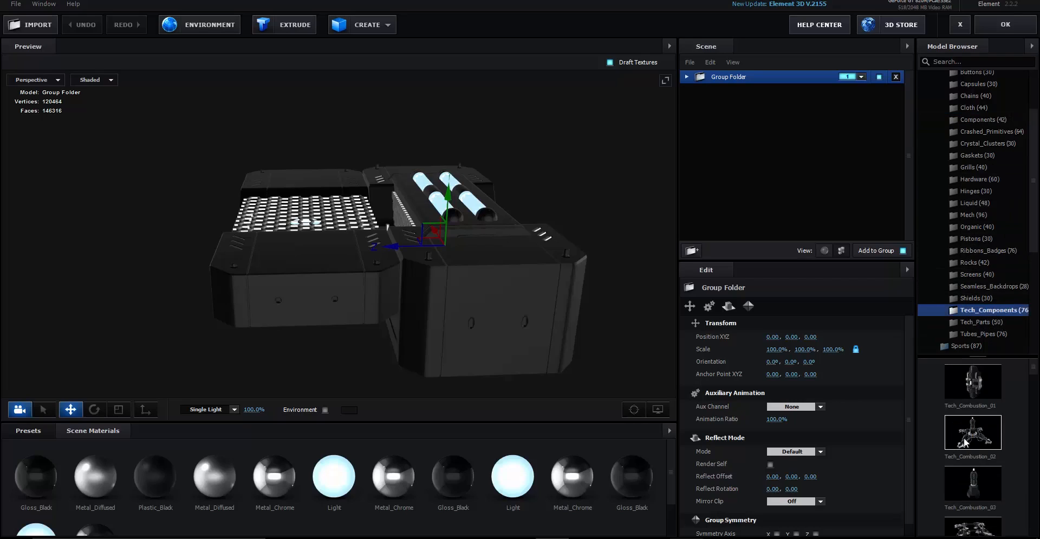
click(987, 483)
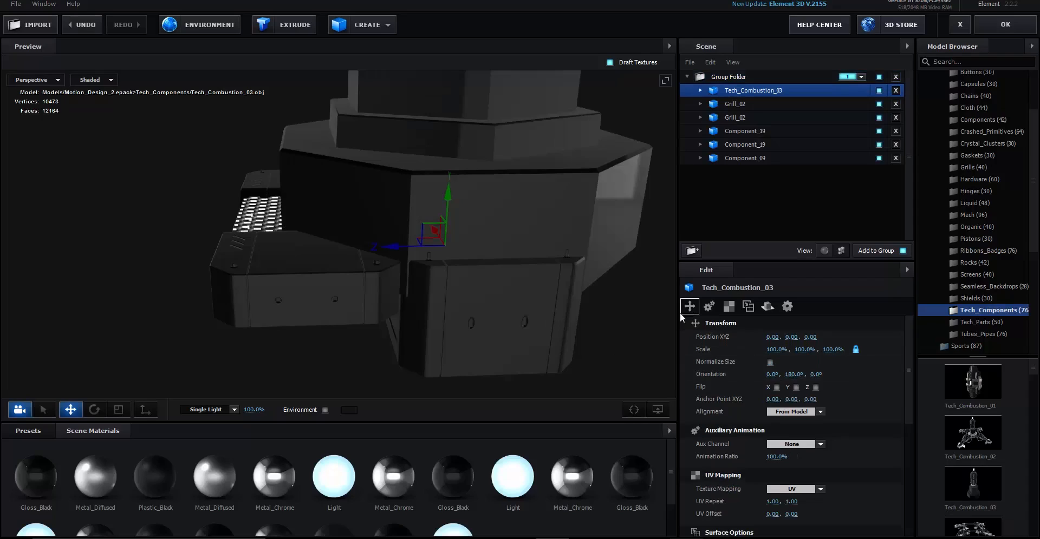
- Scale the Tech_Combustion_03 model uniformly to 20%
click(778, 350)
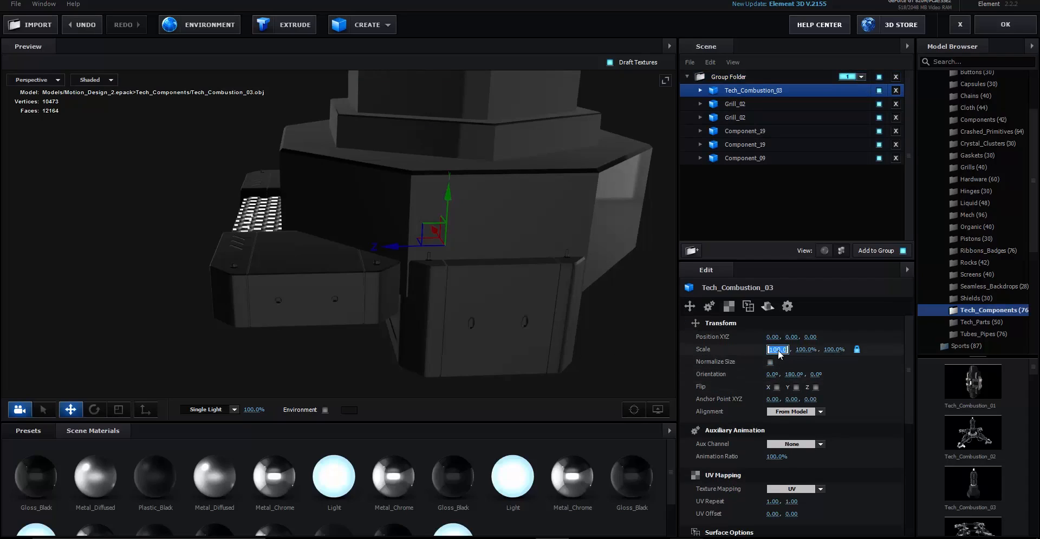
text(25)
key(Return)
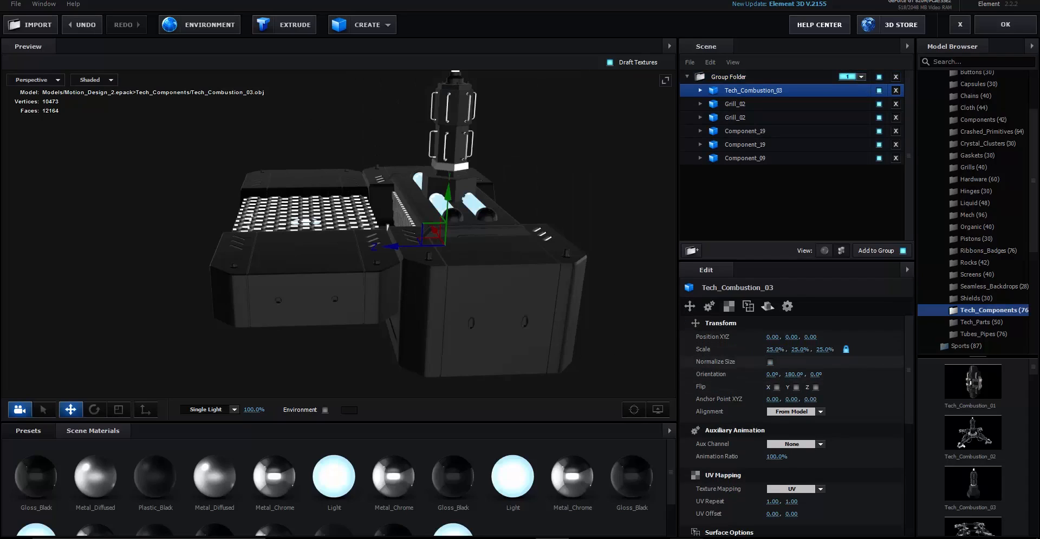
click(774, 350)
text(20)
key(Return)
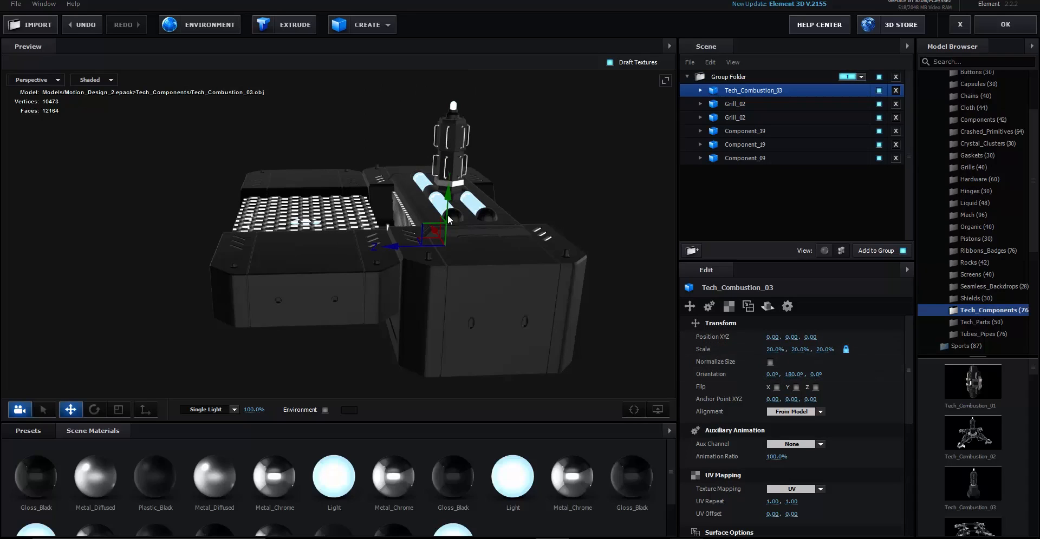
- Move Tech_Combustion_03 onto the side of the module, at 0.37 along X and 0.02 along Y
drag(586, 303, 525, 275)
scroll(347, 239, down, 3)
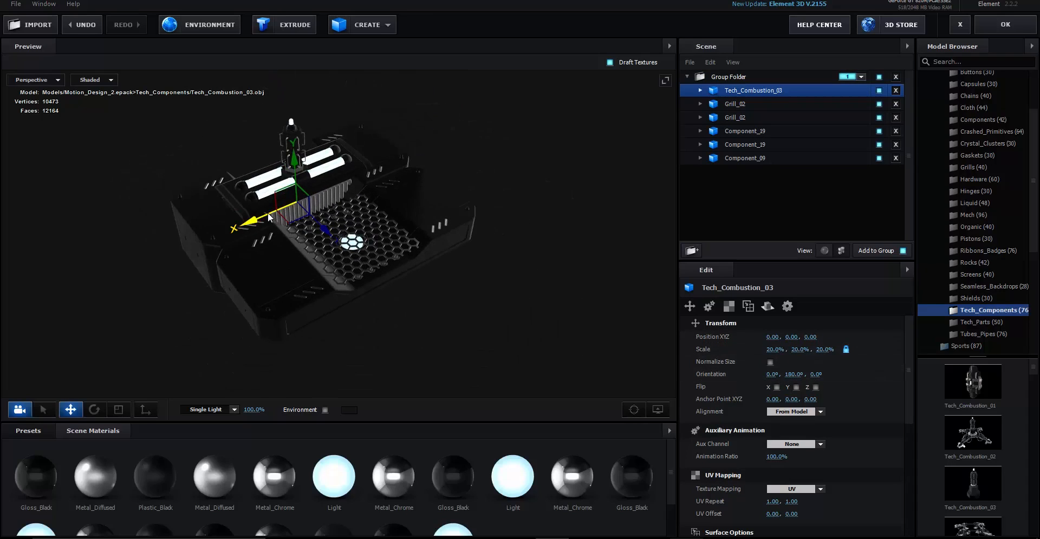
drag(252, 217, 164, 227)
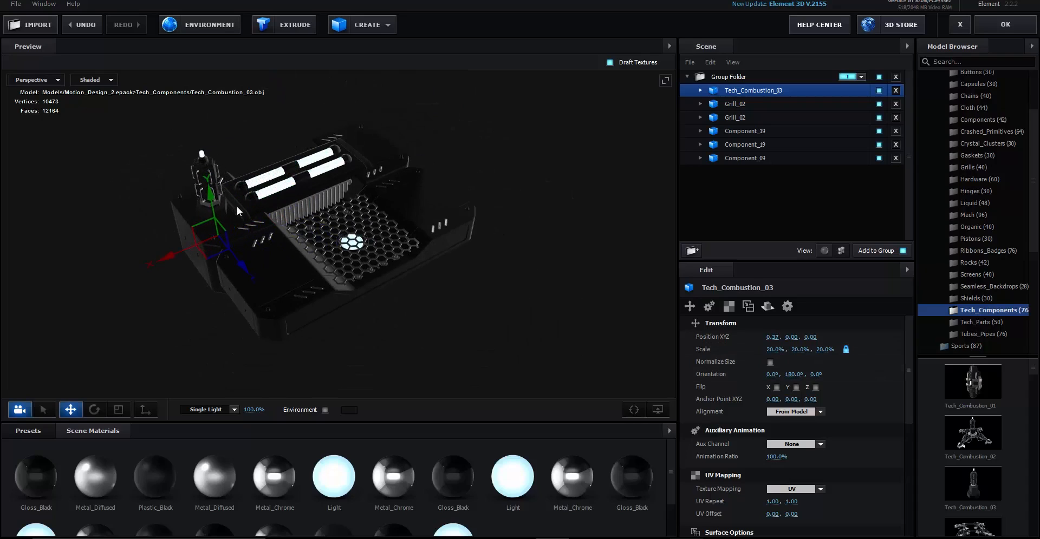
drag(213, 206, 212, 199)
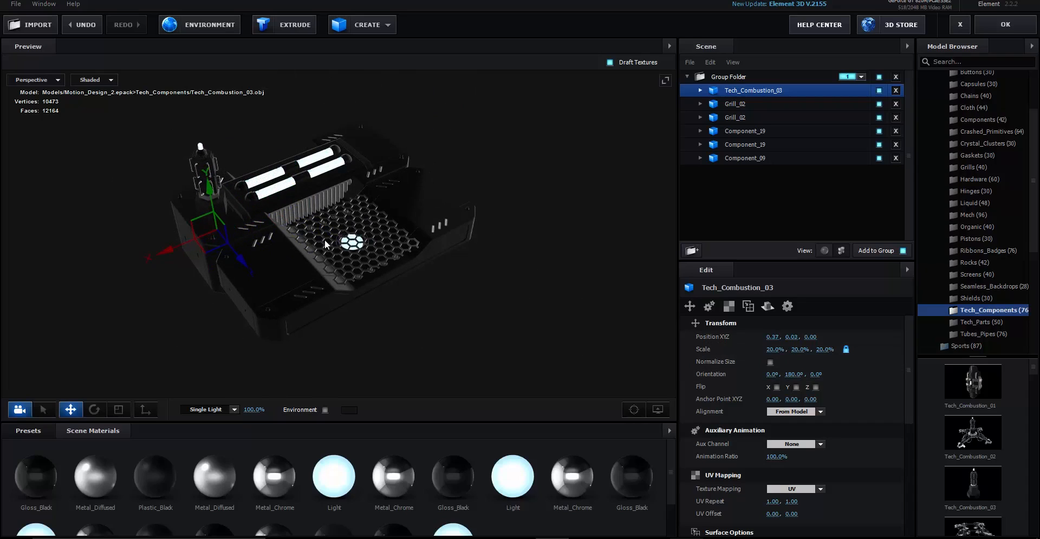
drag(325, 244, 485, 287)
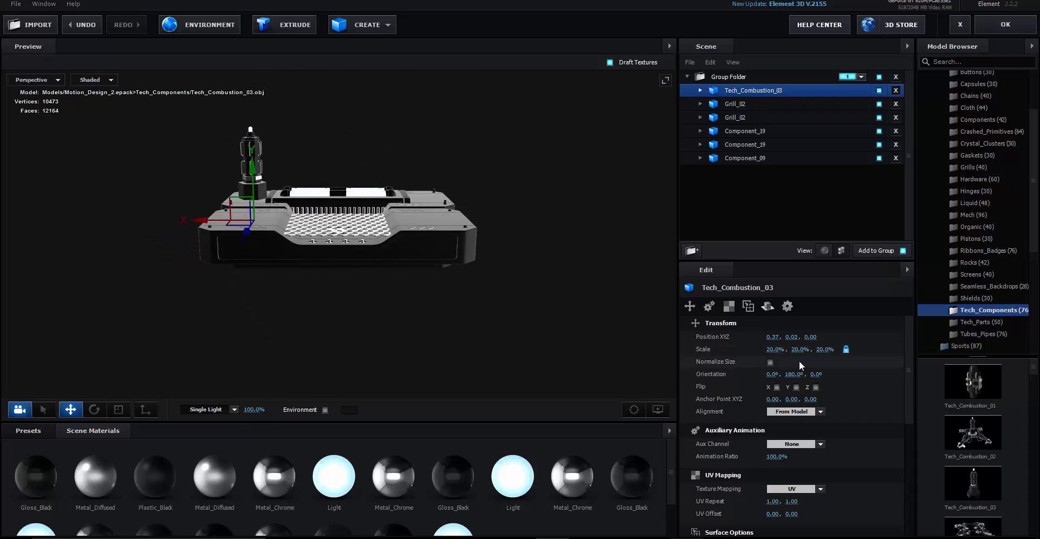
- Scale Tech_Combustion_03 uniformly to 15% and place a duplicate on the module's opposite side at -0.37 along X
drag(781, 352, 768, 354)
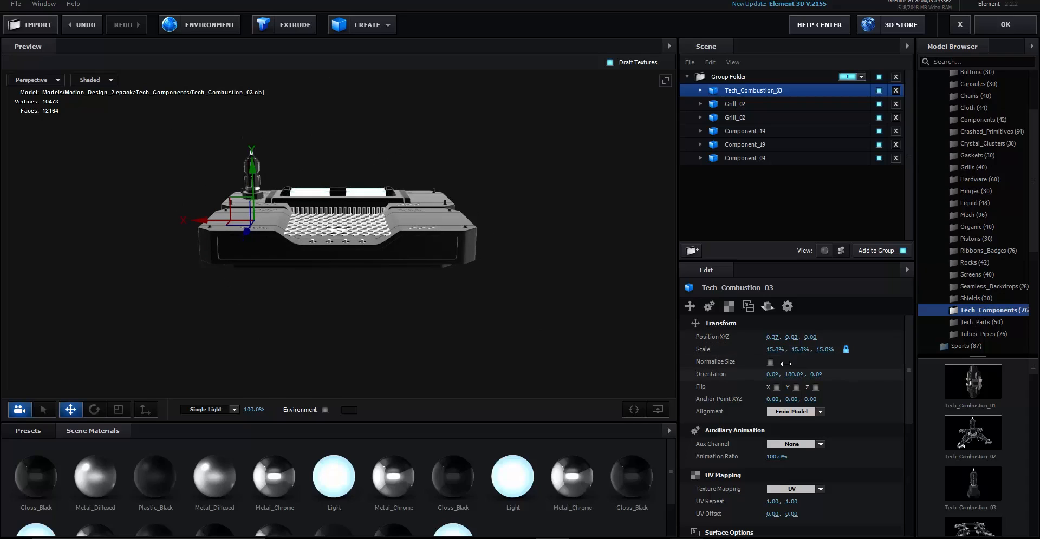
drag(410, 267, 203, 256)
key(ctrl+d)
drag(190, 222, 355, 205)
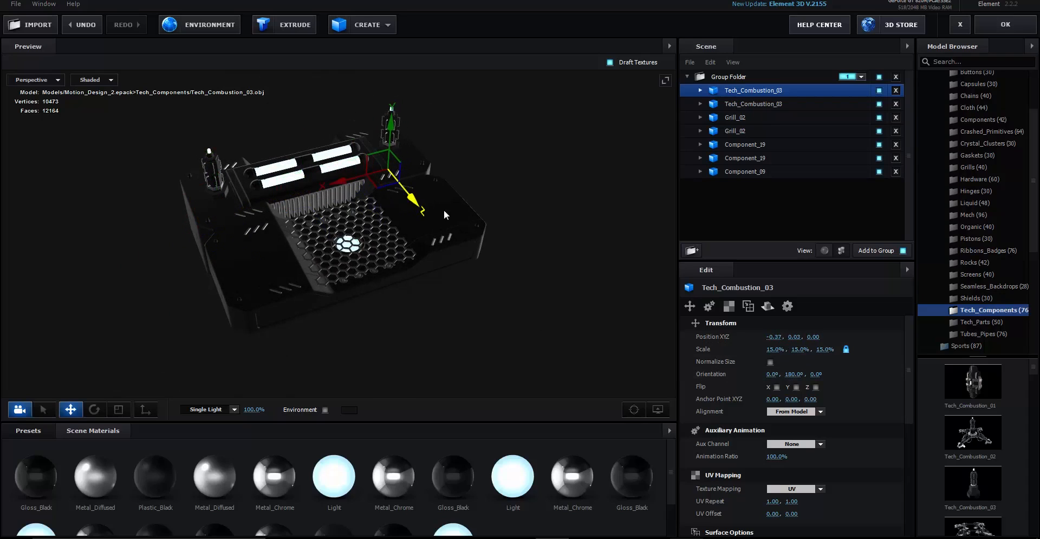
- Move the duplicated Tech_Combustion_03 to 0.44 along Z, onto the module's lower front section, and apply the scene setup
drag(477, 252, 418, 218)
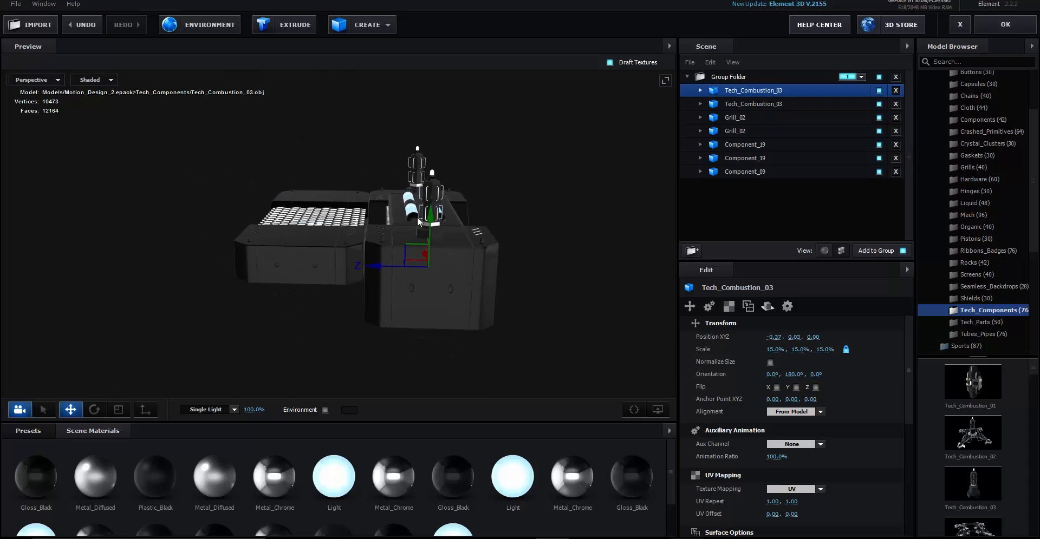
drag(378, 265, 243, 241)
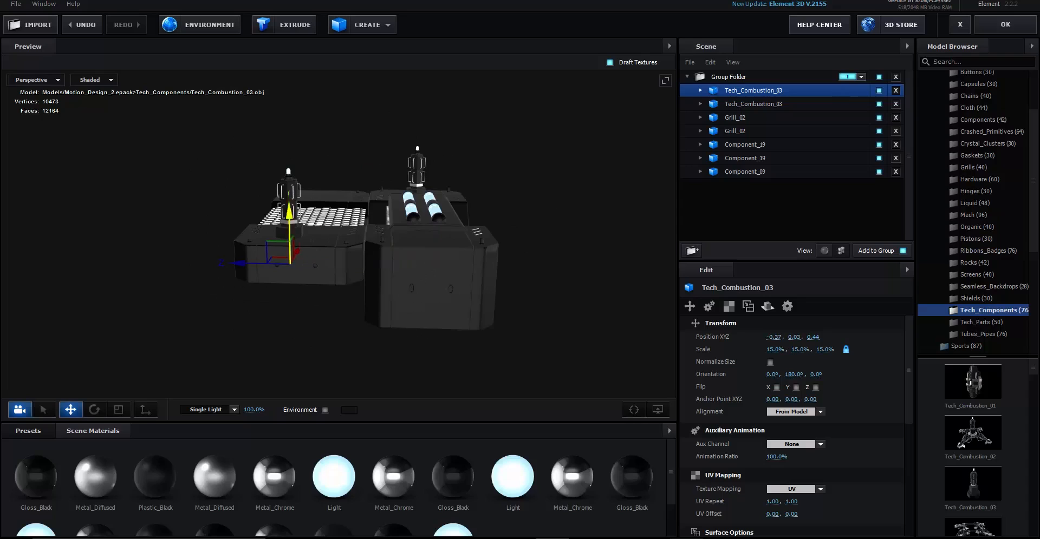
click(1028, 27)
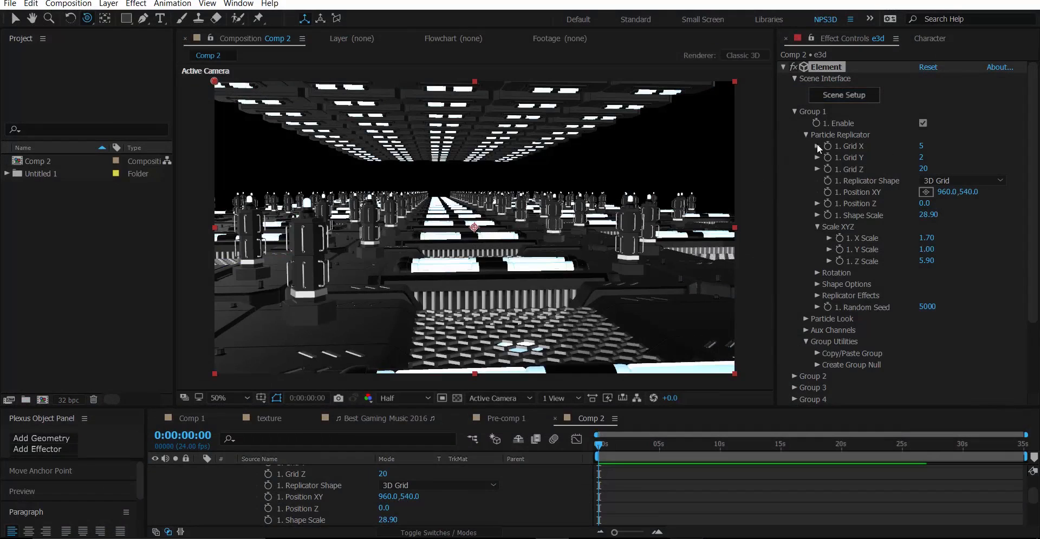
- Set Grid Z of Group 1's particle replicator to 30
click(794, 111)
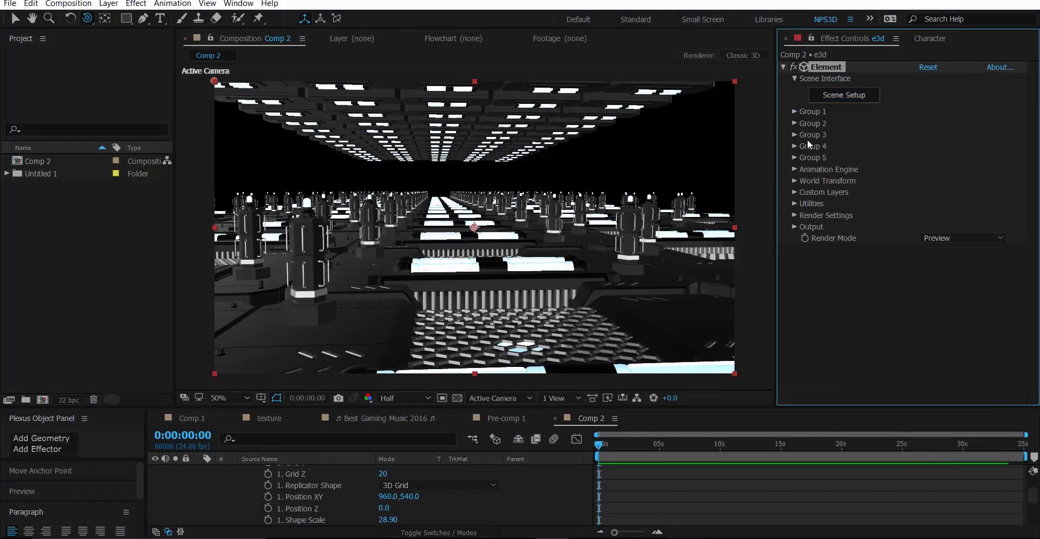
click(794, 111)
click(927, 170)
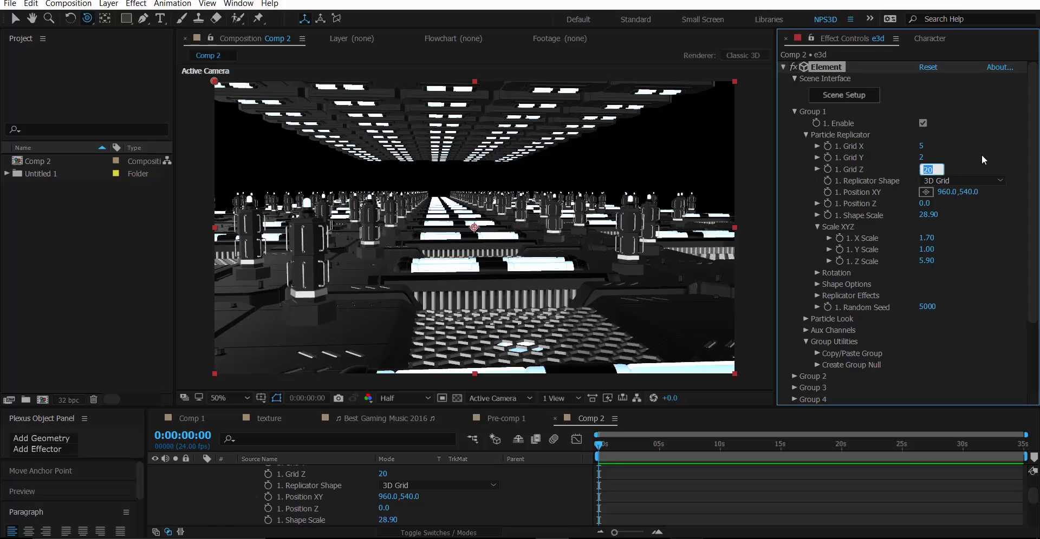
text(30)
click(1009, 155)
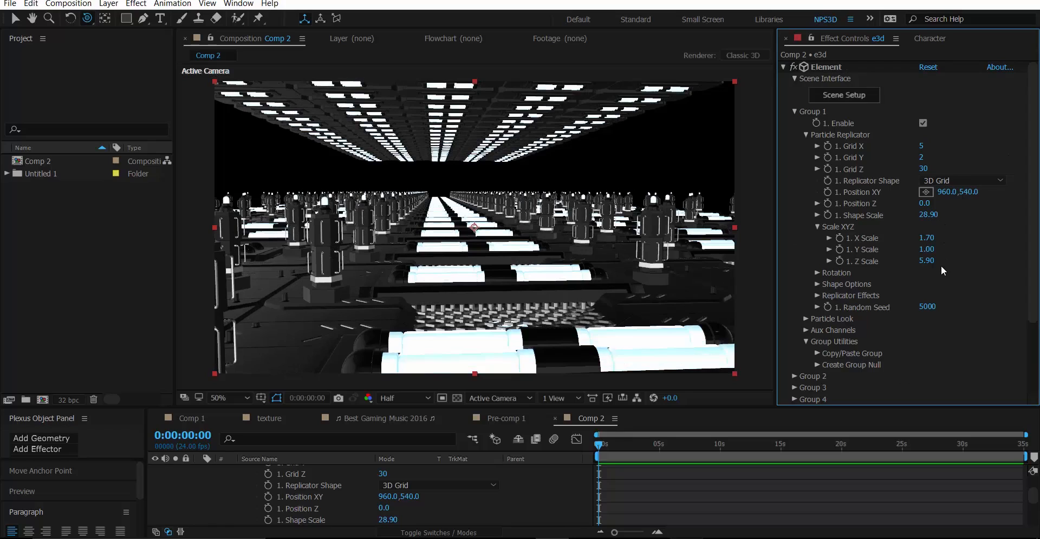
- Set the Z Scale of Group 1's replicator grid to 8
click(927, 261)
click(984, 260)
click(926, 261)
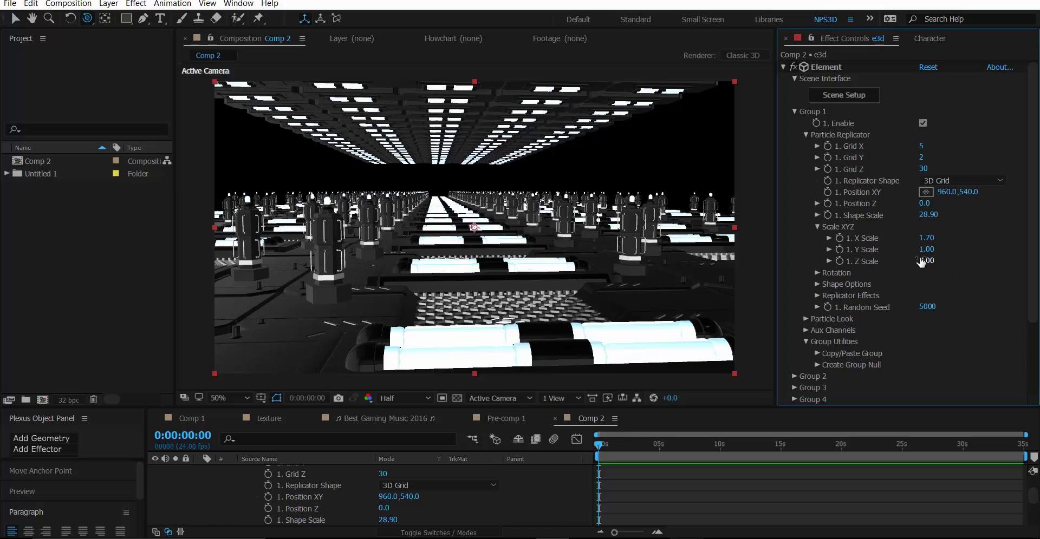
text(8)
click(970, 256)
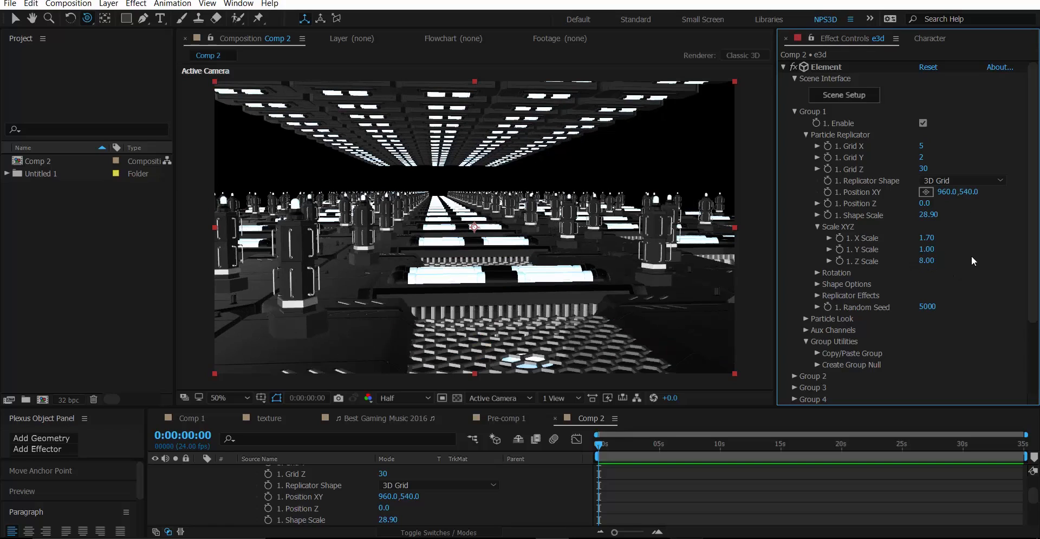
- Widen Group 1's replicator grid by setting Grid X to 8 and X Scale to 3
click(922, 147)
text(8)
click(970, 143)
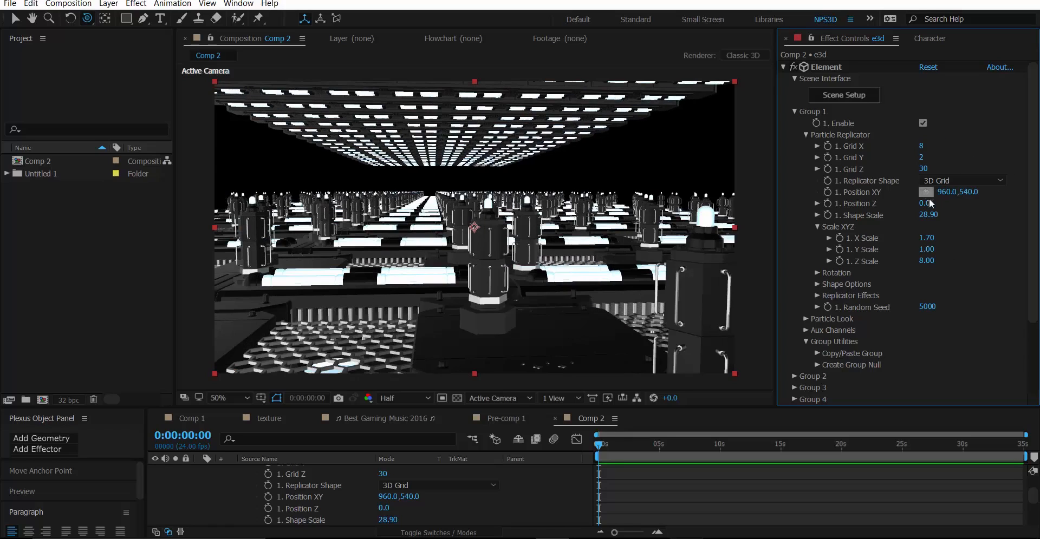
click(928, 241)
text(3)
click(964, 242)
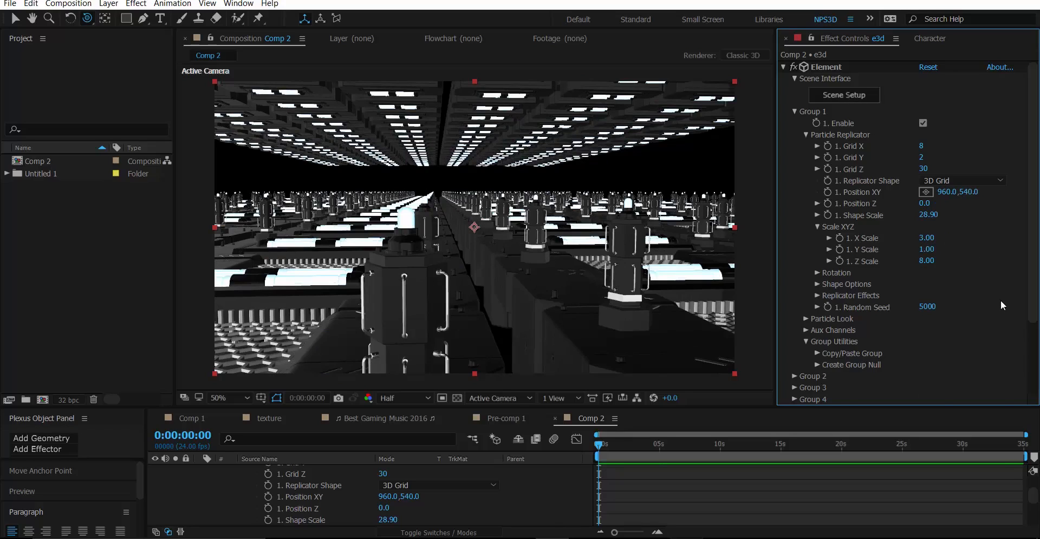
- Set Element's output to show the Z Depth no AA pass
scroll(986, 301, down, 3)
scroll(833, 184, up, 6)
click(794, 113)
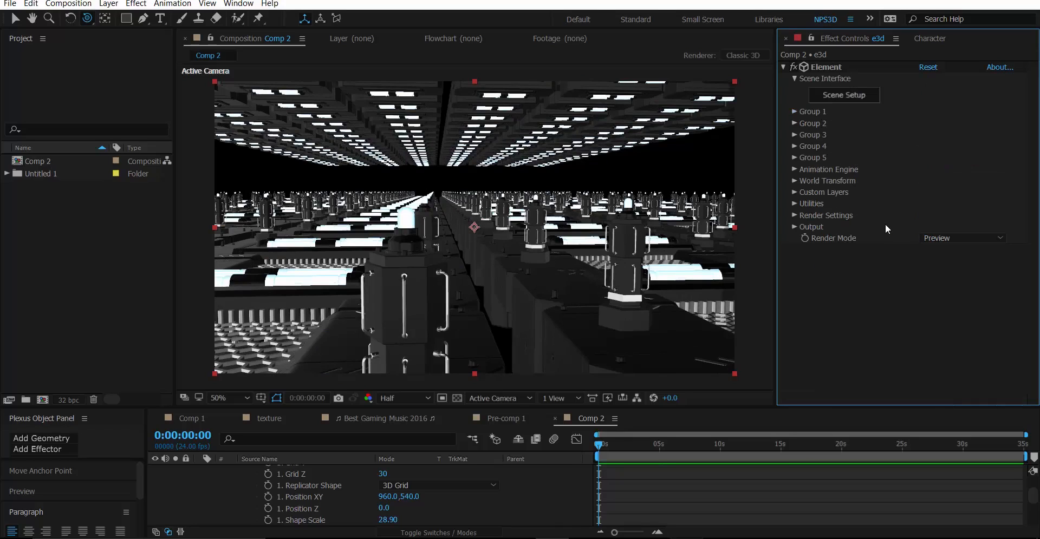
click(794, 227)
click(960, 215)
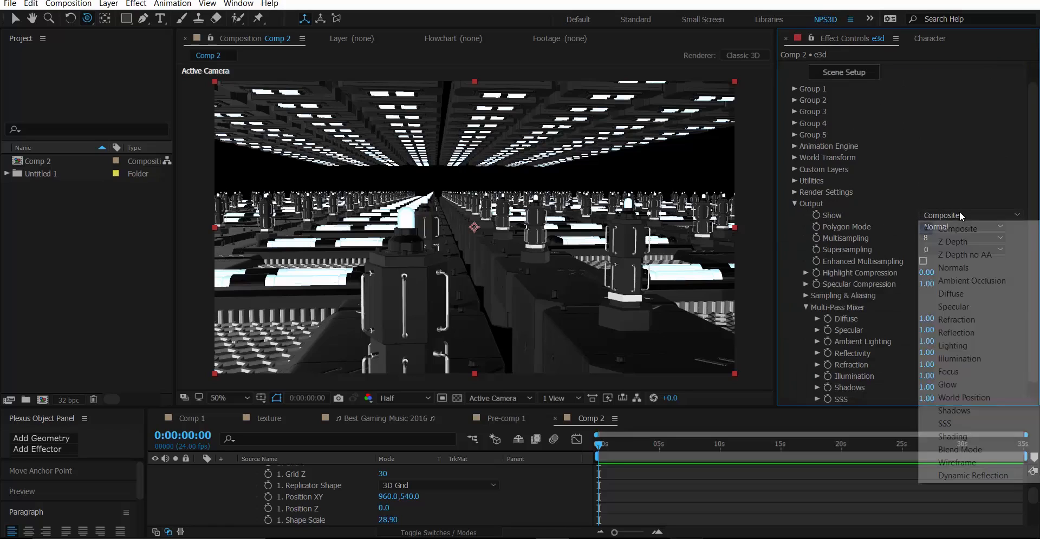
click(985, 256)
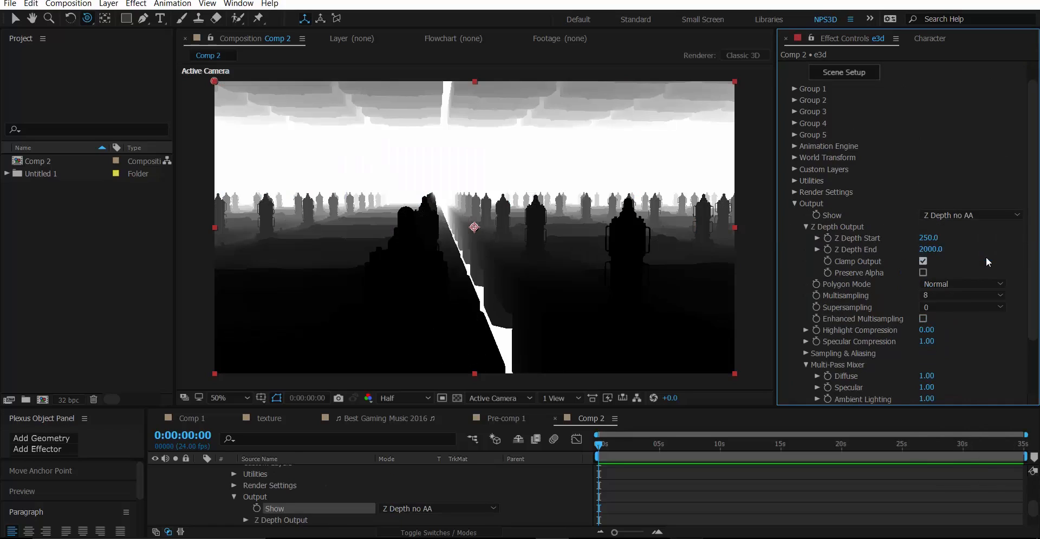
- Set the X Scale of Group 1's replicator grid to 2.5
scroll(965, 166, up, 1)
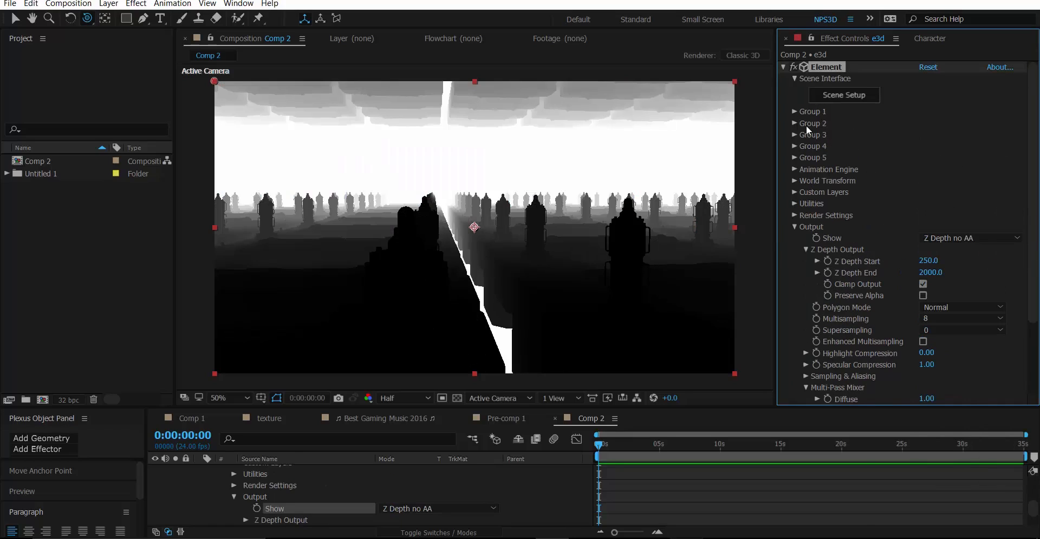
click(794, 112)
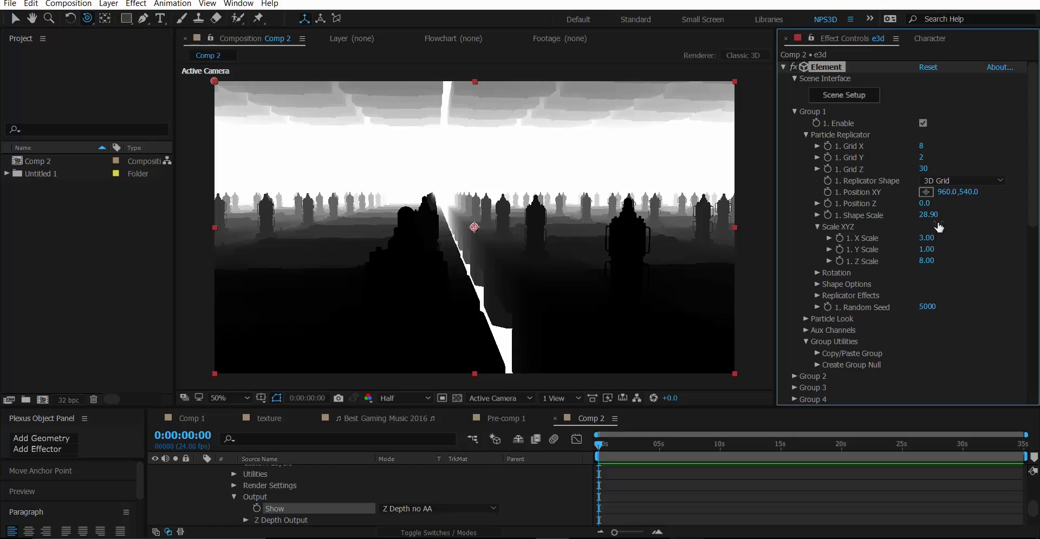
click(926, 238)
click(977, 238)
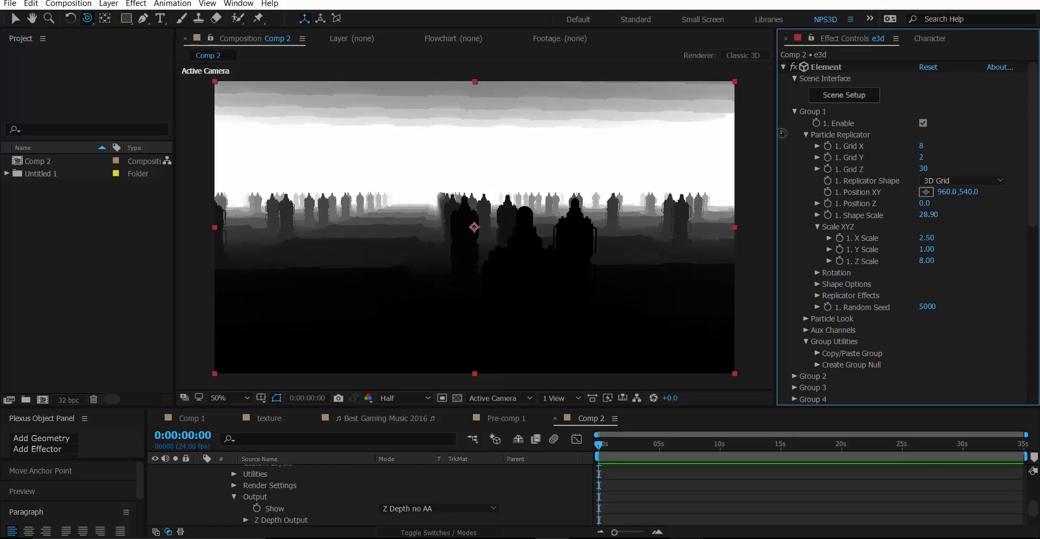
- Reopen the Element scene setup and enable Optimize Mesh for both Tech_Combustion_03 models
click(854, 101)
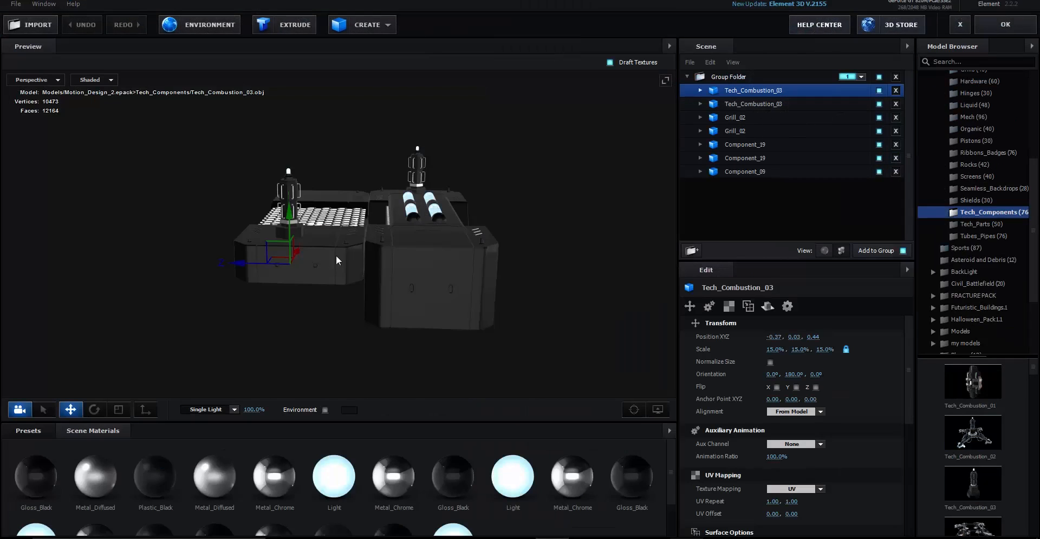
drag(336, 260, 400, 271)
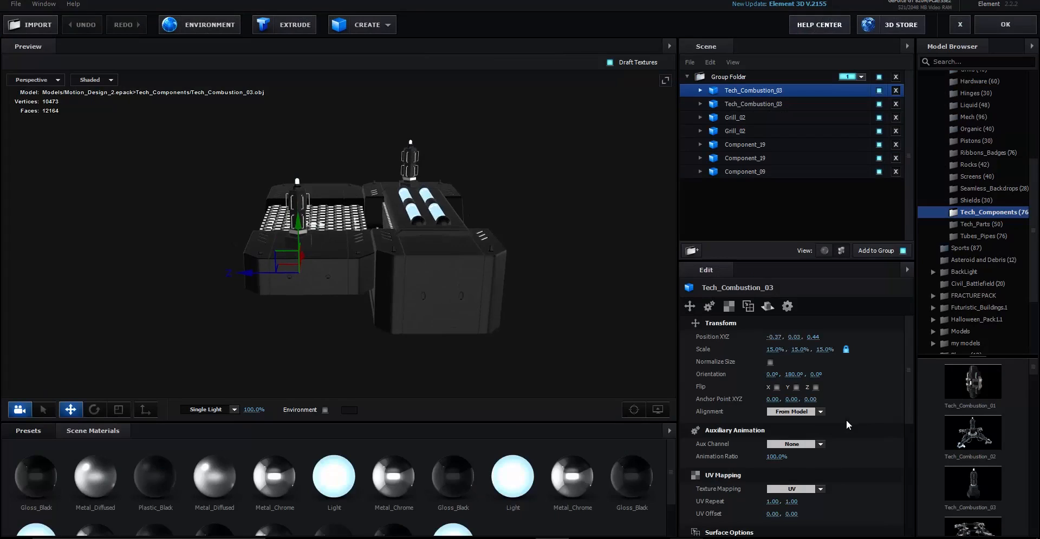
scroll(773, 385, down, 6)
click(770, 382)
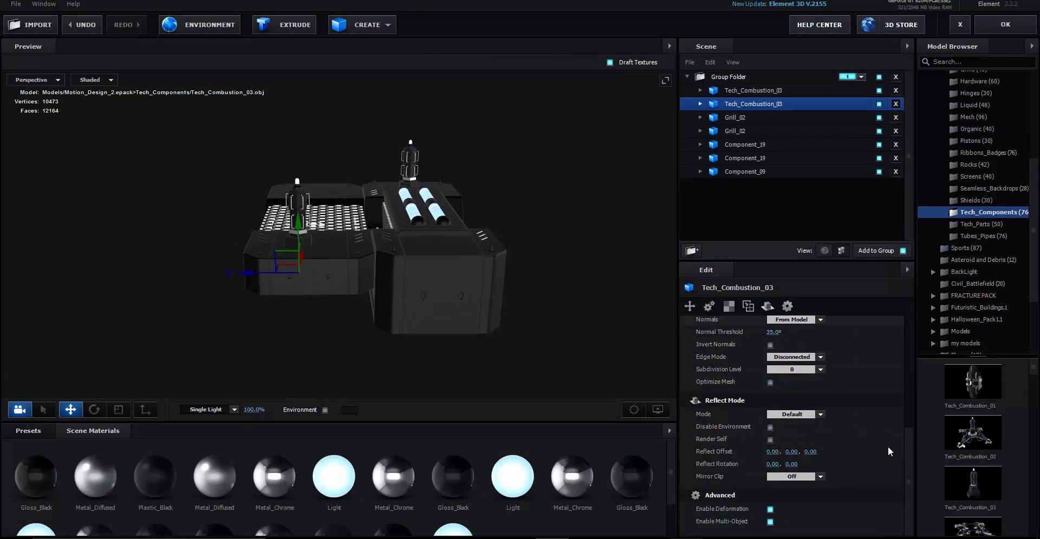
key(Down)
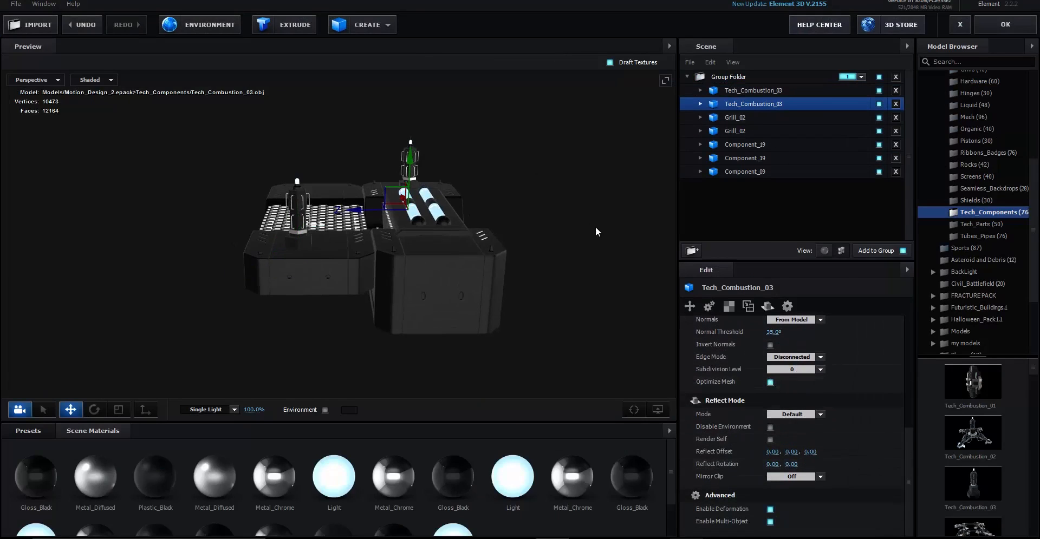
- Move the front Tech_Combustion_03 back along Z onto the raised rear section beside the light bars, and apply the scene setup
drag(596, 227, 620, 255)
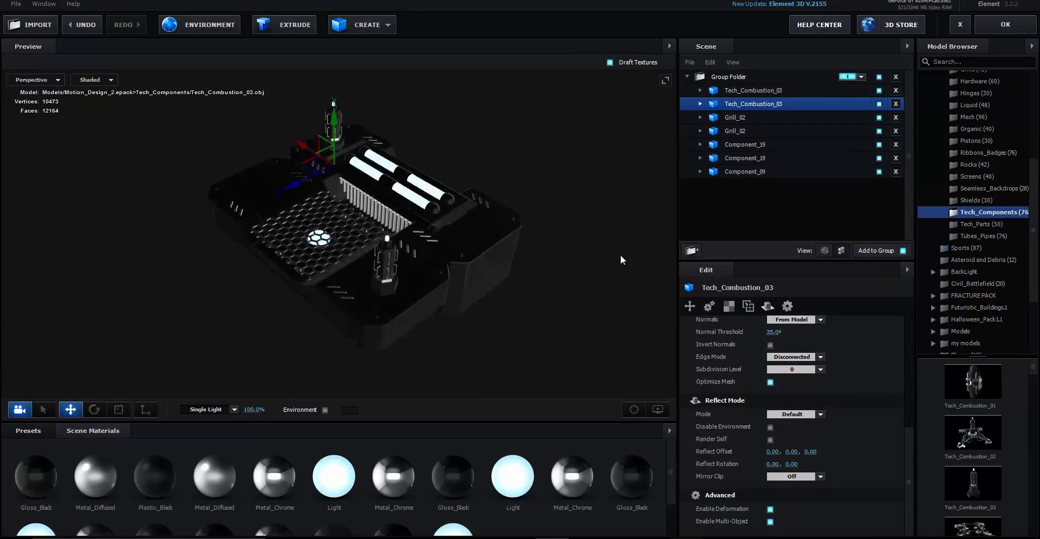
click(739, 90)
drag(288, 337, 439, 310)
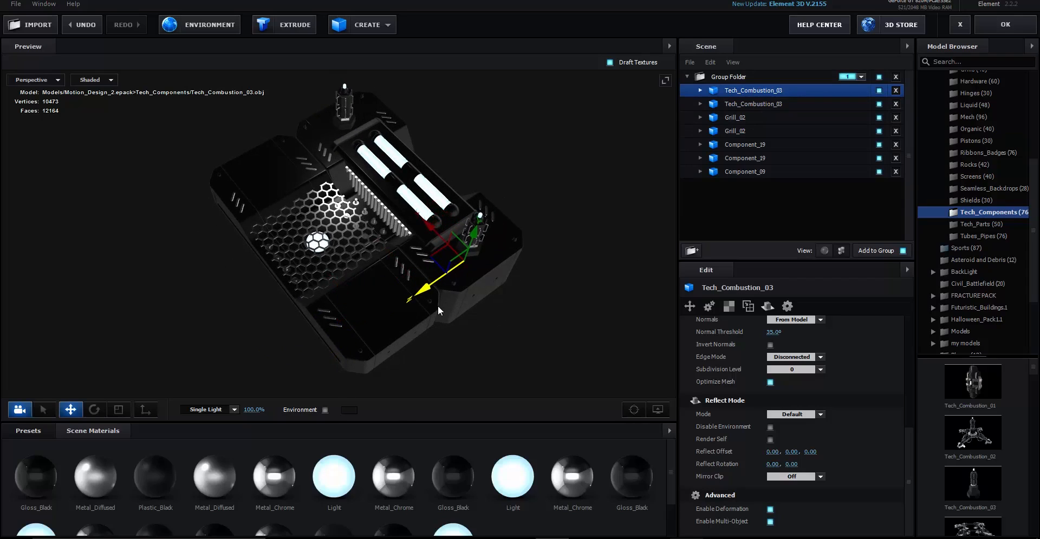
click(986, 29)
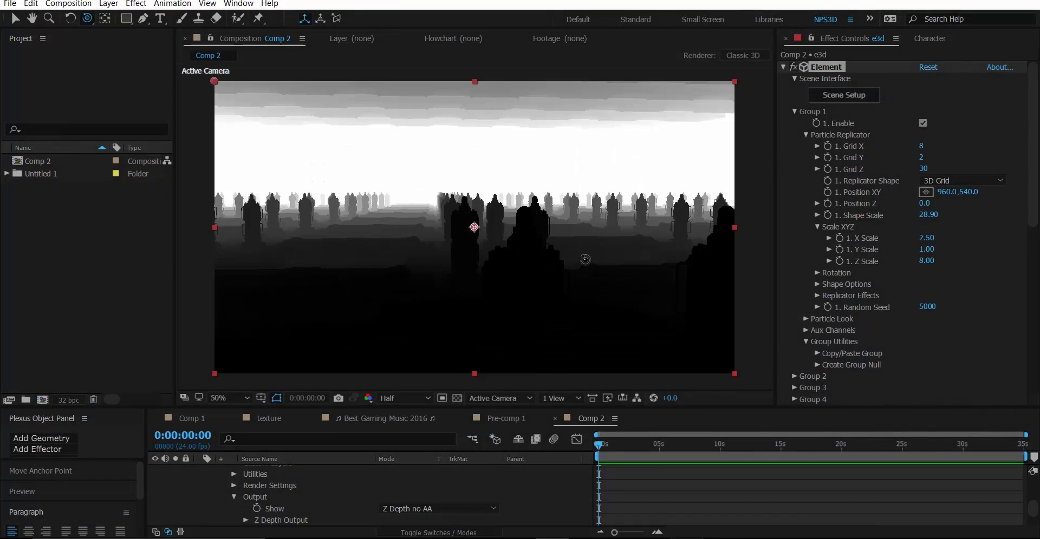
click(858, 95)
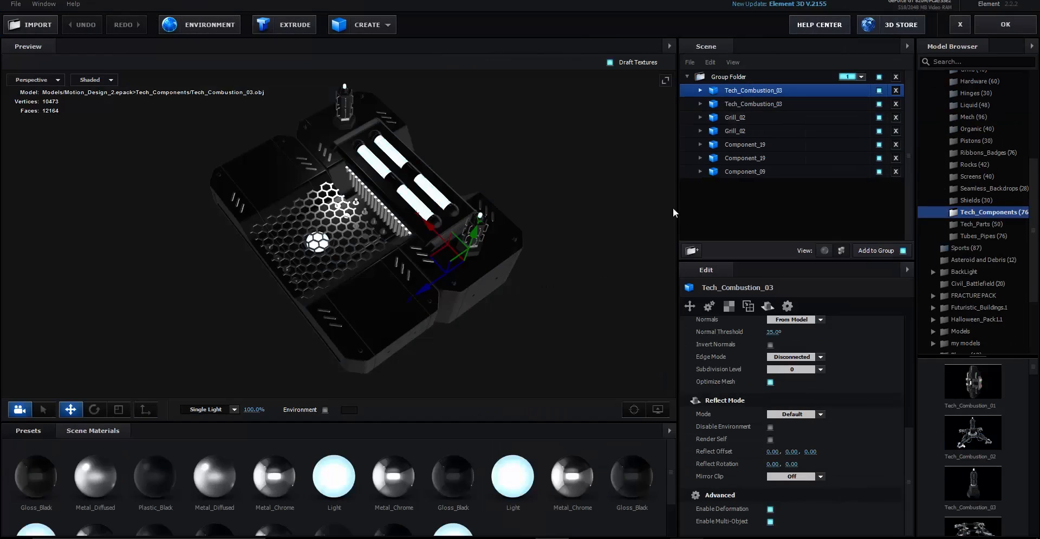
click(1003, 25)
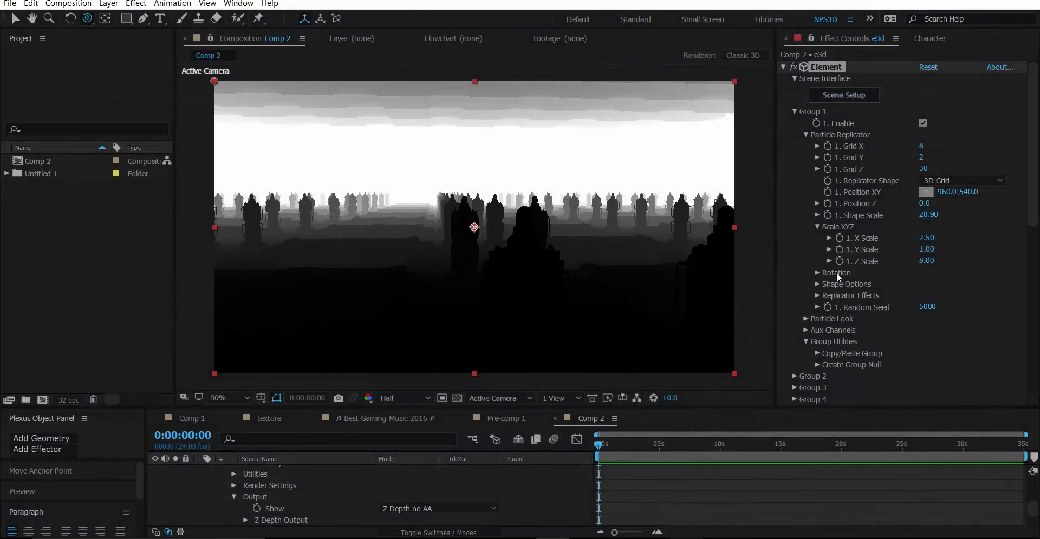
- Try a 90° Y rotation on Group 1's particles
click(806, 135)
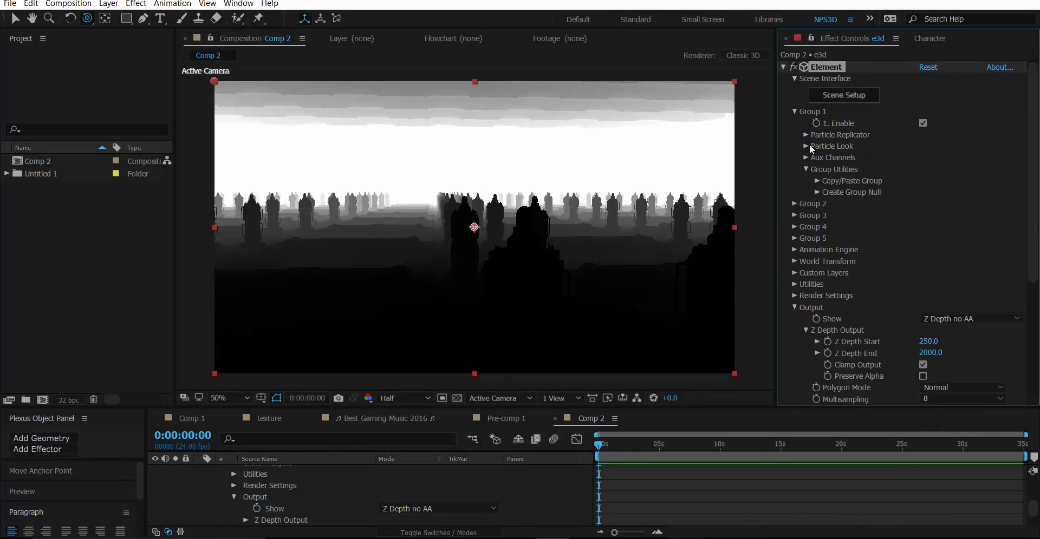
click(806, 146)
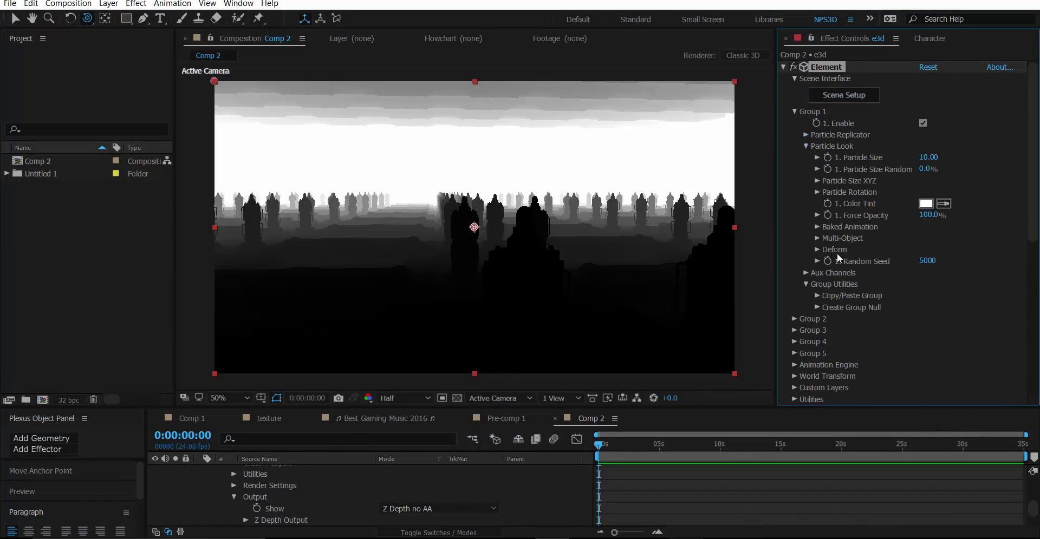
click(818, 191)
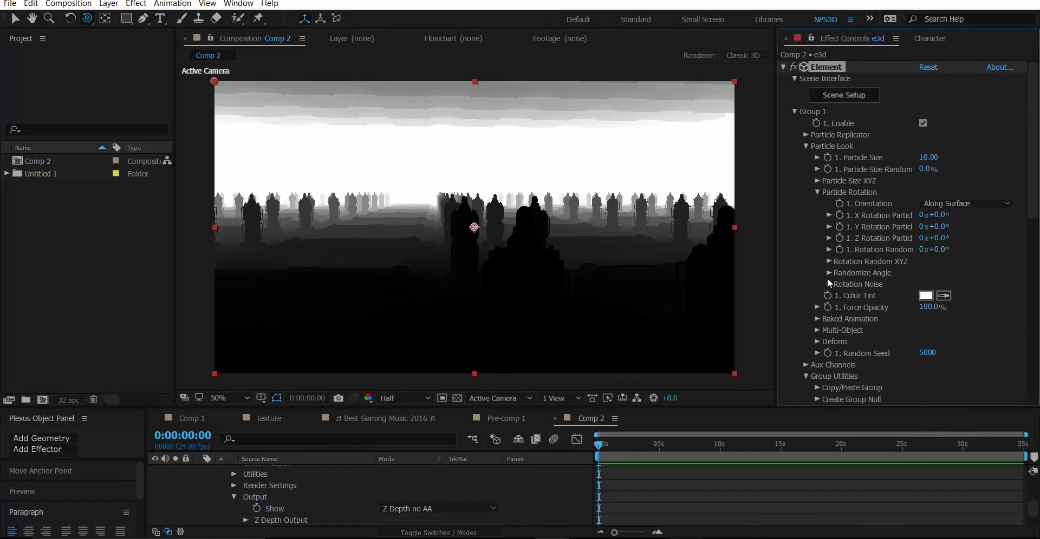
click(939, 226)
text(90)
click(967, 227)
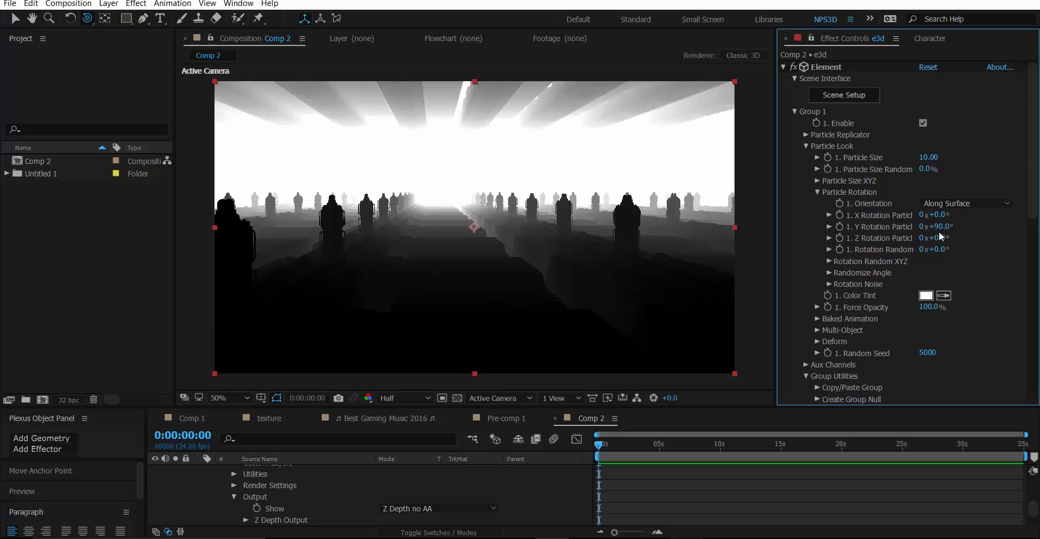
click(988, 223)
- Set Element's output to show the Composite pass
scroll(971, 277, down, 10)
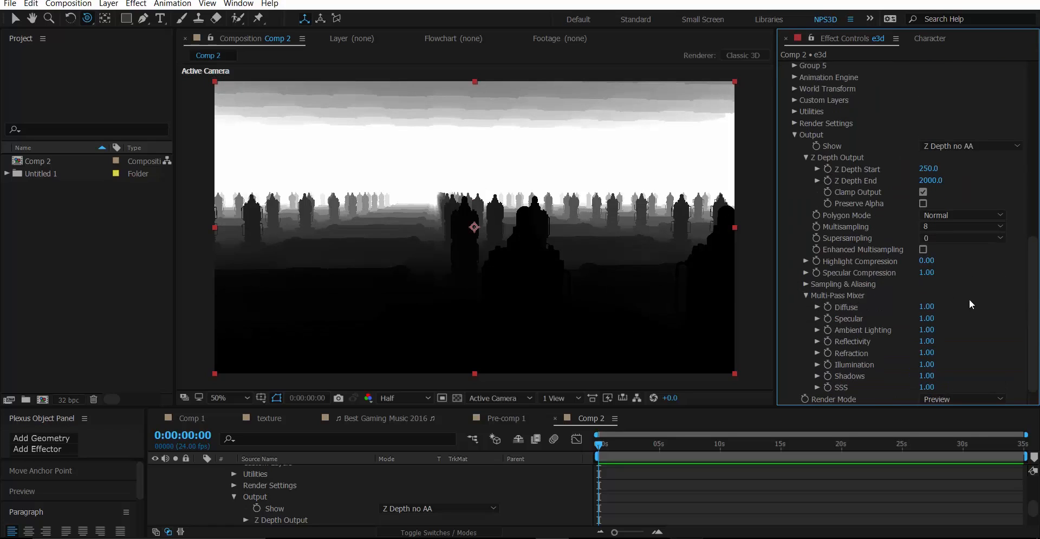
click(970, 400)
click(964, 411)
click(960, 399)
click(962, 426)
click(958, 147)
click(949, 160)
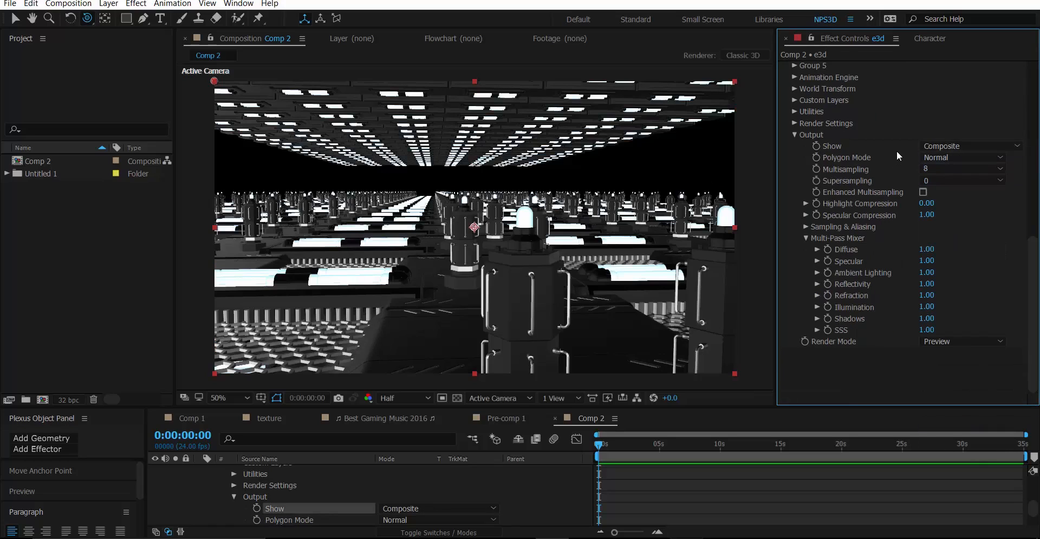
scroll(896, 157, up, 3)
scroll(934, 167, up, 10)
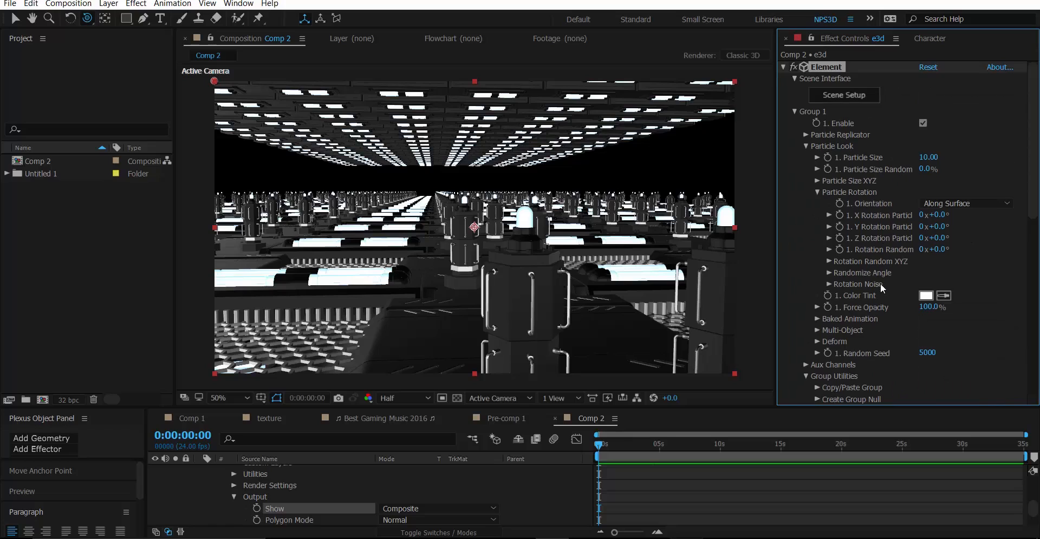
scroll(880, 284, down, 5)
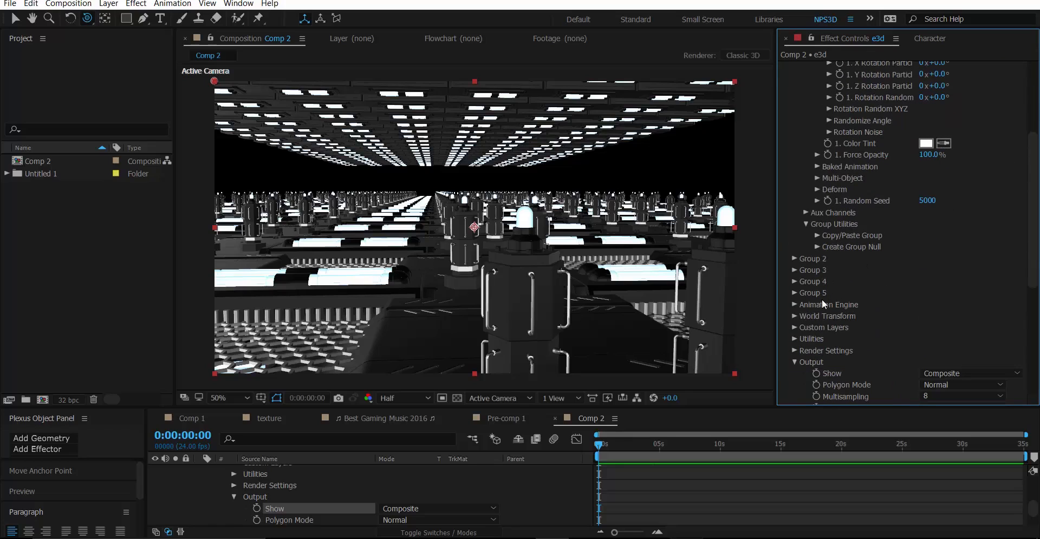
- Set Group 1's particle rotation to 90° on Y and 0° on Z
scroll(822, 305, up, 5)
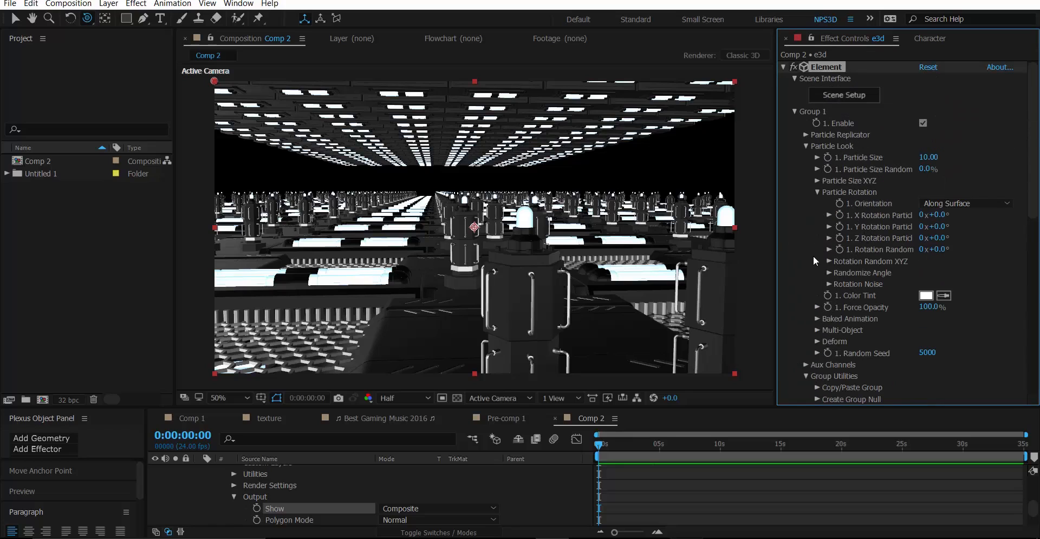
click(944, 227)
click(978, 227)
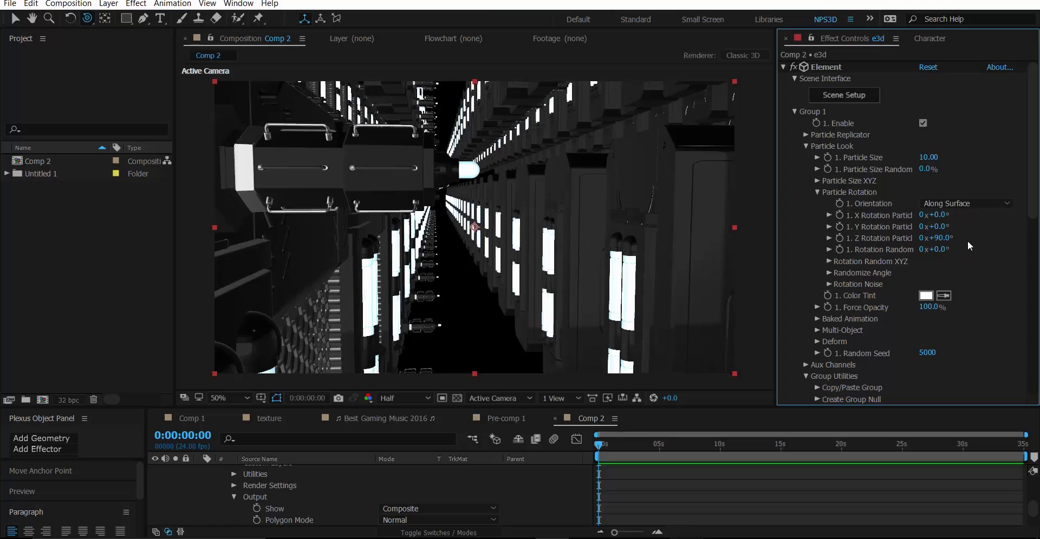
click(942, 239)
text(0)
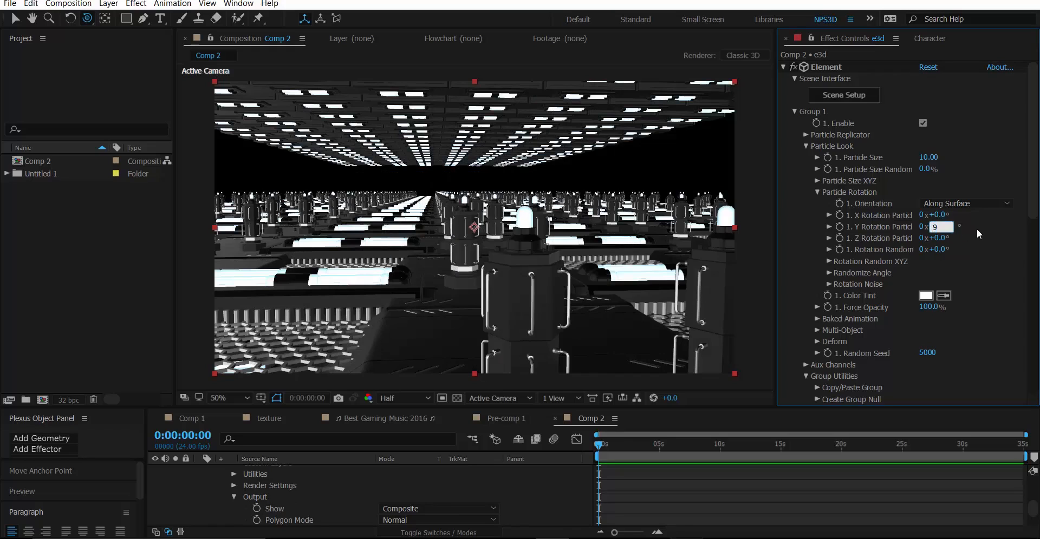
click(977, 232)
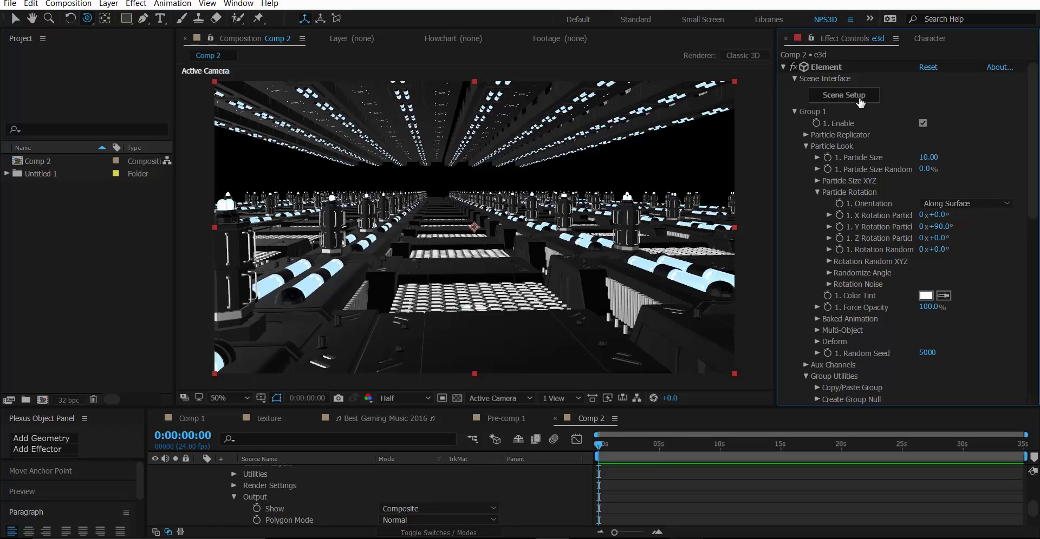
- Set Element's output to show the Z Depth no AA pass
scroll(1002, 302, down, 15)
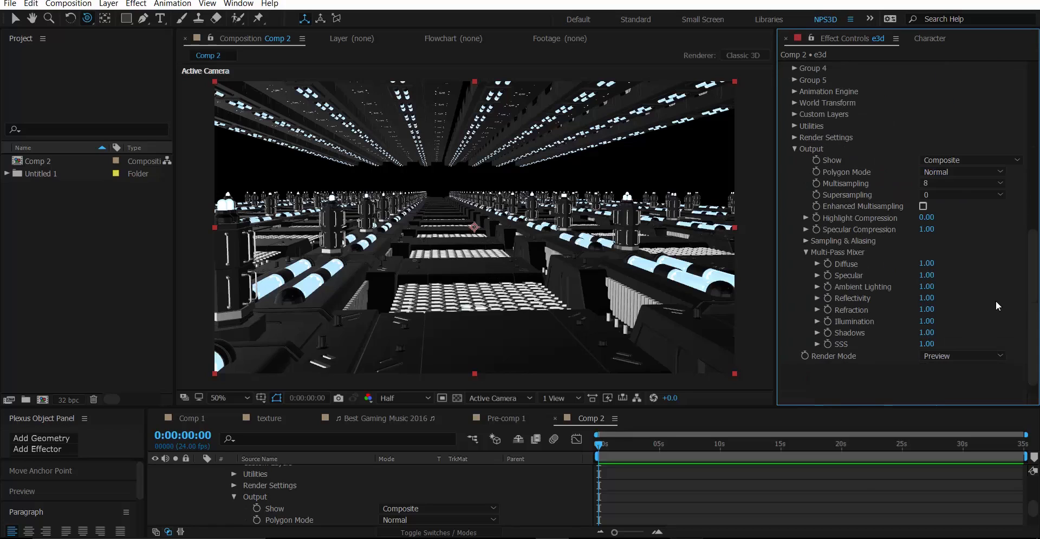
click(947, 161)
click(950, 201)
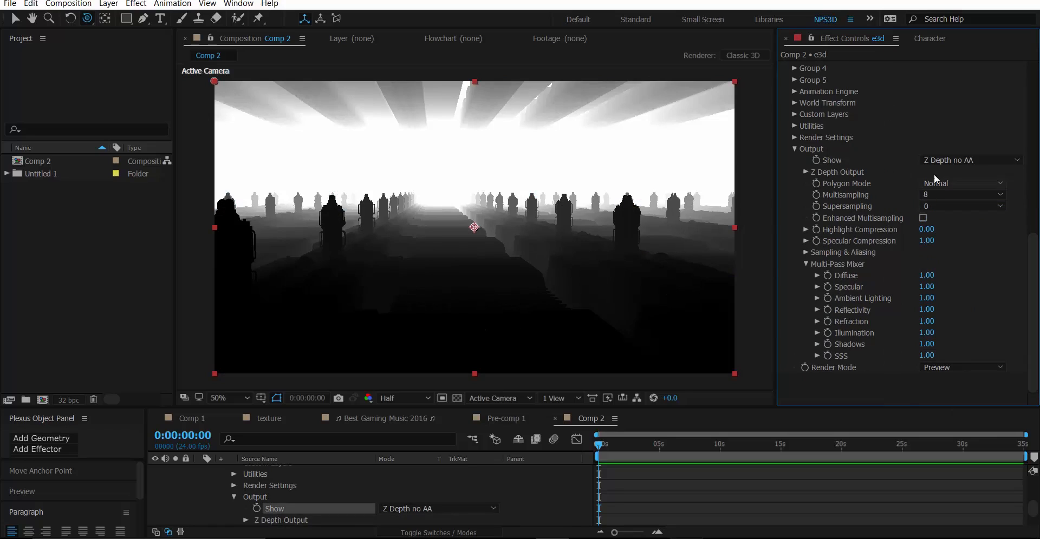
- Adjust Group 1's replicator Shape Scale to 28.90 and set its X Scale to 2.00
scroll(867, 173, up, 15)
scroll(868, 173, up, 3)
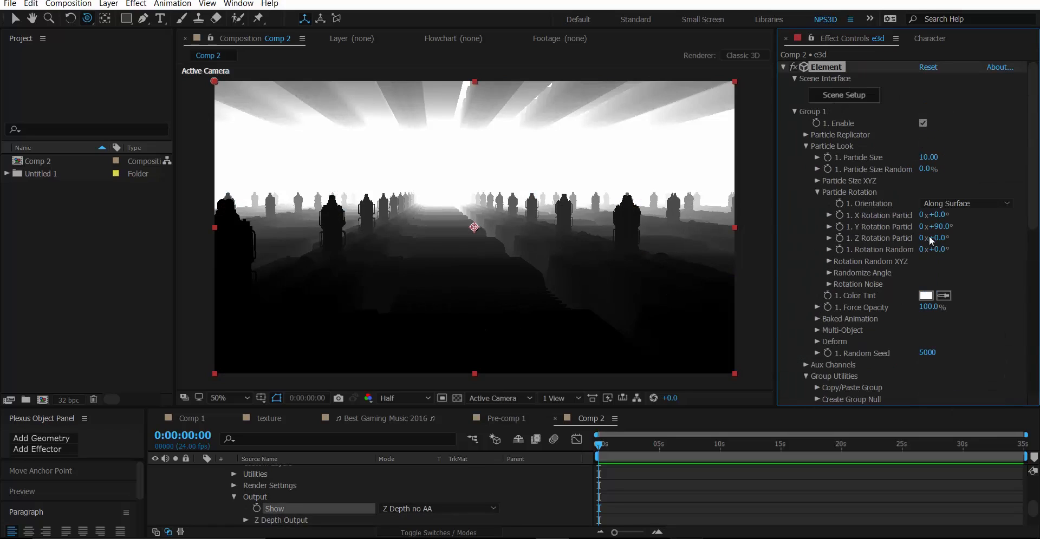
click(816, 192)
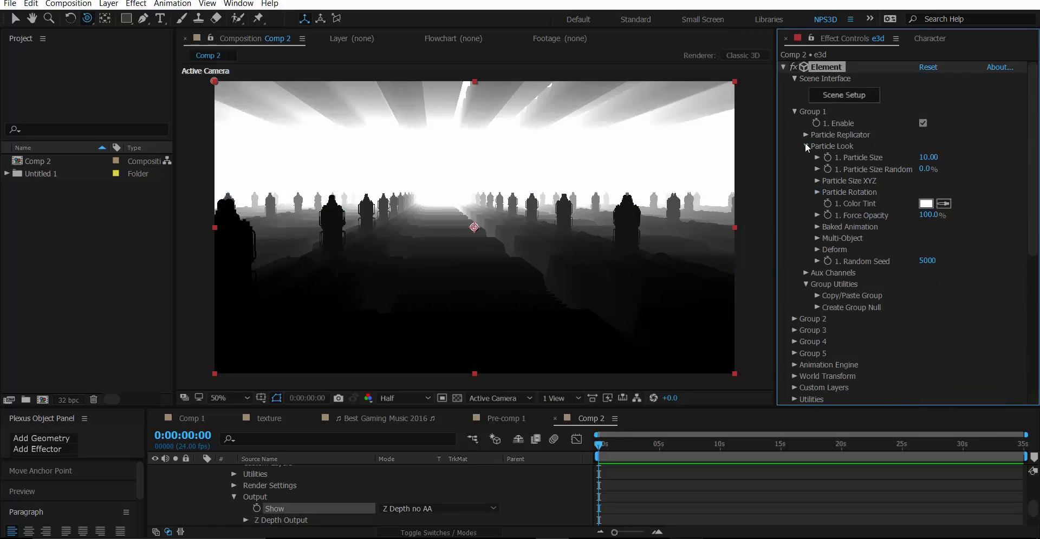
click(805, 146)
click(806, 134)
drag(926, 218, 941, 227)
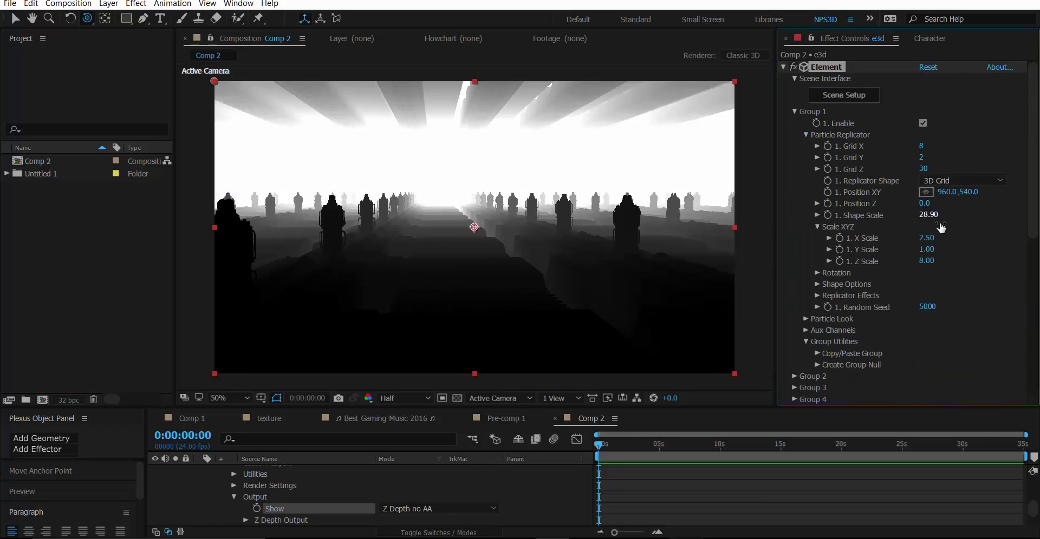
click(927, 241)
text(2)
key(Return)
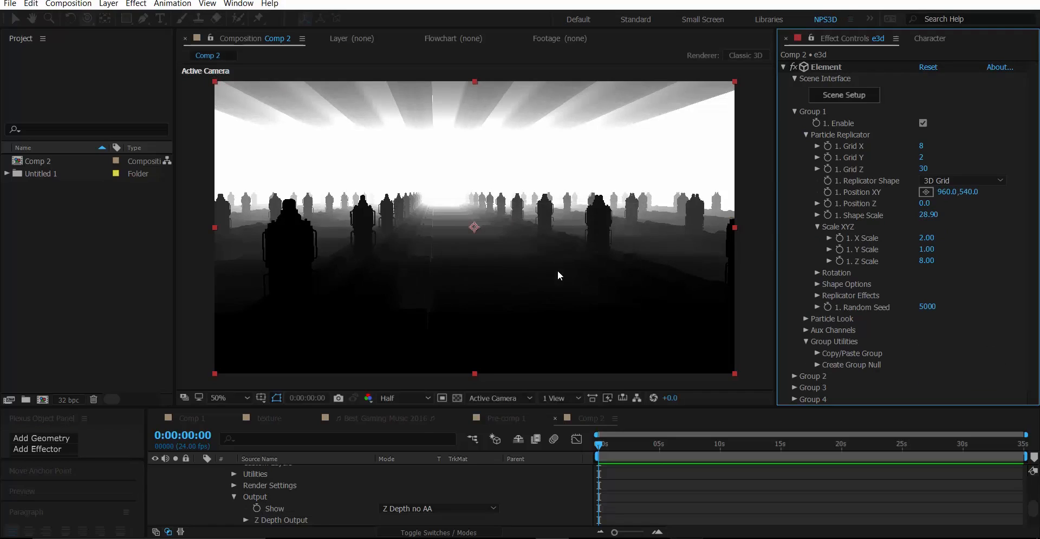
- Collapse the e3d layer's properties in the timeline and Group 1's settings in the Element effect
scroll(209, 481, up, 5)
scroll(209, 482, up, 5)
click(209, 482)
key(Escape)
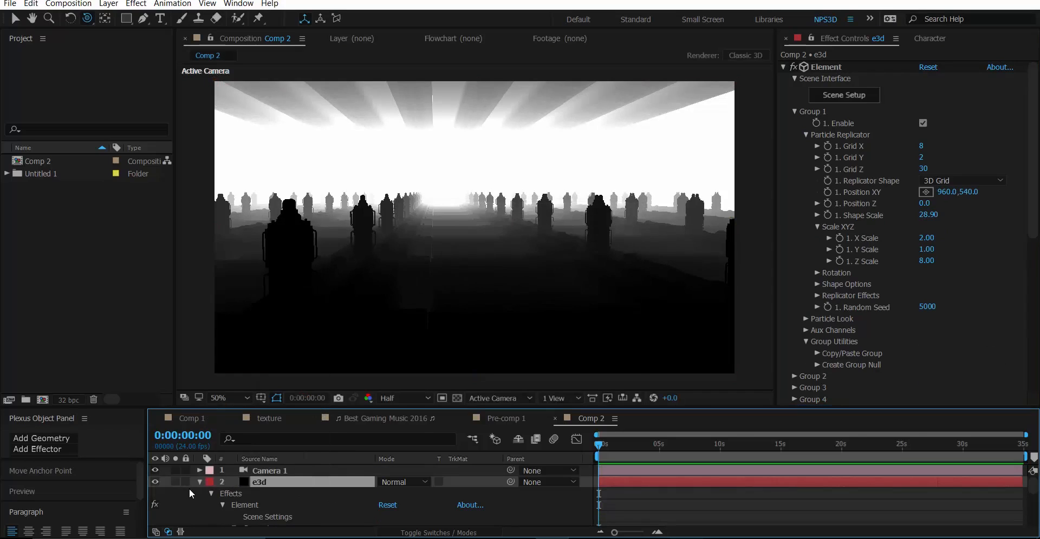
click(209, 504)
click(199, 482)
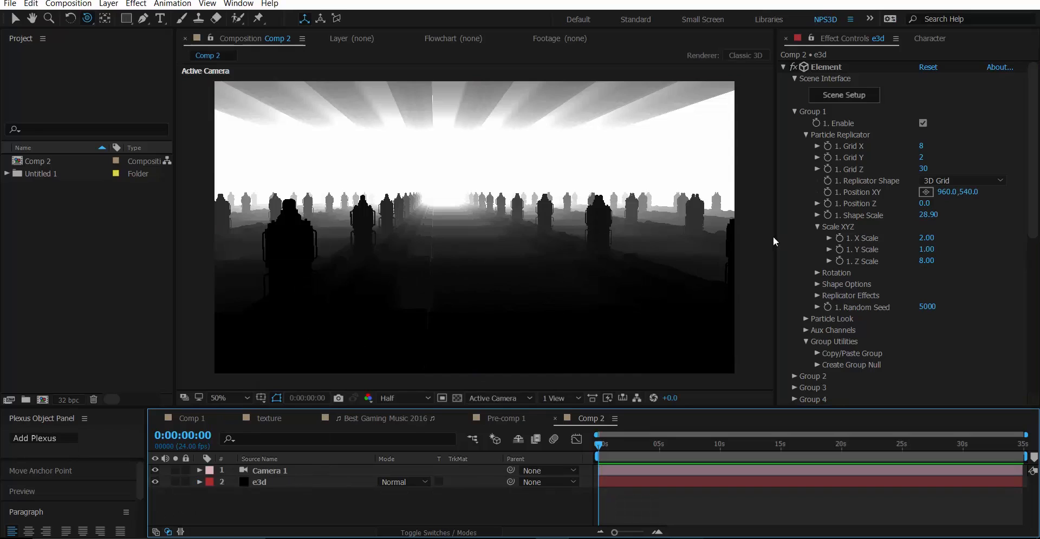
click(795, 117)
click(795, 113)
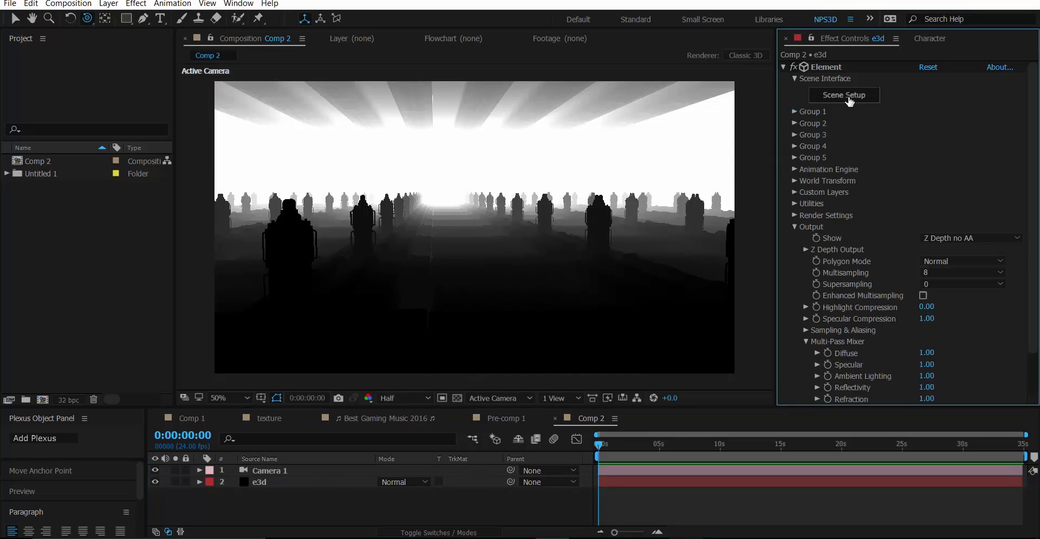
- Open the Element scene setup, duplicate the Light material and rename the copy "our light"
click(849, 100)
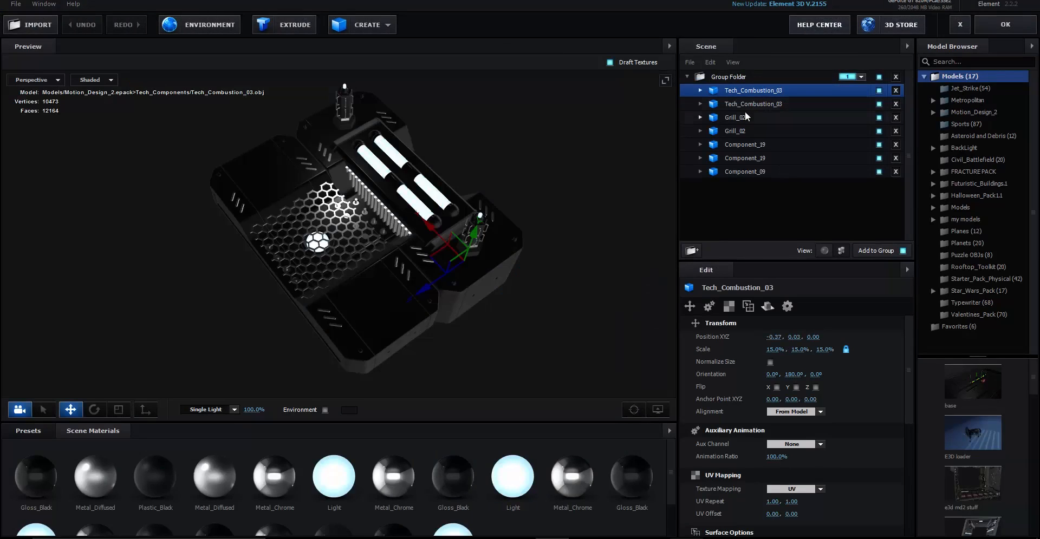
drag(573, 183, 515, 210)
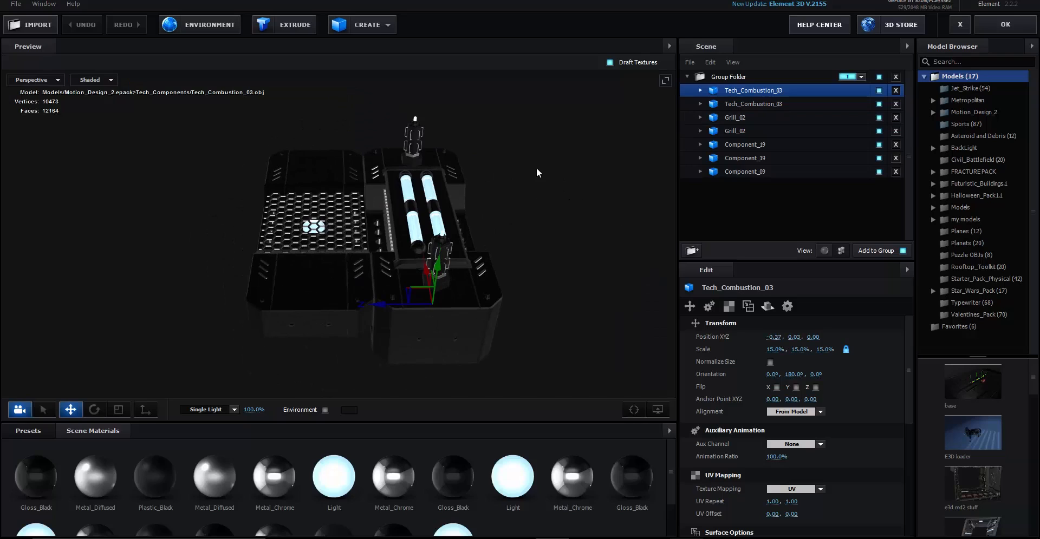
scroll(463, 376, up, 5)
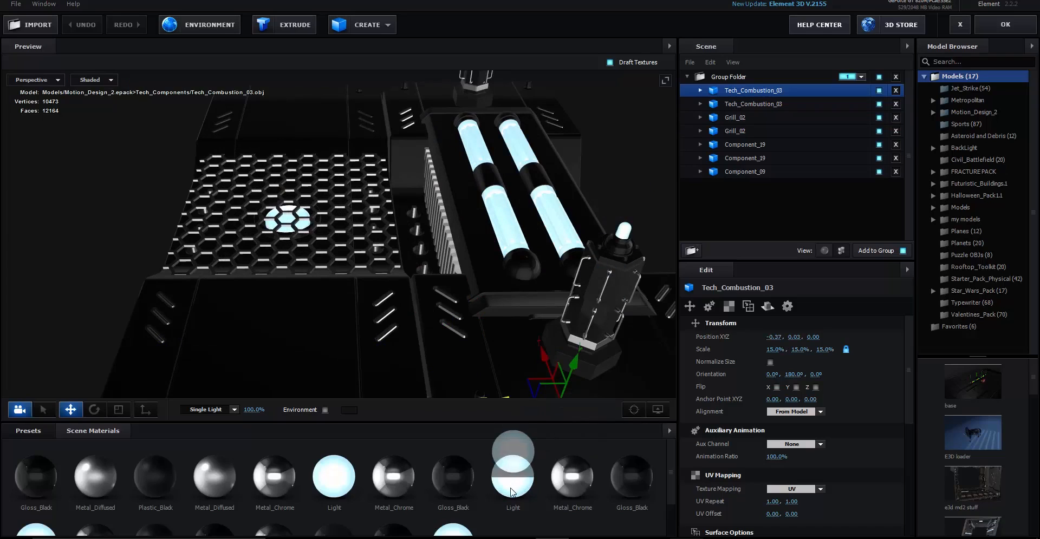
right_click(341, 489)
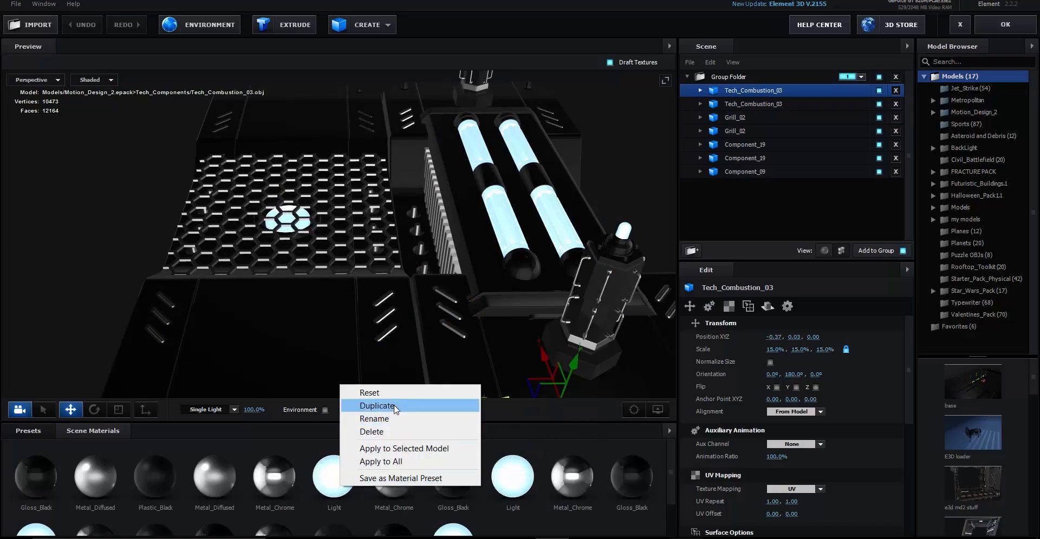
click(376, 406)
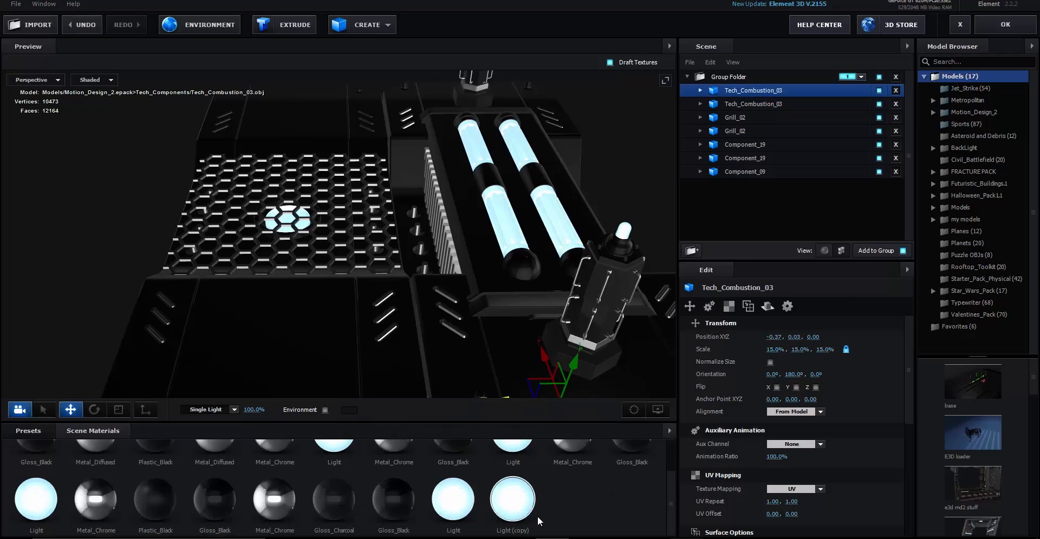
click(522, 512)
right_click(521, 510)
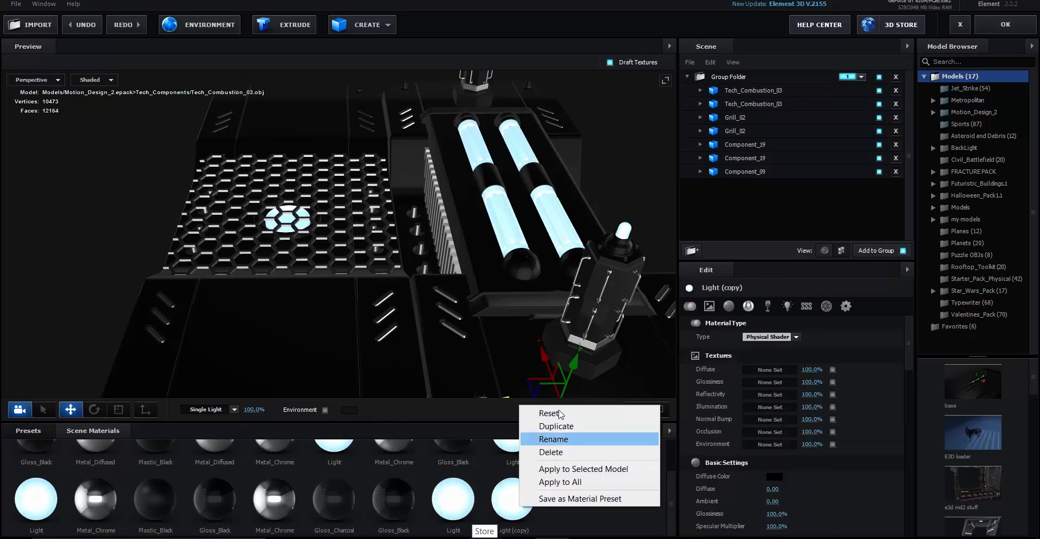
click(557, 439)
text(ou)
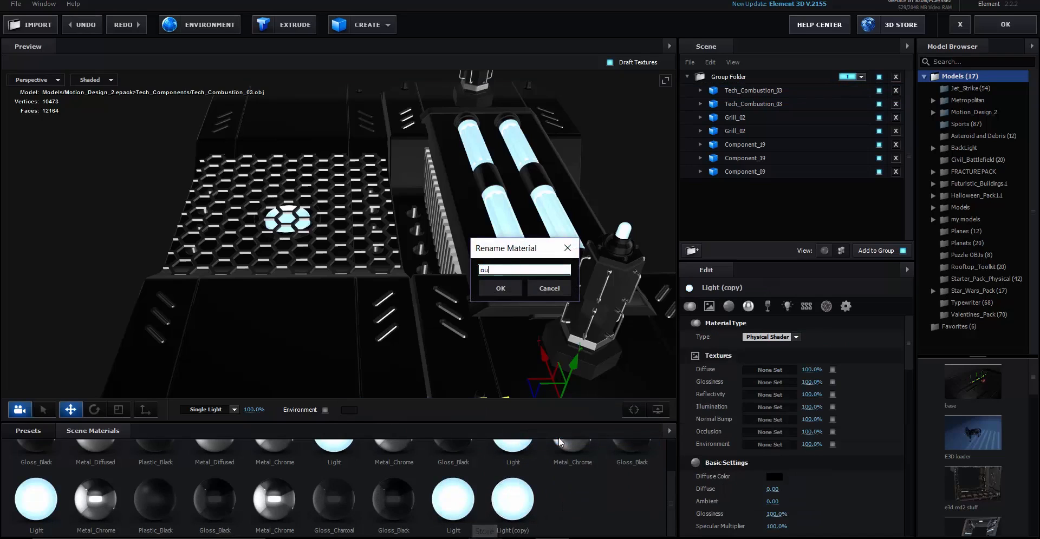
text(r light)
key(Return)
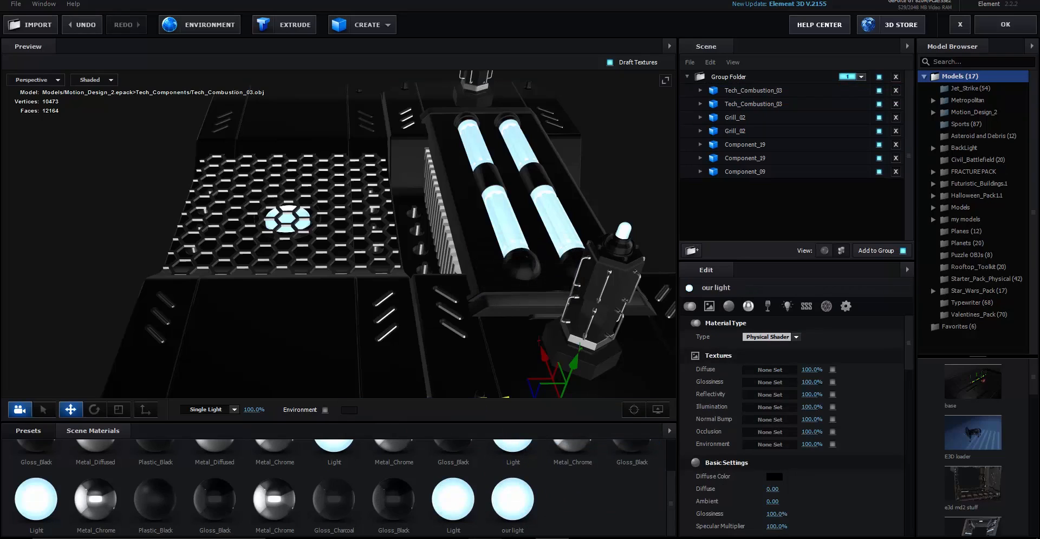
- Apply the "our light" material to the Tech_Combustion_03 tips, the light tubes and the grill's hexagonal centre light, and accept the scene setup
drag(528, 512, 626, 236)
drag(504, 496, 511, 154)
drag(512, 499, 287, 216)
drag(490, 262, 491, 313)
drag(512, 505, 483, 90)
drag(513, 223, 485, 207)
drag(511, 503, 472, 226)
scroll(581, 168, down, 3)
drag(583, 194, 622, 228)
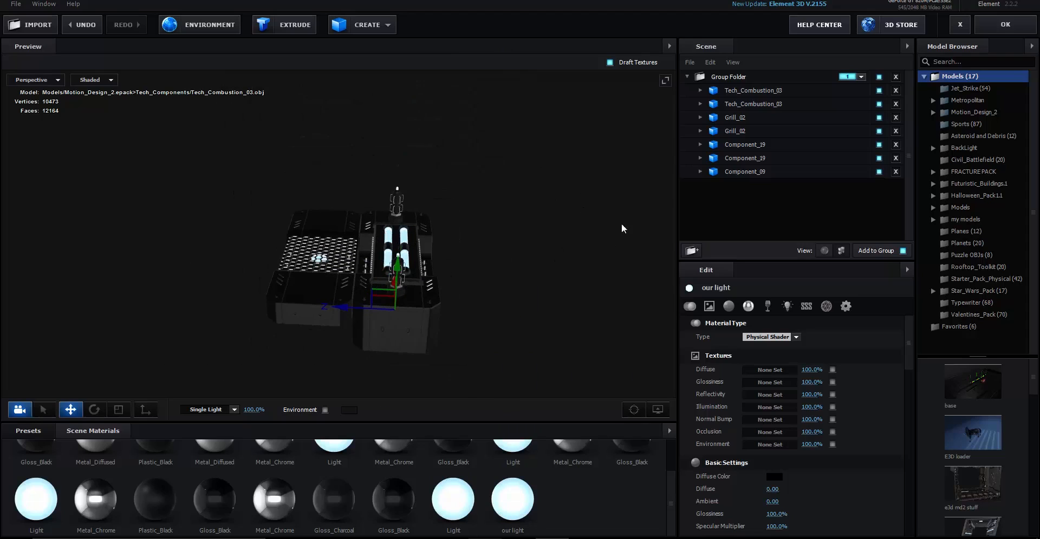
click(1007, 25)
- Create a new 1080 x 1080 px composition named "texture" at 24 fps with a duration of 0:00:35:00
click(260, 501)
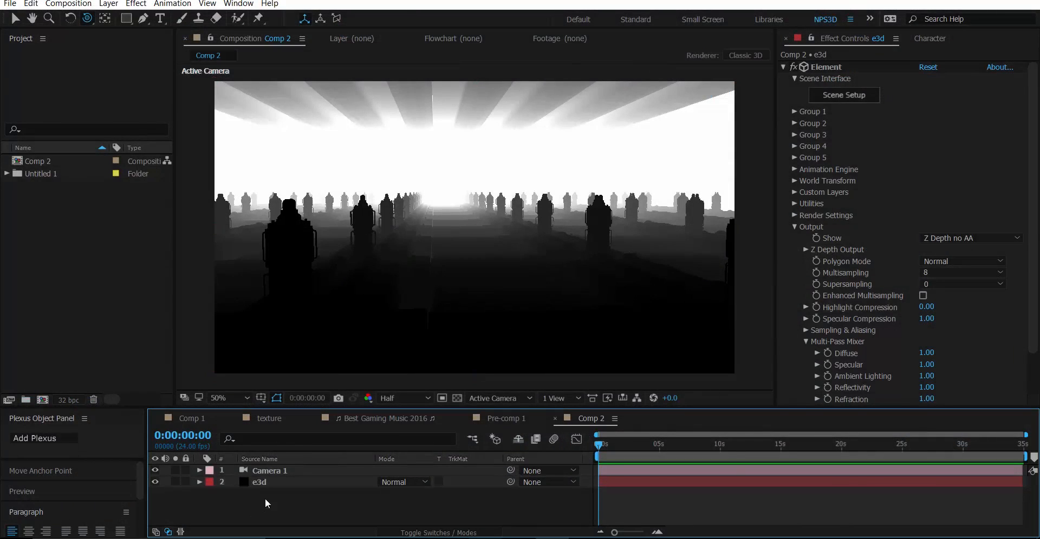
scroll(503, 253, up, 2)
scroll(503, 253, down, 2)
click(42, 400)
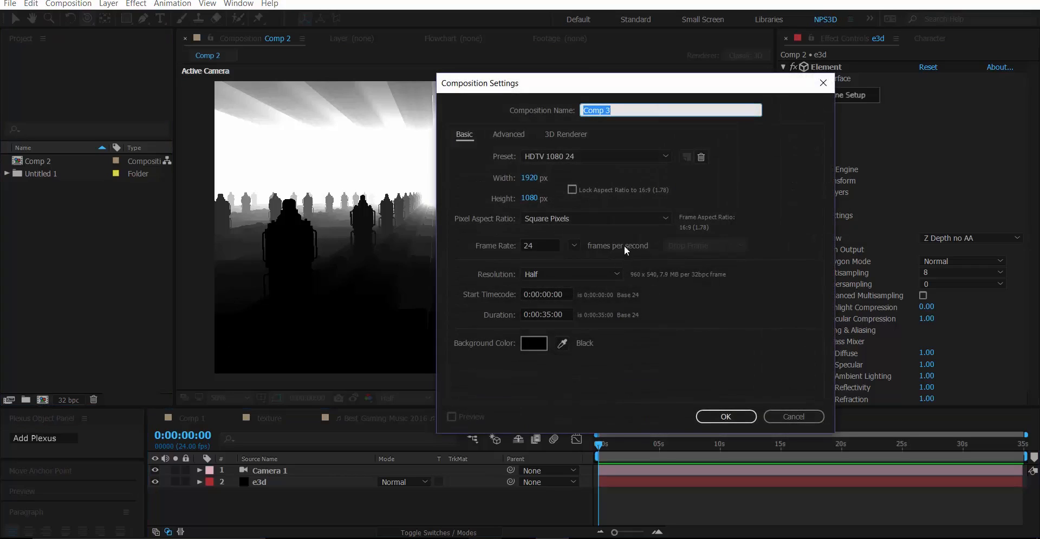
click(530, 178)
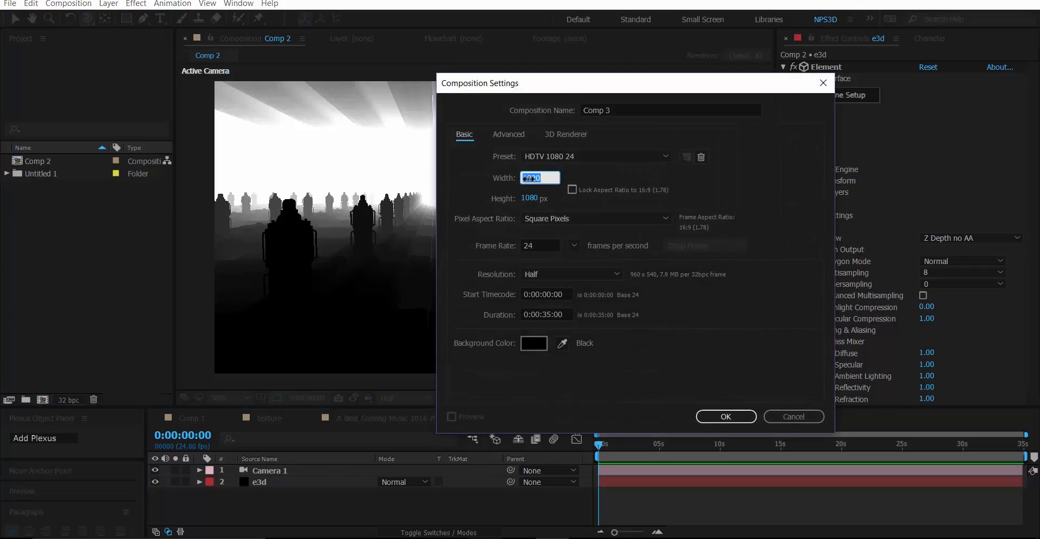
text(1080)
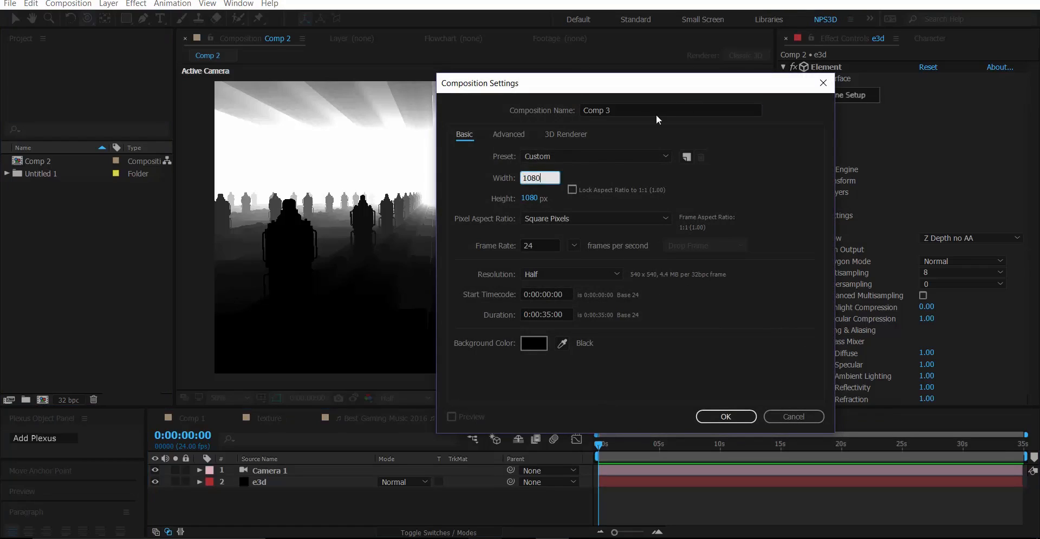
key(Return)
text(texture)
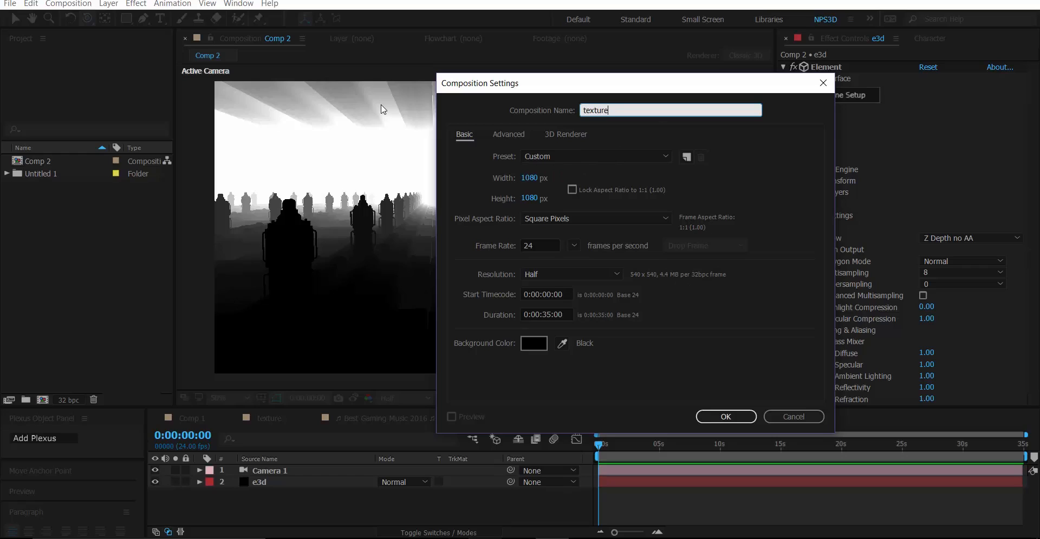
key(Return)
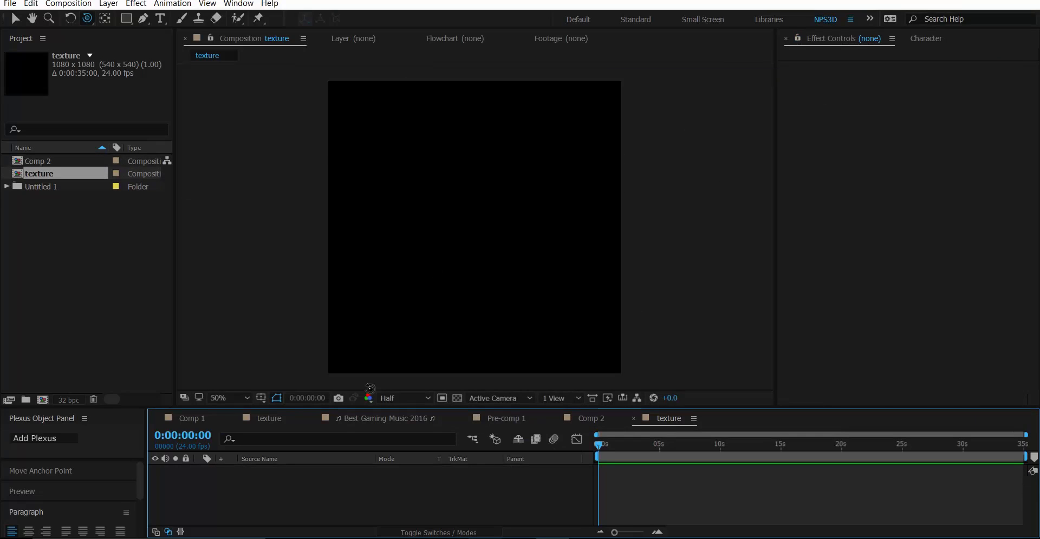
- Add a 1080 x 1080 px black solid layer to the texture composition
right_click(323, 475)
mouse_move(476, 348)
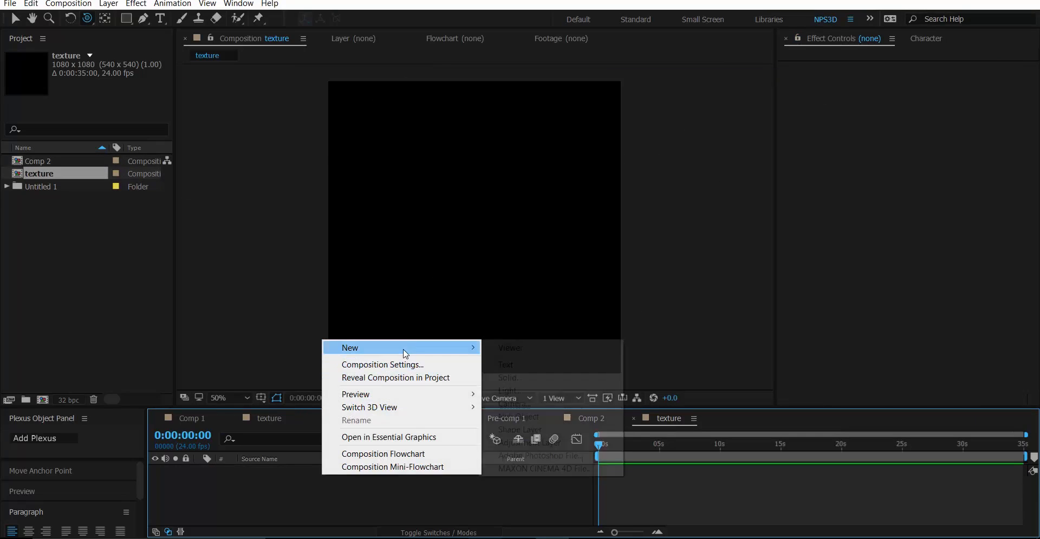
click(553, 377)
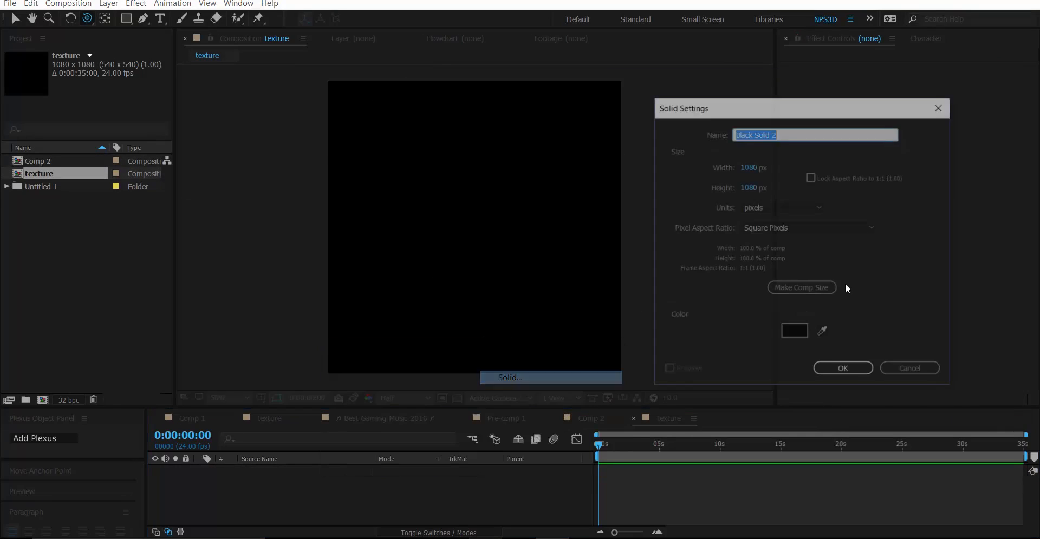
click(844, 370)
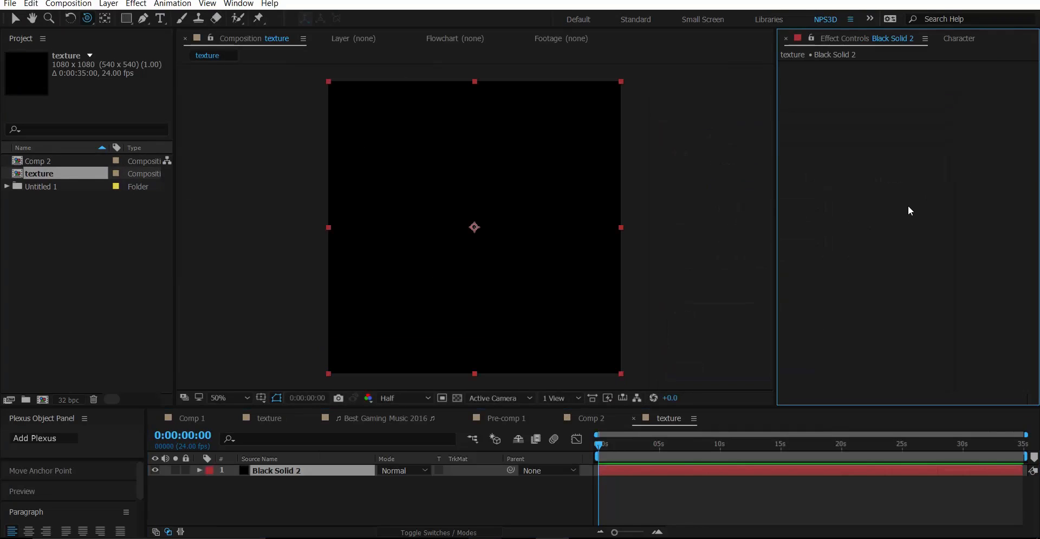
- Apply the Tint effect to the black solid
key(ctrl+space)
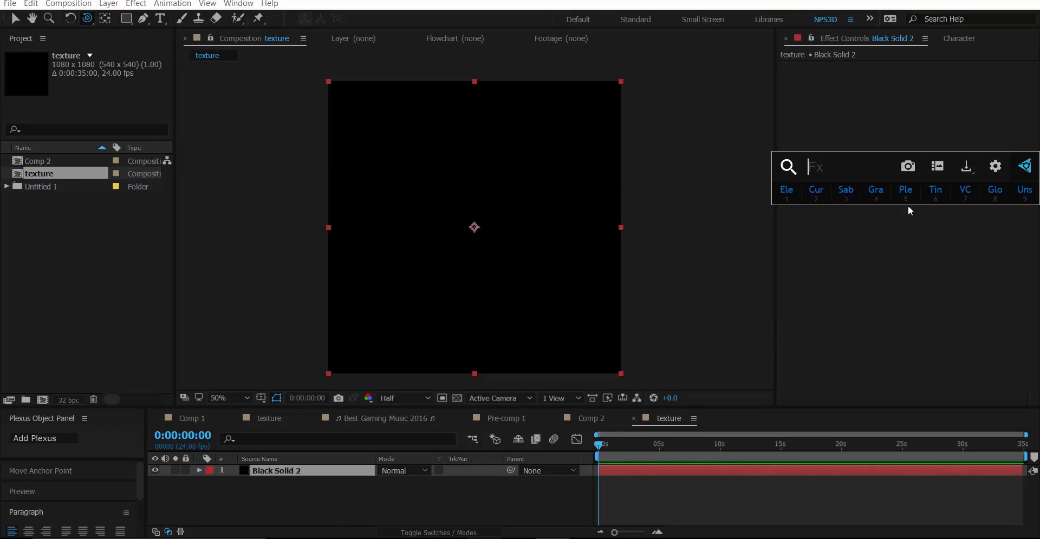
text(tin)
key(Return)
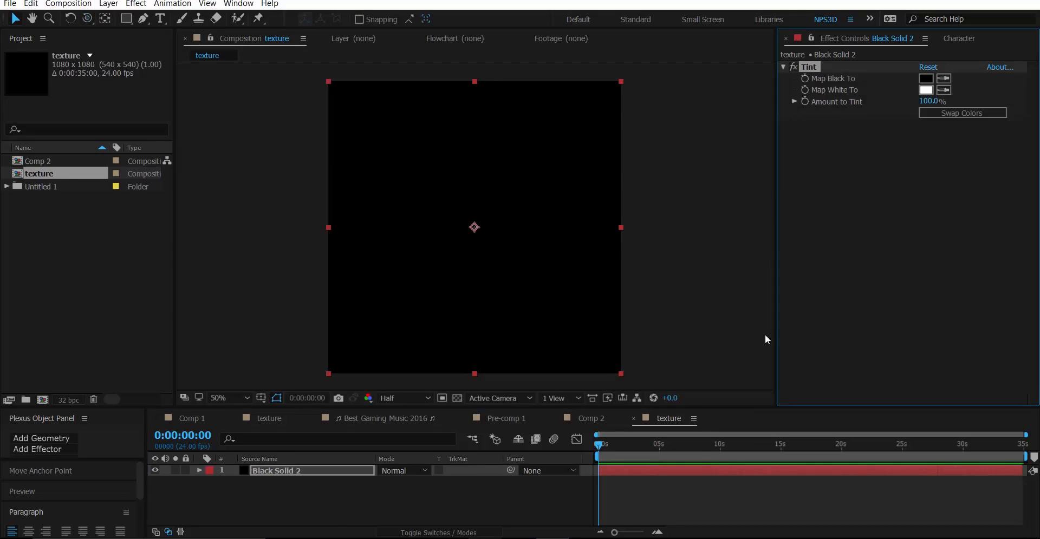
- Scrub the texture composition's timeline to 0:00:08:04 and select the black solid layer
drag(629, 450, 708, 445)
key(space)
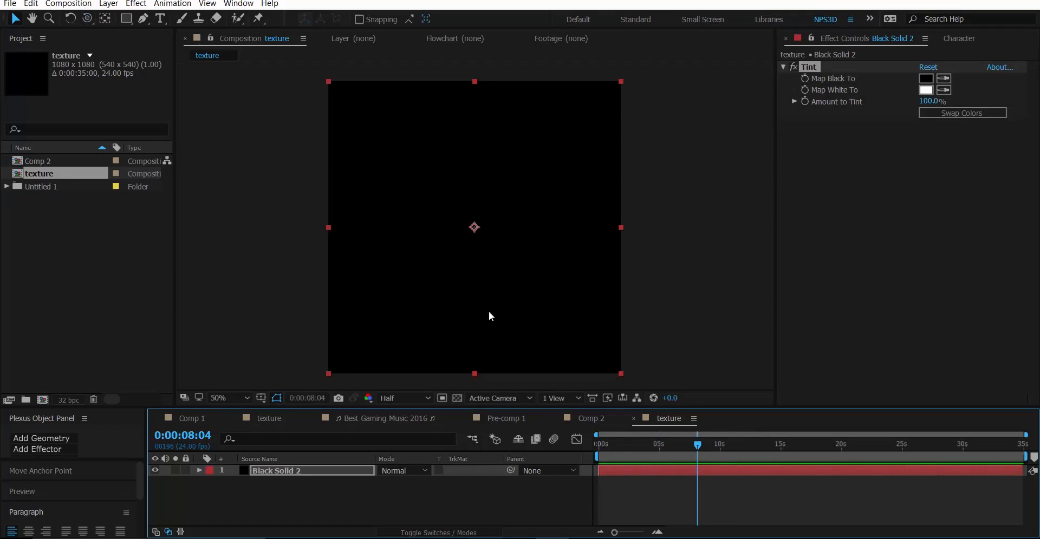
click(291, 472)
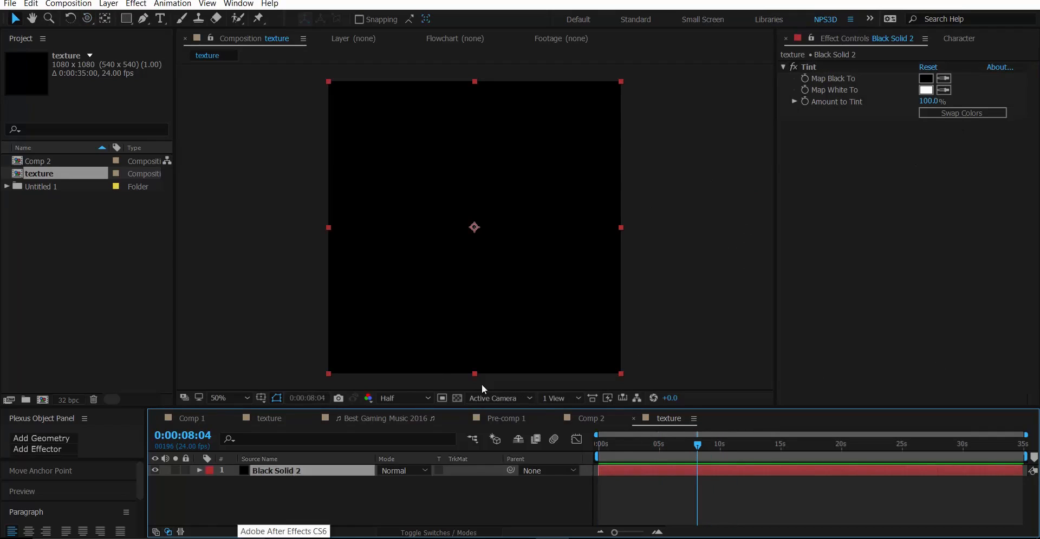
click(926, 79)
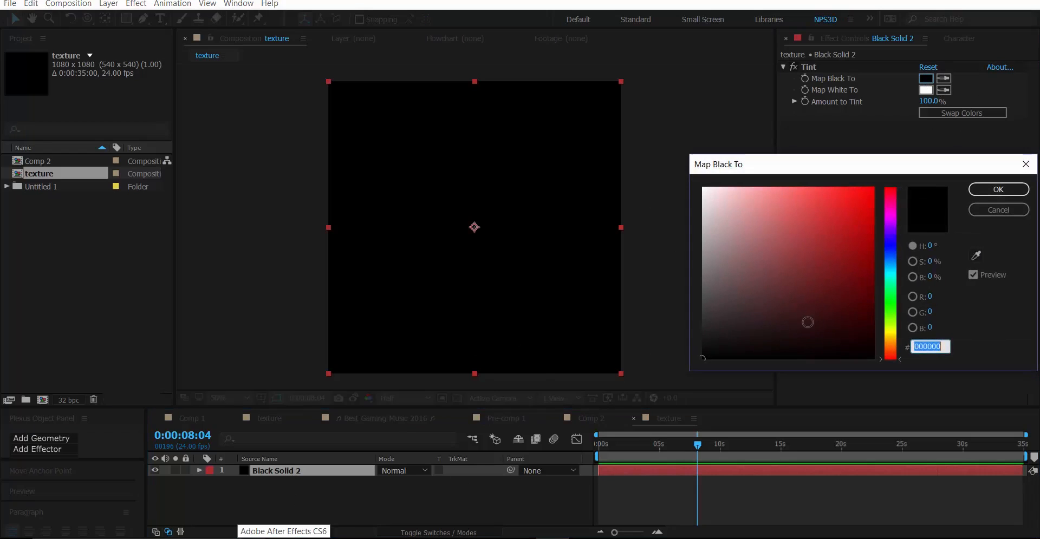
text(BABABA)
mouse_move(853, 203)
mouse_down()
mouse_move(687, 393)
mouse_move(699, 183)
mouse_move(717, 209)
mouse_move(637, 250)
mouse_up()
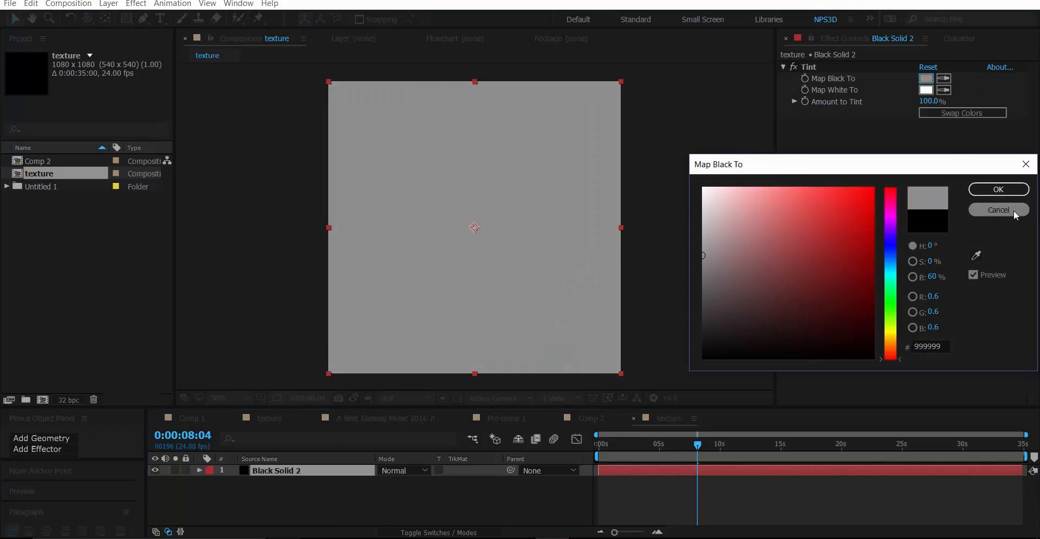
click(998, 209)
- Apply the Tint effect to the e3d layer in Comp 2, with Element's Output settings collapsed
click(591, 418)
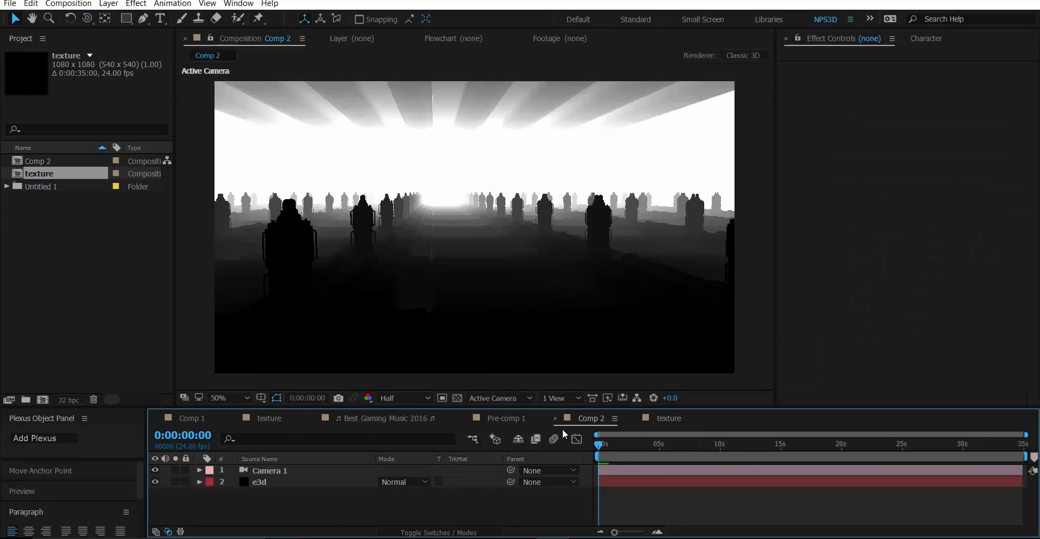
click(300, 481)
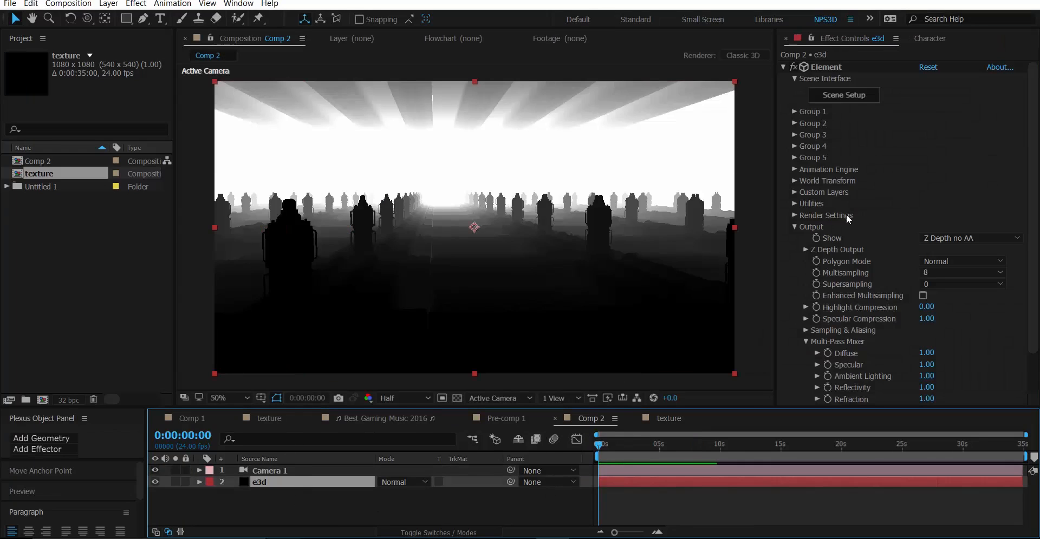
click(795, 226)
key(ctrl+space)
text(t)
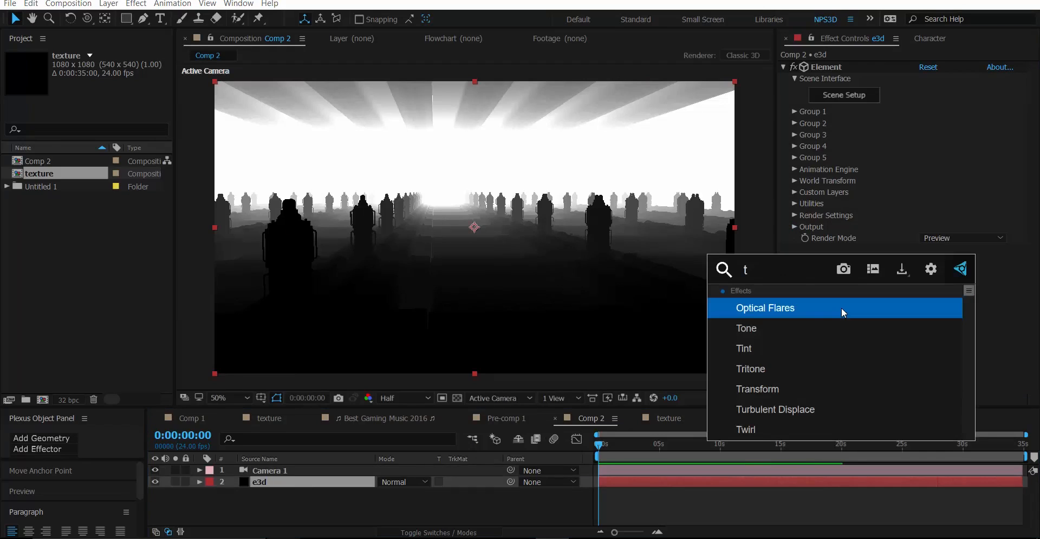
text(in)
key(Return)
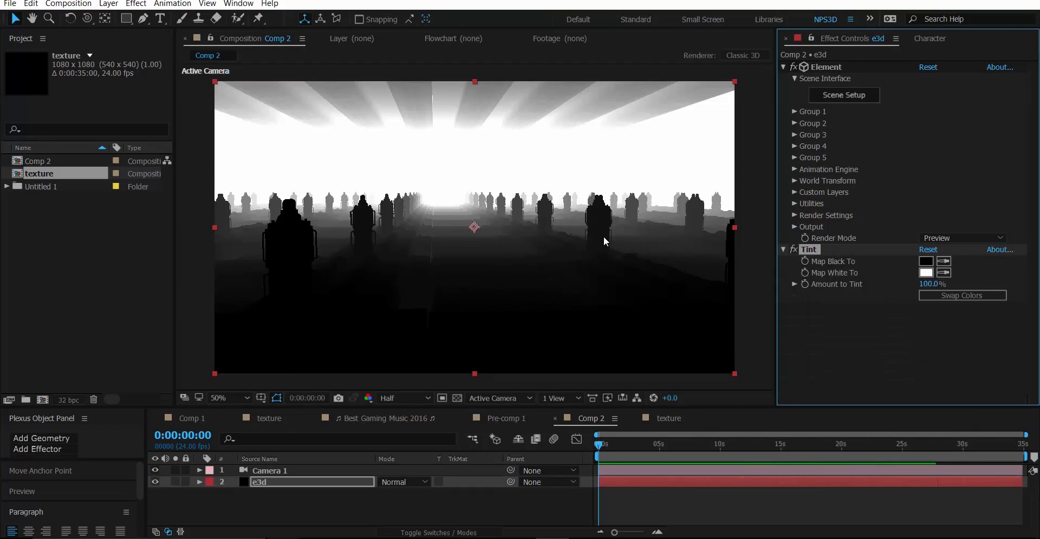
- Adjust the Map White To colour of the e3d layer's Tint effect, setting the hue to 360°
click(926, 273)
drag(889, 291, 888, 194)
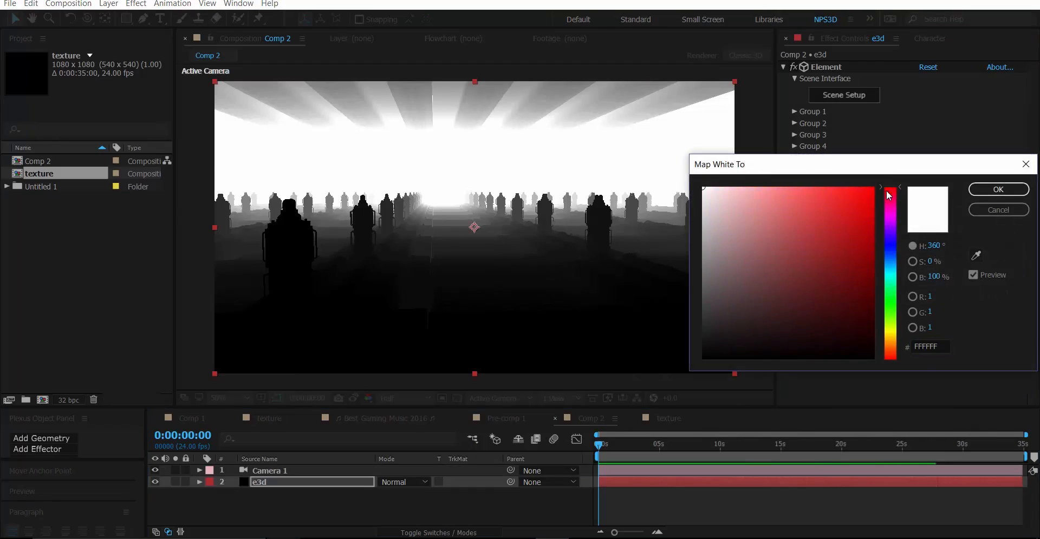
drag(838, 169, 499, 127)
drag(507, 161, 180, 129)
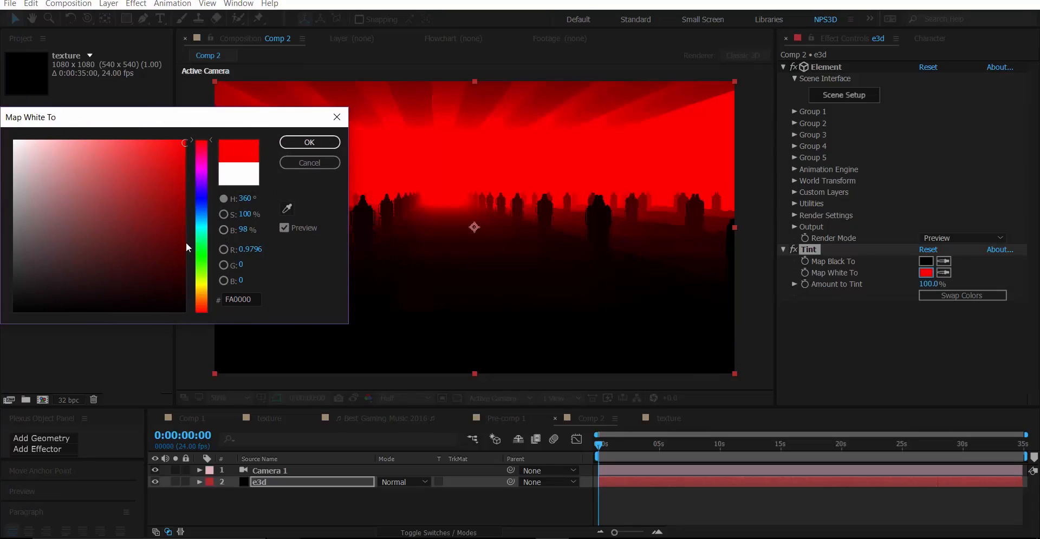
click(201, 251)
click(168, 236)
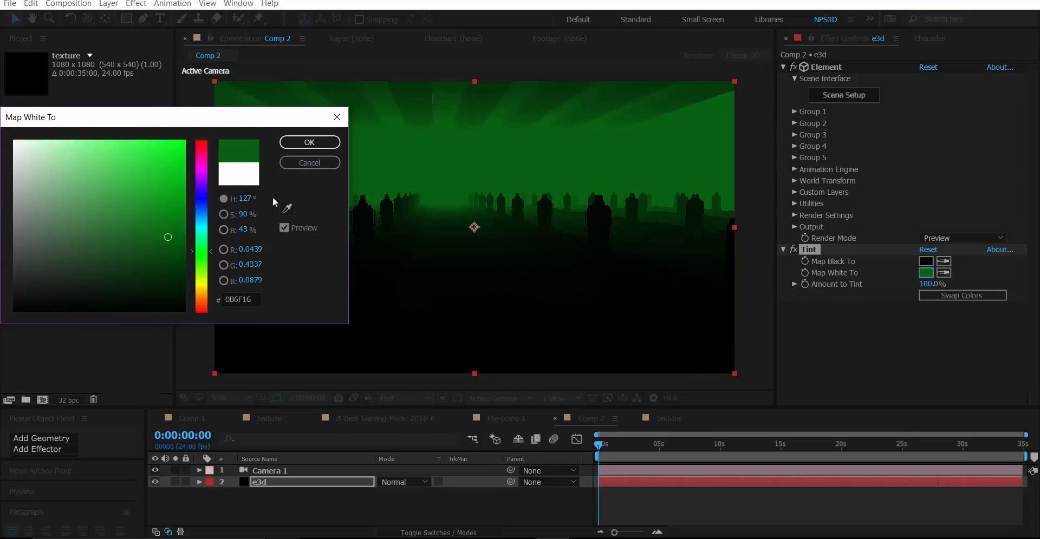
click(309, 163)
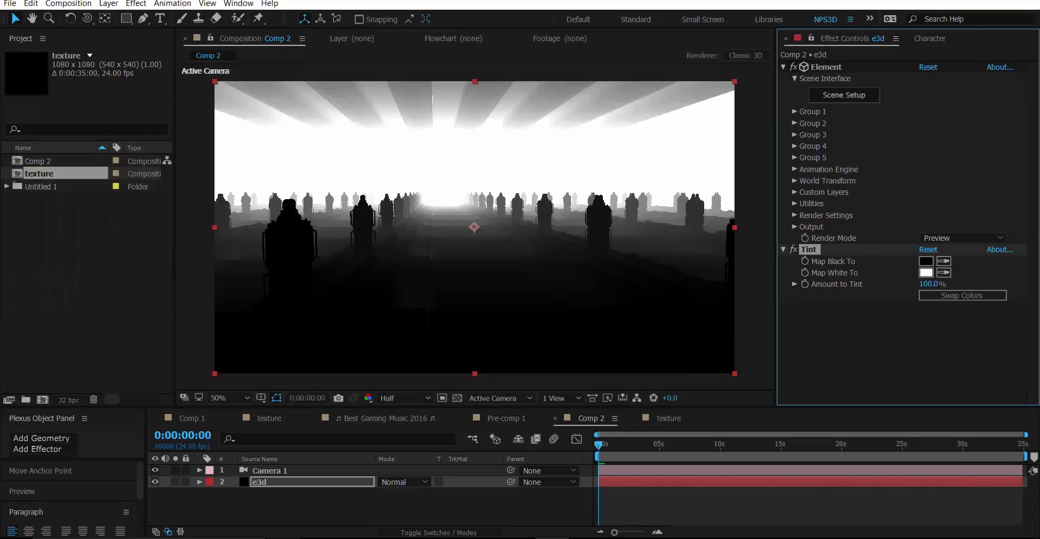
- Delete the Tint effect from the e3d layer in Comp 2
click(815, 245)
click(808, 249)
key(Delete)
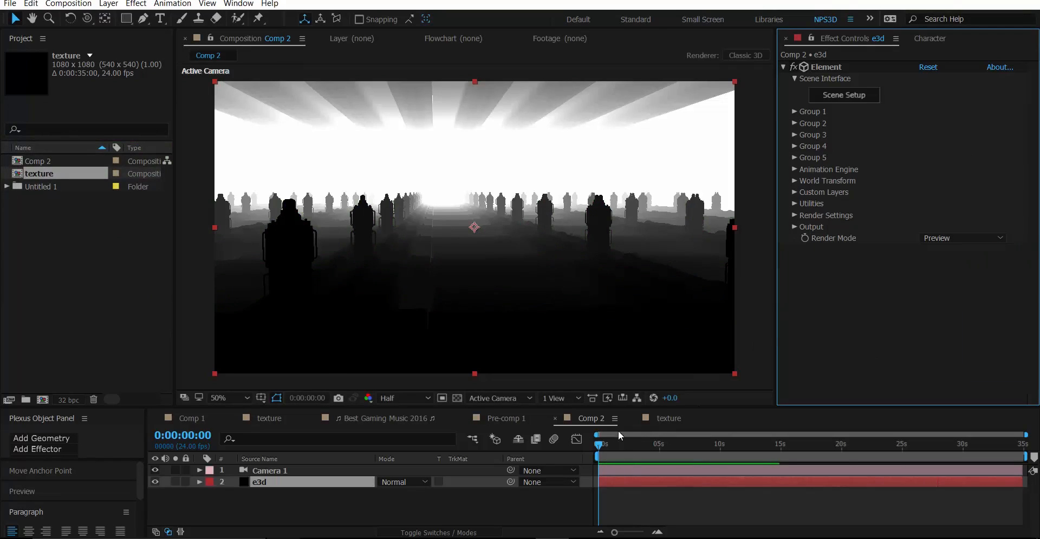
- Open the texture composition and change its black solid's colour to white (FFFFFF)
click(662, 418)
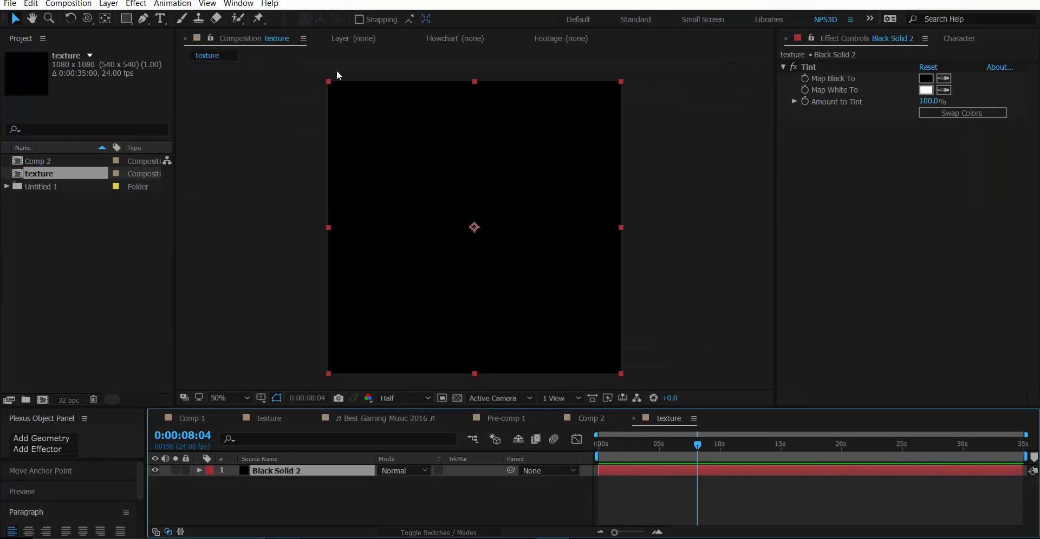
click(109, 4)
click(135, 31)
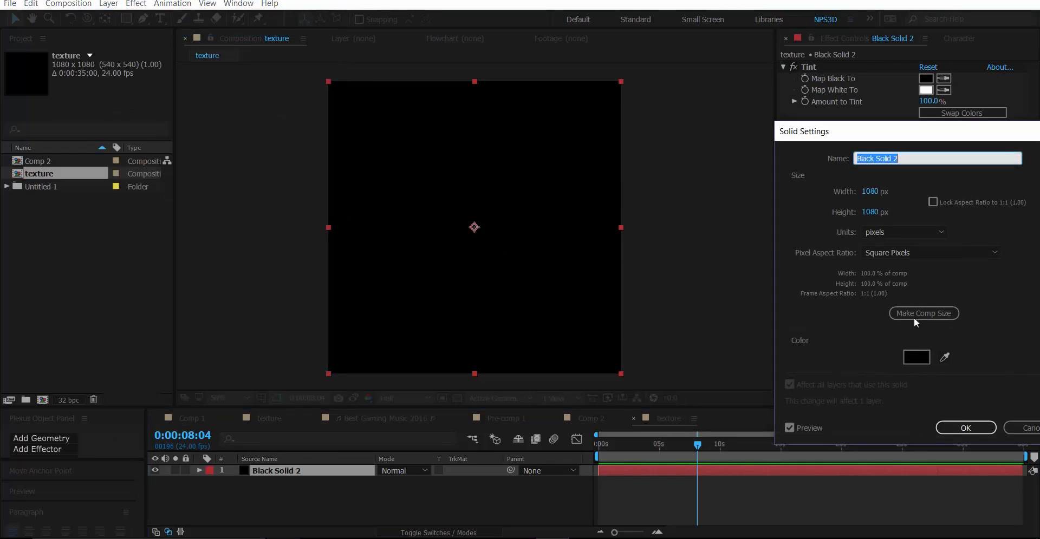
click(916, 357)
click(14, 141)
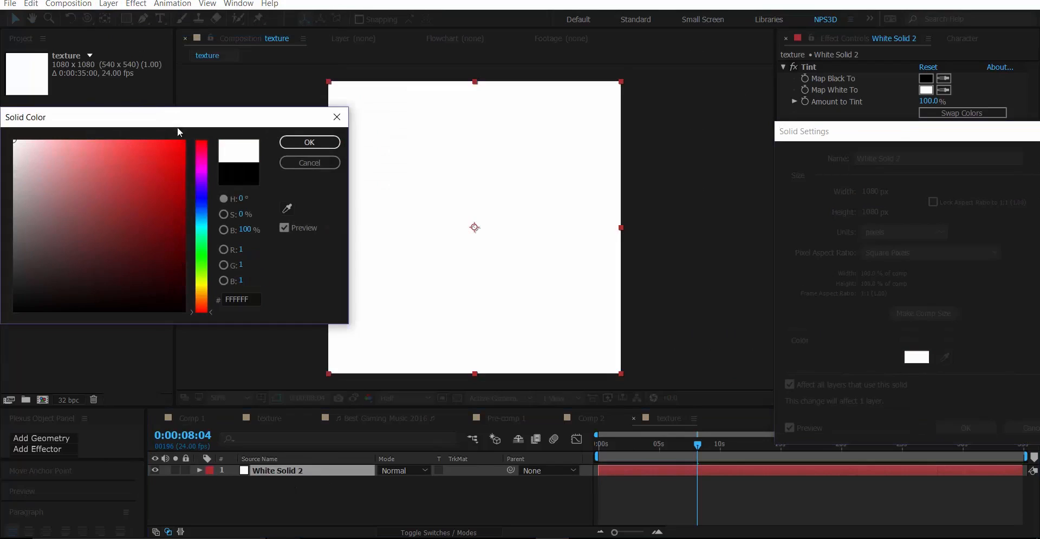
click(306, 144)
click(965, 429)
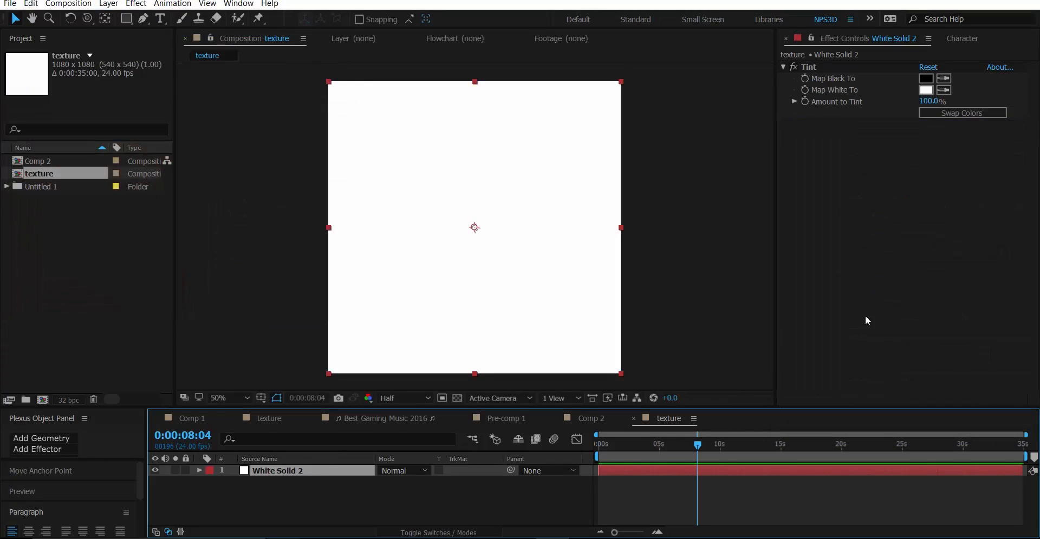
- Keyframe the solid's white Map White To colour at 0:00:00:00 and hold it with a second keyframe at 0:00:02:10
drag(662, 451, 578, 463)
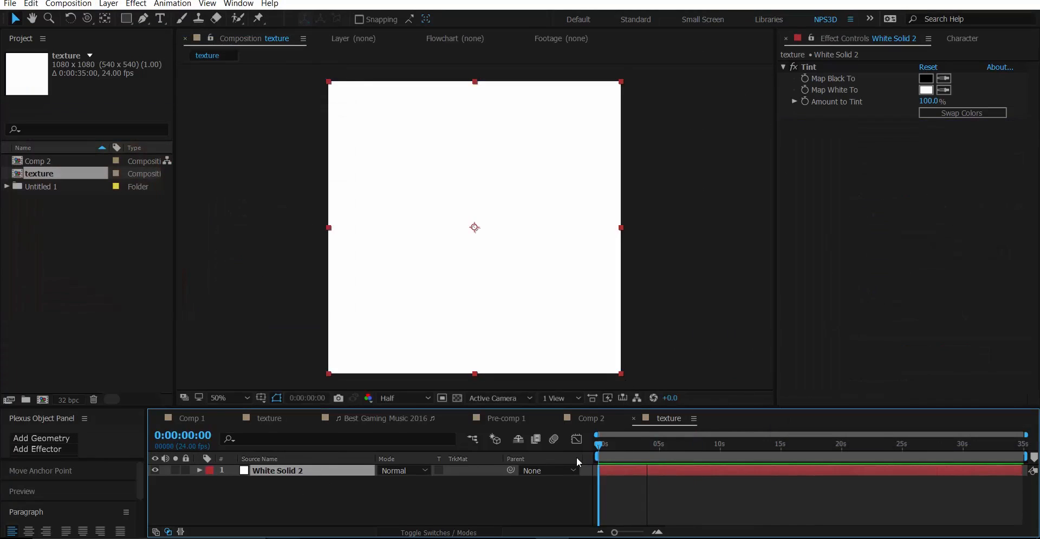
click(807, 94)
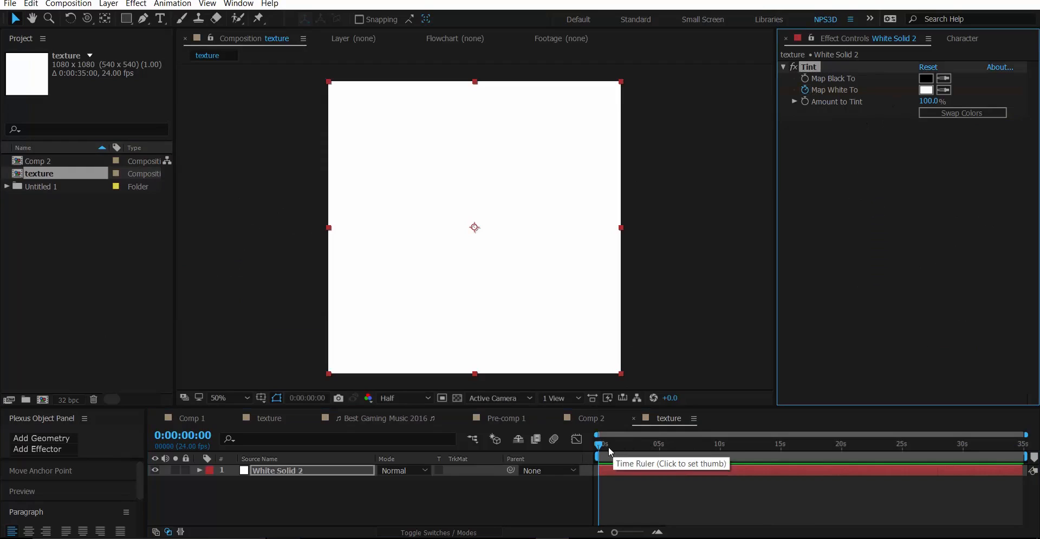
drag(612, 444, 628, 445)
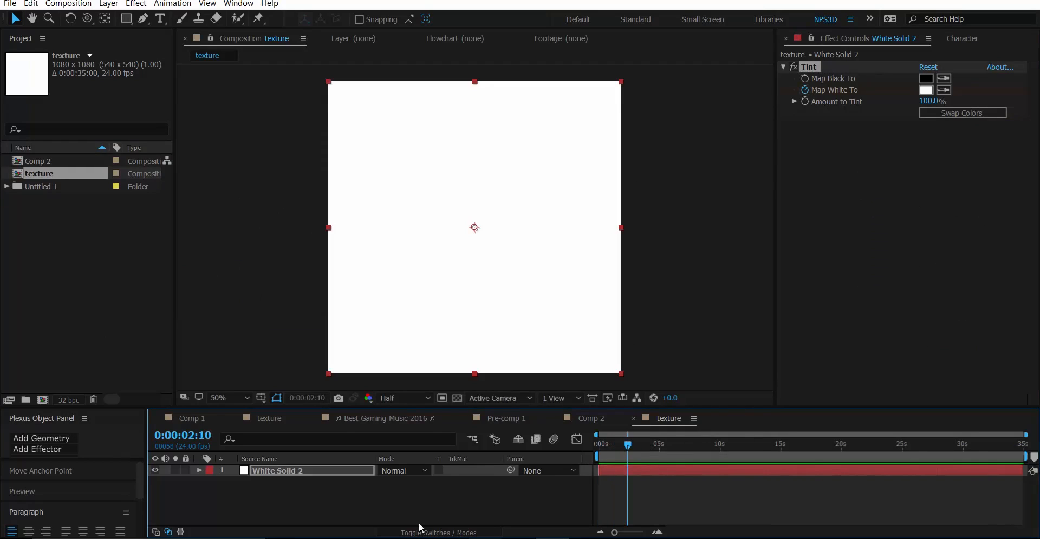
key(u)
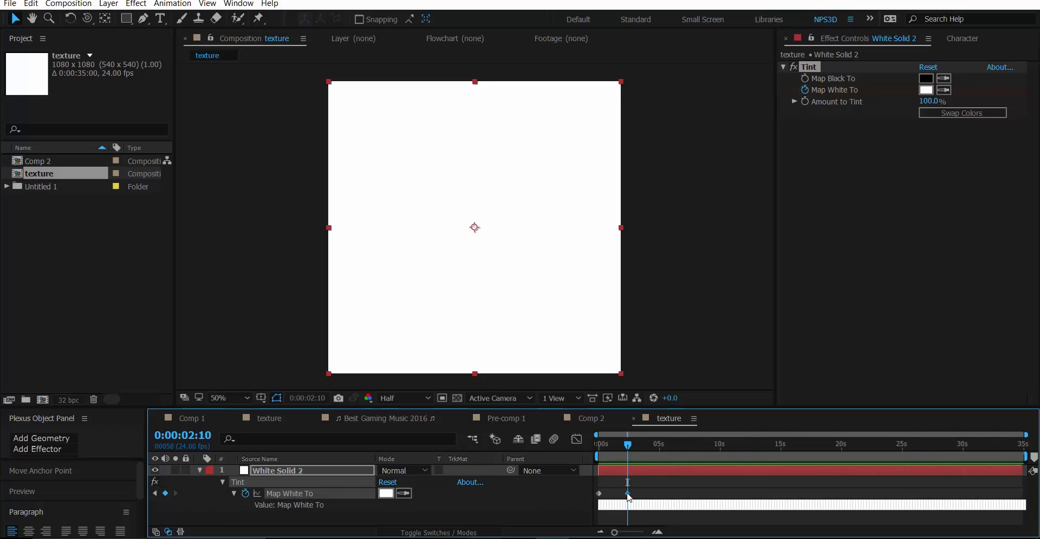
- Advance two frames to 0:00:02:12 and keyframe Map White To as red (FF2727)
click(51, 491)
click(86, 511)
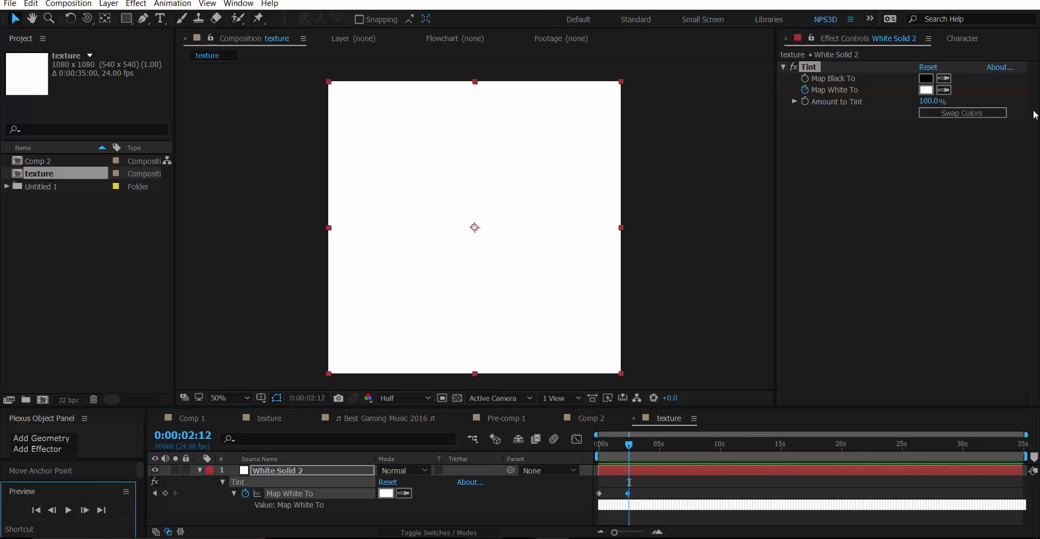
click(925, 90)
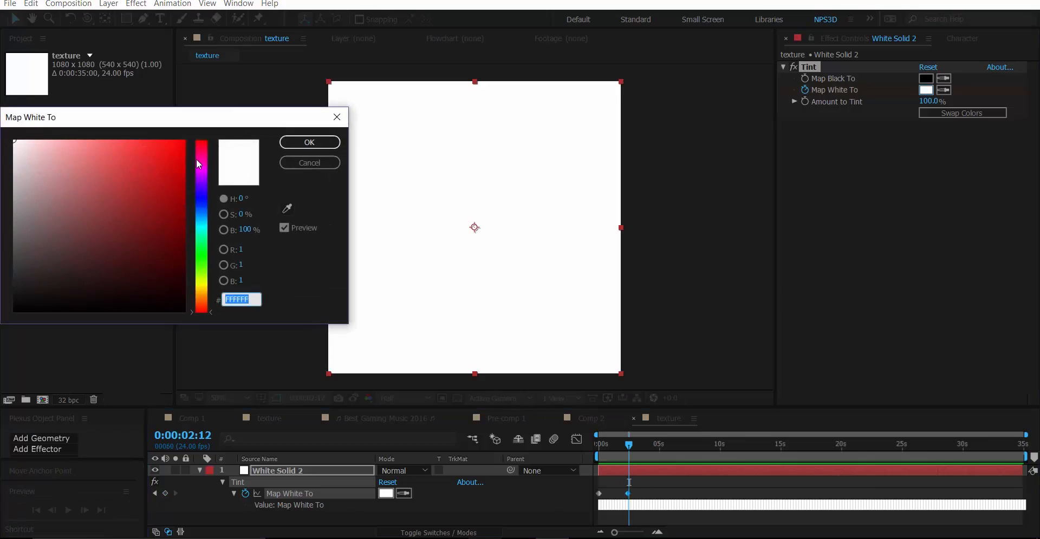
mouse_move(199, 164)
mouse_down()
mouse_move(202, 139)
mouse_move(159, 131)
mouse_up()
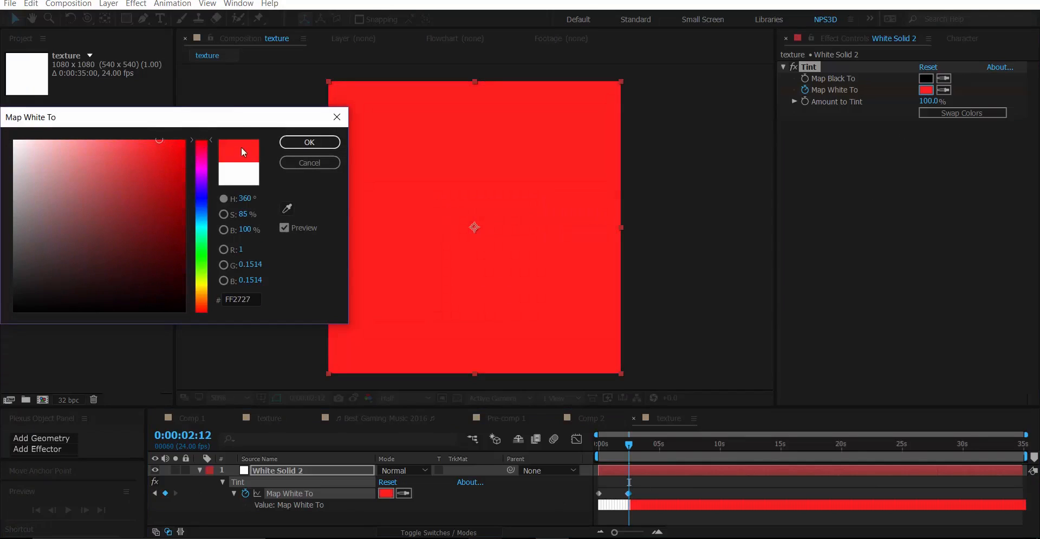
click(311, 141)
drag(633, 494, 676, 493)
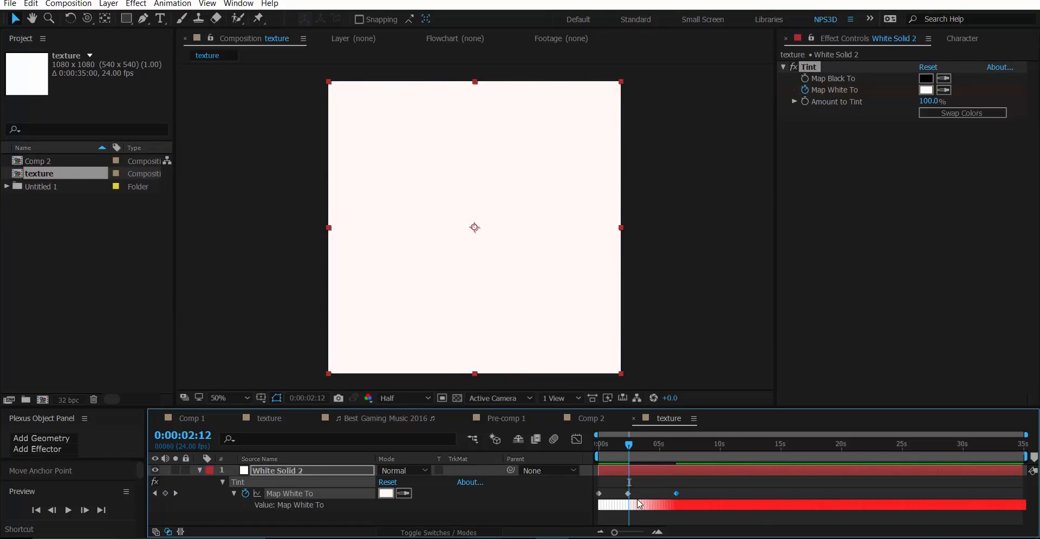
key(ctrl+z)
- Hold the red with a keyframe and change Map White To to magenta (FF27F0) at 0:00:04:15
drag(635, 444, 659, 446)
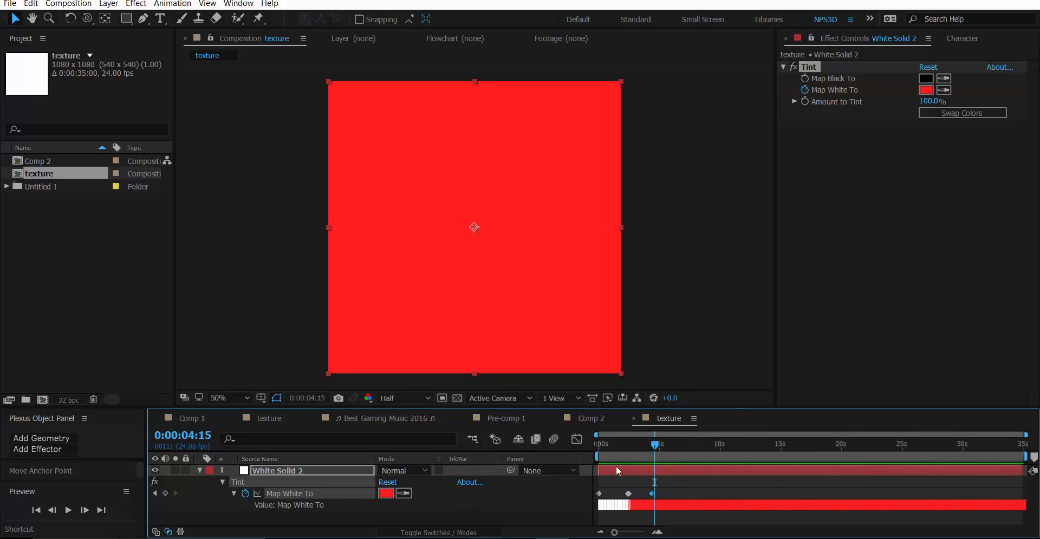
click(925, 91)
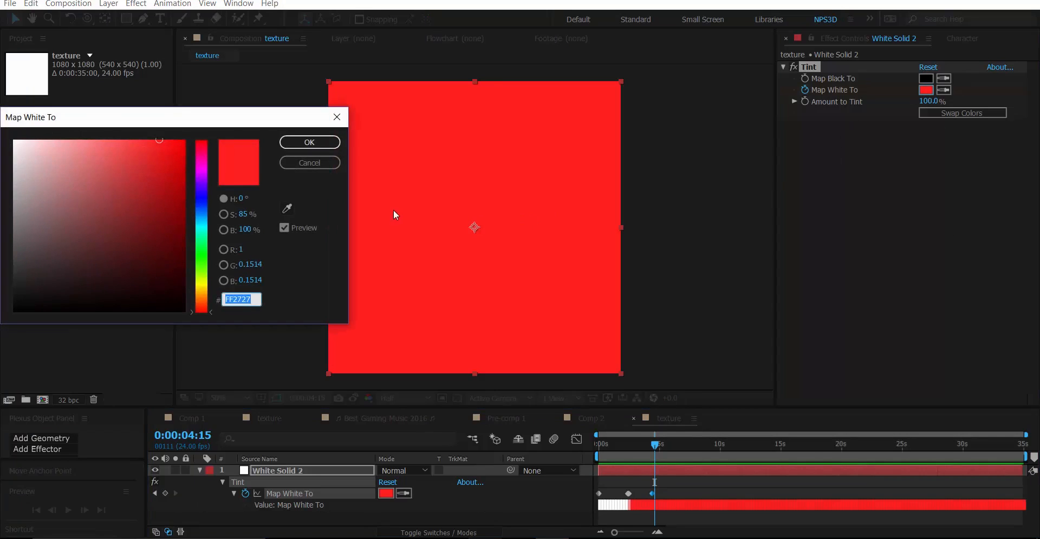
click(206, 166)
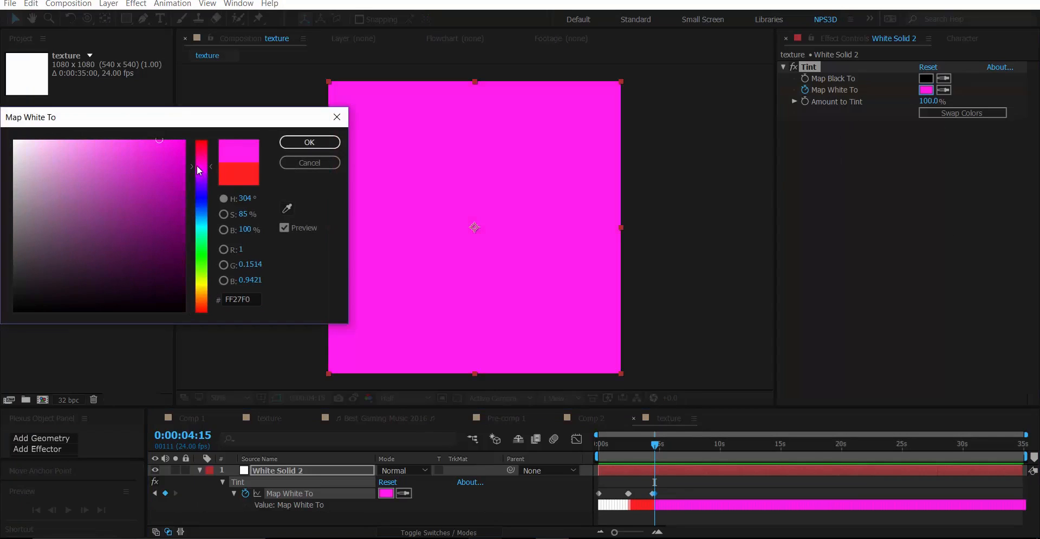
click(333, 144)
- Hold the magenta with a keyframe at 0:00:06:23 and set Map White To to violet (6B27FF) at 0:00:07:01
drag(656, 446, 685, 444)
click(169, 501)
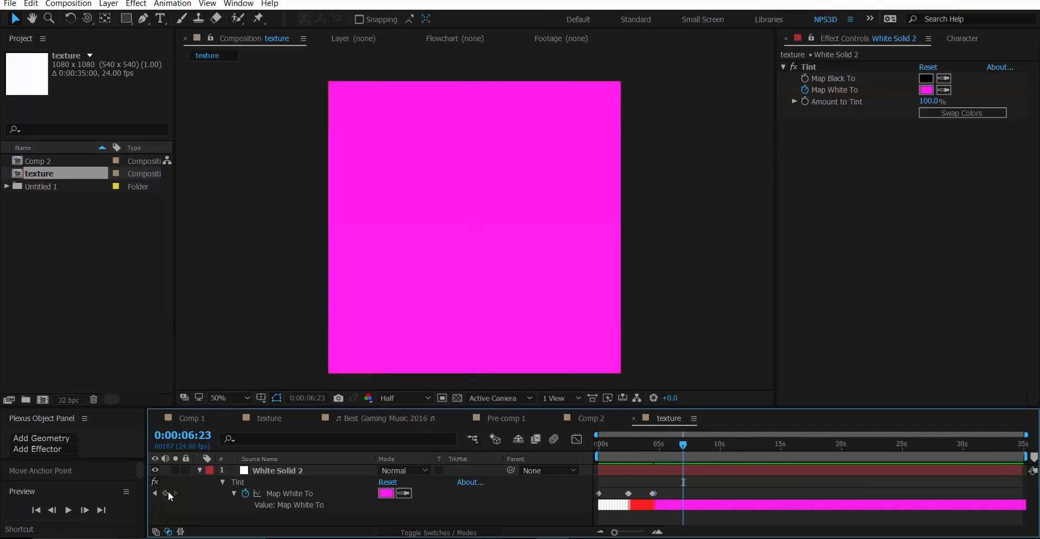
click(166, 494)
key(ctrl+z)
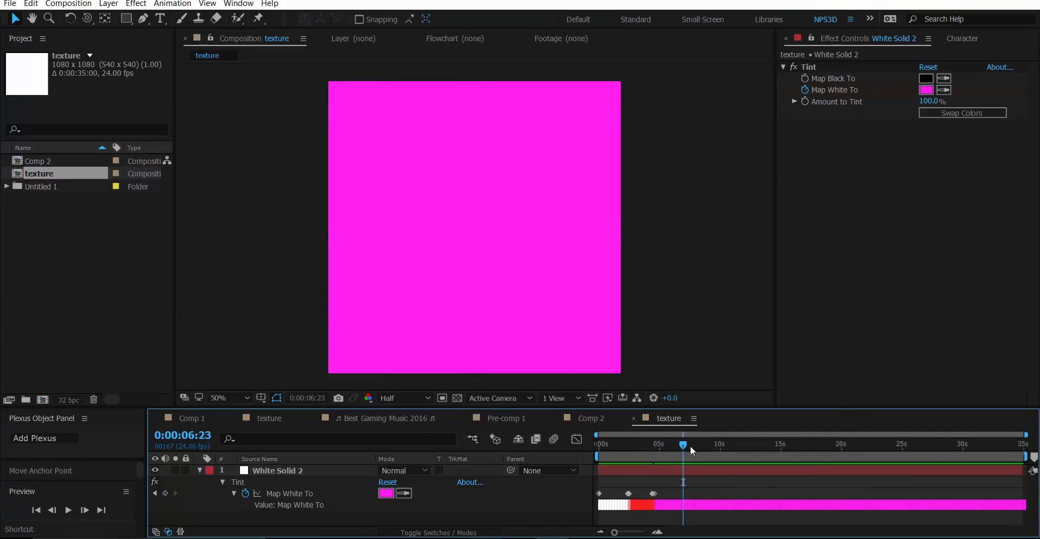
click(166, 495)
click(85, 510)
click(85, 510)
click(926, 90)
text(5A22FF)
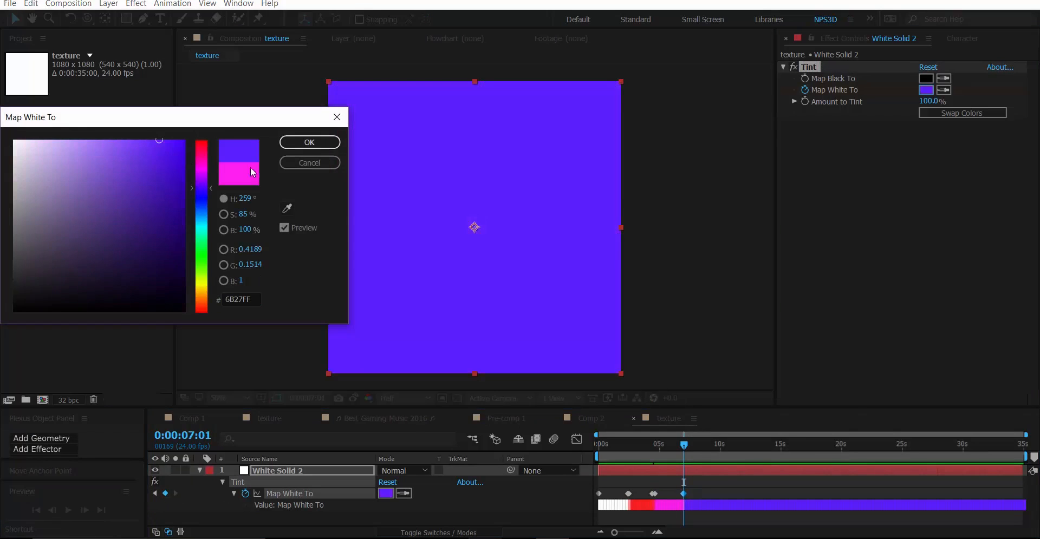
key(Return)
- Hold the violet with a keyframe and change Map White To to cyan two frames on, at 0:00:09:07
click(710, 446)
click(165, 494)
click(85, 511)
click(85, 510)
click(926, 90)
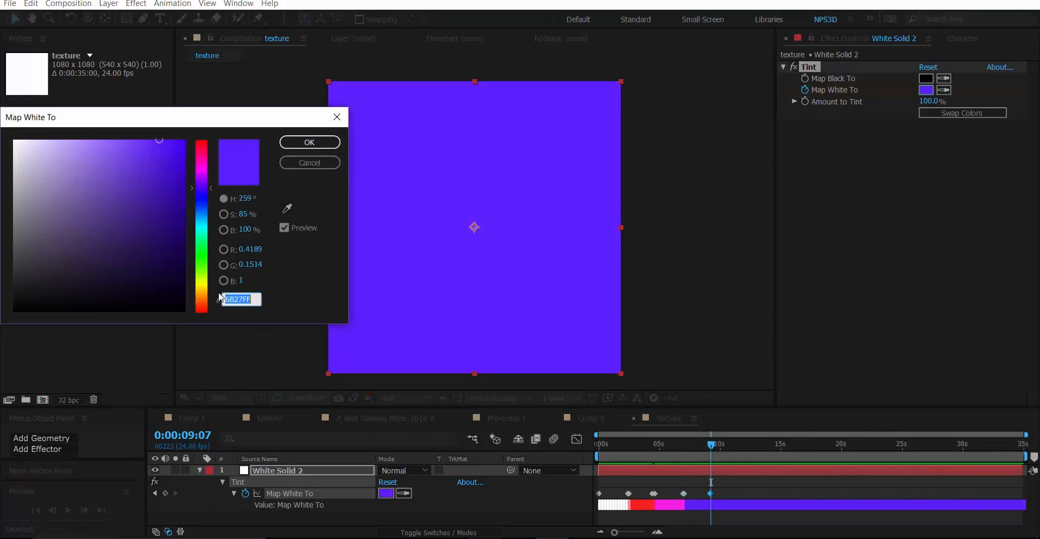
drag(205, 191, 205, 231)
click(302, 140)
- Hold the cyan with a keyframe at 0:00:11:09 and set Map White To to green (27FF2F) at 0:00:11:11
click(736, 446)
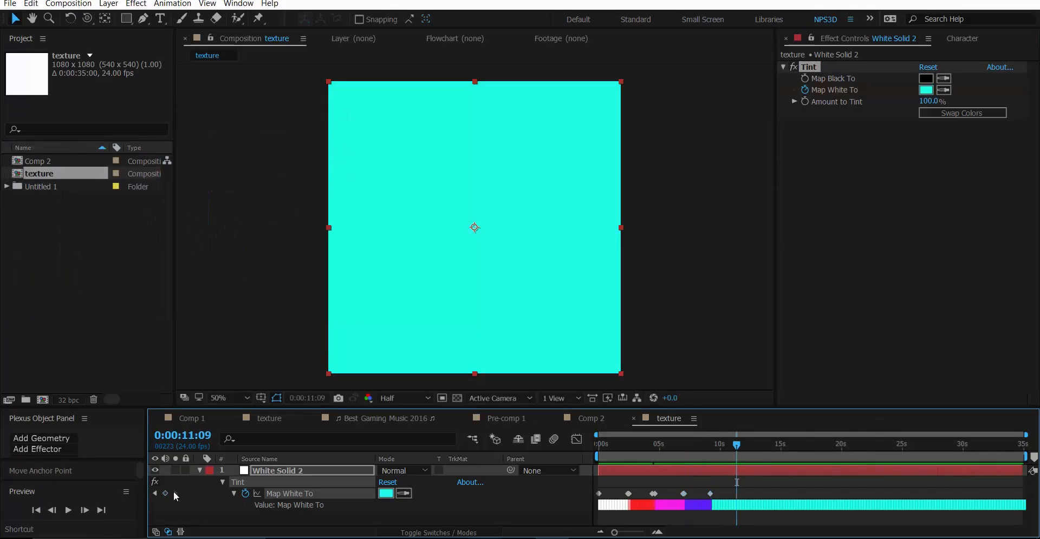
click(926, 90)
text(1EFF28)
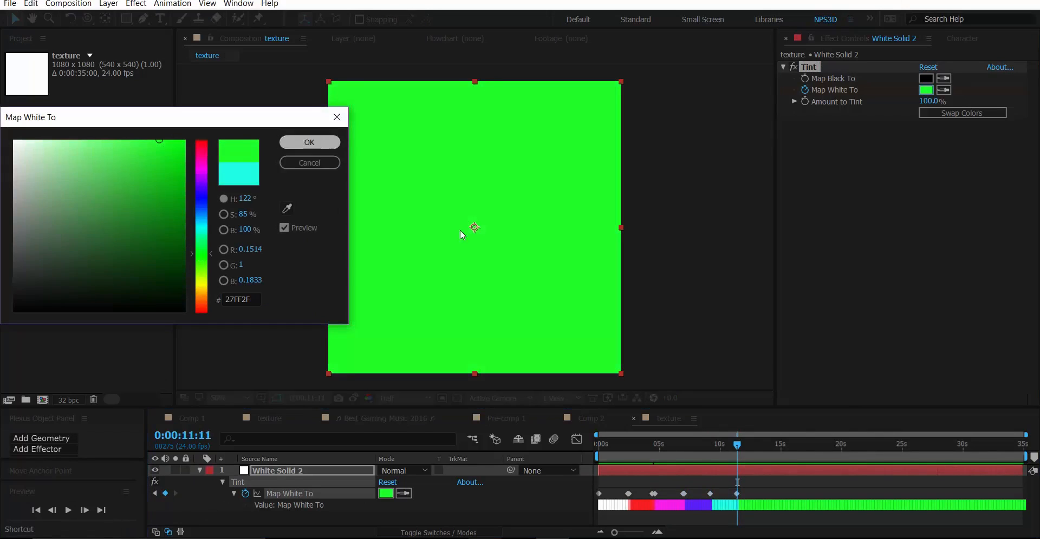
key(Return)
- Hold the green with a keyframe at 0:00:13:08 and set Map White To to yellow (F2FF27) at 0:00:13:10
click(760, 445)
click(926, 90)
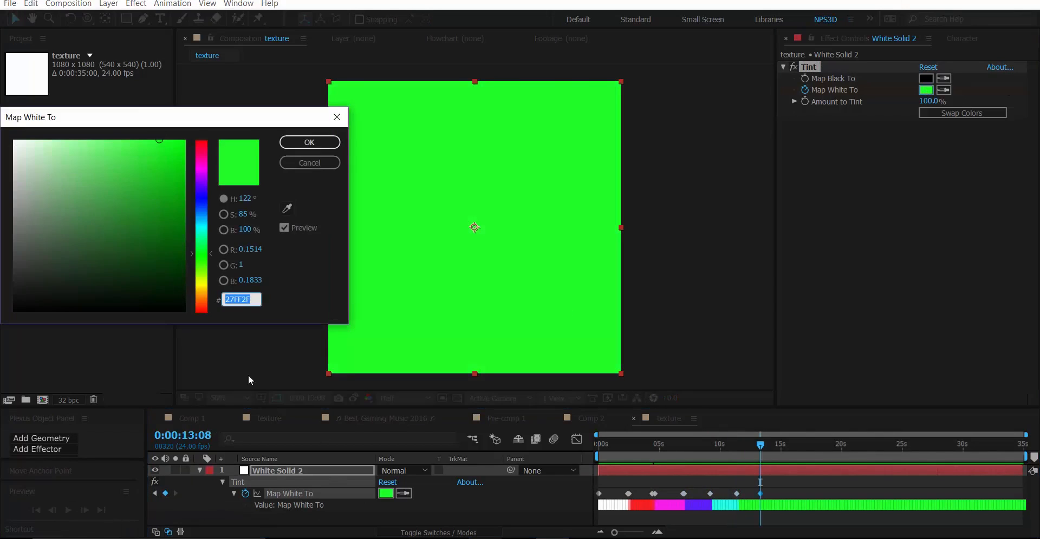
key(Return)
click(85, 510)
click(85, 510)
click(926, 90)
text(F0FF1E)
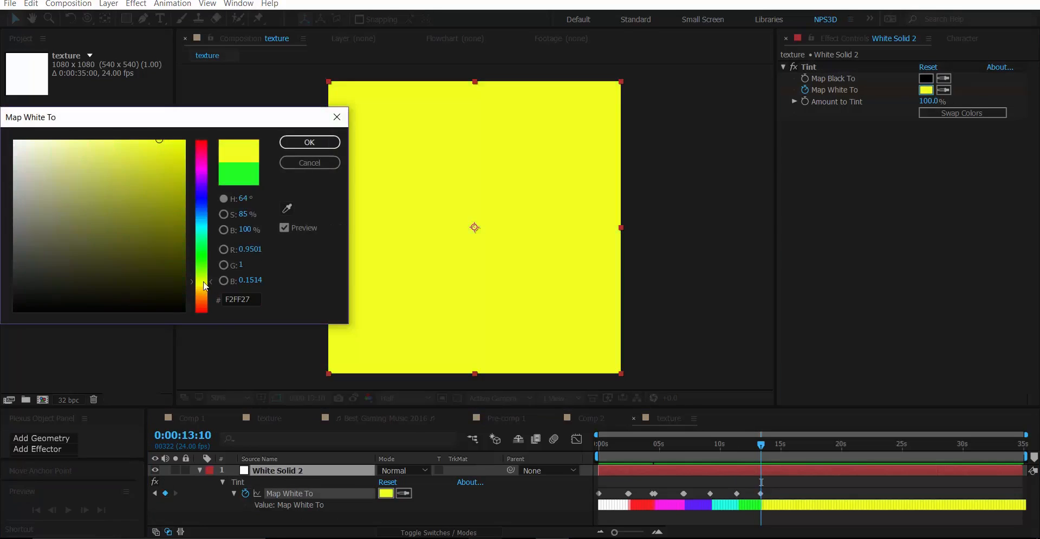
key(Return)
- Hold the yellow with a keyframe and change Map White To to orange two frames on, at 0:00:15:12
click(785, 446)
click(87, 510)
click(86, 510)
click(926, 90)
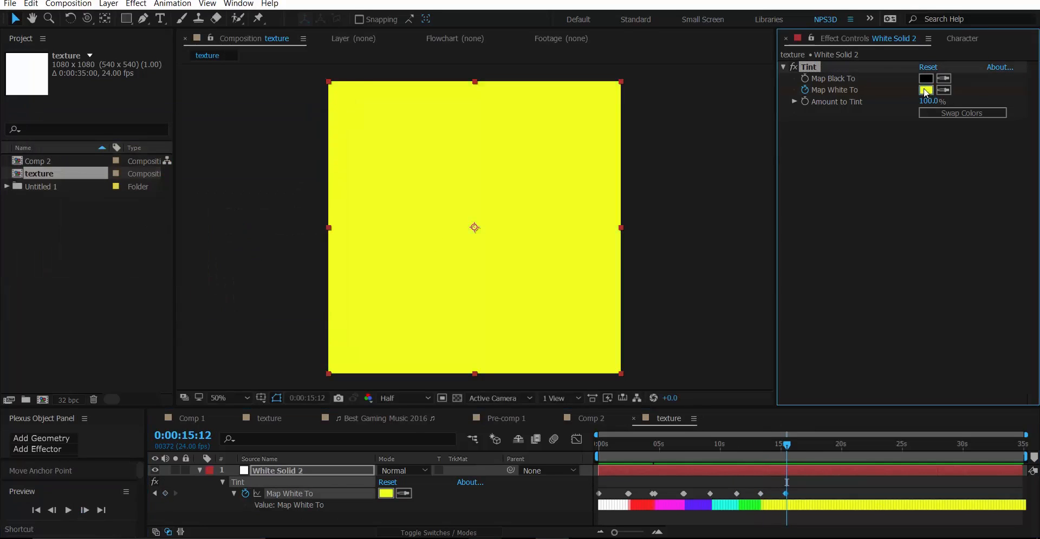
drag(200, 291, 200, 302)
click(309, 142)
- Hold the orange with a keyframe at 0:00:17:19 and return Map White To to white at 0:00:17:21
click(812, 445)
drag(812, 445, 815, 445)
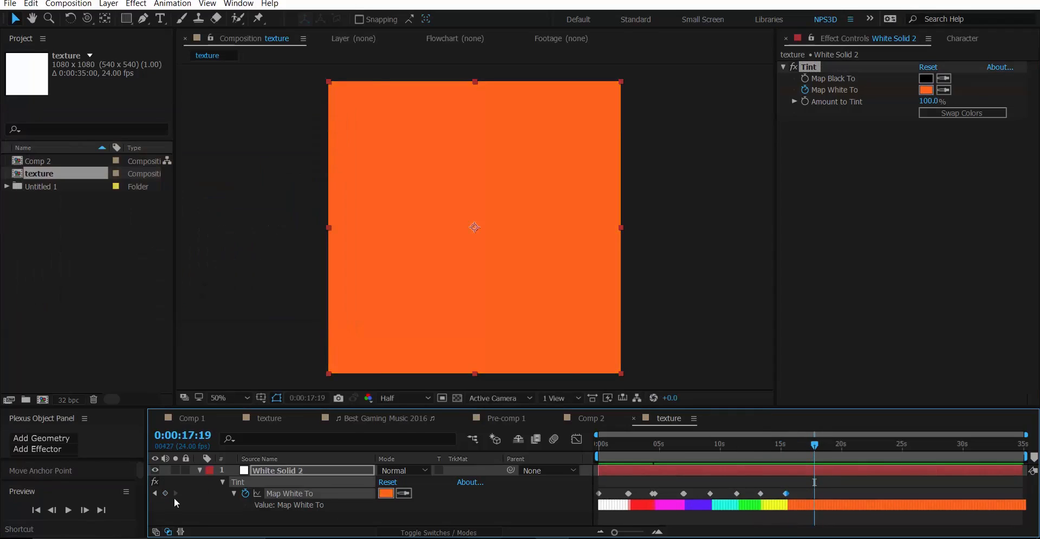
click(166, 494)
click(87, 510)
click(87, 509)
click(927, 90)
drag(24, 191, 13, 139)
click(309, 143)
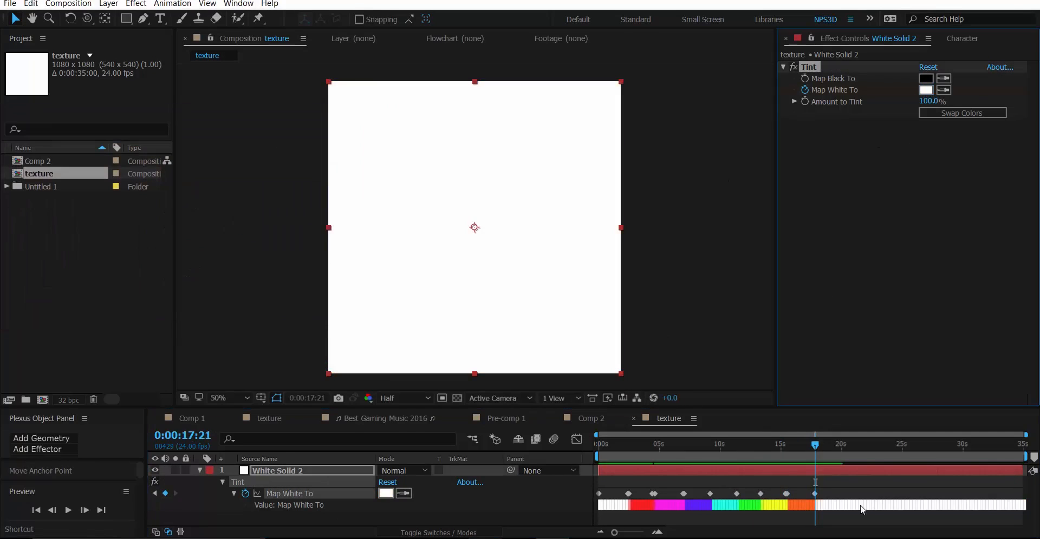
- Copy every Map White To keyframe except the first, paste them at 0:00:19:20, and return to the composition's start
drag(852, 488, 588, 493)
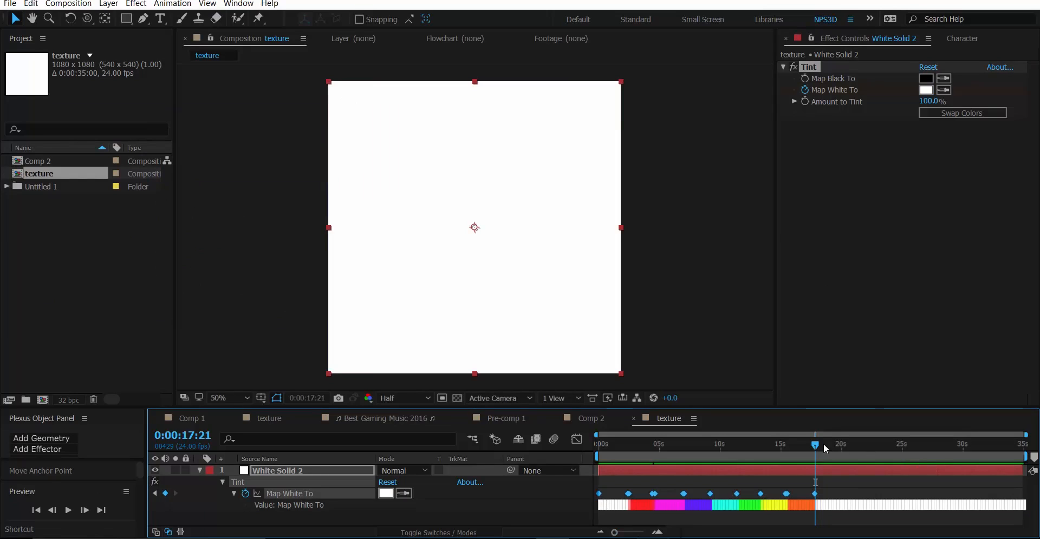
drag(828, 445, 840, 443)
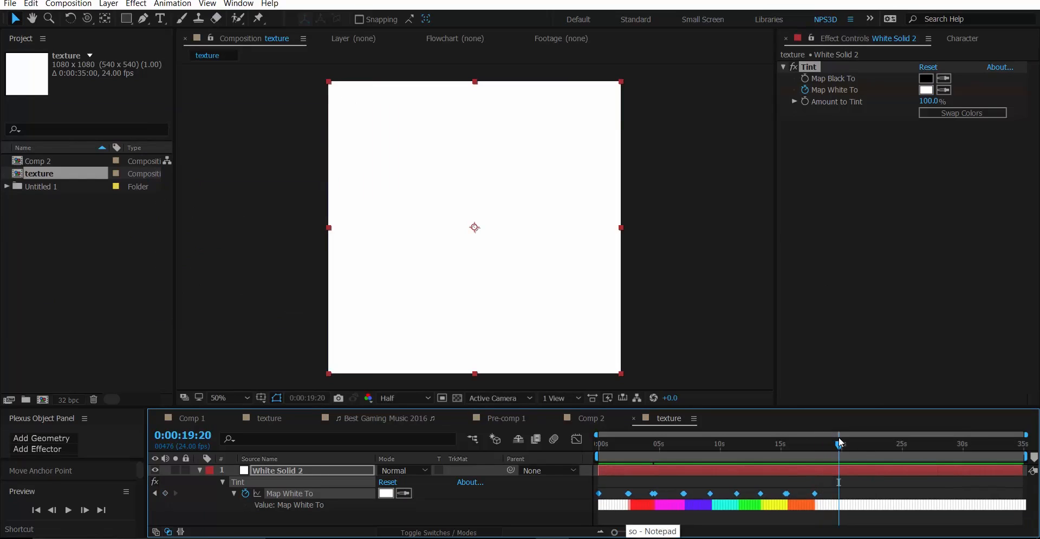
click(737, 486)
drag(823, 487, 624, 494)
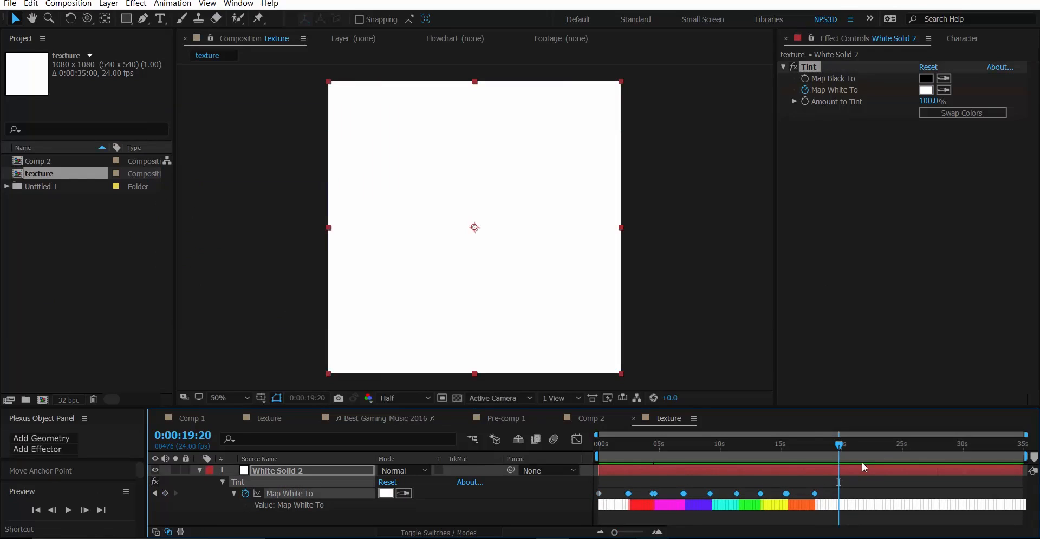
key(ctrl+c)
key(ctrl+v)
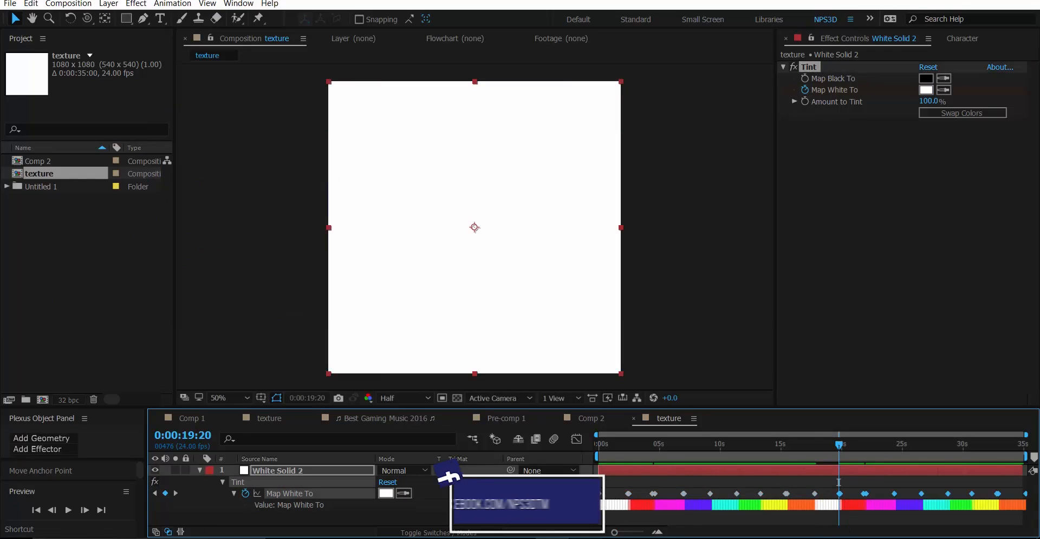
key(Home)
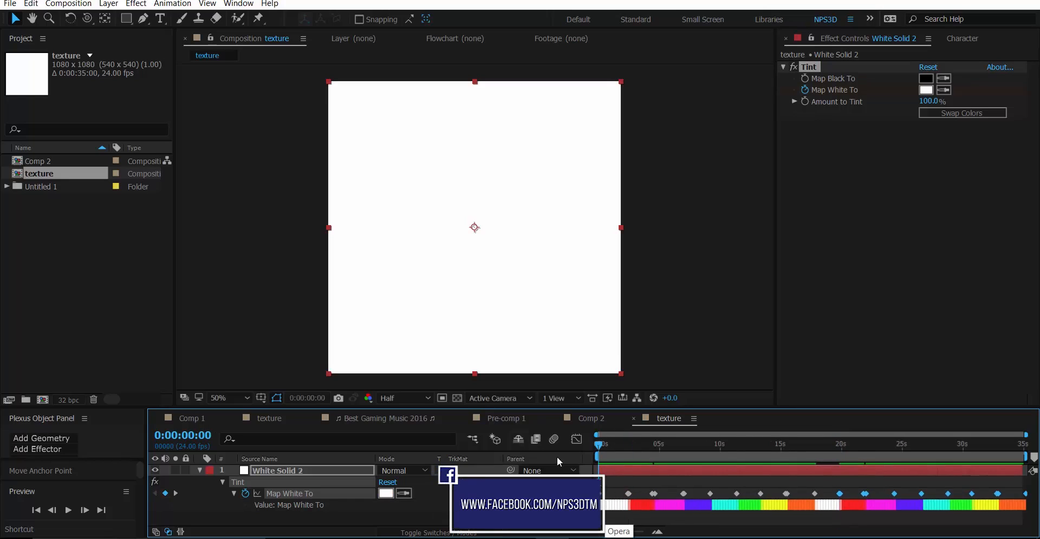
- Preview the solid's colour animation, stop at 0:00:00:20, and collapse the White Solid 2 layer's properties
key(space)
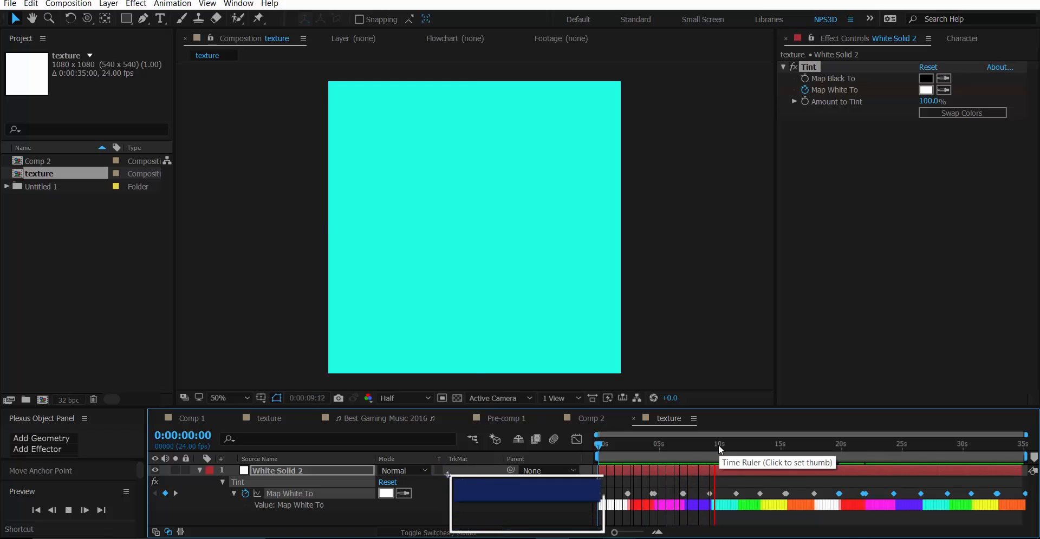
drag(718, 444, 609, 482)
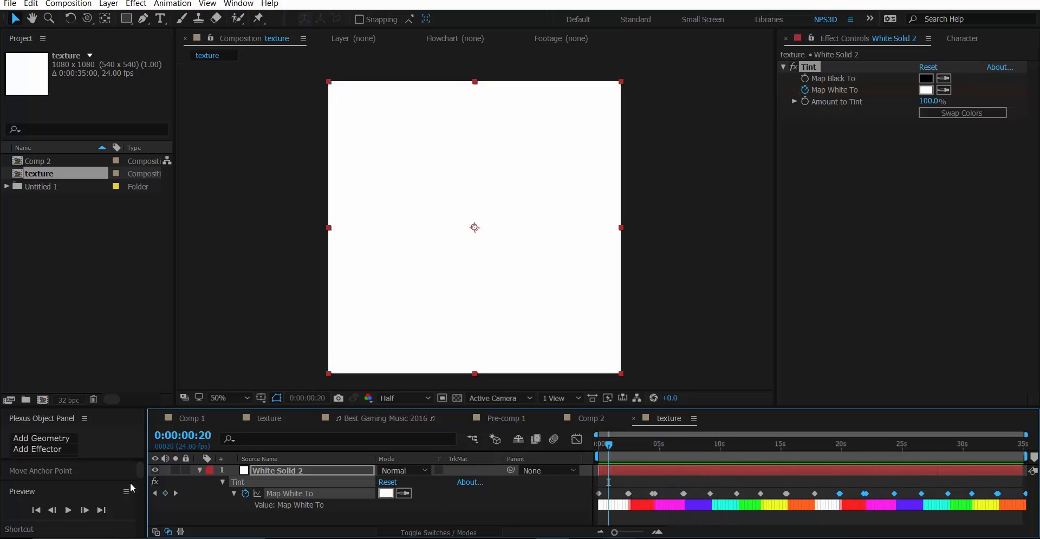
click(199, 471)
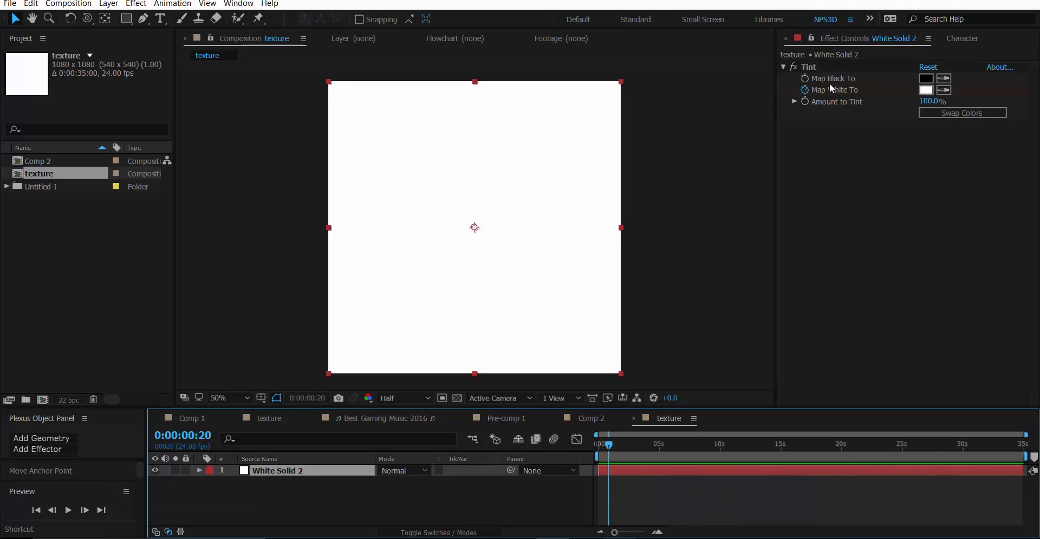
- Copy the animated Tint effect from White Solid 2 and switch to the Comp 2 composition
click(809, 67)
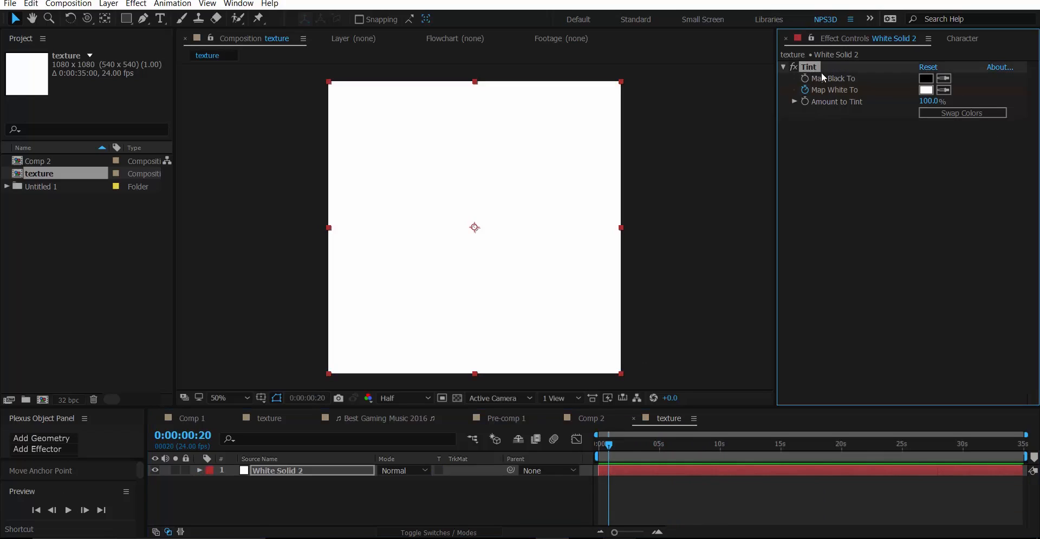
click(855, 168)
click(819, 64)
click(587, 421)
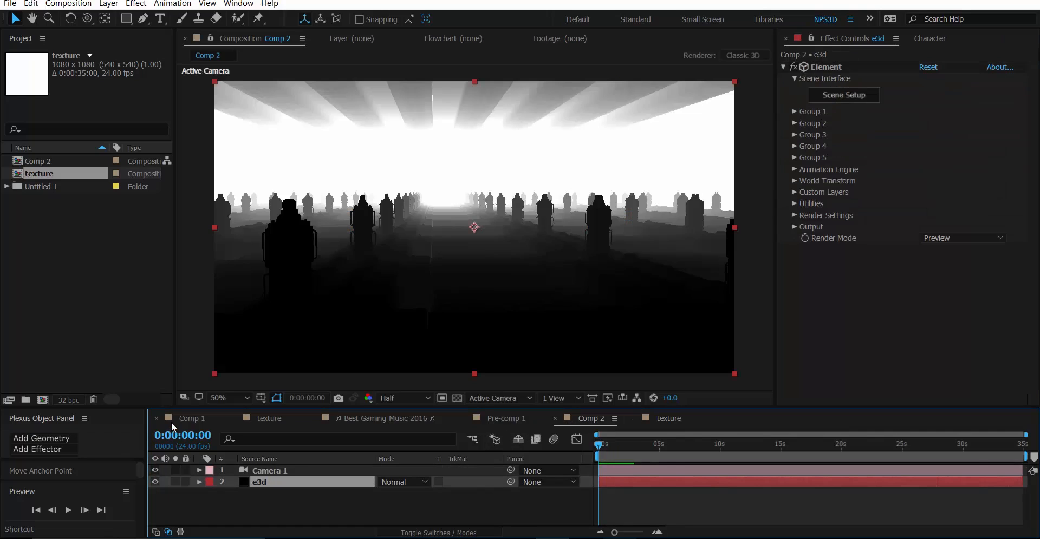
- Close the timelines of Comp 1, the older texture composition, the gaming music composition and Pre-comp 1
click(157, 420)
click(157, 420)
click(160, 421)
click(160, 421)
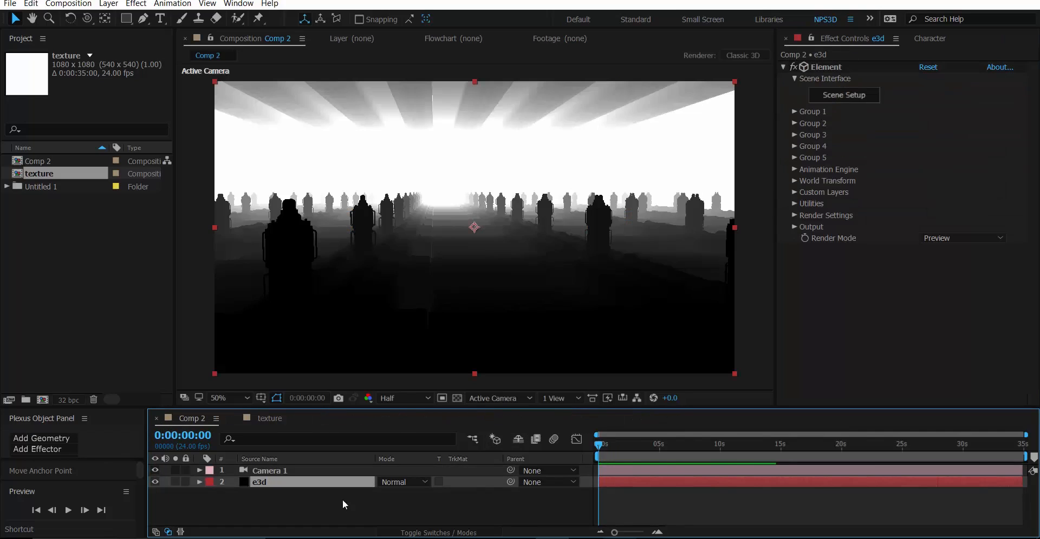
- Paste the Tint effect onto the e3d layer and preview the colour changes up to 0:00:13:07
click(934, 301)
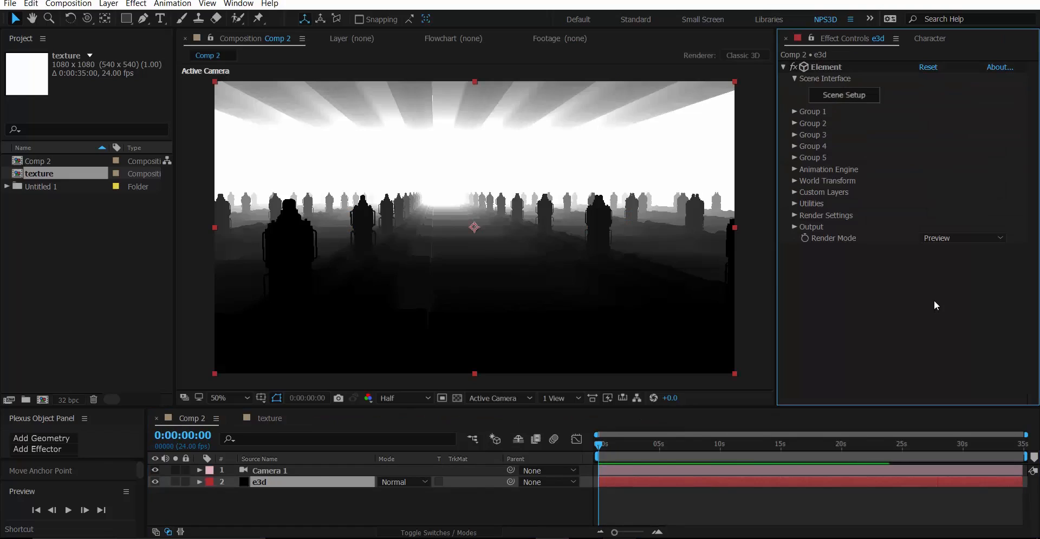
key(ctrl+v)
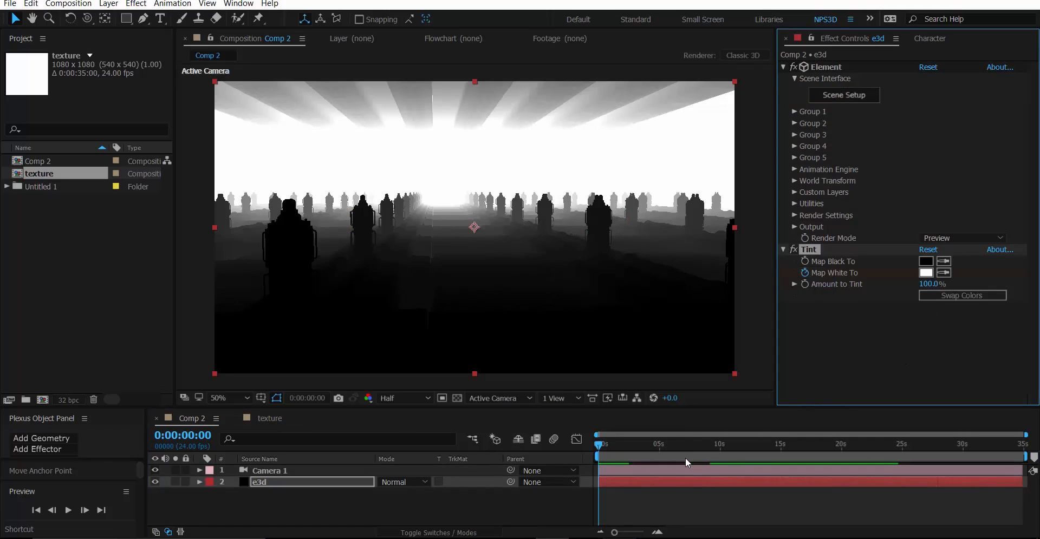
key(space)
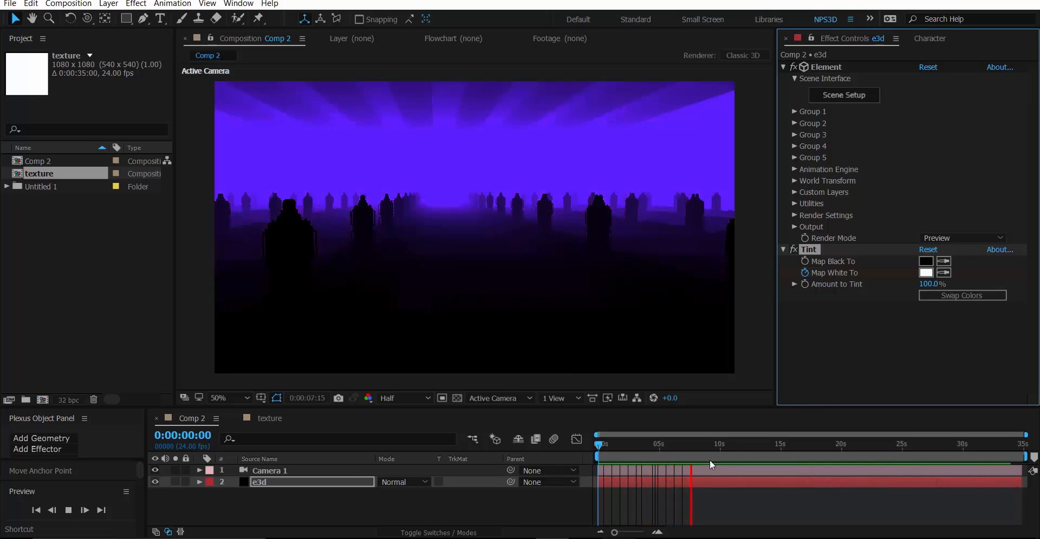
drag(694, 453, 760, 444)
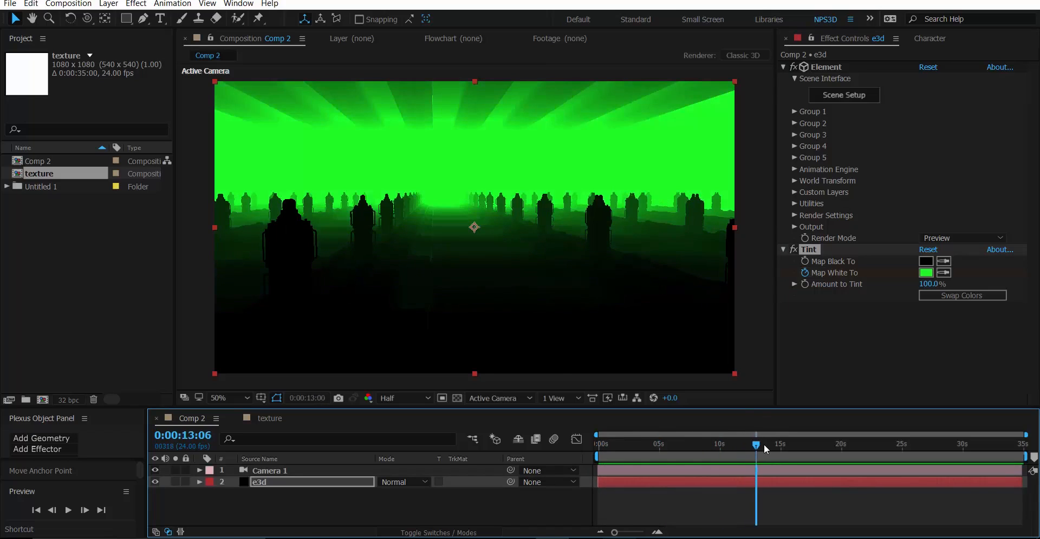
click(341, 483)
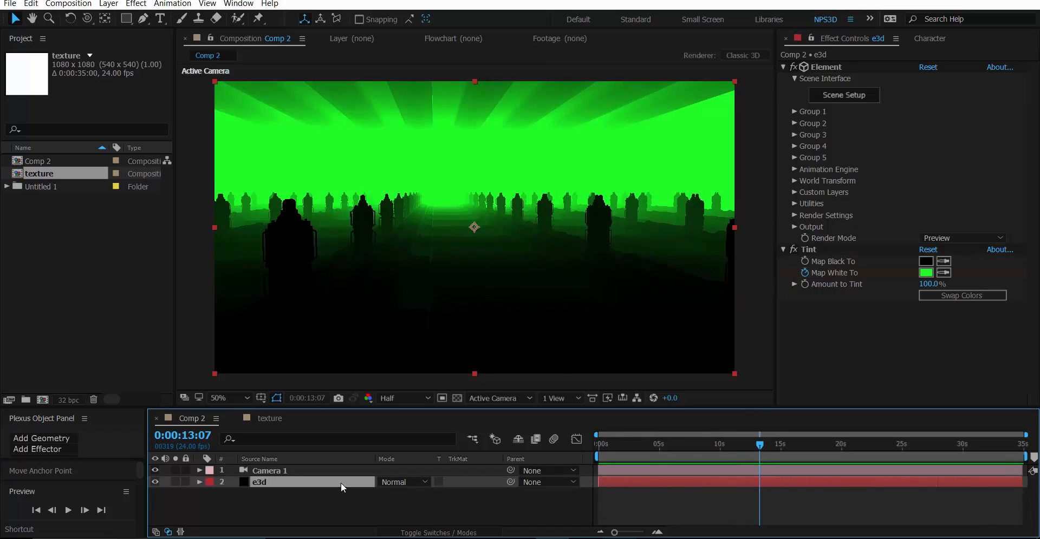
key(ctrl+d)
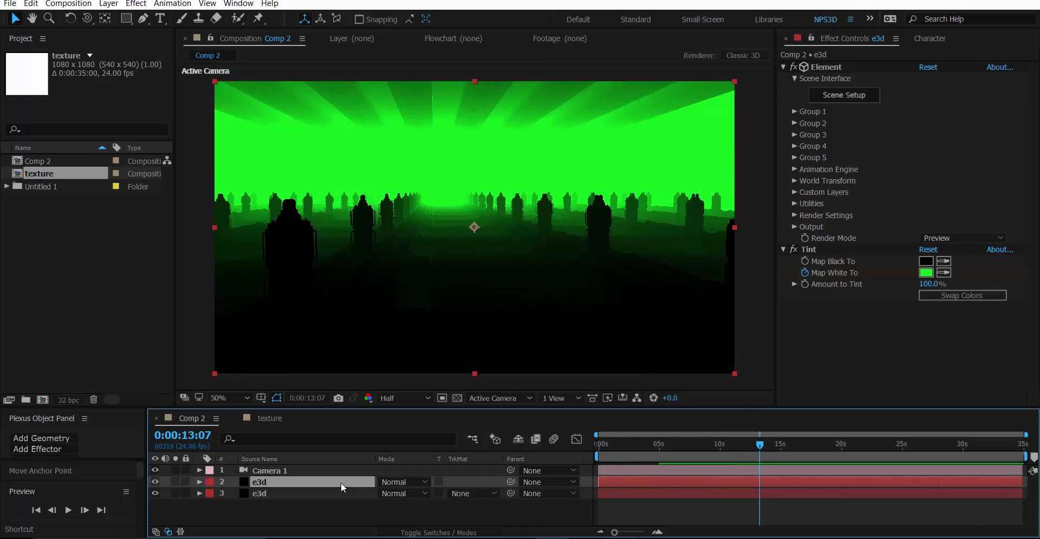
key(ctrl+z)
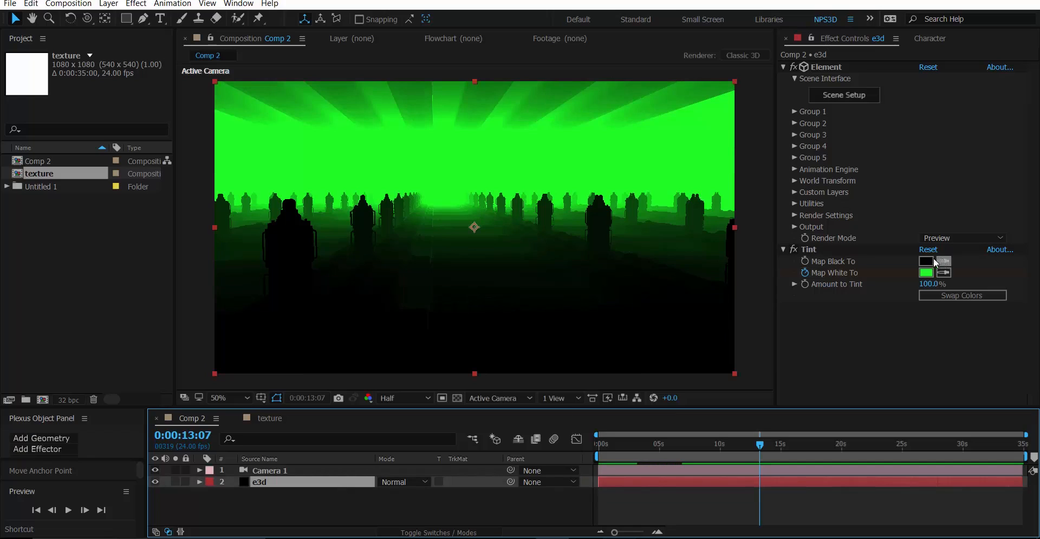
- Add the texture composition to Comp 2 as the lowest layer and hide it
click(826, 67)
click(73, 226)
drag(65, 174, 353, 500)
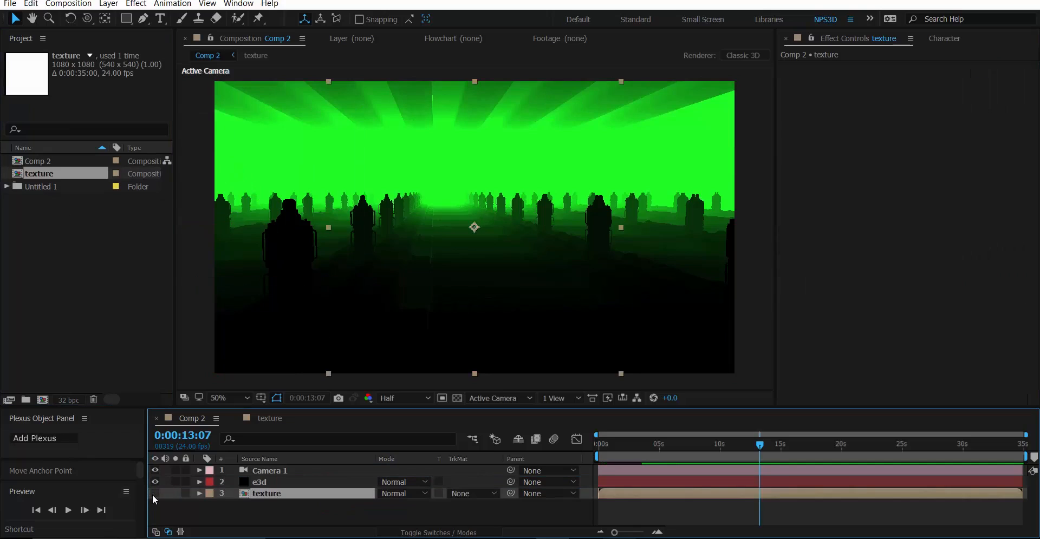
- Assign the texture layer as Layer 1 in the Custom Texture Maps of the e3d layer's Element effect
click(286, 483)
click(795, 192)
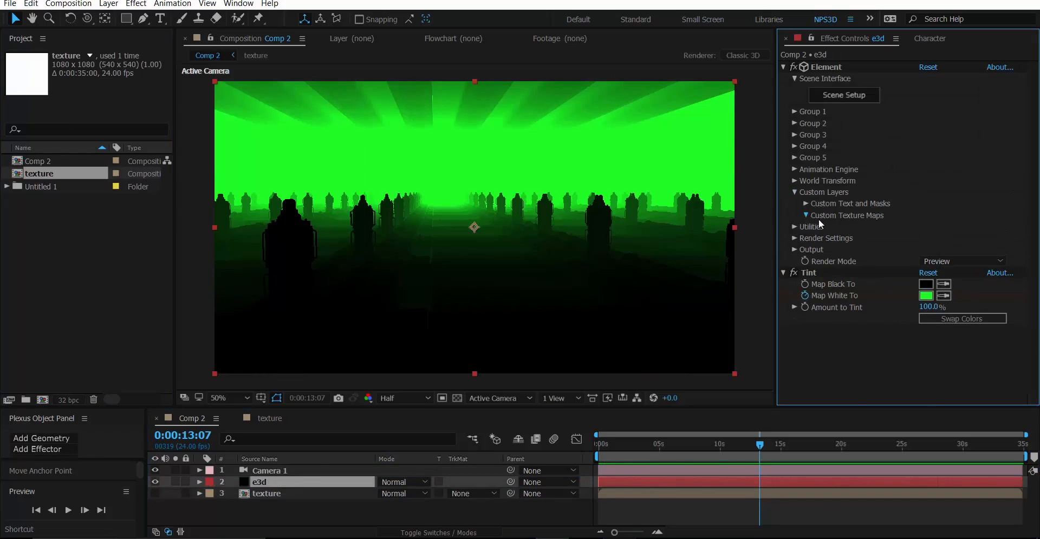
click(805, 216)
click(942, 169)
click(958, 213)
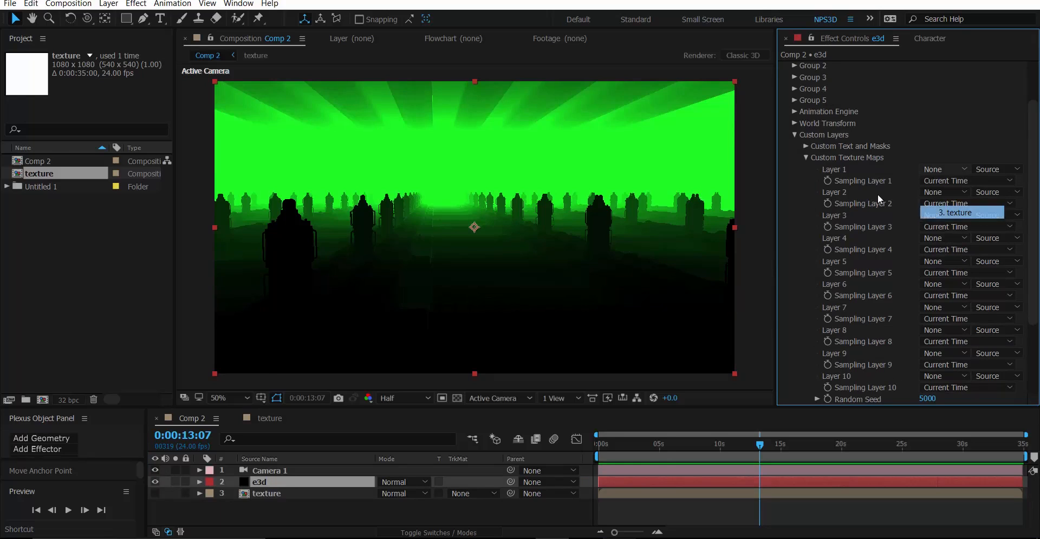
click(794, 135)
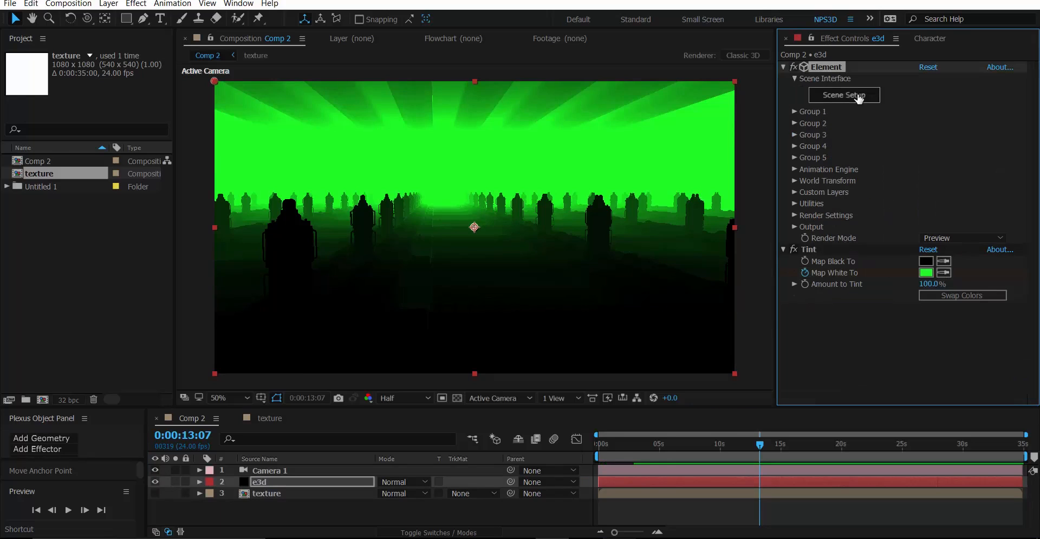
- In Element's Scene Setup, set the illumination texture of the "our light" material to Custom Layer 1 (texture)
click(859, 98)
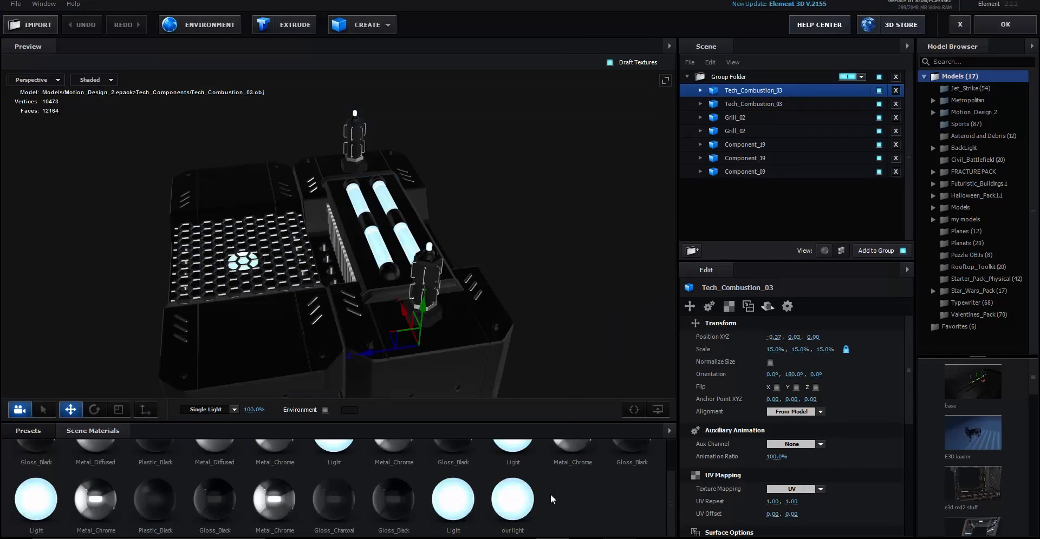
click(512, 499)
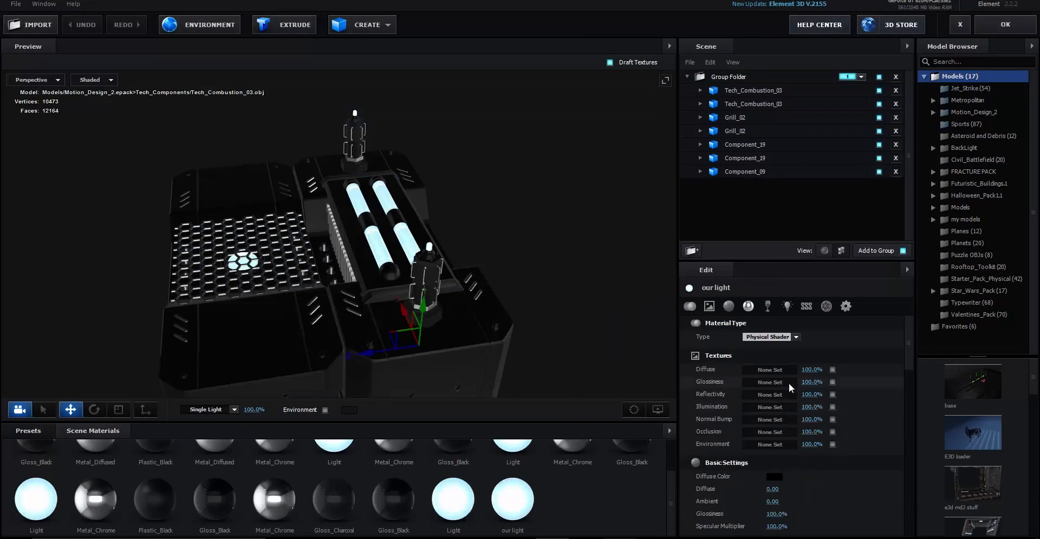
click(770, 407)
click(782, 340)
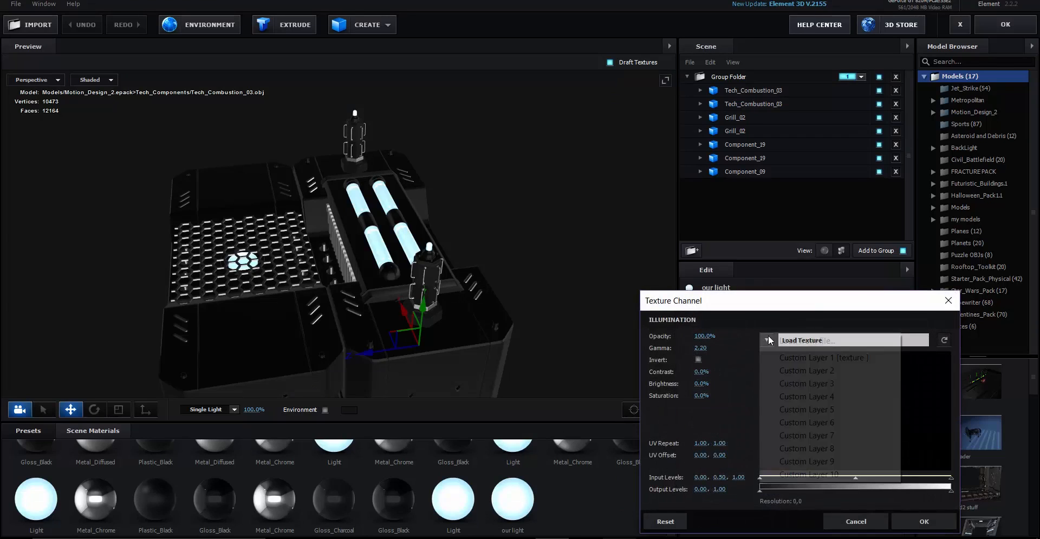
click(800, 354)
click(906, 522)
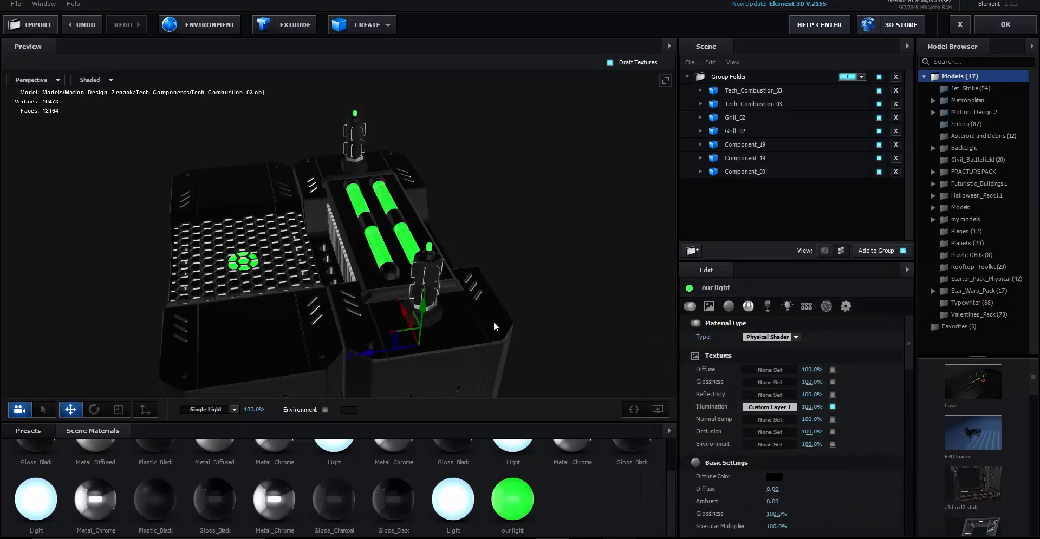
- Set the light material's illumination Fresnel to -0.92 and intensity to 619%, and apply the scene changes
drag(495, 323, 523, 318)
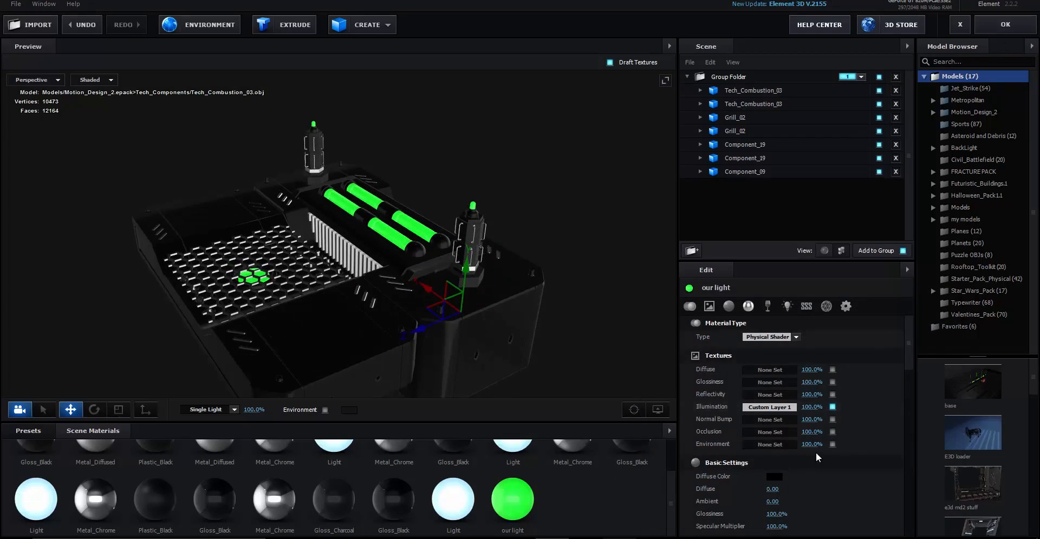
scroll(776, 488, down, 6)
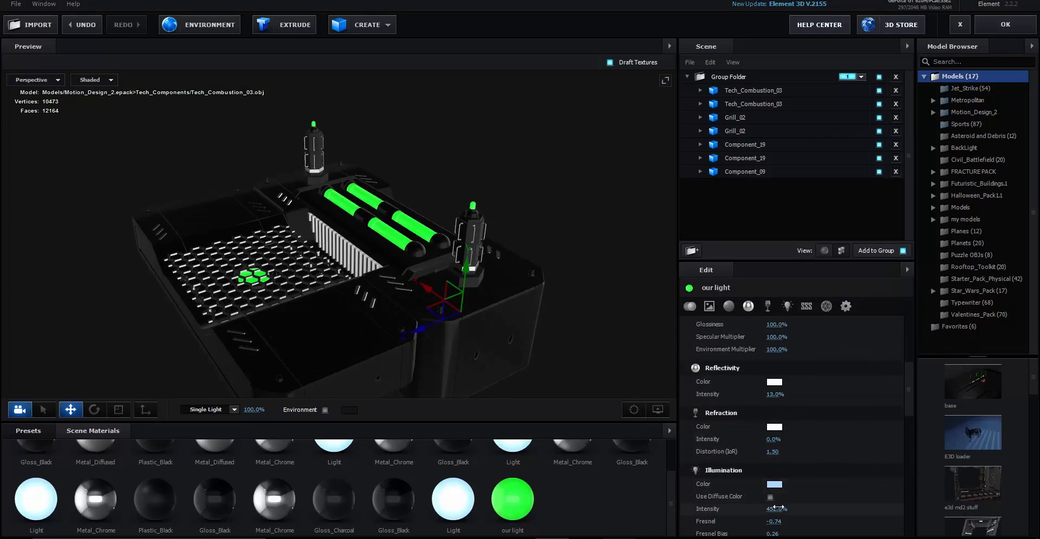
mouse_move(780, 521)
mouse_down()
mouse_move(757, 521)
mouse_move(767, 523)
mouse_up()
drag(585, 352, 524, 339)
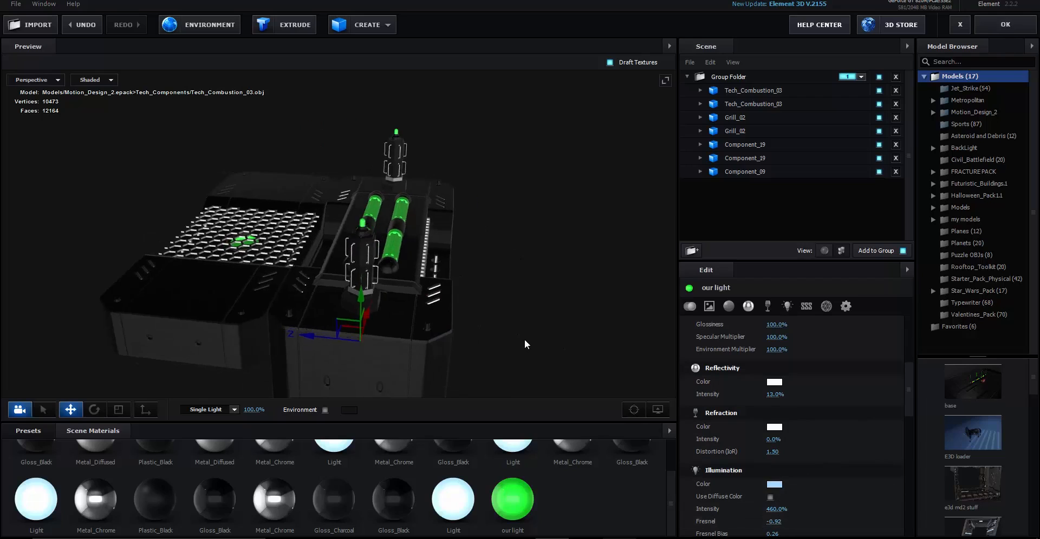
scroll(524, 335, up, 5)
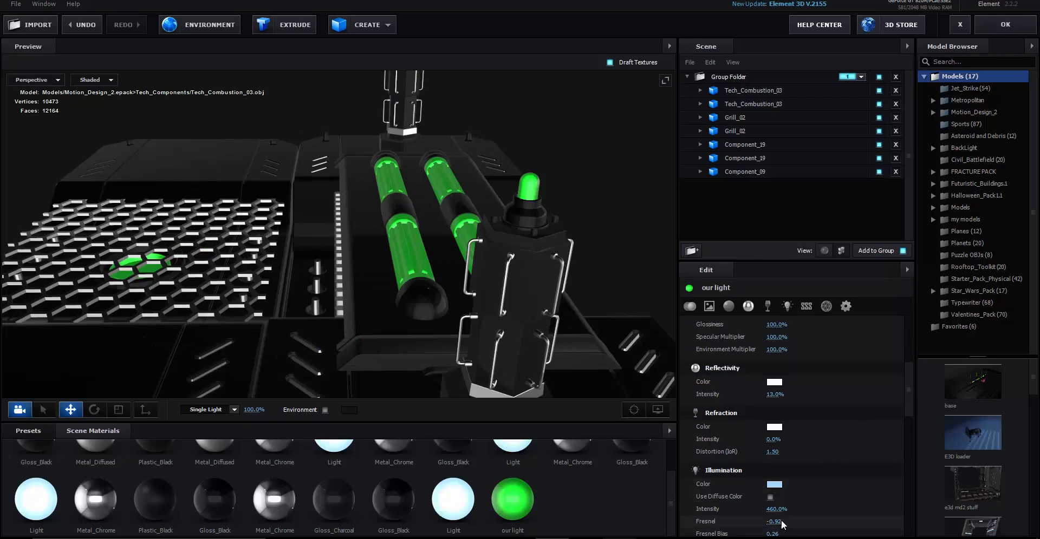
drag(785, 511, 850, 504)
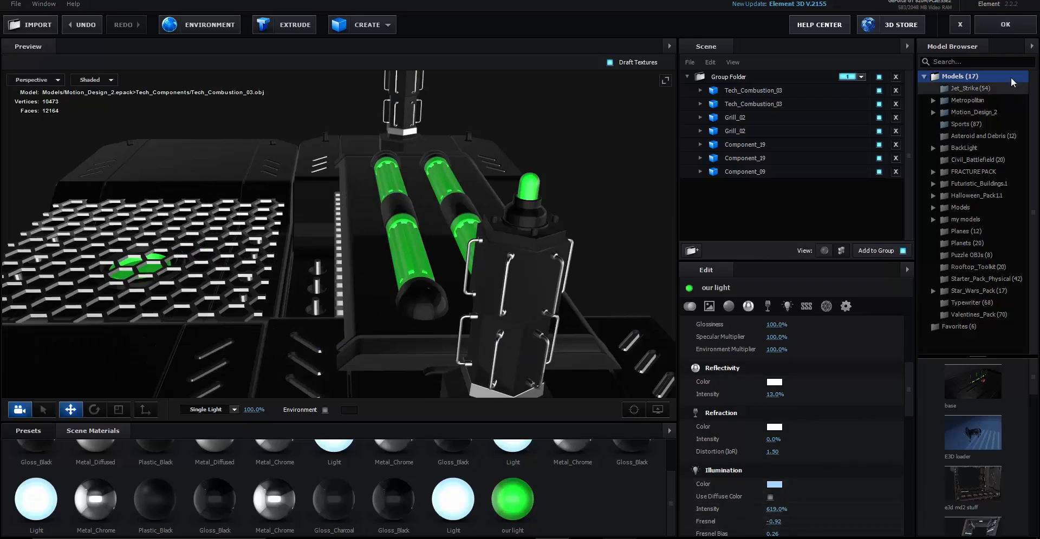
click(1006, 24)
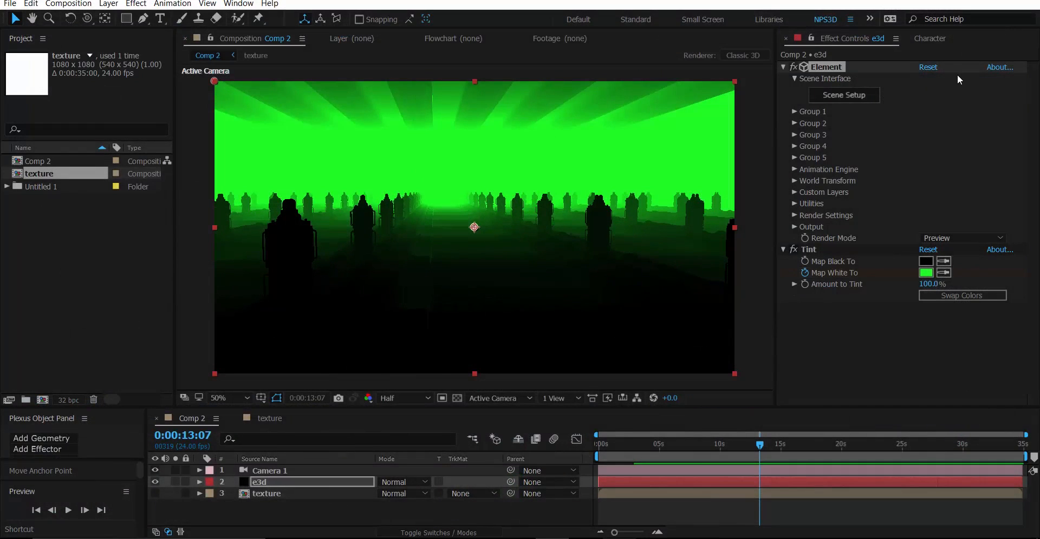
- Duplicate the e3d layer and delete the Tint effect from the upper copy
click(307, 486)
key(ctrl+d)
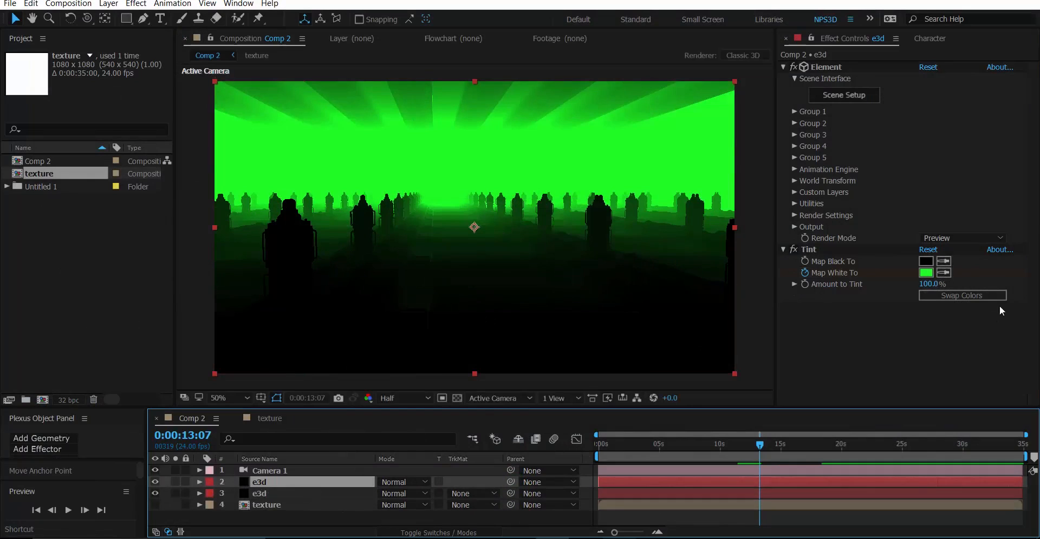
click(814, 249)
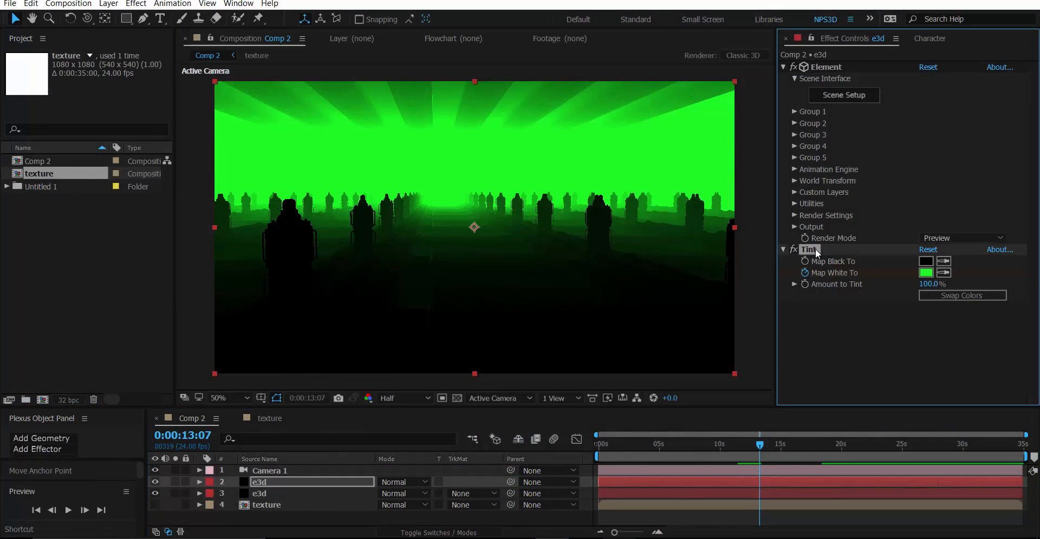
key(Delete)
- Set the upper e3d layer's Element output to show Illumination and check the light colours at 0:00:15:08 and 0:00:06:09
click(795, 228)
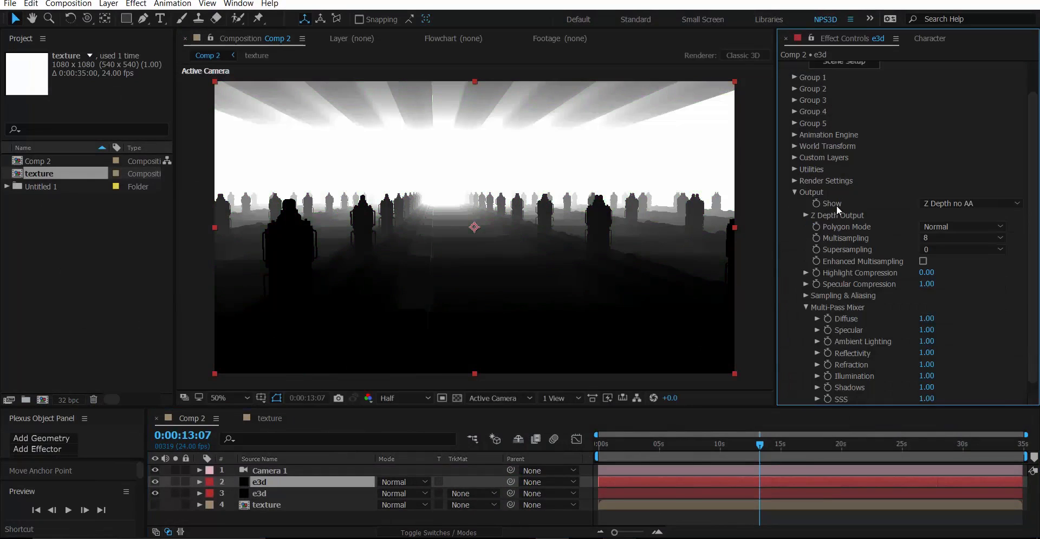
click(964, 205)
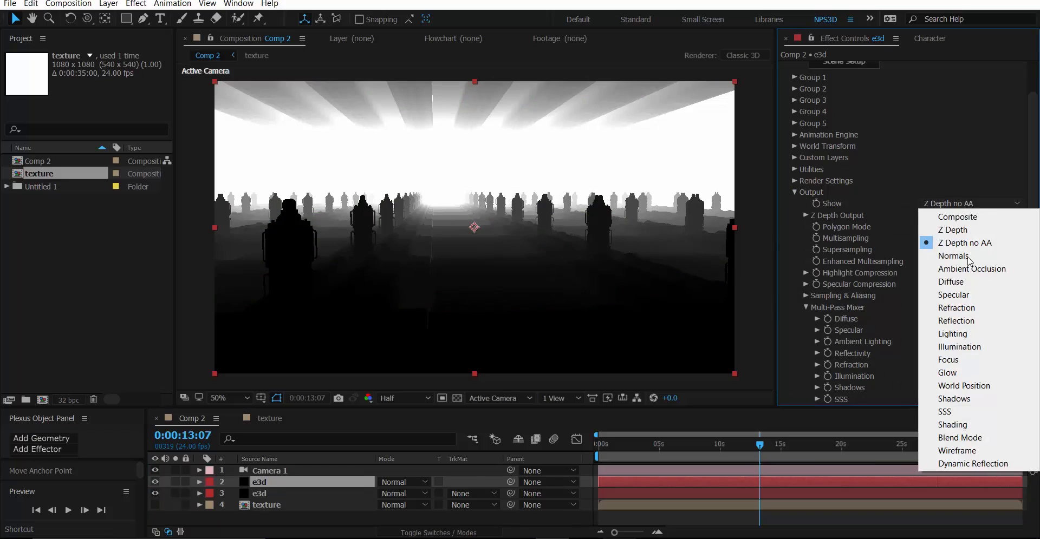
click(960, 347)
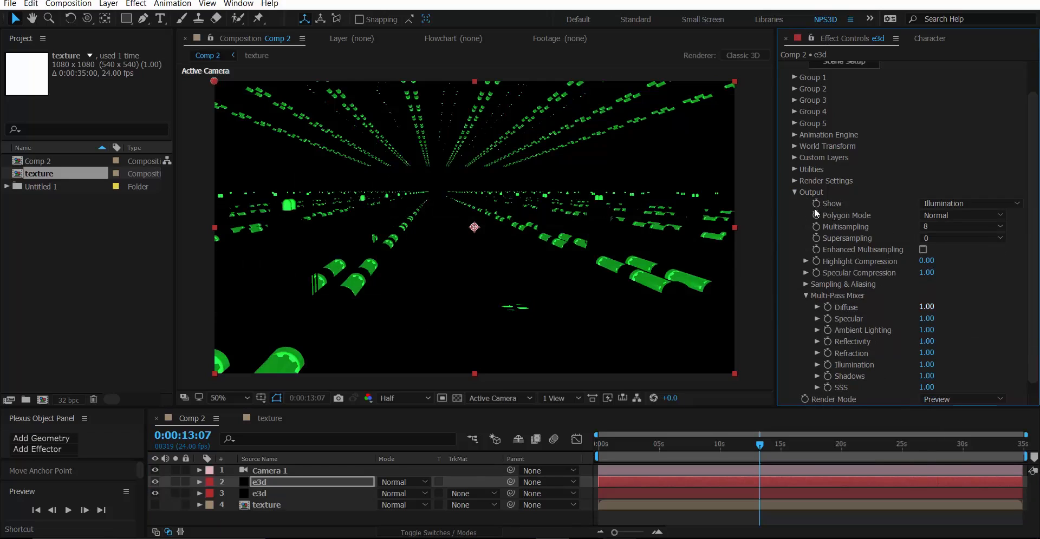
click(795, 193)
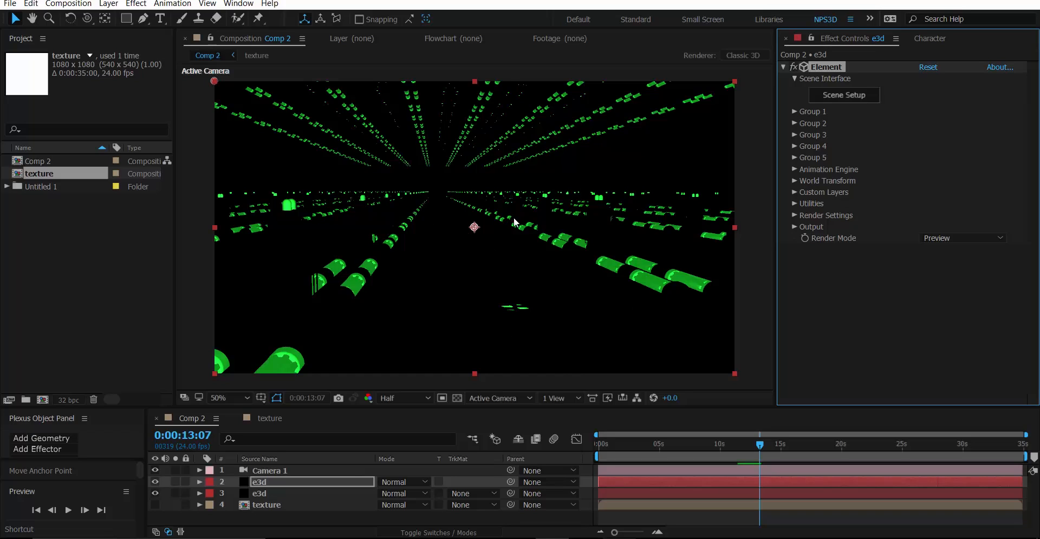
click(785, 446)
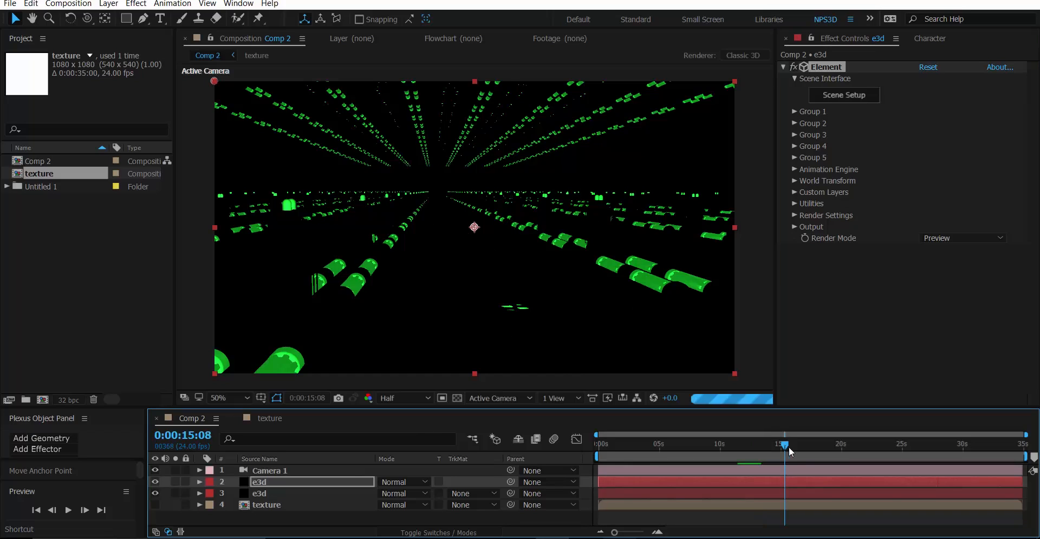
click(676, 445)
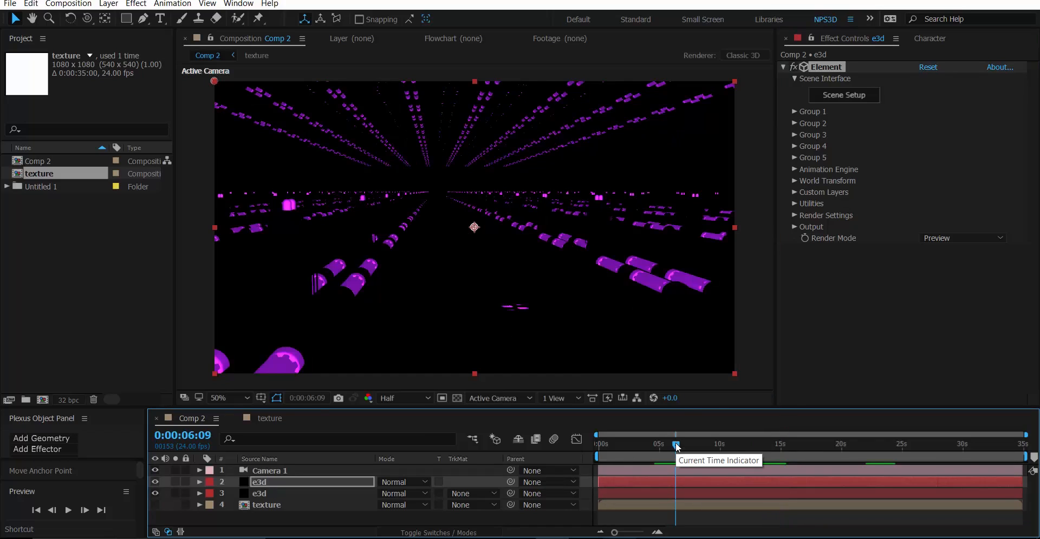
- Set the upper e3d layer's blending mode to Add
click(658, 445)
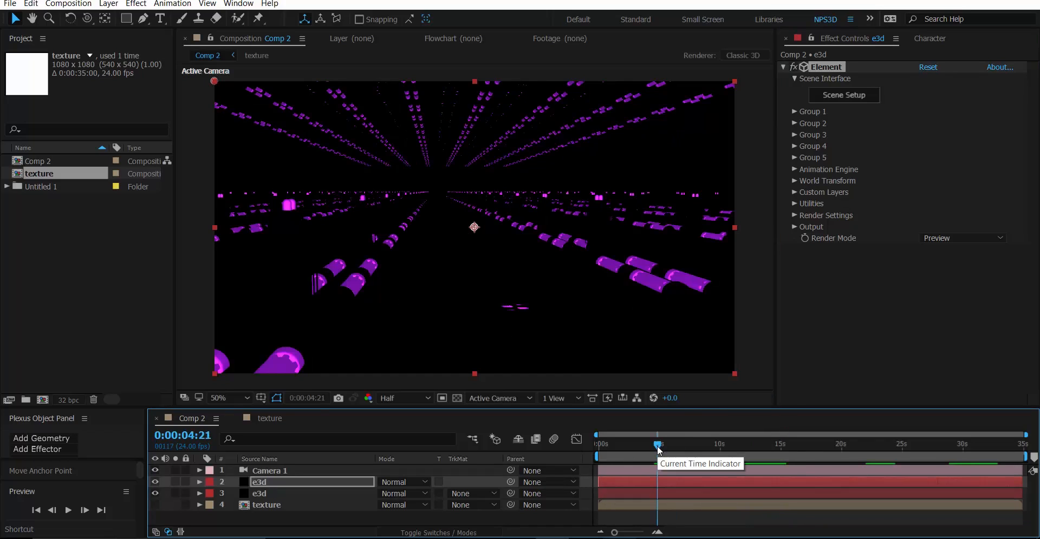
click(395, 482)
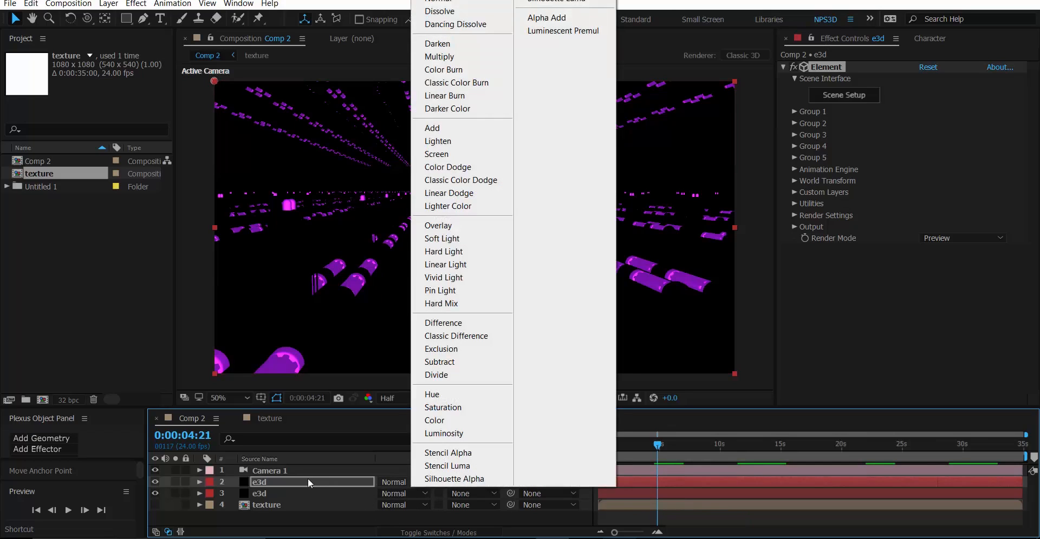
click(476, 128)
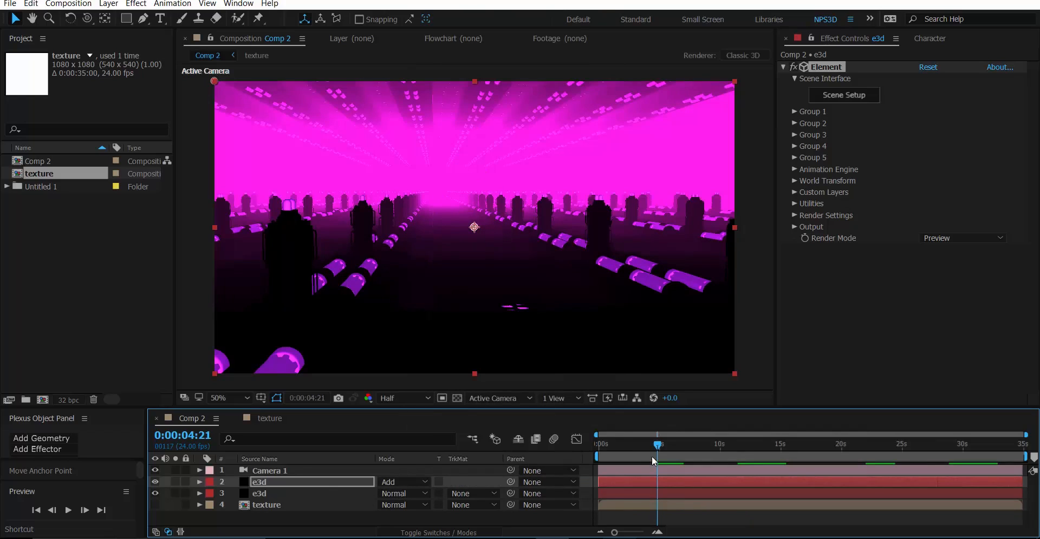
- Check the combined depth and light colours at several times between 0:00:02:02 and the later part of Comp 2
click(624, 453)
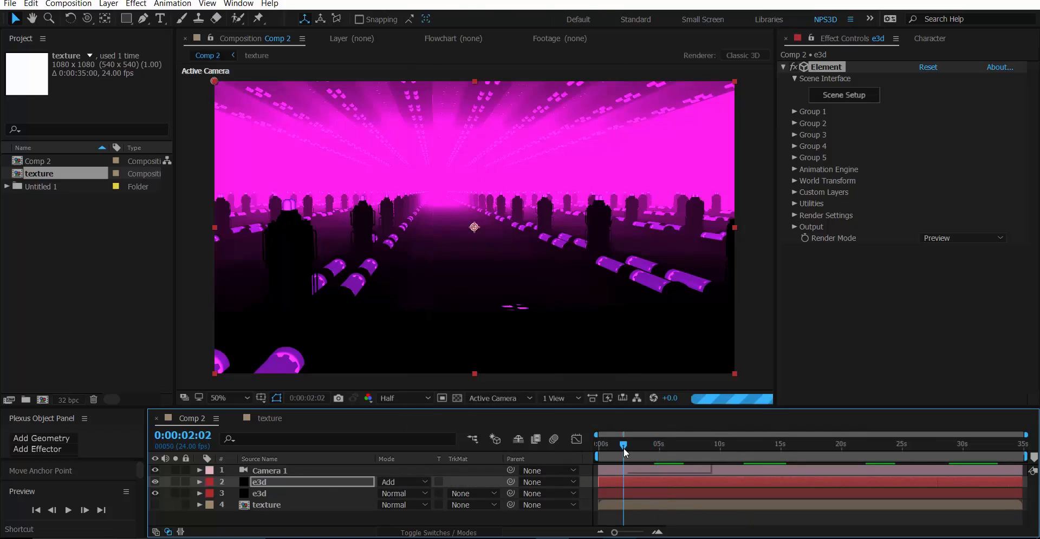
click(709, 454)
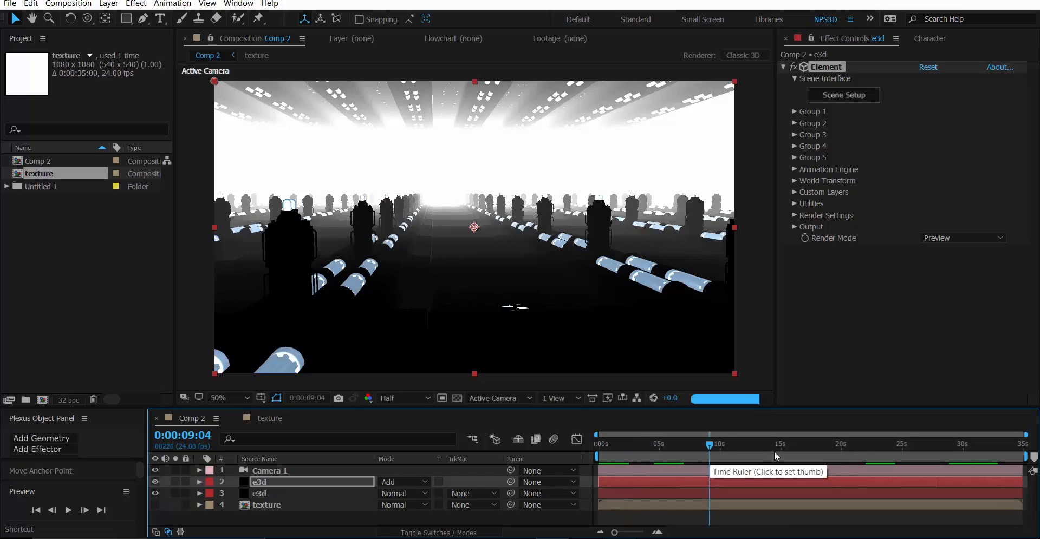
click(789, 450)
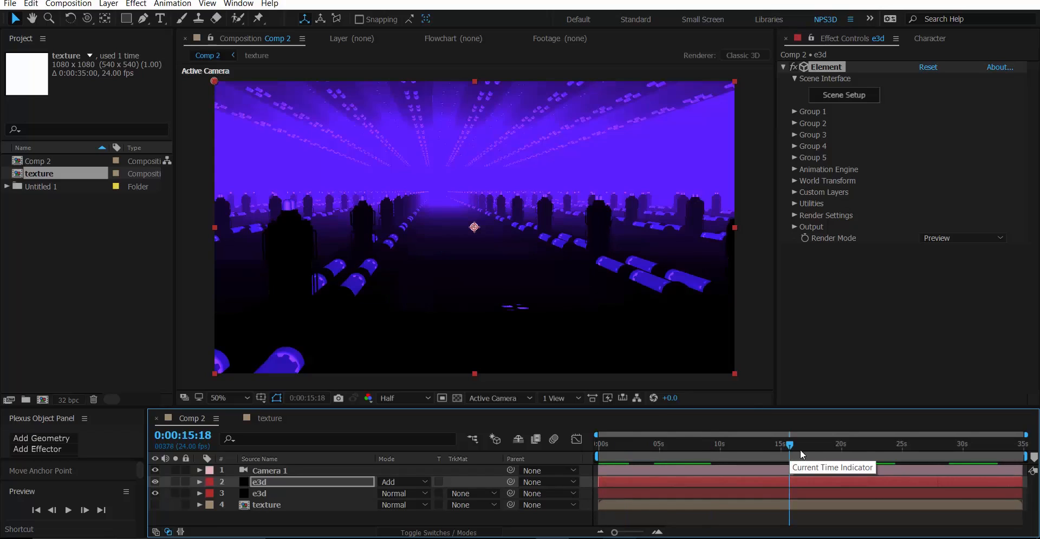
click(838, 449)
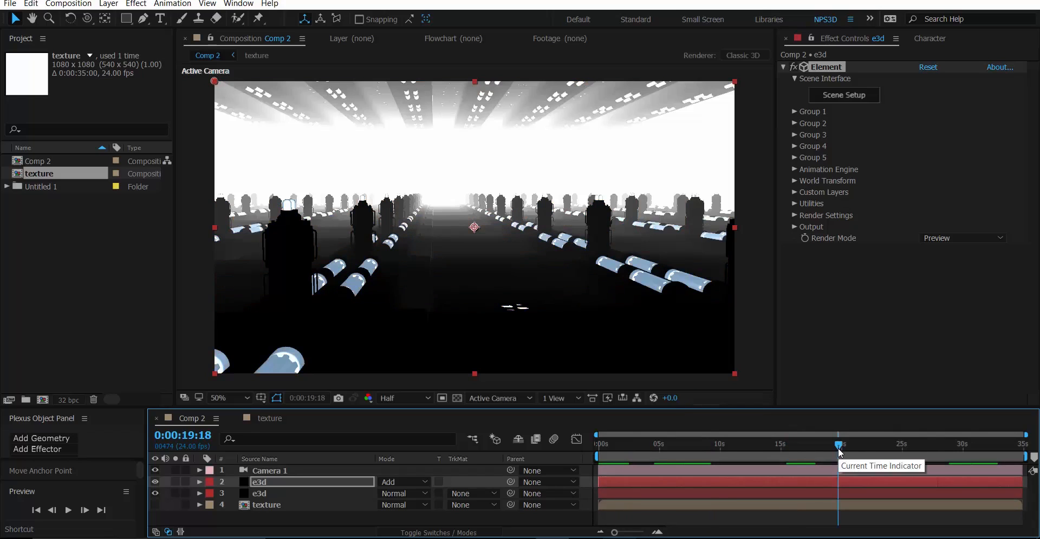
click(858, 449)
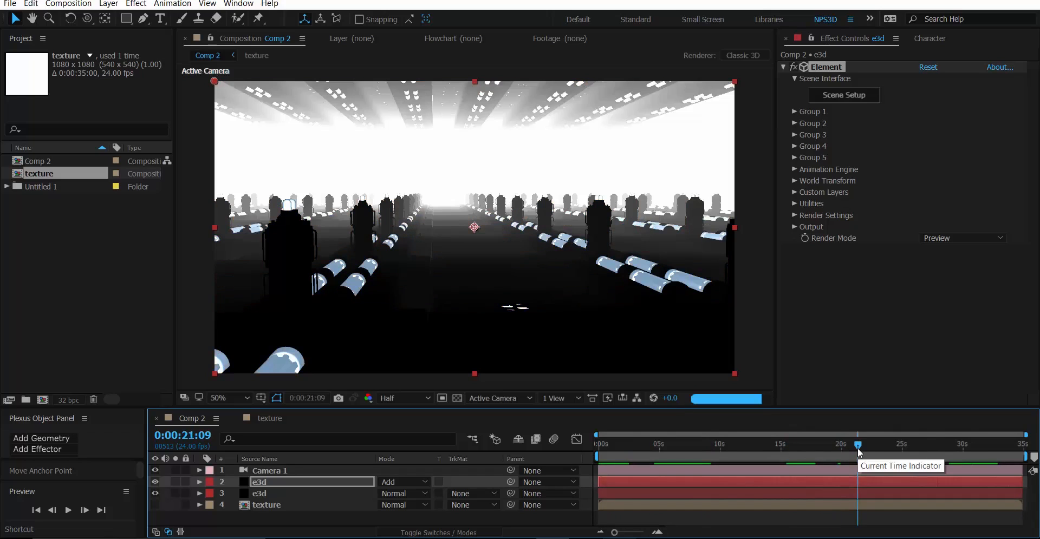
click(868, 449)
click(879, 449)
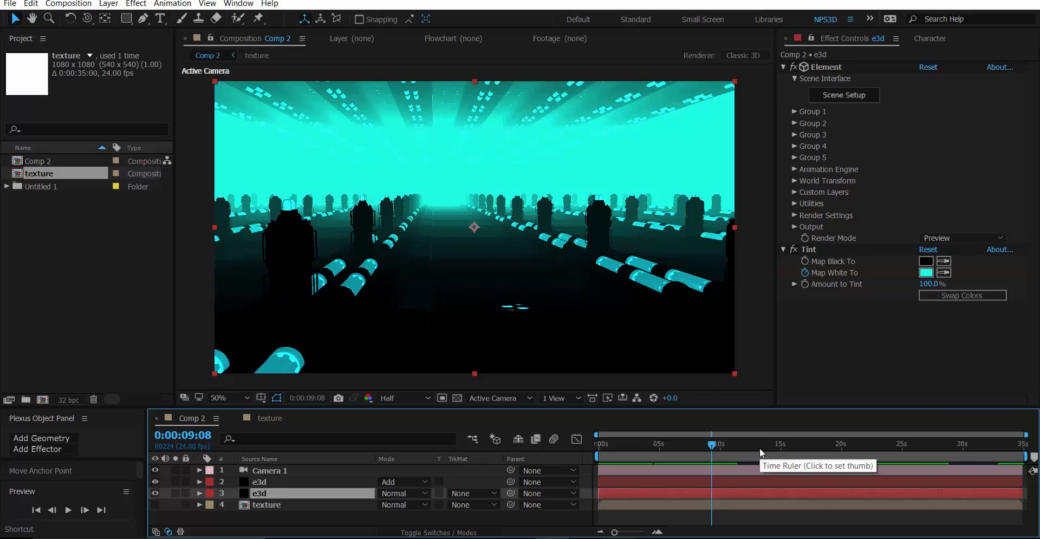
- Add a null object to Comp 2 above the lower e3d layer and make it a 3D layer
right_click(309, 521)
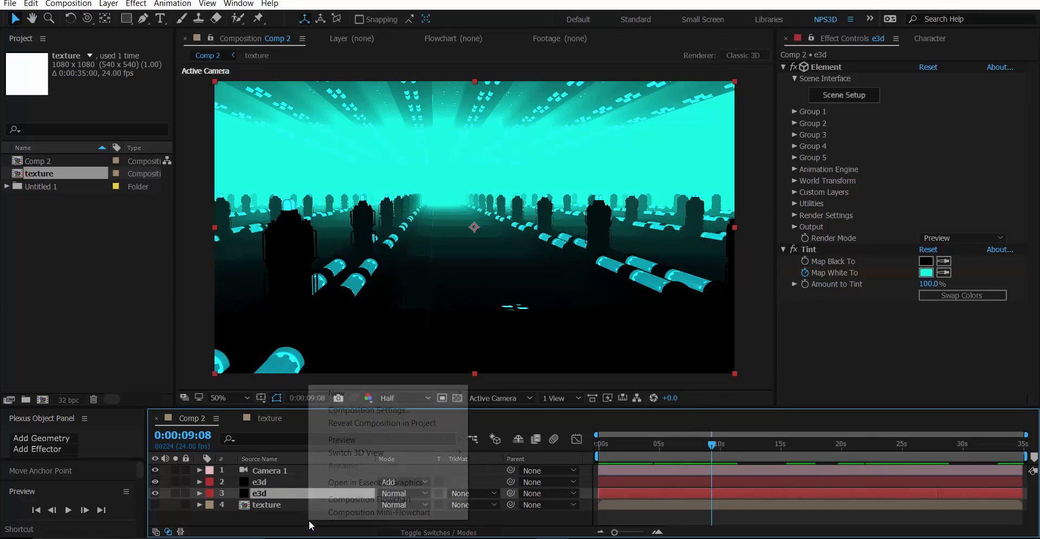
mouse_move(423, 393)
click(510, 463)
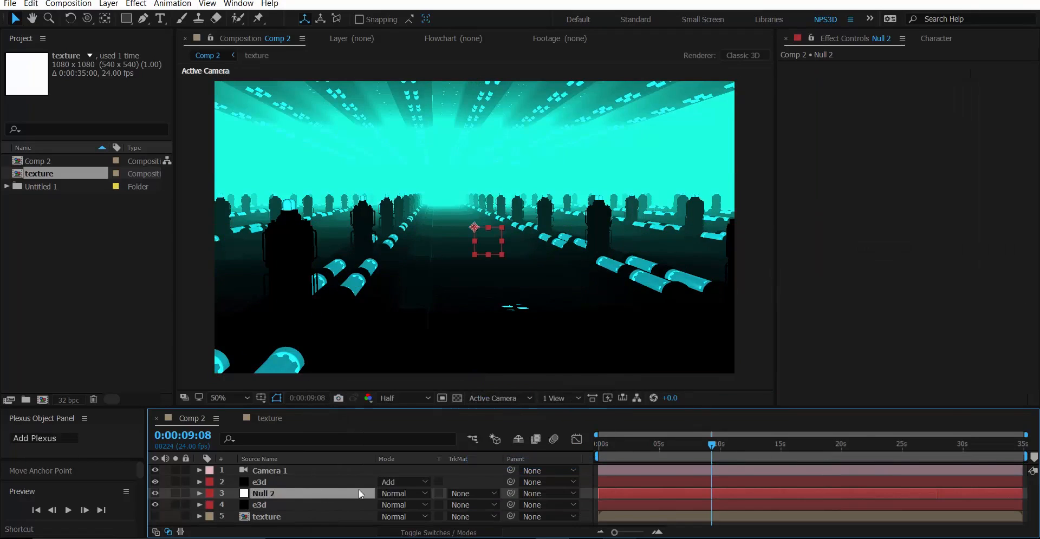
key(F4)
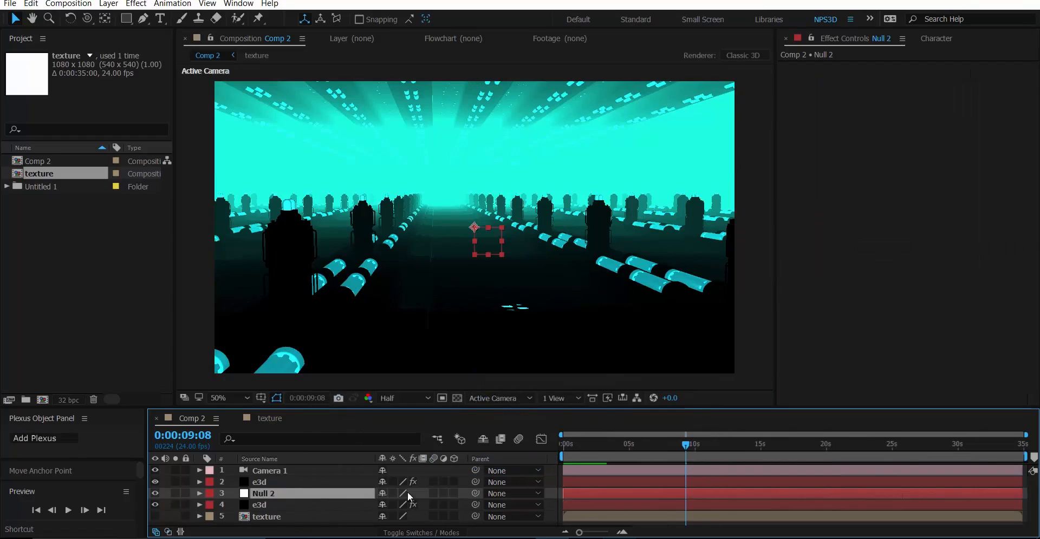
click(454, 493)
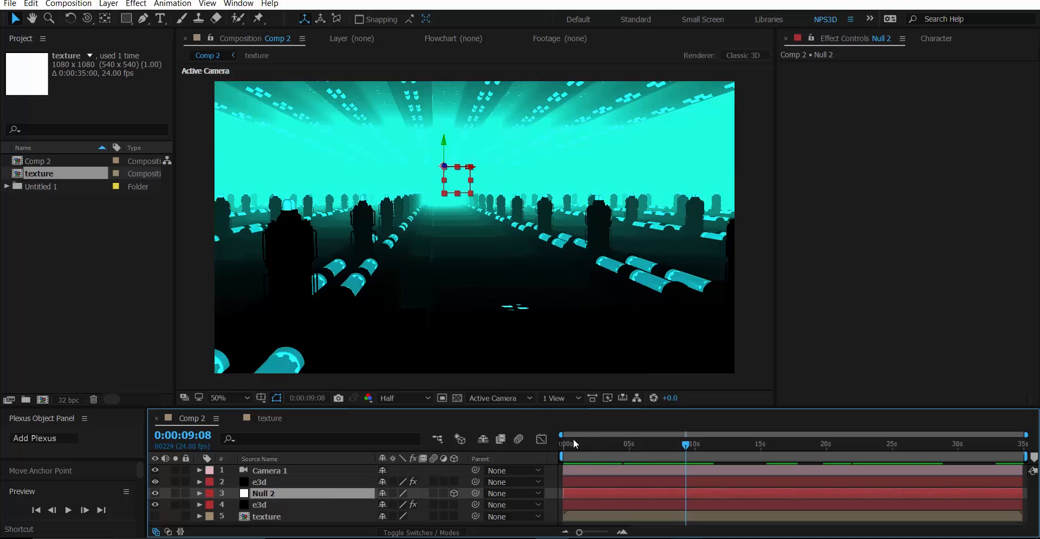
- Keyframe the null's Position at 0:00:00:00 and set its Z value to 521 at 0:00:34:23
drag(584, 440, 499, 444)
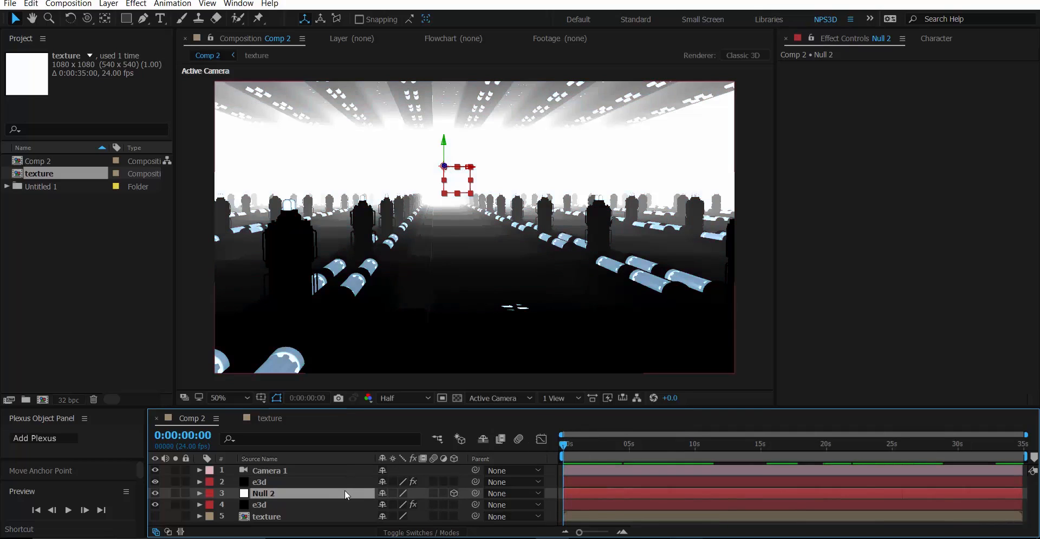
key(p)
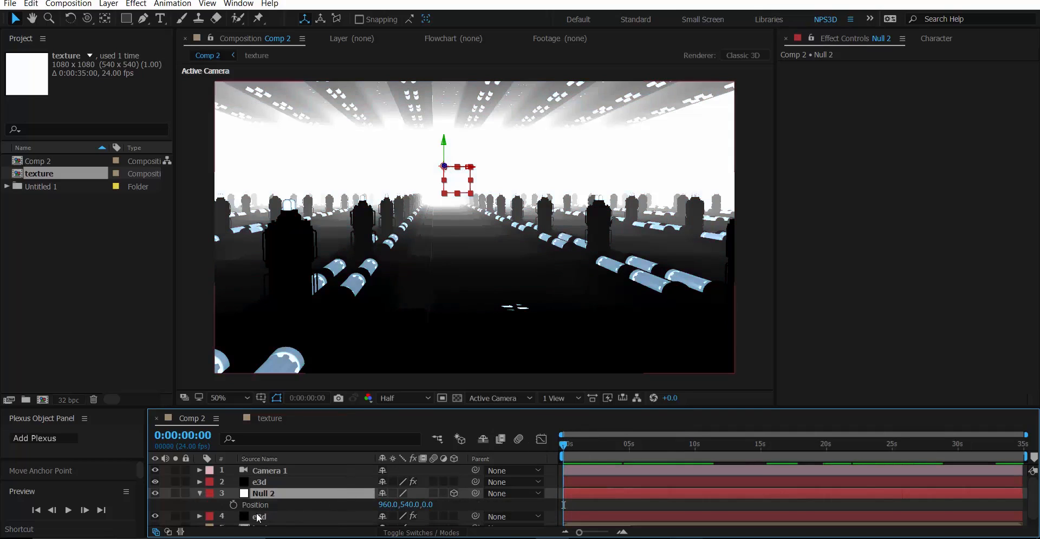
click(234, 504)
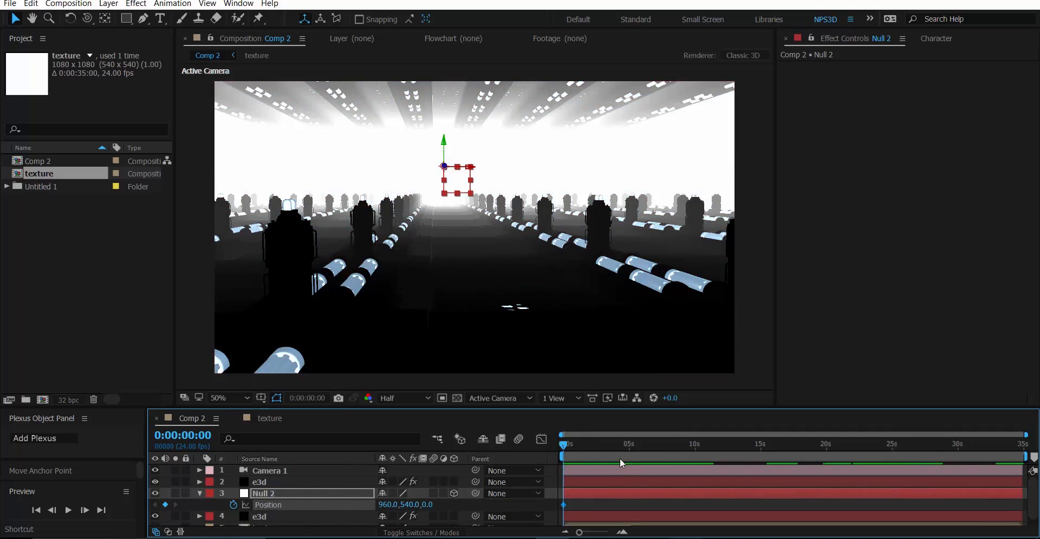
drag(576, 452, 1022, 445)
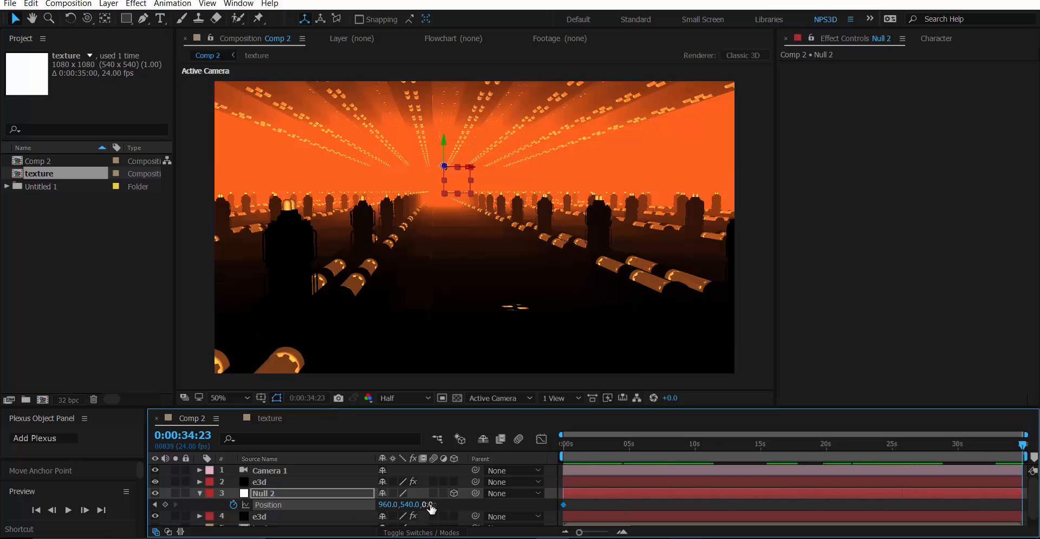
drag(432, 509, 735, 490)
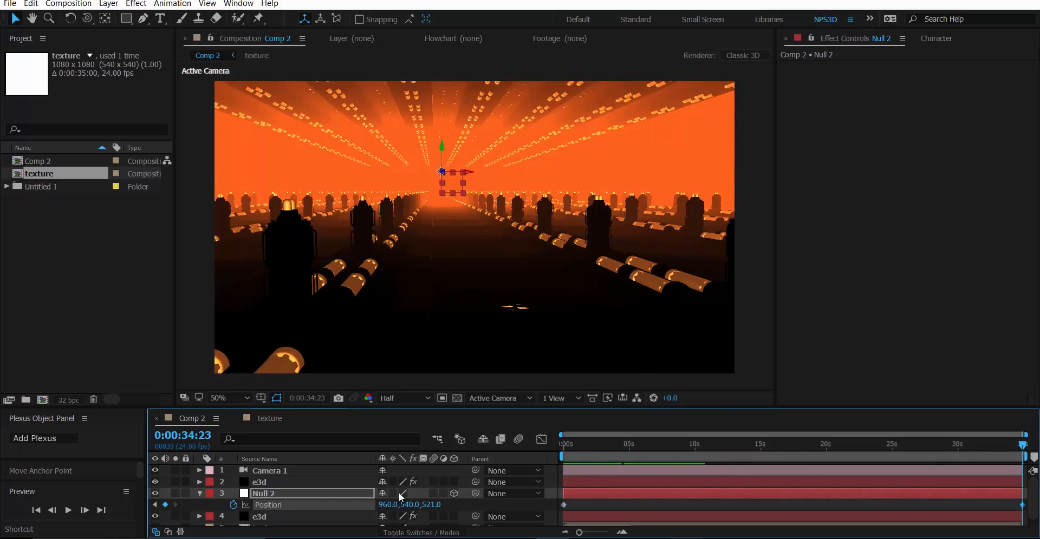
- Parent the Camera 1 layer to the null
click(326, 493)
scroll(325, 494, down, 1)
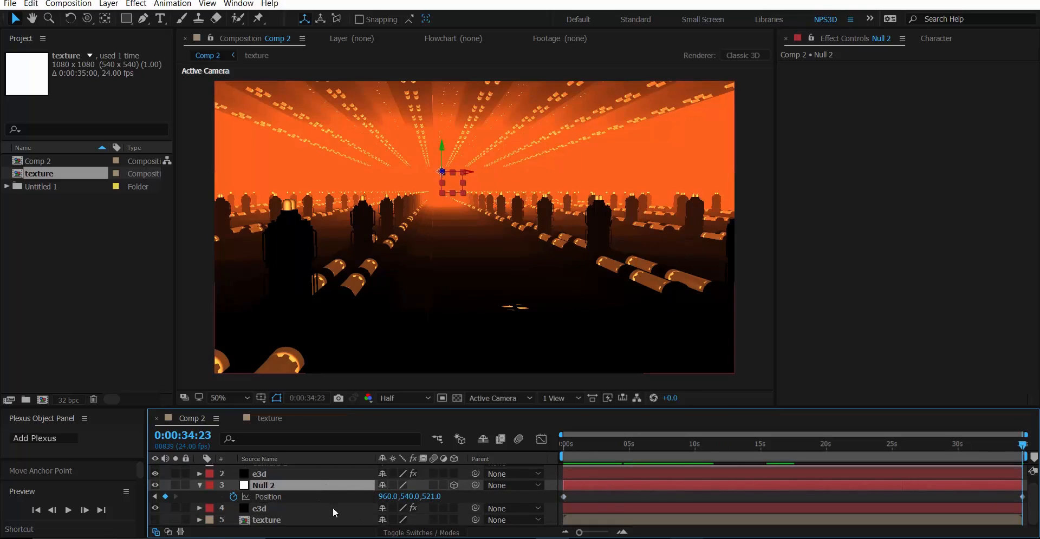
scroll(333, 504, up, 1)
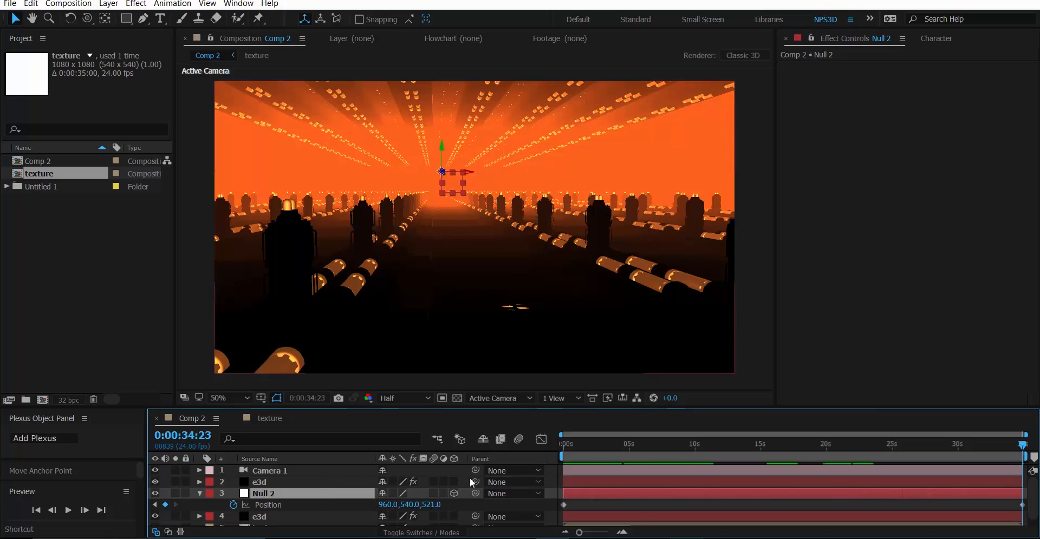
drag(476, 475, 337, 493)
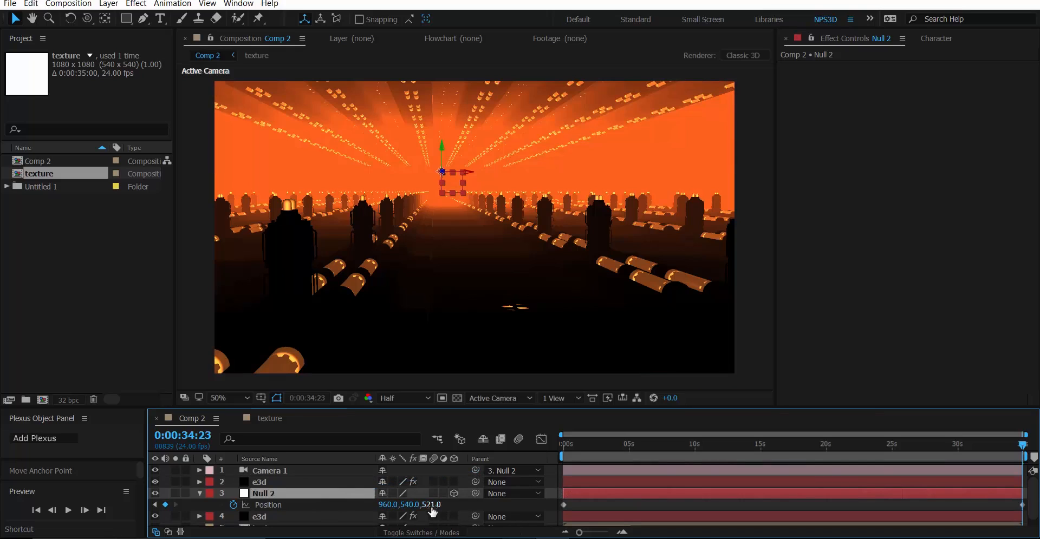
- Raise the null's Z position at 0:00:34:23 to 1124 and check the camera move at 0:00:06:17
drag(433, 505, 836, 499)
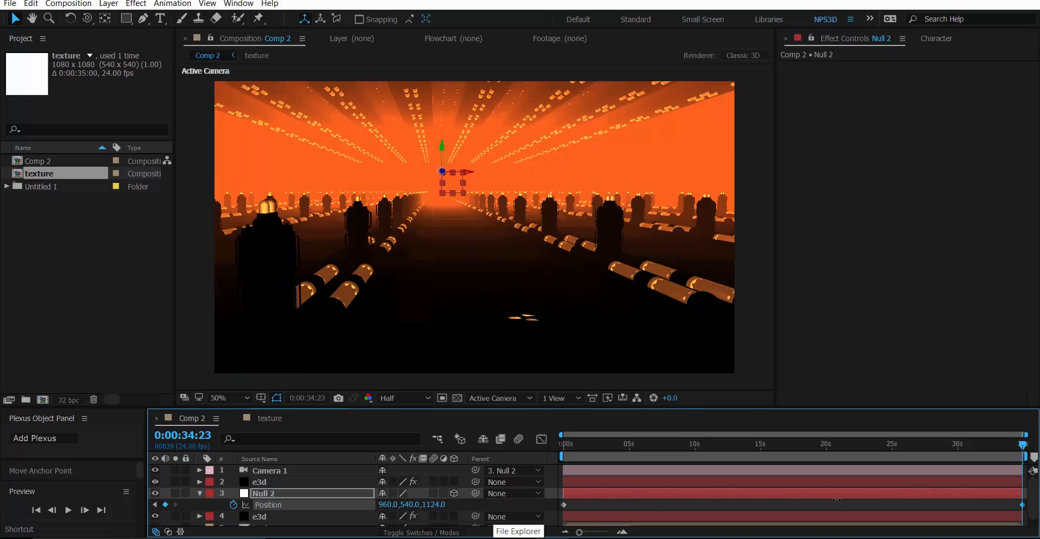
click(651, 452)
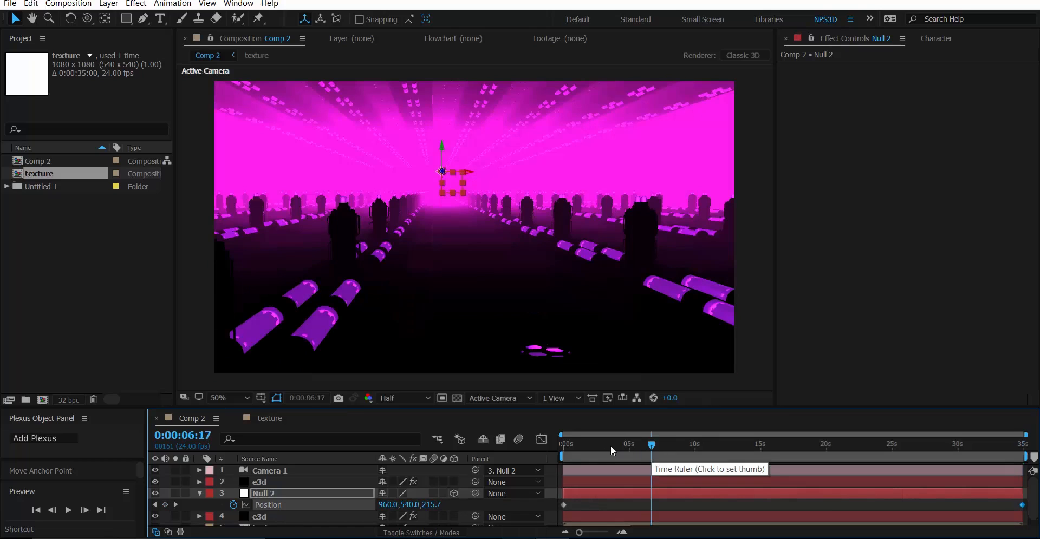
- Lower the preview resolution to Quarter and play the camera move from the start of Comp 2
click(564, 450)
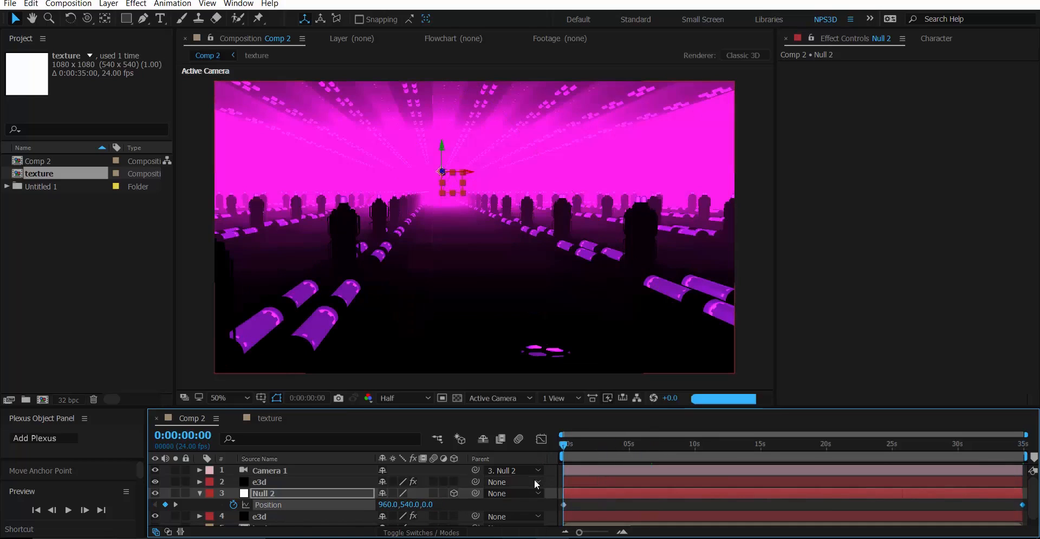
click(405, 398)
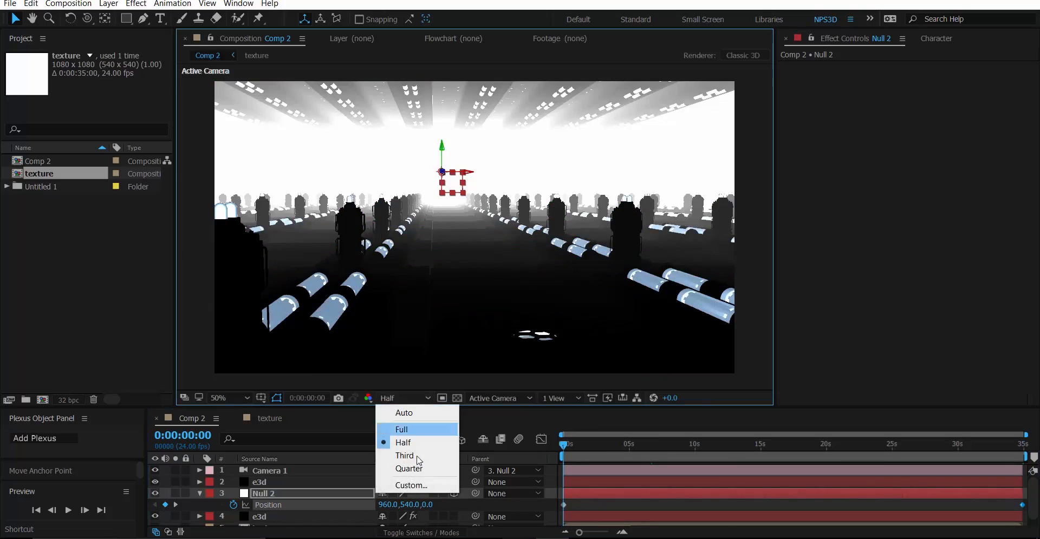
click(418, 468)
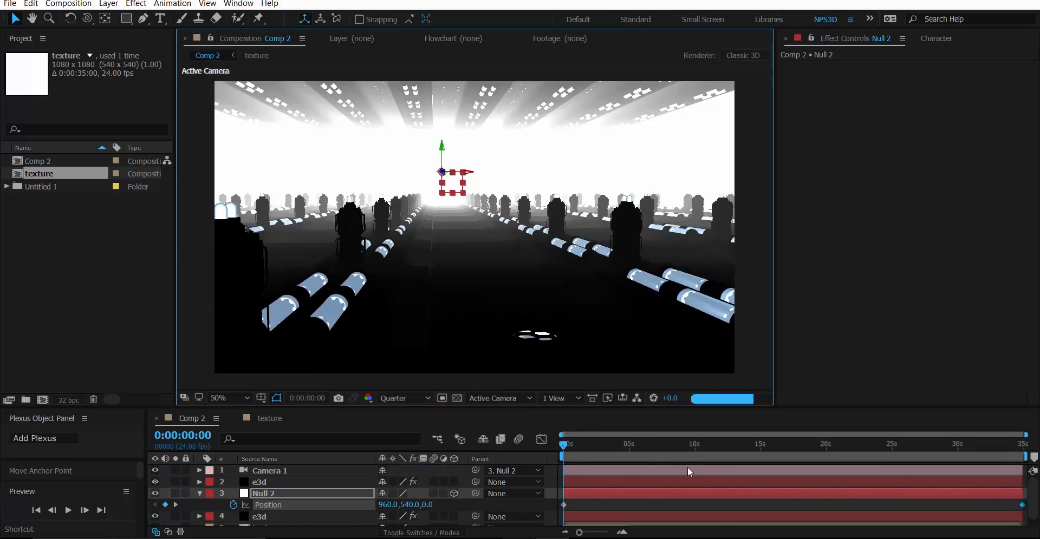
key(space)
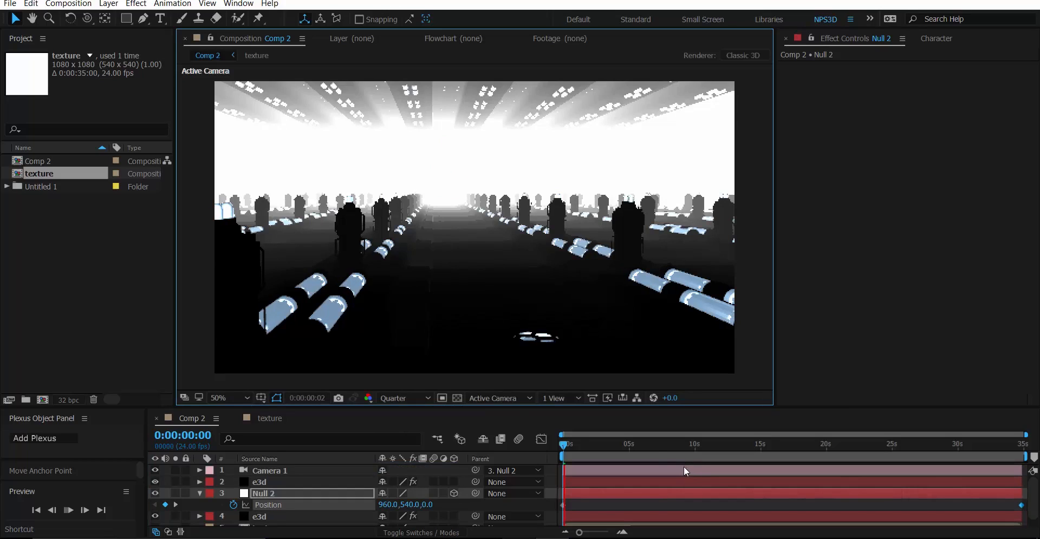
- Set the null's Z position at 0:00:00:00 to -97 and return the preview resolution to Half
drag(570, 444, 541, 480)
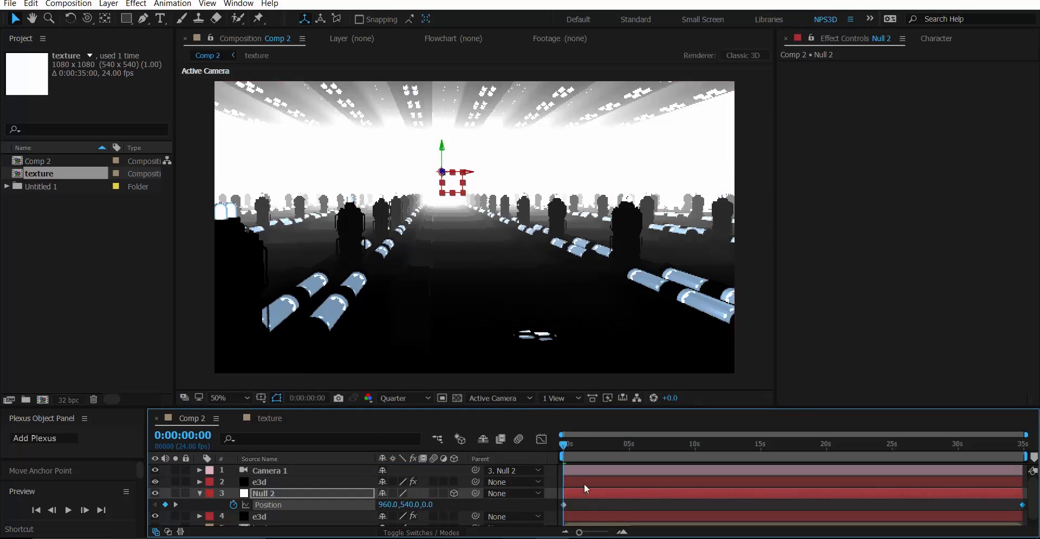
drag(428, 506, 367, 515)
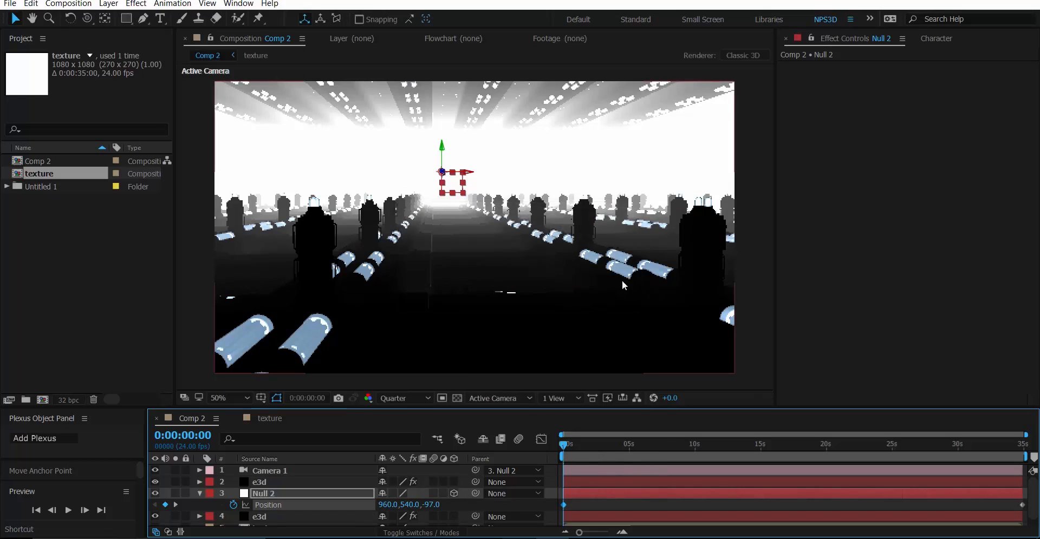
click(199, 494)
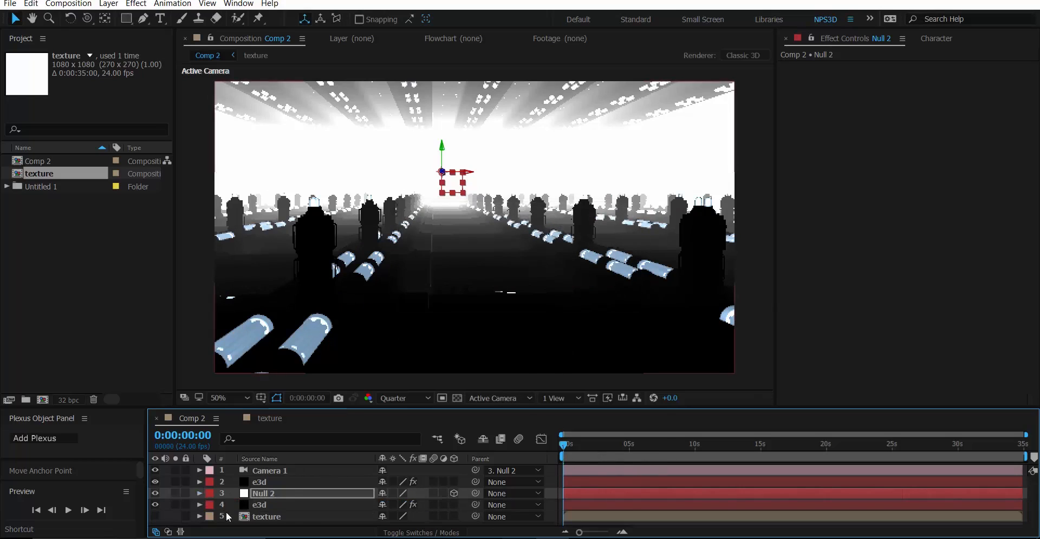
click(400, 399)
click(412, 443)
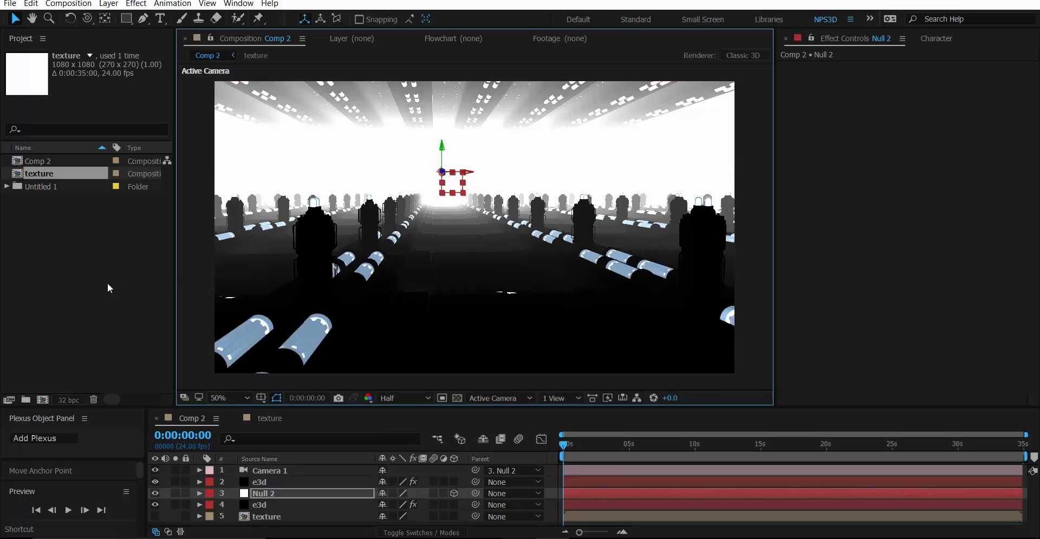
- Add the Best Gaming Music 2016 mp4 from the Untitled 1 folder as Comp 2's bottom layer and move to 0:00:34:23
click(85, 265)
click(7, 187)
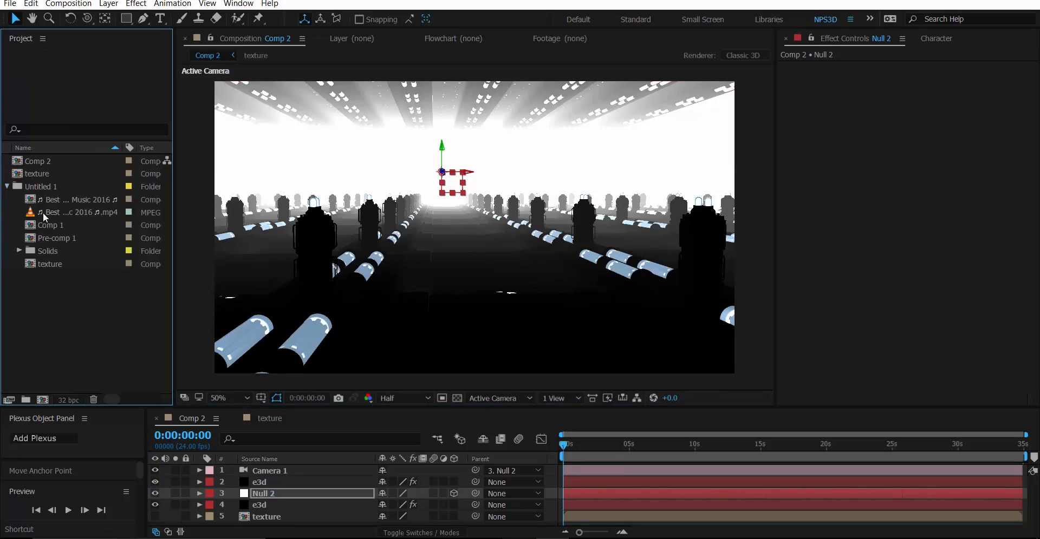
click(43, 215)
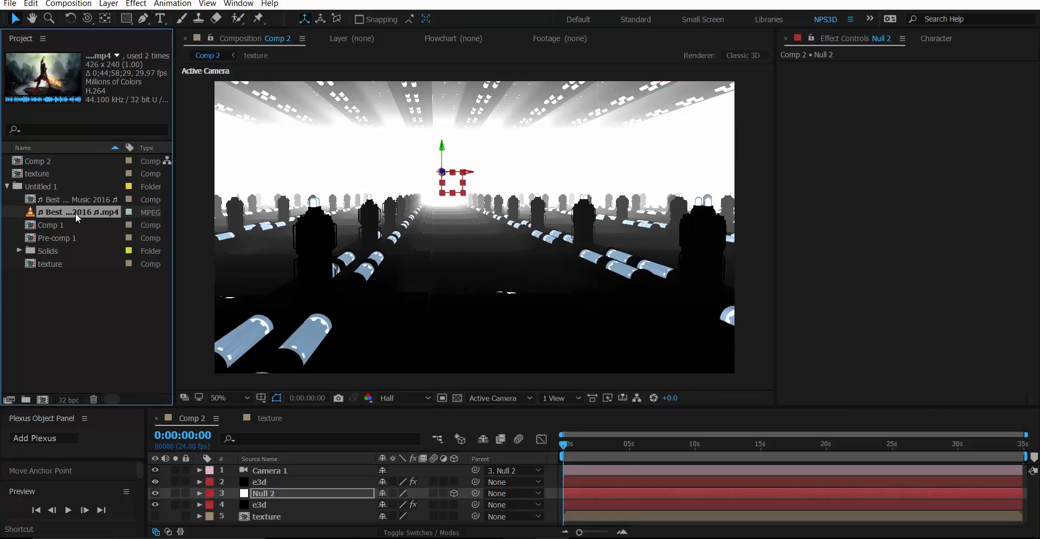
drag(85, 216, 327, 526)
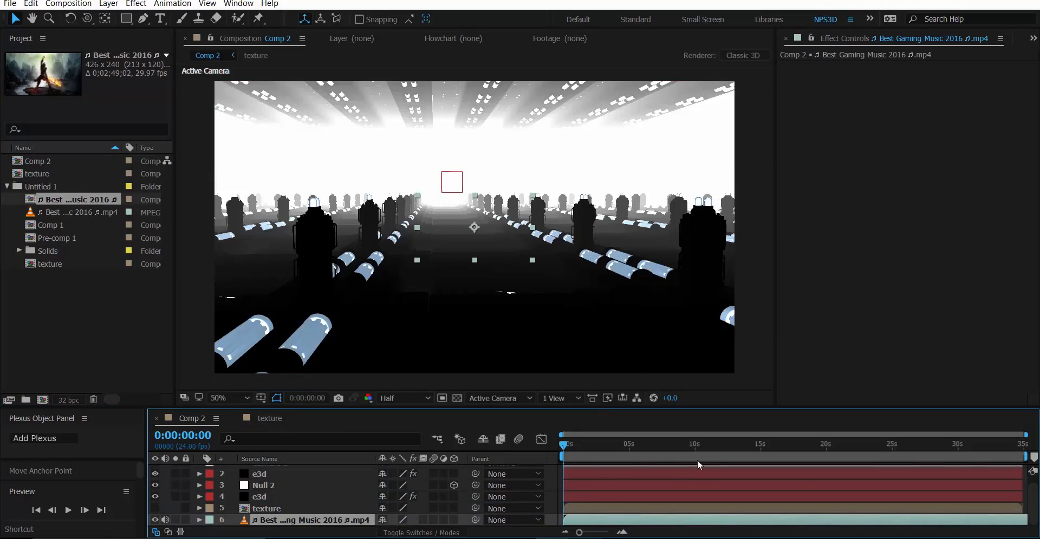
drag(673, 445, 1025, 444)
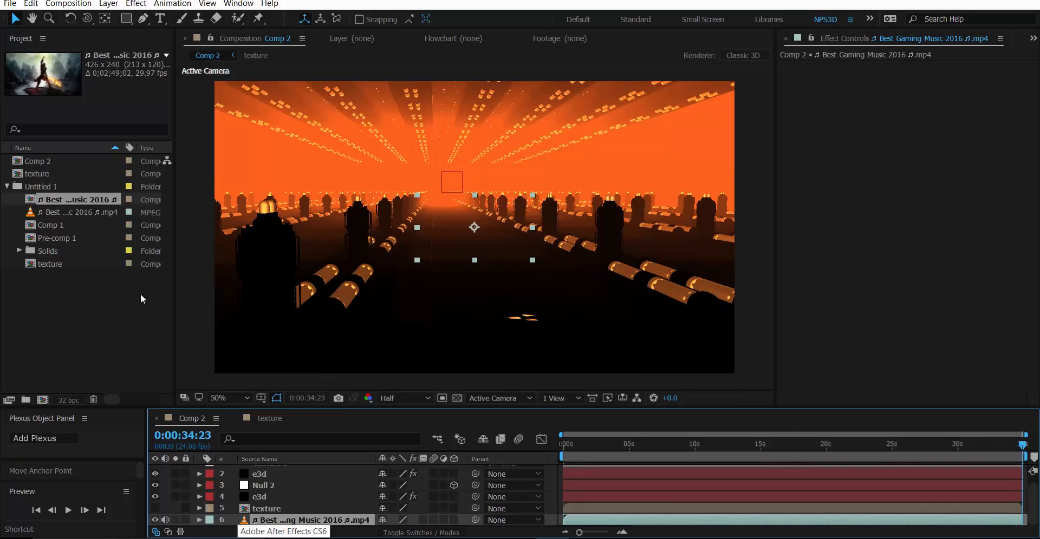
- Convert the music layer's audio to keyframes, reveal the Audio Amplitude layer's keyframes and check the sliders at 0:00:08:01
right_click(305, 523)
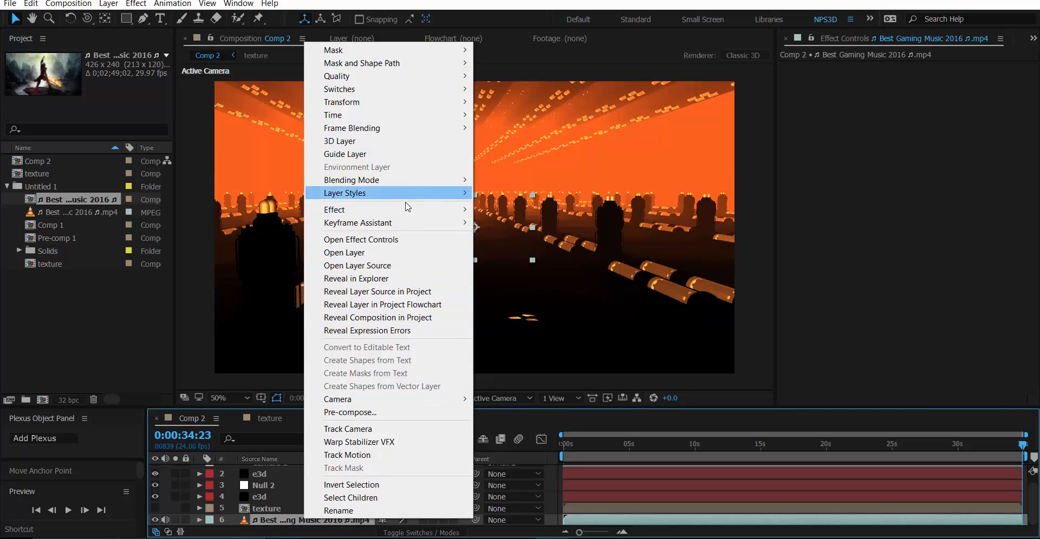
mouse_move(474, 225)
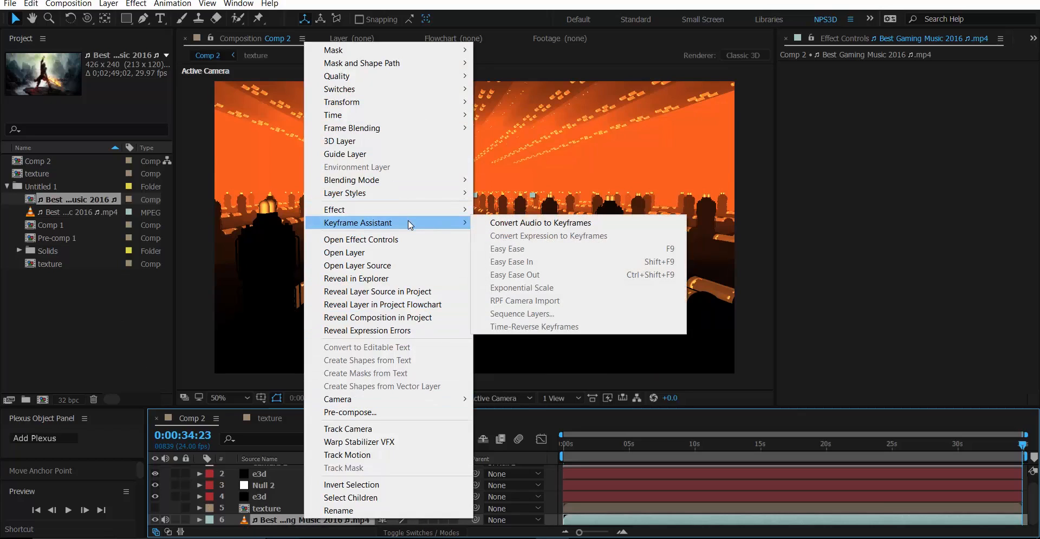
click(524, 227)
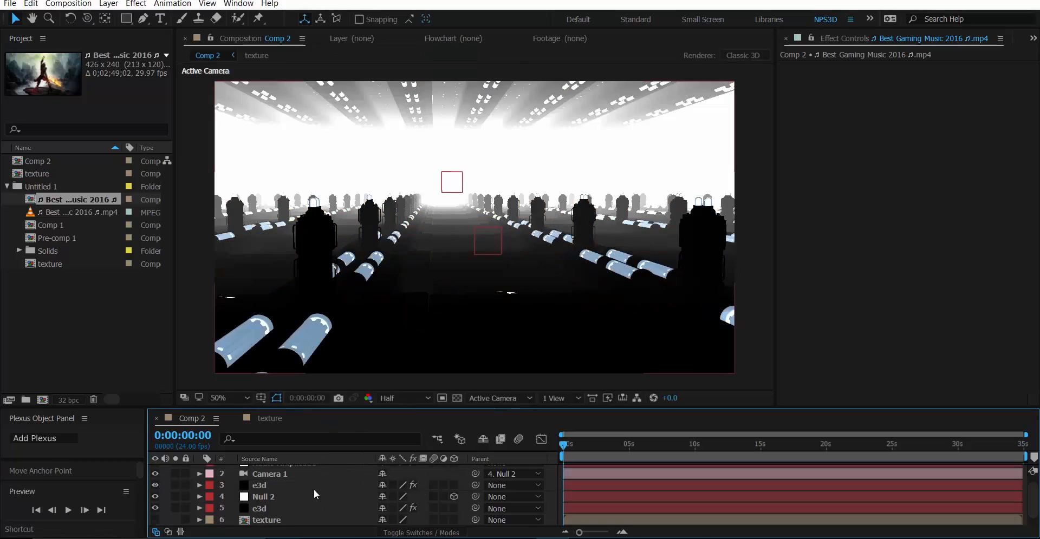
click(297, 471)
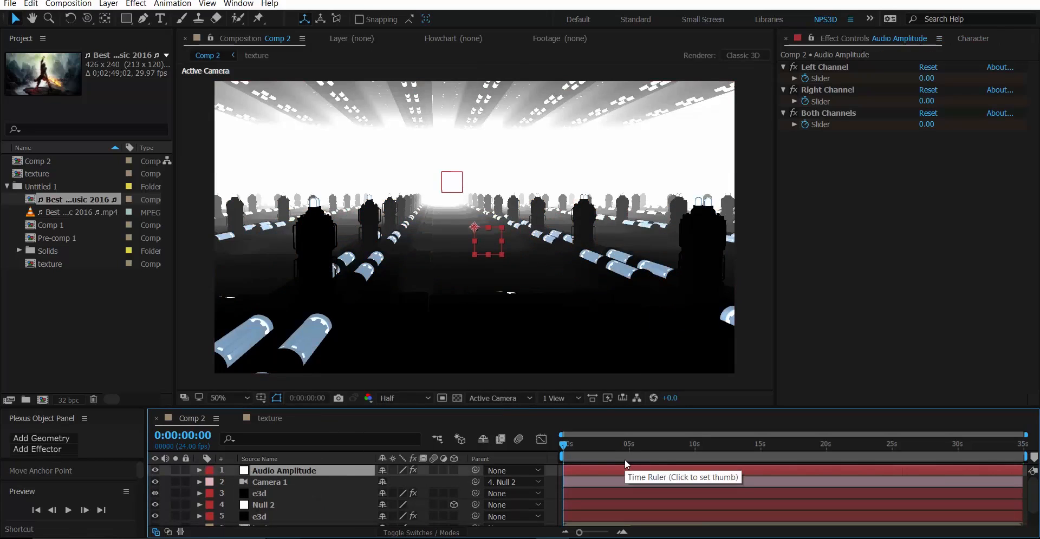
key(u)
click(620, 444)
click(668, 443)
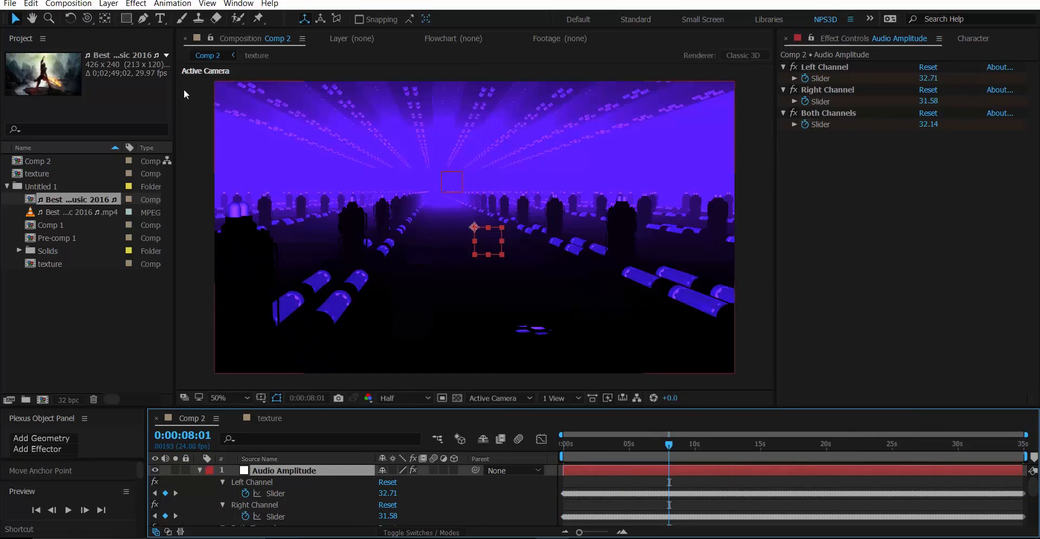
click(278, 5)
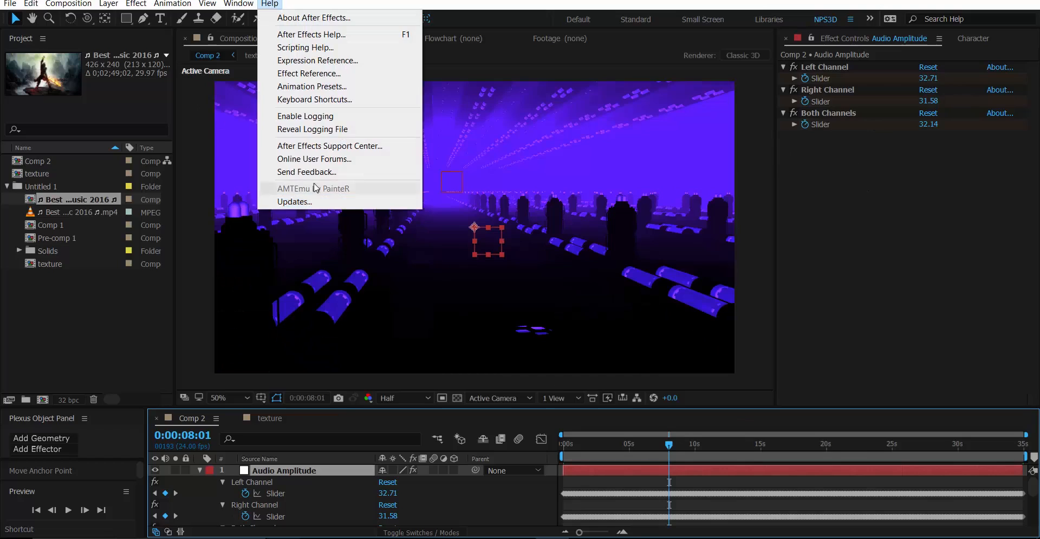
click(325, 18)
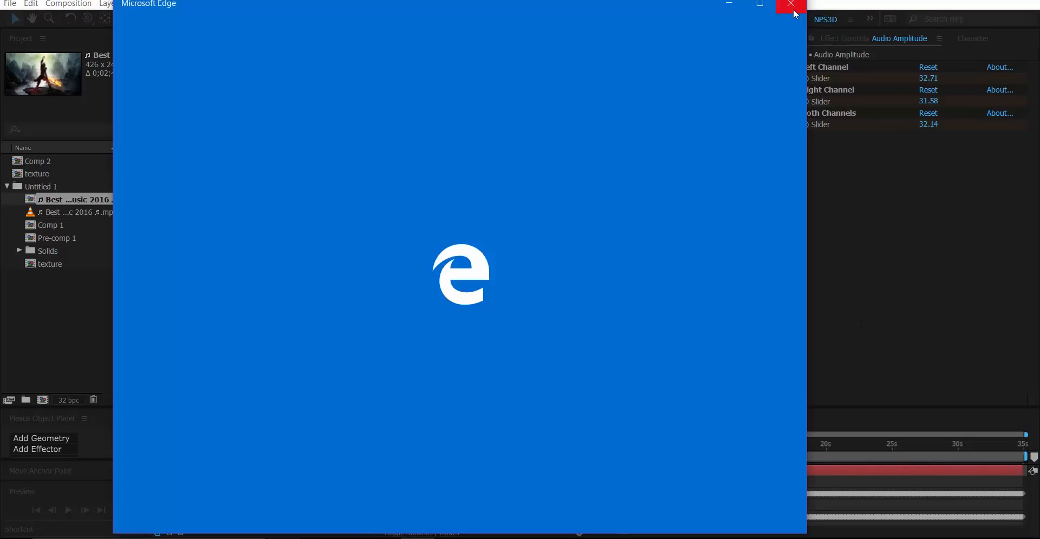
click(792, 7)
click(492, 227)
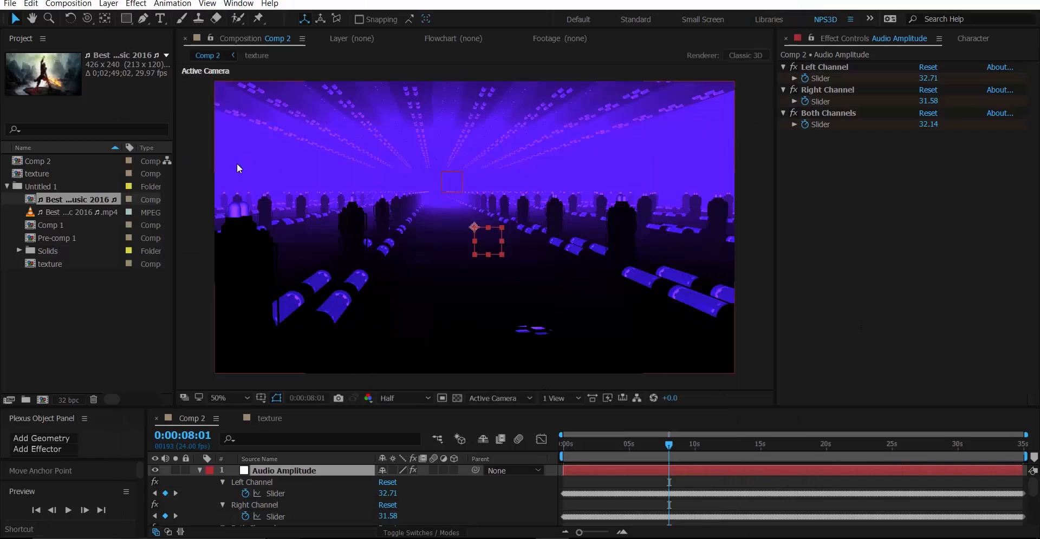
- Enlarge the timeline area and check the Audio Amplitude sliders at 0:00:06:08 and 0:00:13:22
click(644, 440)
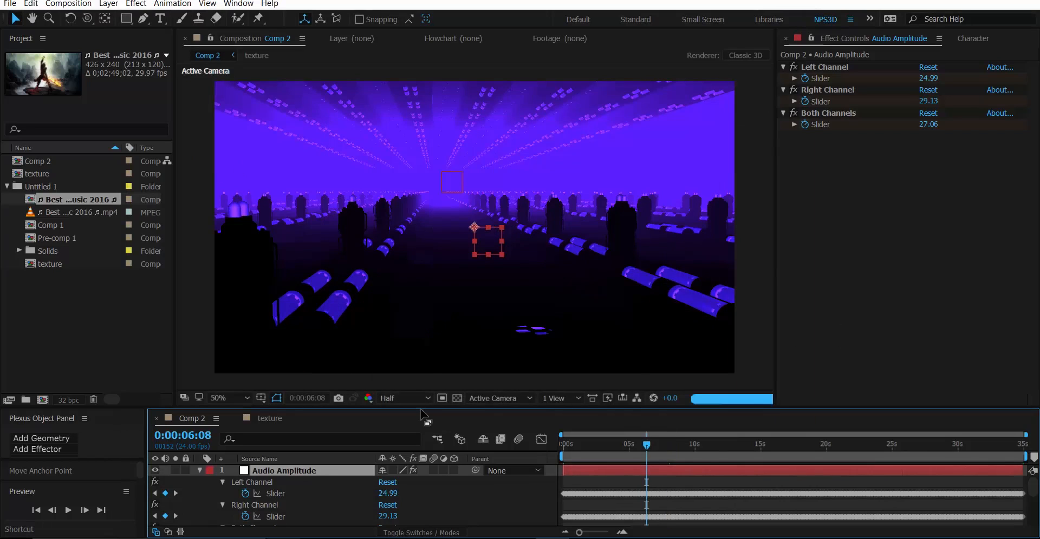
drag(421, 410, 420, 385)
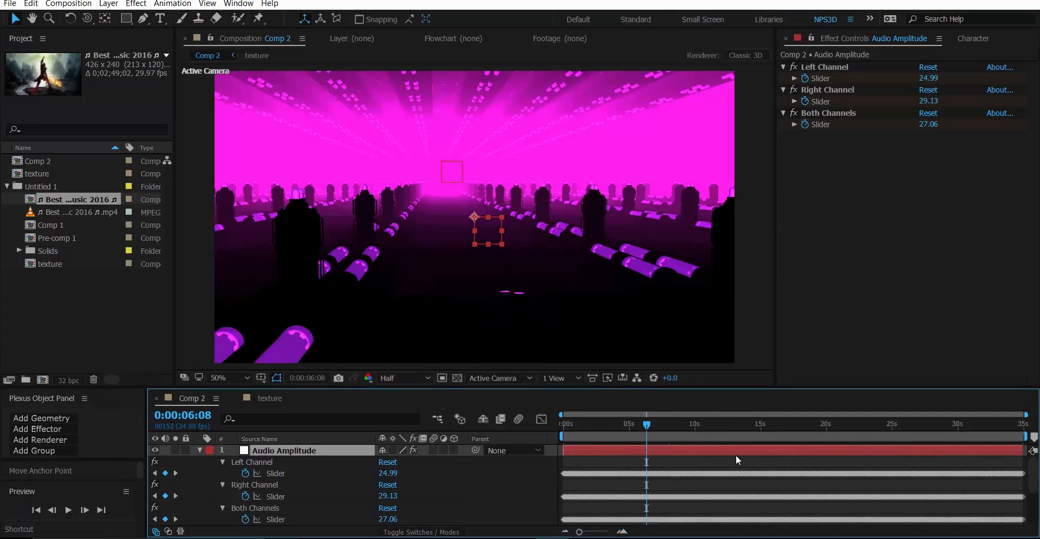
click(746, 433)
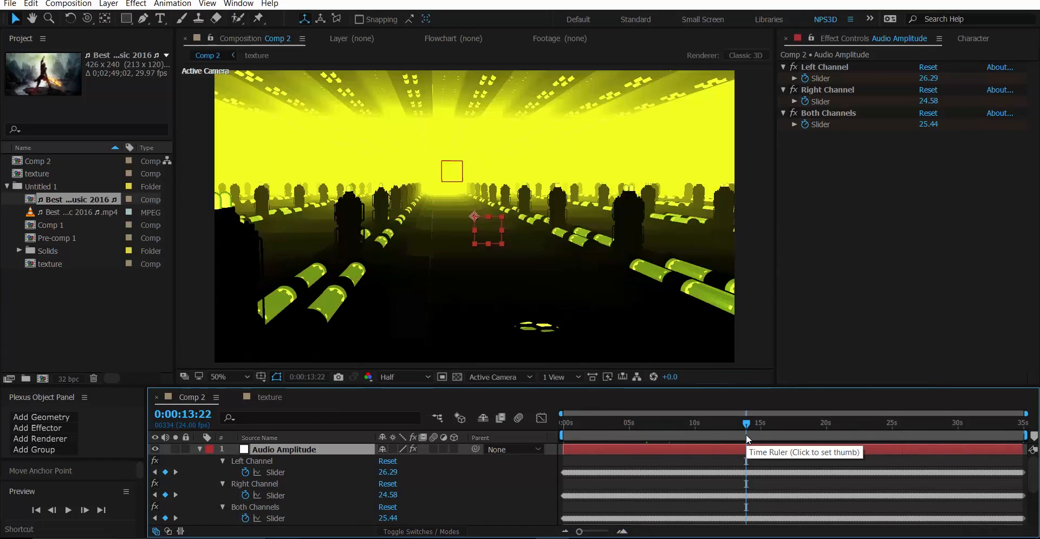
- Move the upper e3d layer below Null 2 and rename it "illumination"
scroll(336, 501, down, 3)
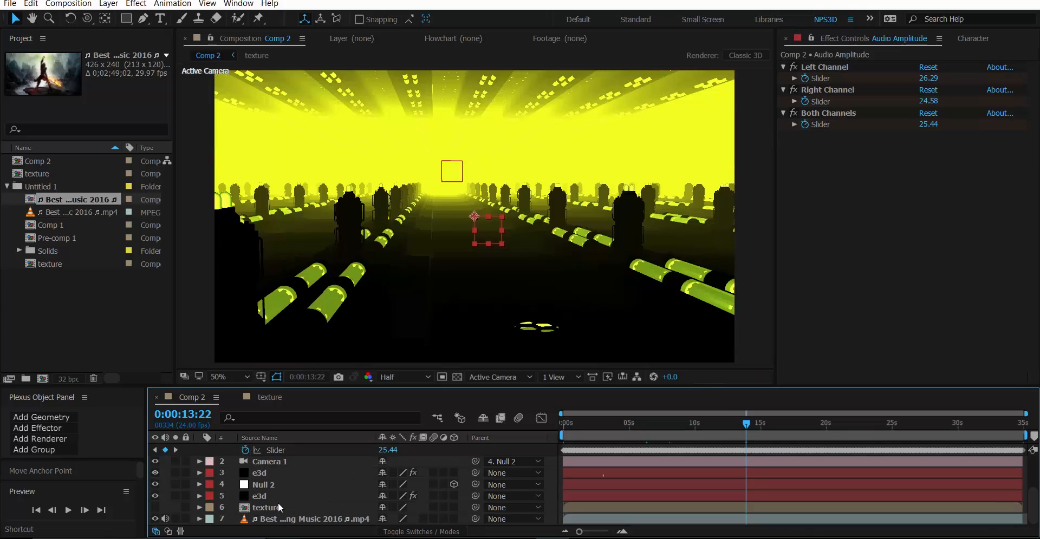
click(266, 473)
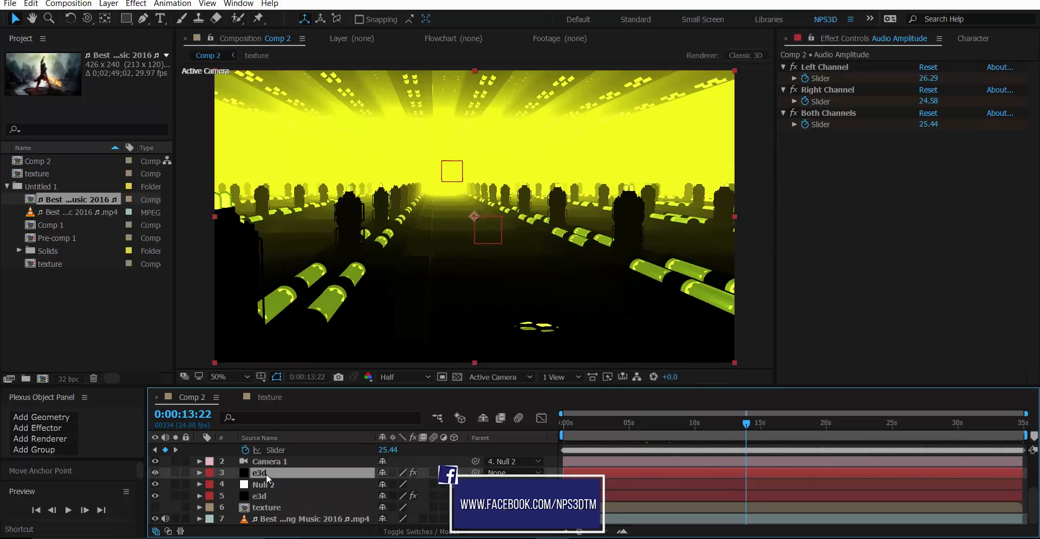
drag(285, 484, 288, 479)
click(286, 483)
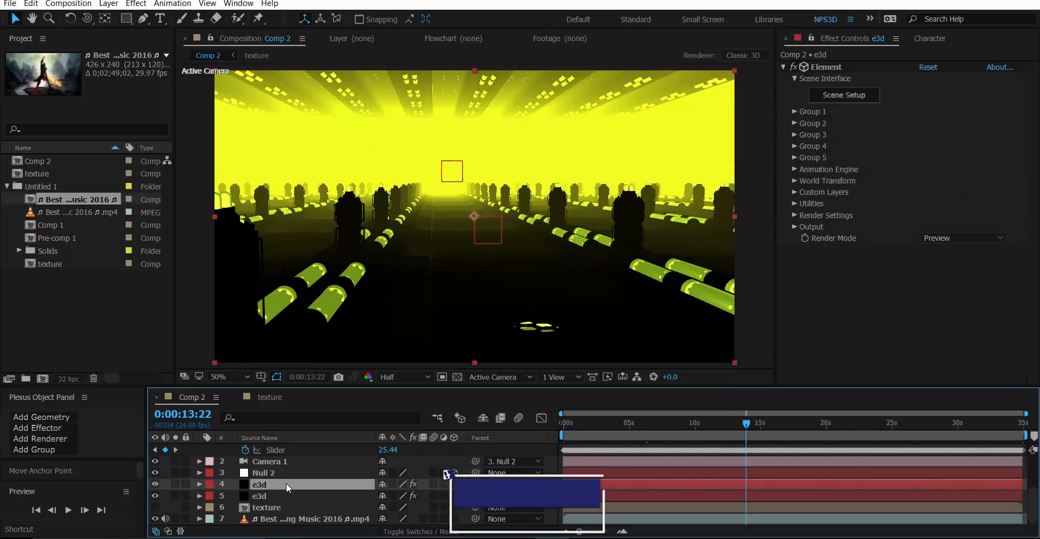
key(Return)
text(i)
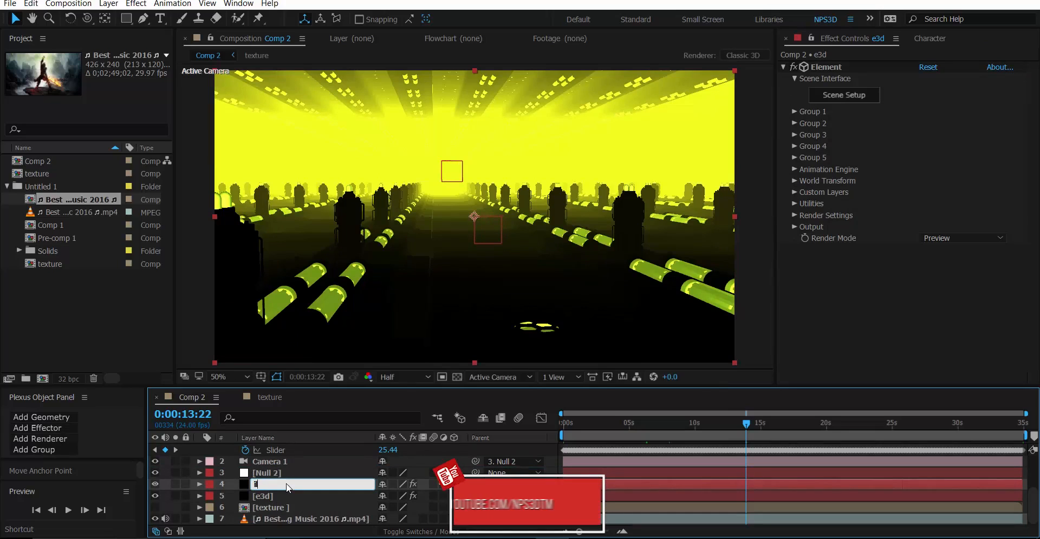
text(llumination)
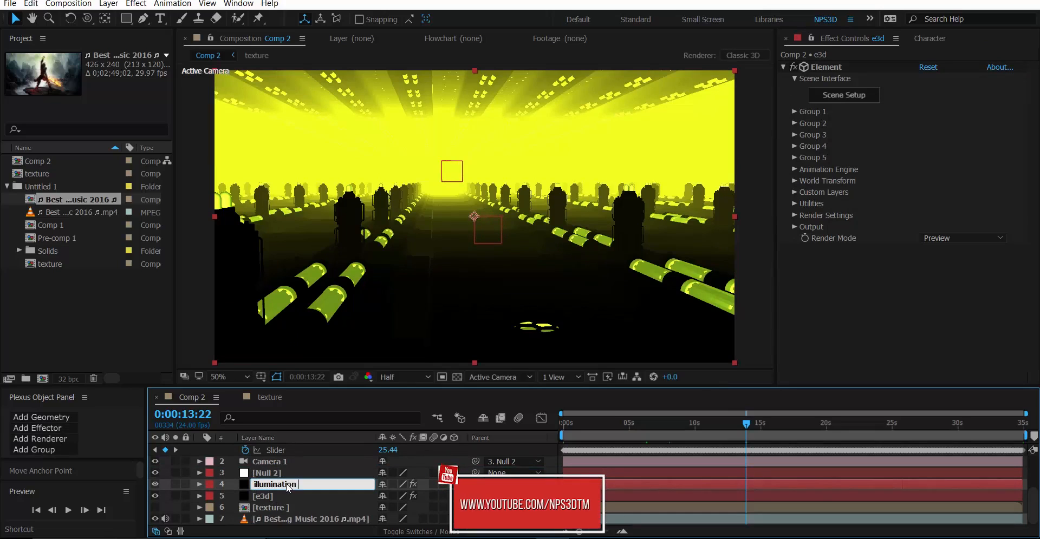
key(Return)
- Rename the remaining e3d layer as "z depth"
click(260, 499)
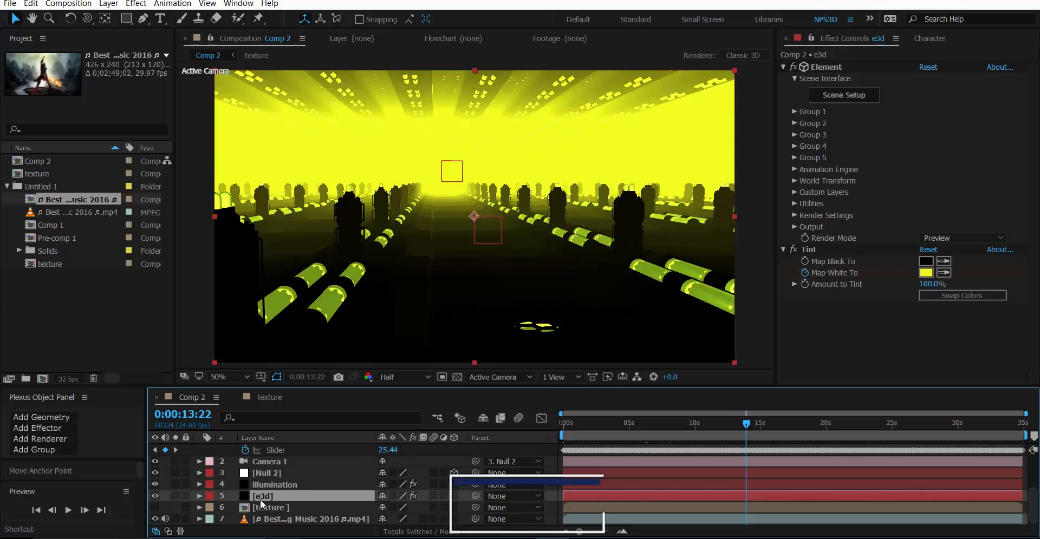
key(Return)
text(z)
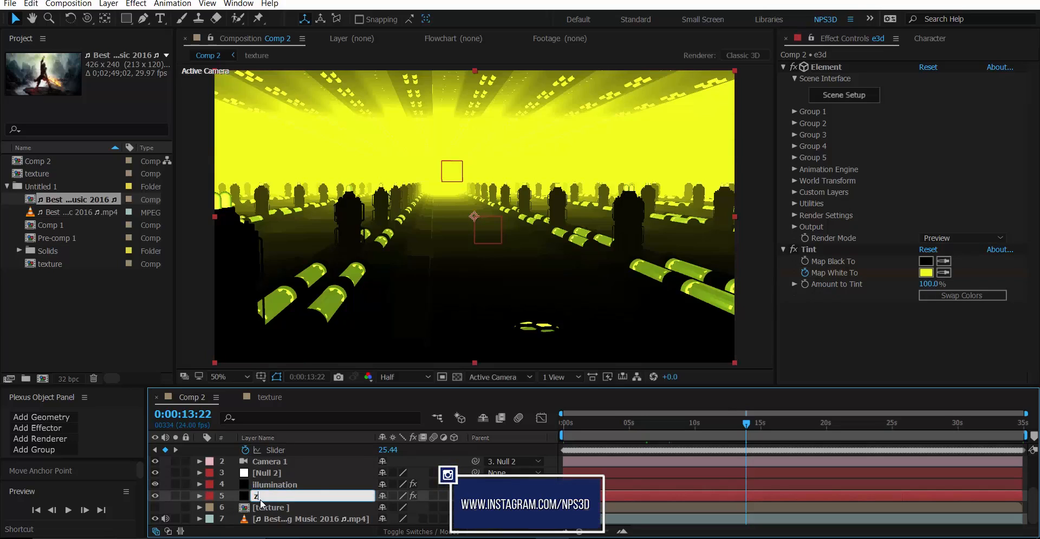
text( depth)
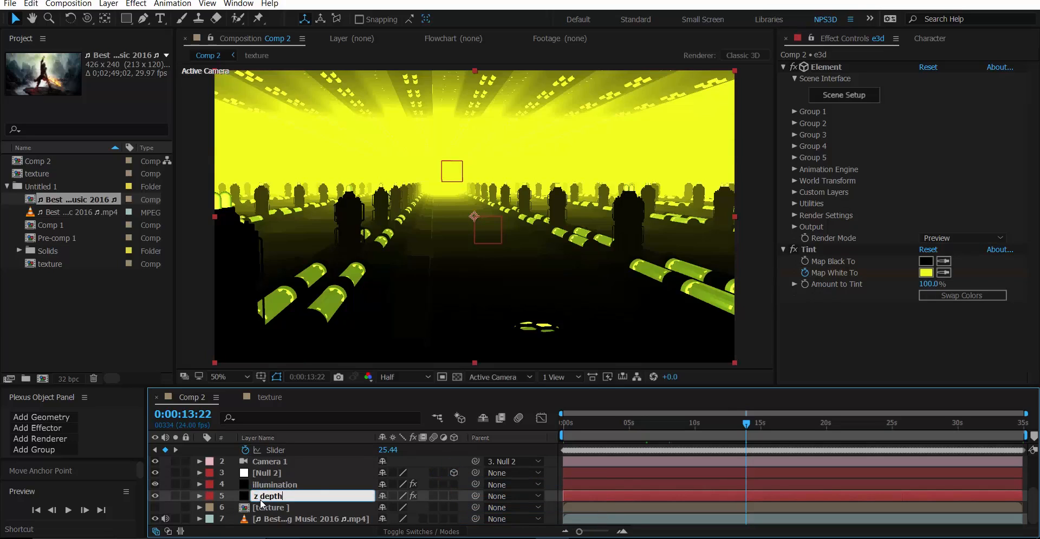
key(Return)
- Reveal the illumination layer's opacity, test it at 0% and return it to 100%
click(285, 488)
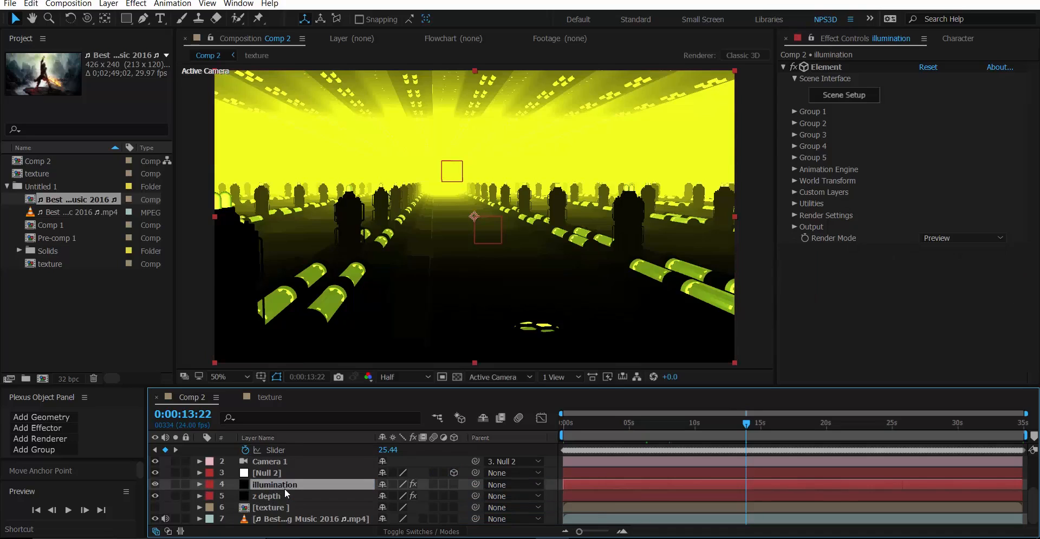
key(t)
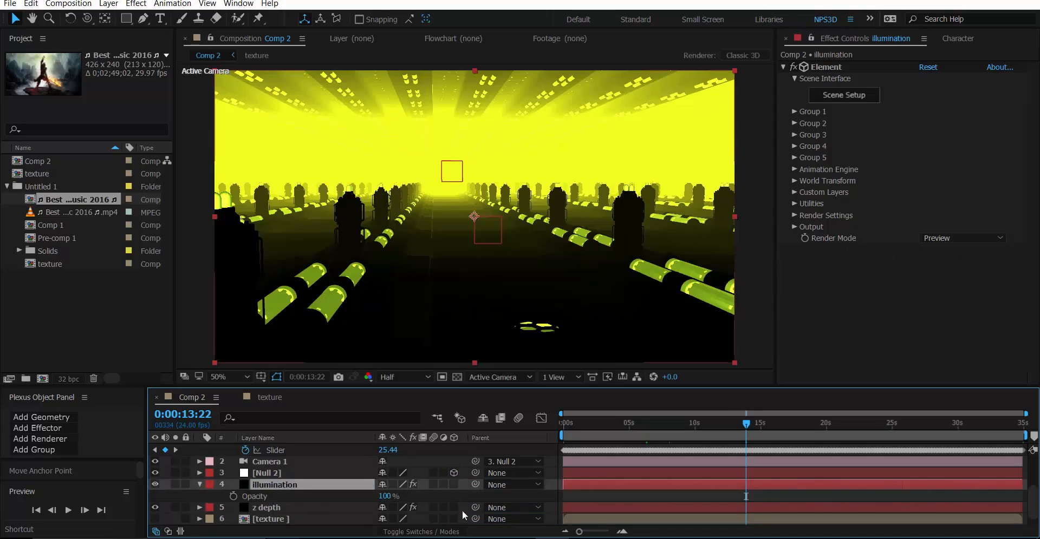
click(392, 496)
text(0)
click(423, 495)
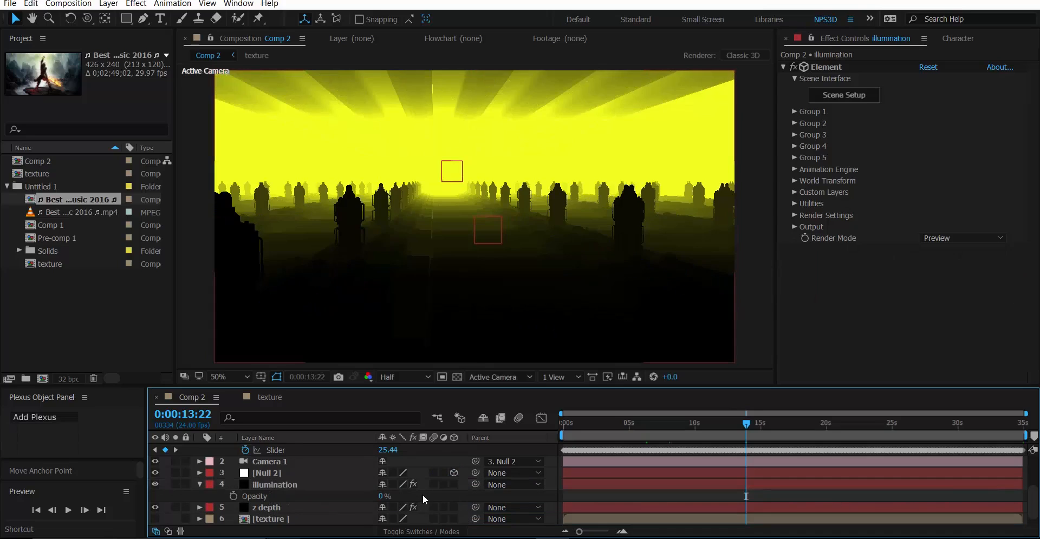
click(381, 496)
text(100)
key(Return)
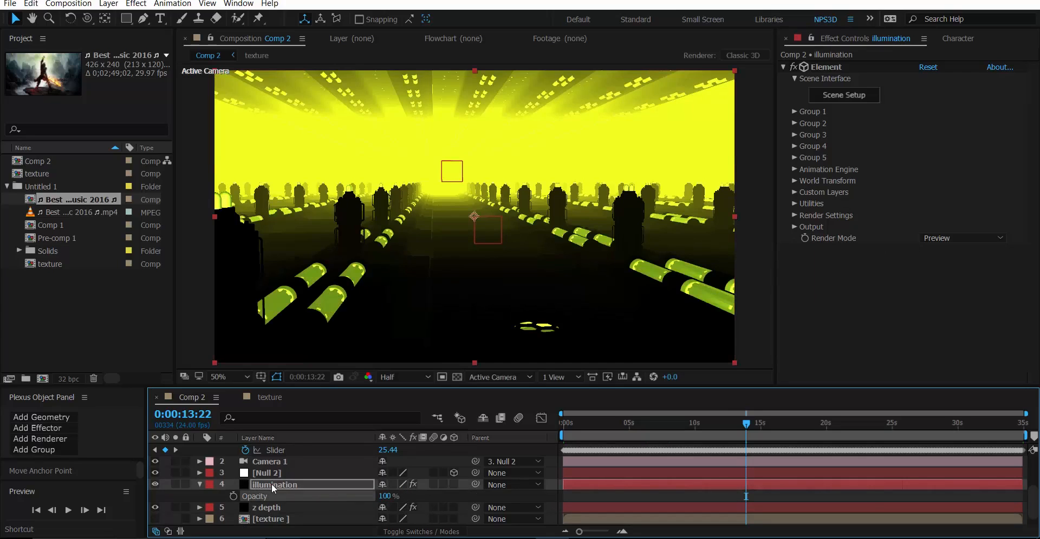
key(Return)
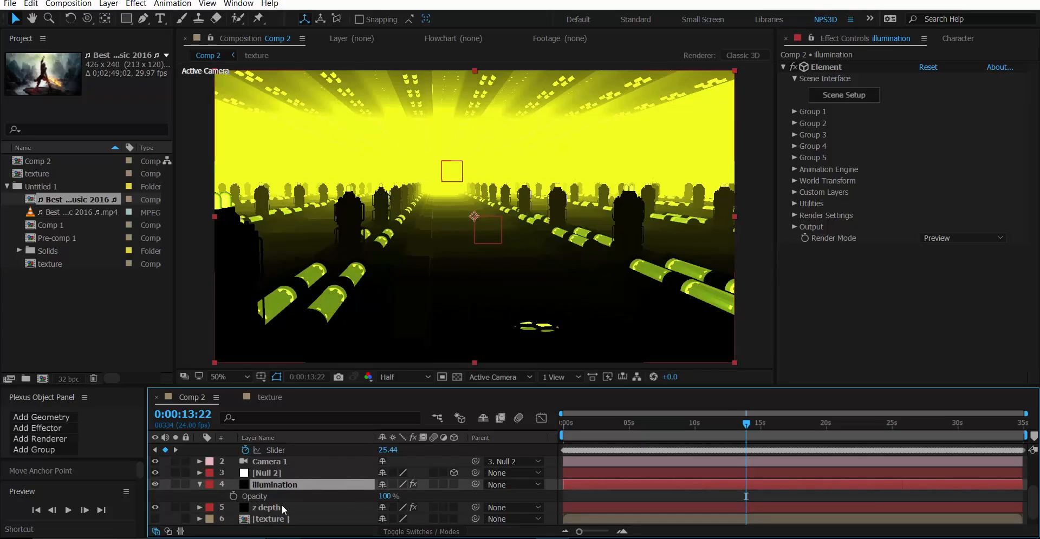
- Link the illumination layer's opacity by expression to the Both Channels slider of Audio Amplitude and move to 0:00:05:00
alt+click(234, 497)
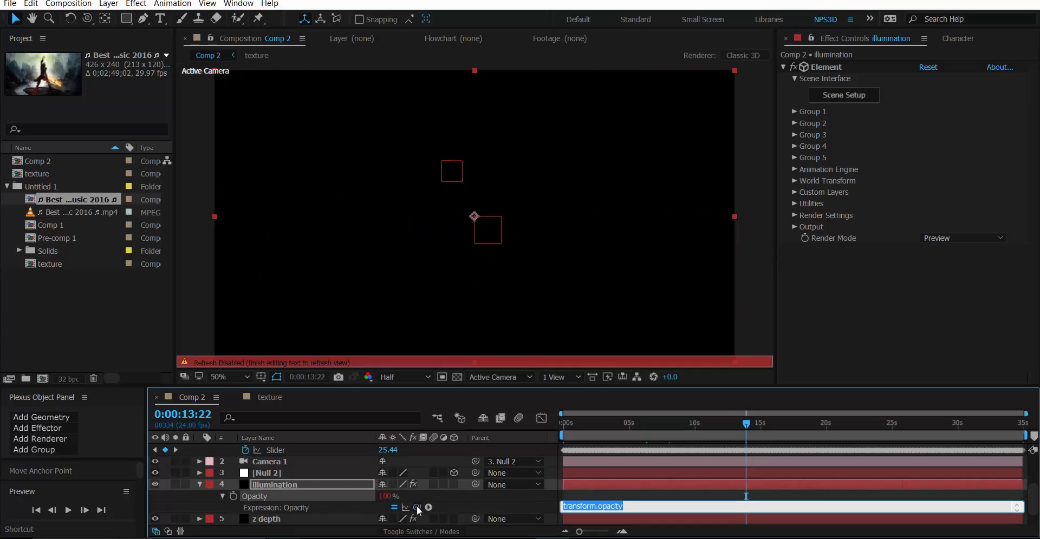
drag(417, 507, 311, 478)
click(628, 427)
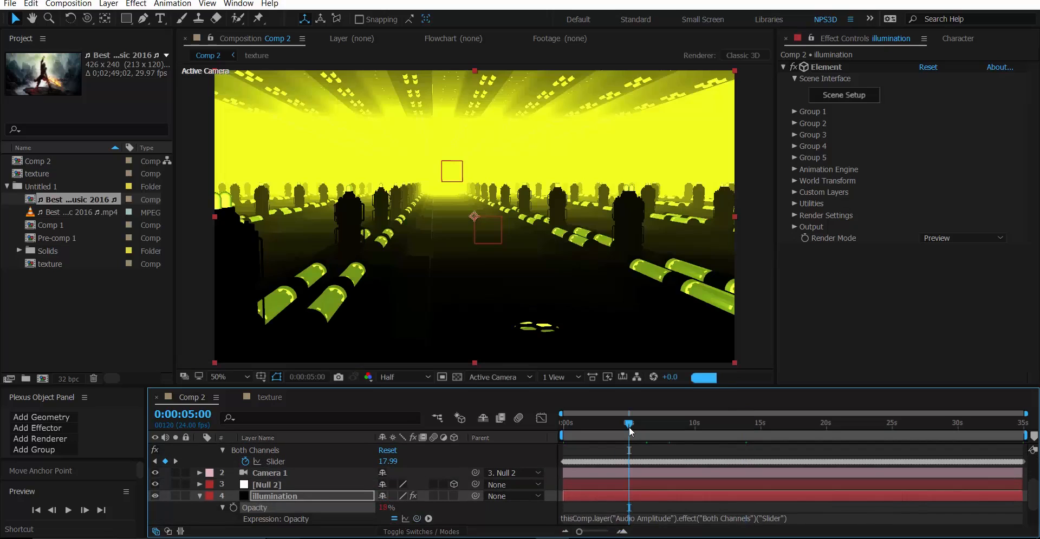
- Check how the illumination reacts to the music at several times, including 0:00:03:12, 0:00:01:22, 0:00:07:19 and 0:00:10:06
click(609, 424)
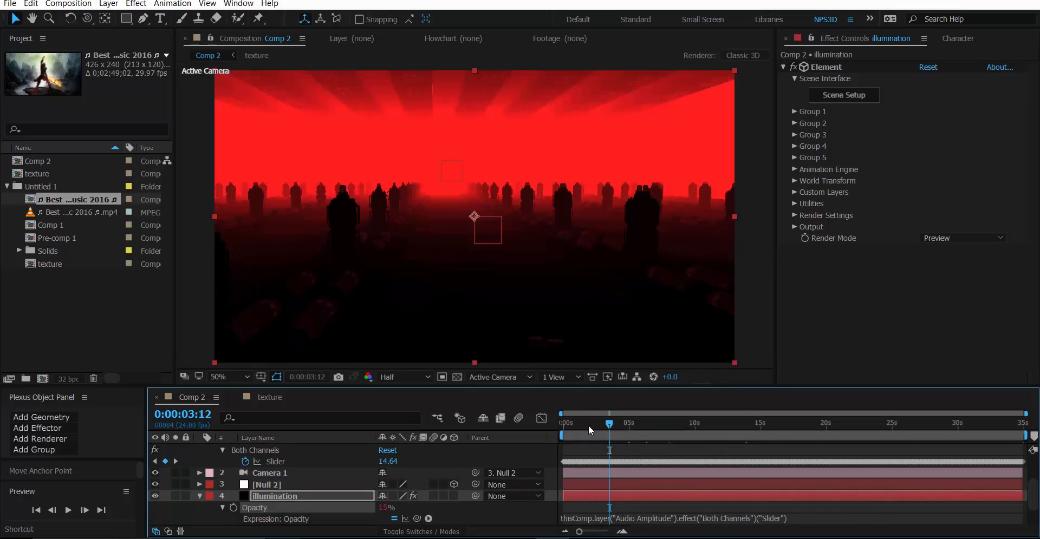
click(588, 425)
click(621, 425)
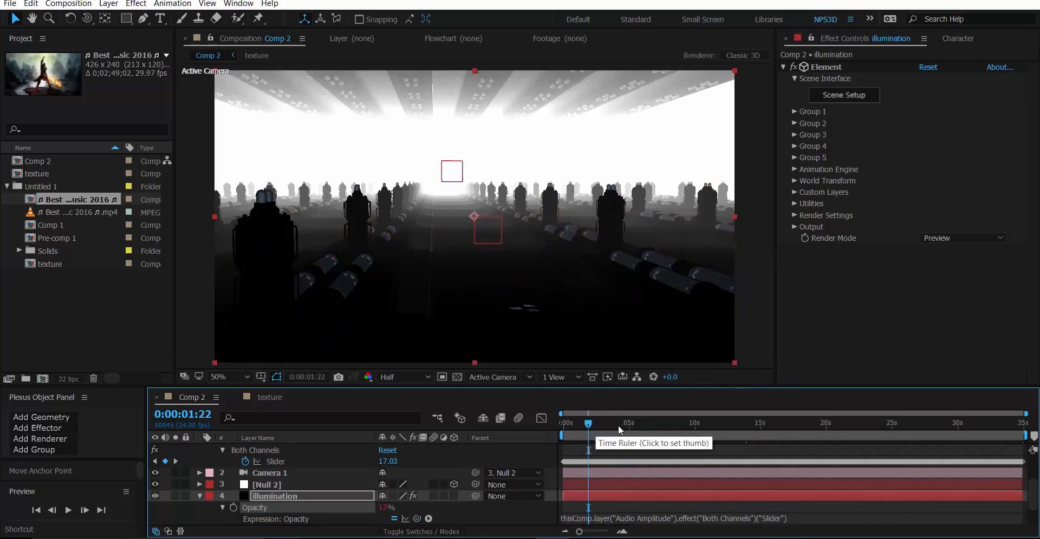
click(665, 428)
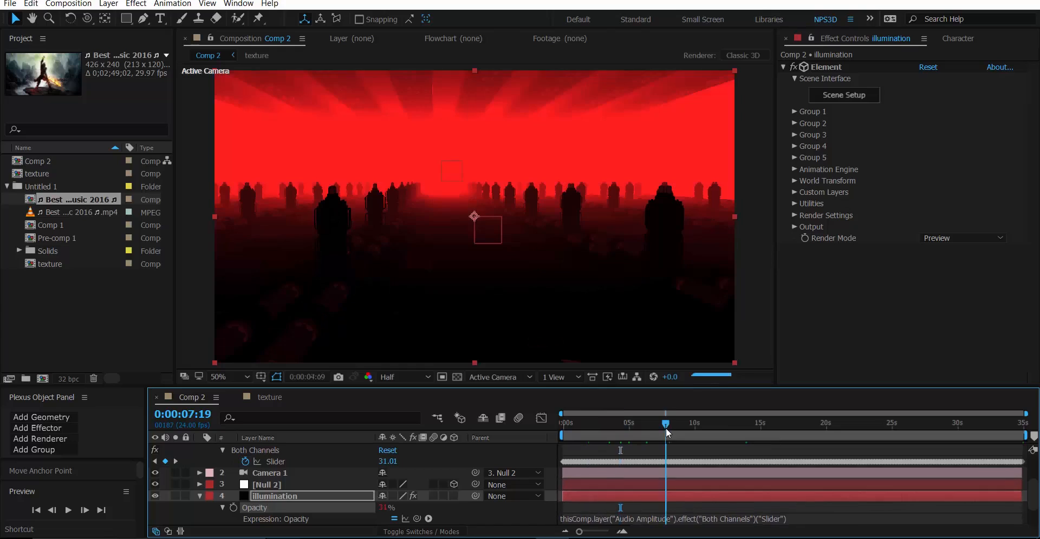
click(698, 428)
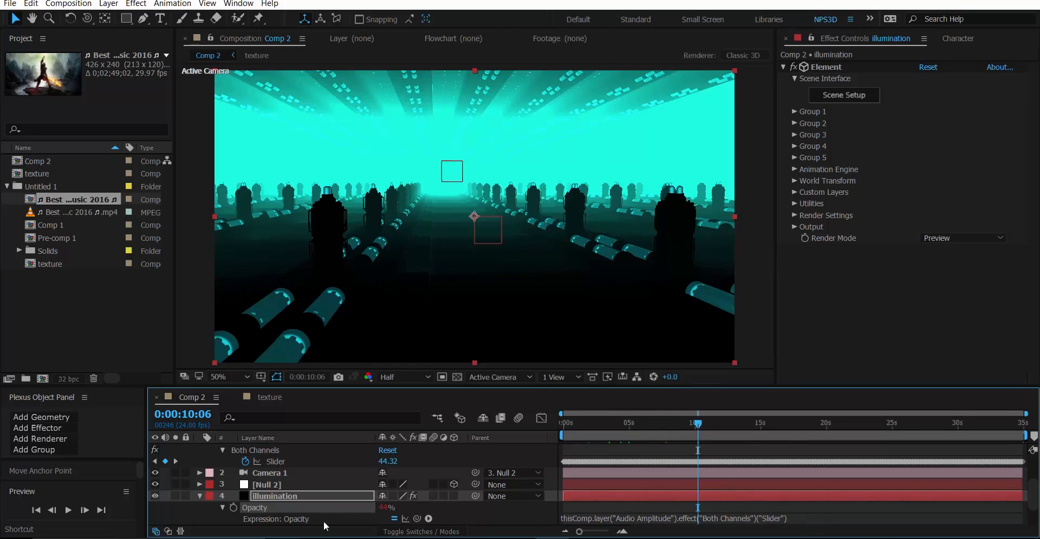
- Multiply the illumination opacity expression by 4 and check the lights at 0:00:08:15, 0:00:07:13 and 0:00:02:10
click(780, 520)
click(802, 517)
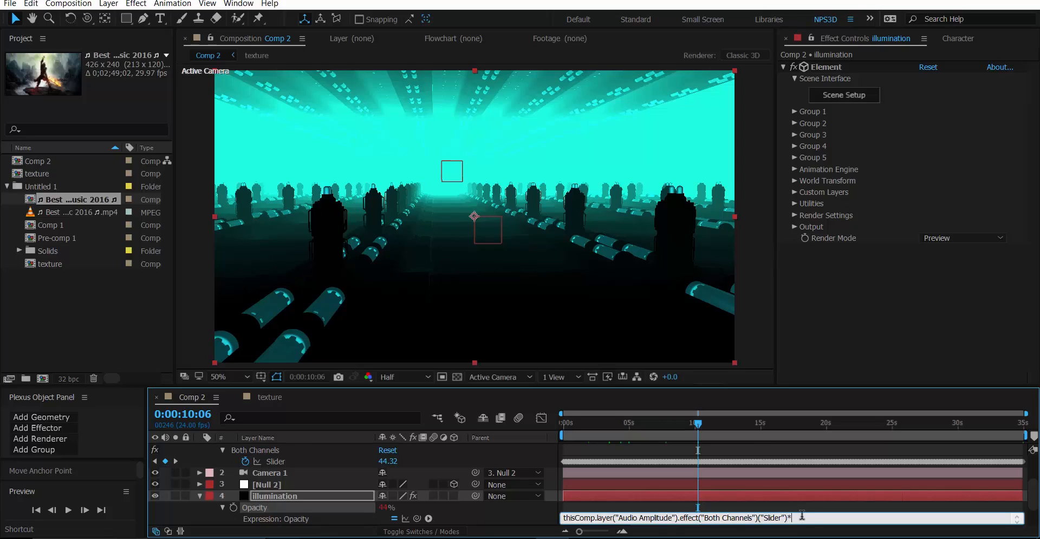
click(801, 504)
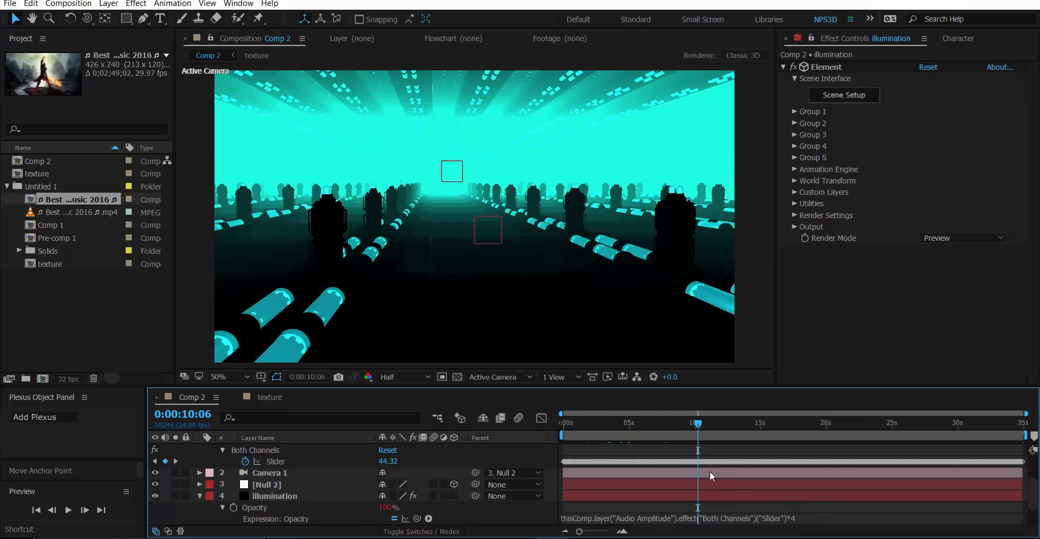
click(676, 424)
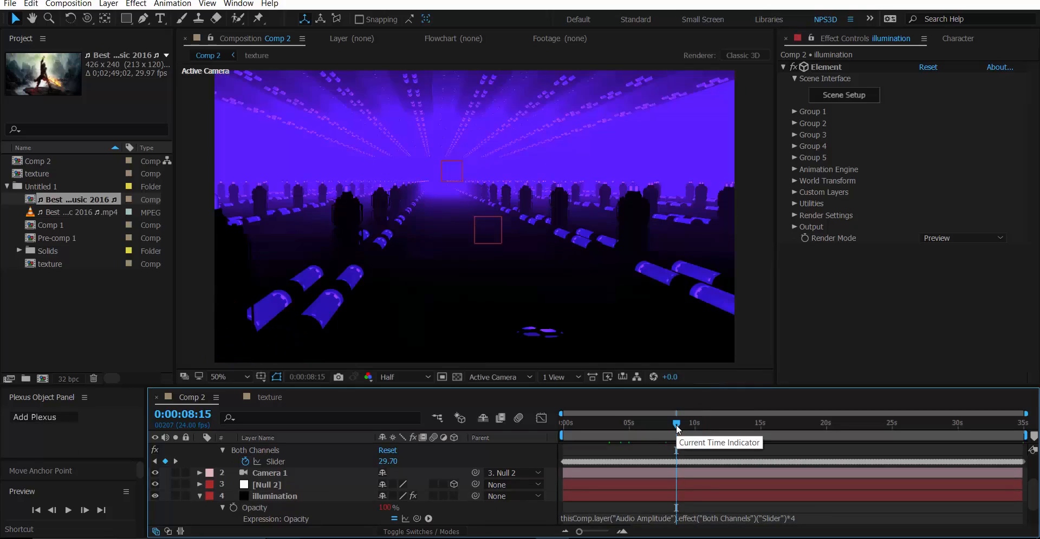
click(662, 422)
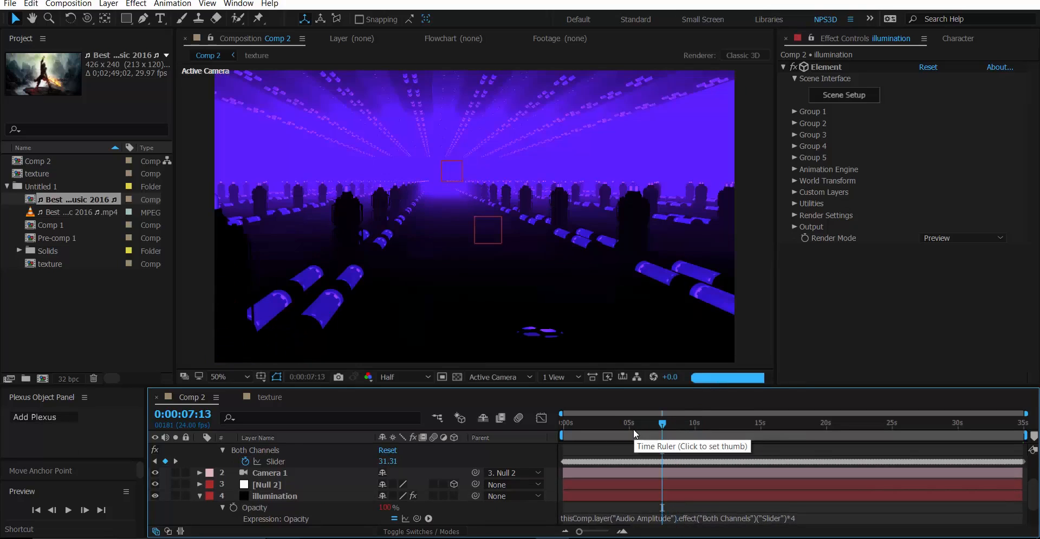
drag(633, 429, 595, 429)
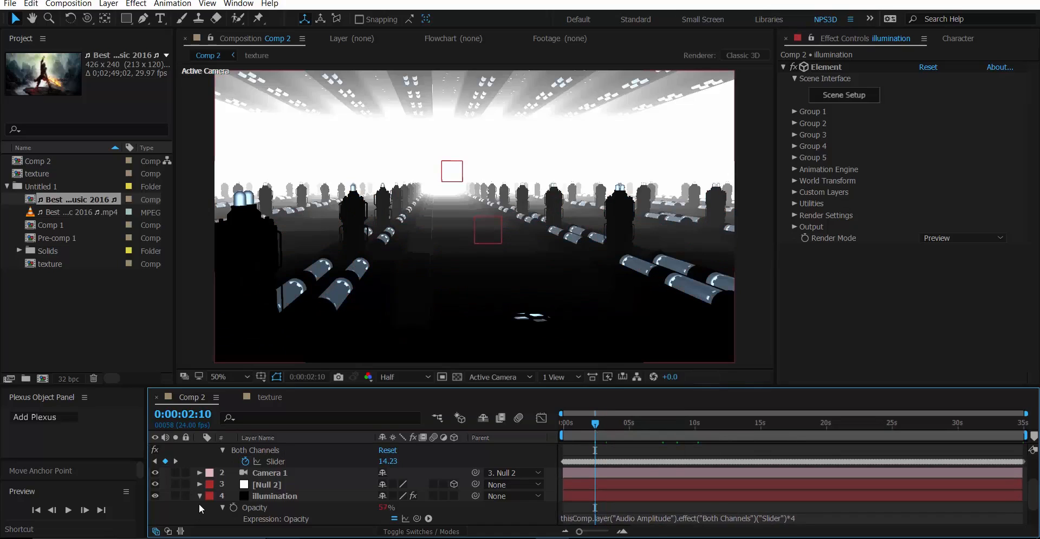
- Collapse the expanded layer properties, reframe the scene slightly by moving Camera 1, and save the project
scroll(205, 479, up, 5)
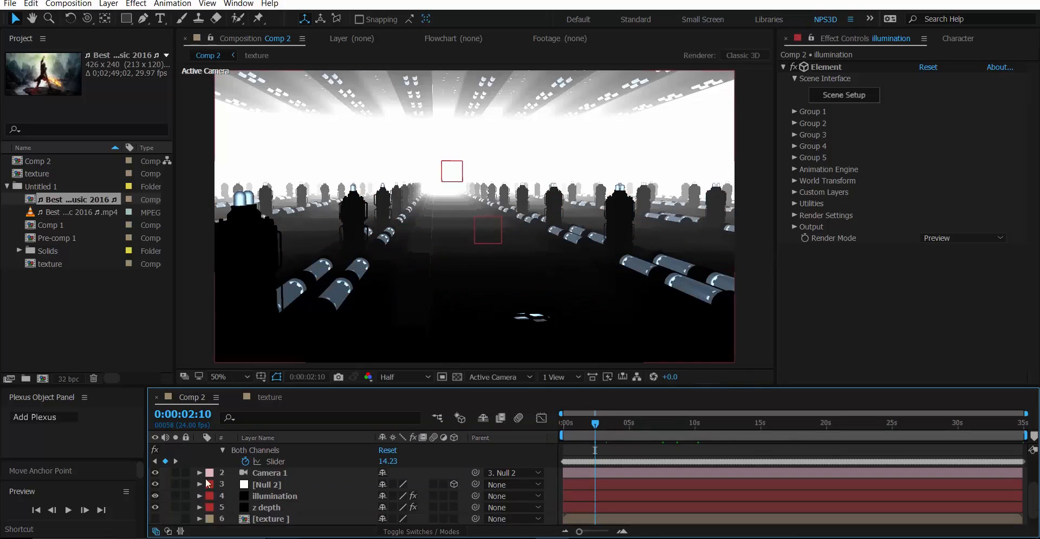
click(200, 450)
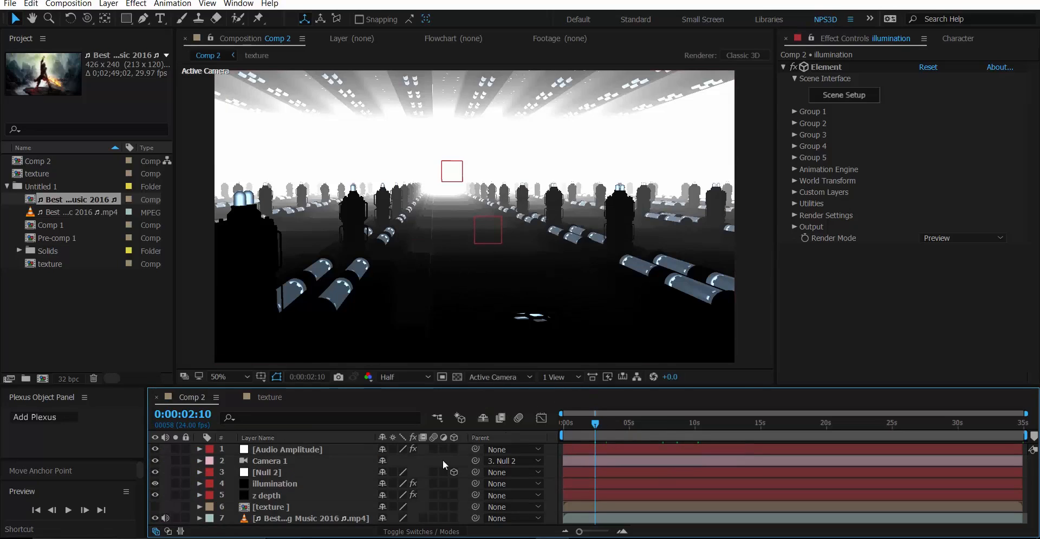
key(c)
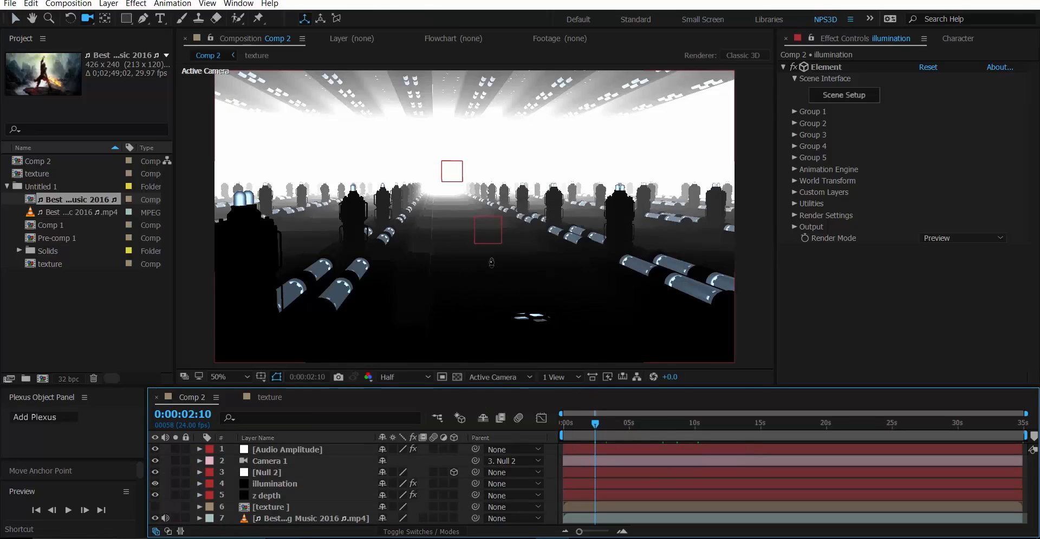
key(c)
drag(491, 262, 479, 265)
key(ctrl+z)
key(ctrl+z)
key(c)
key(ctrl+z)
key(ctrl+s)
key(c)
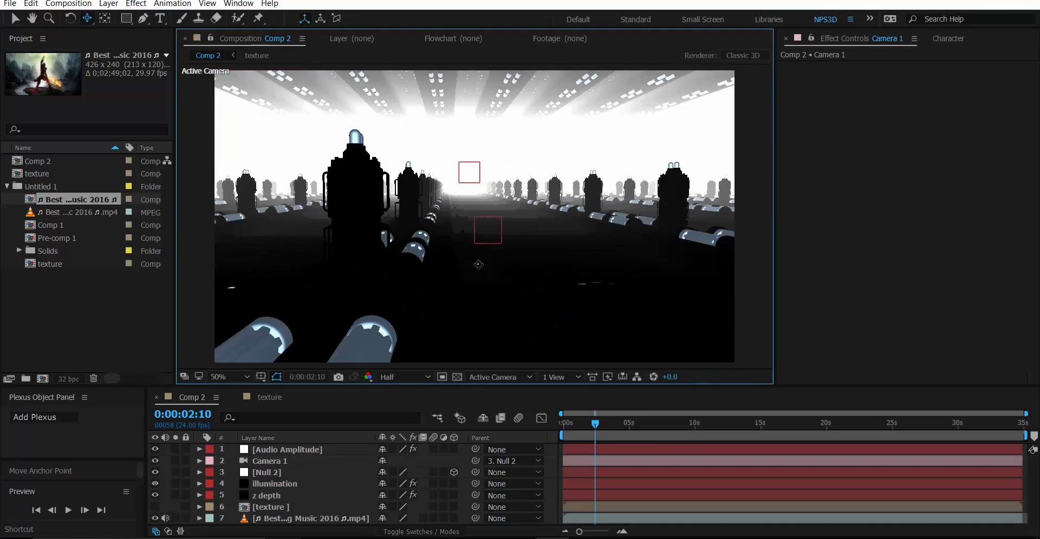
- Set the z depth layer's Z Depth Start to 0 in the Element output settings and solo the layer
click(280, 498)
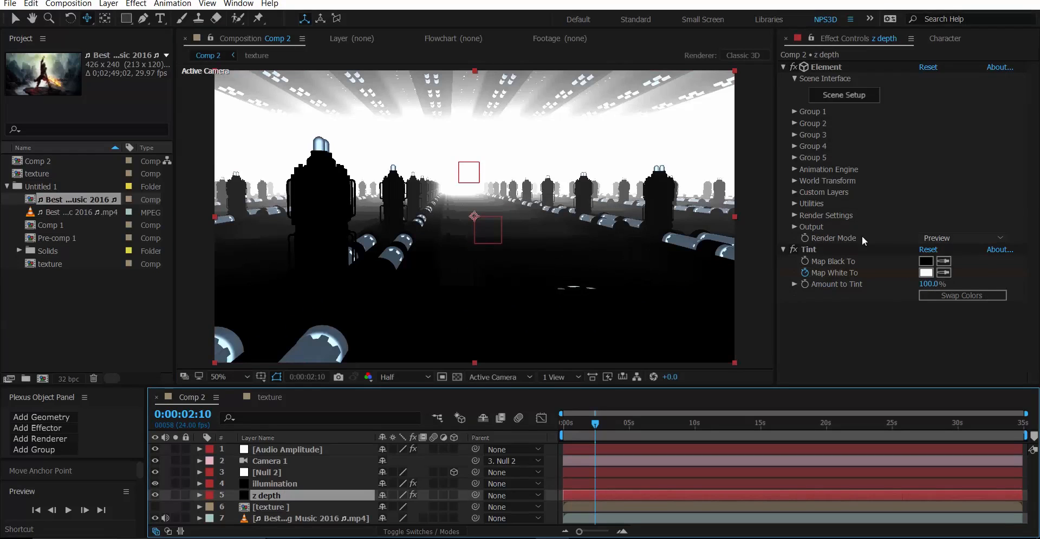
click(794, 227)
scroll(791, 225, down, 2)
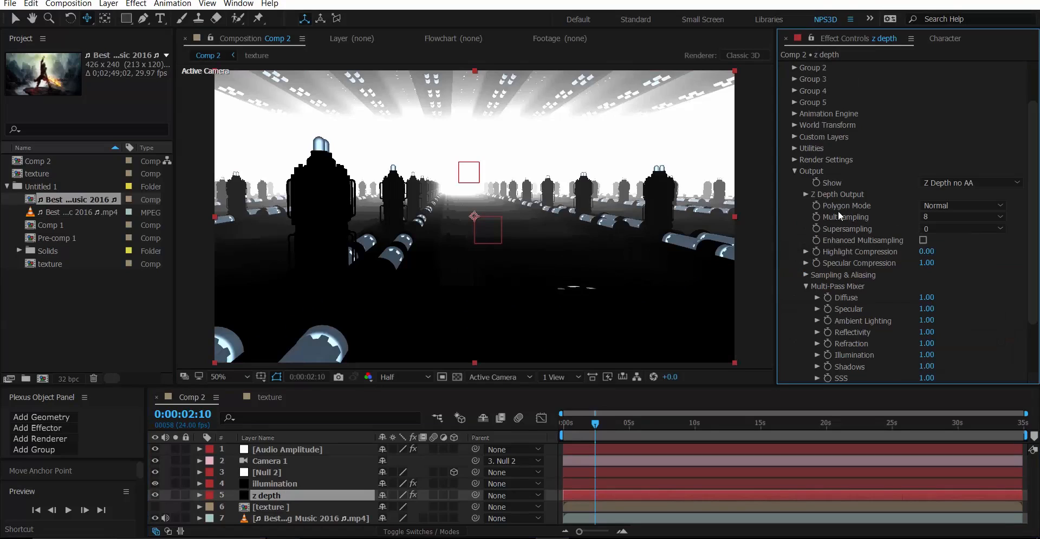
click(807, 196)
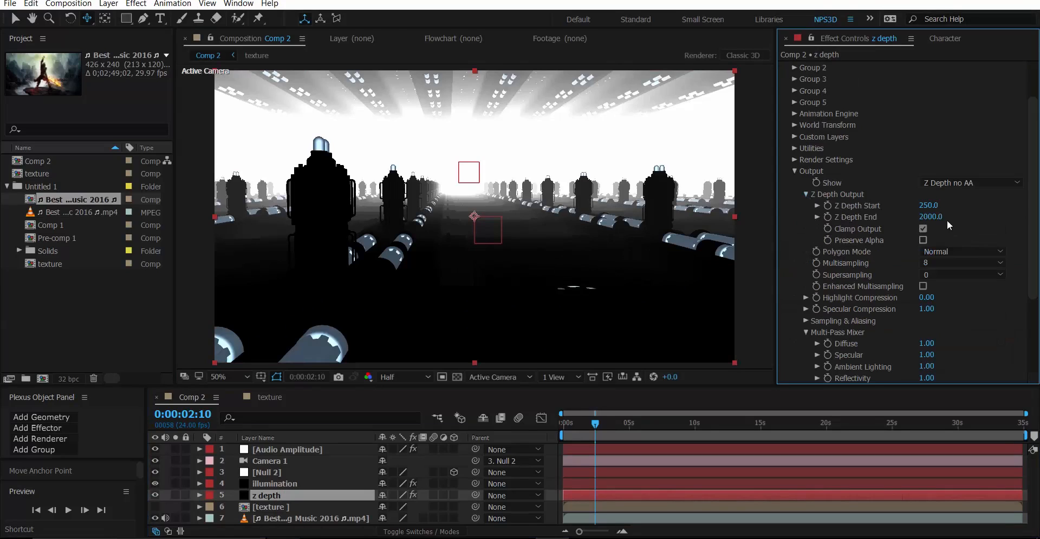
drag(927, 206, 920, 205)
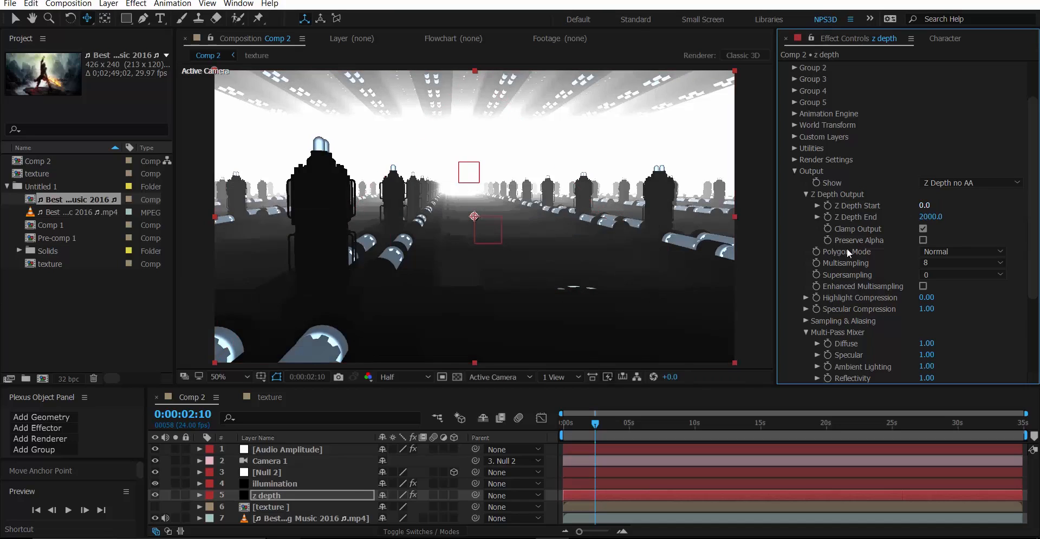
click(175, 495)
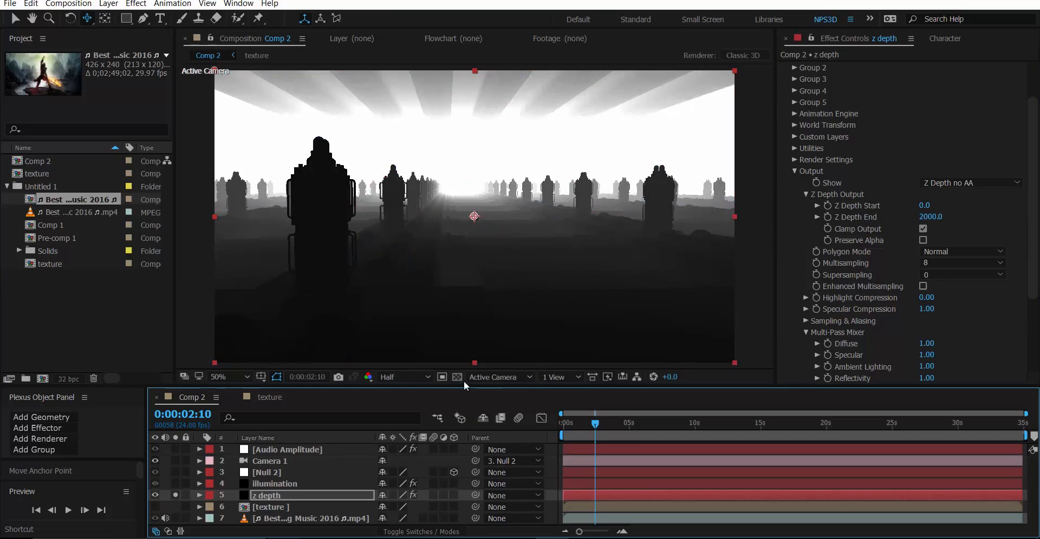
- Try a Z Depth Start of 270, set it to 80, and test different Z Depth End values on the z depth layer
click(923, 205)
text(270)
key(Return)
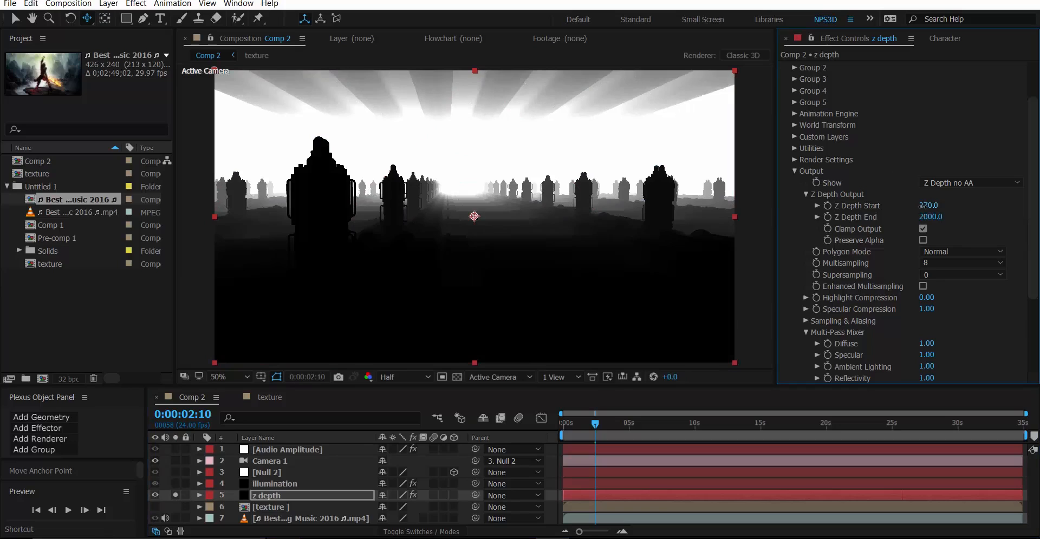
click(926, 205)
text(80)
key(Return)
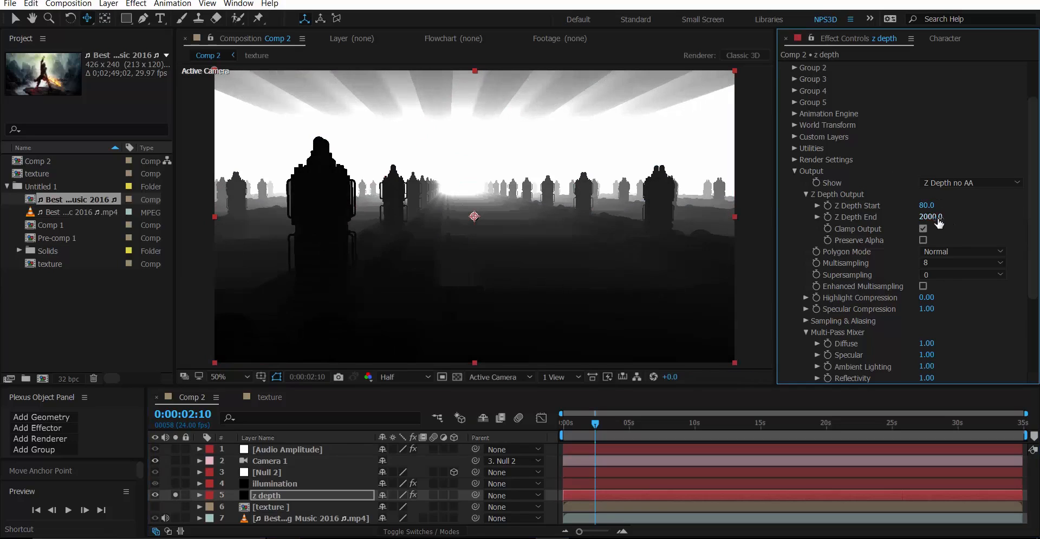
drag(938, 220, 1022, 209)
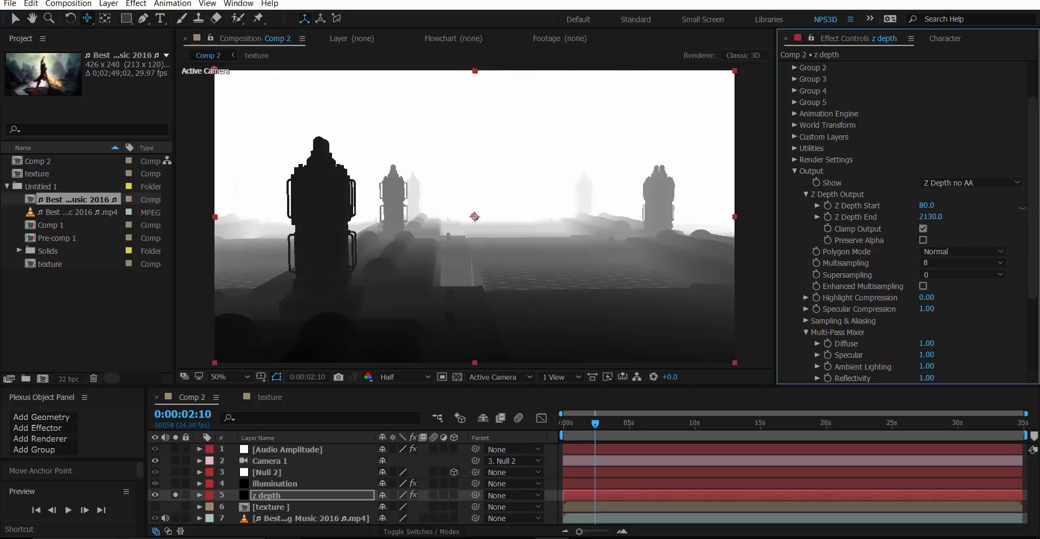
drag(941, 220, 942, 226)
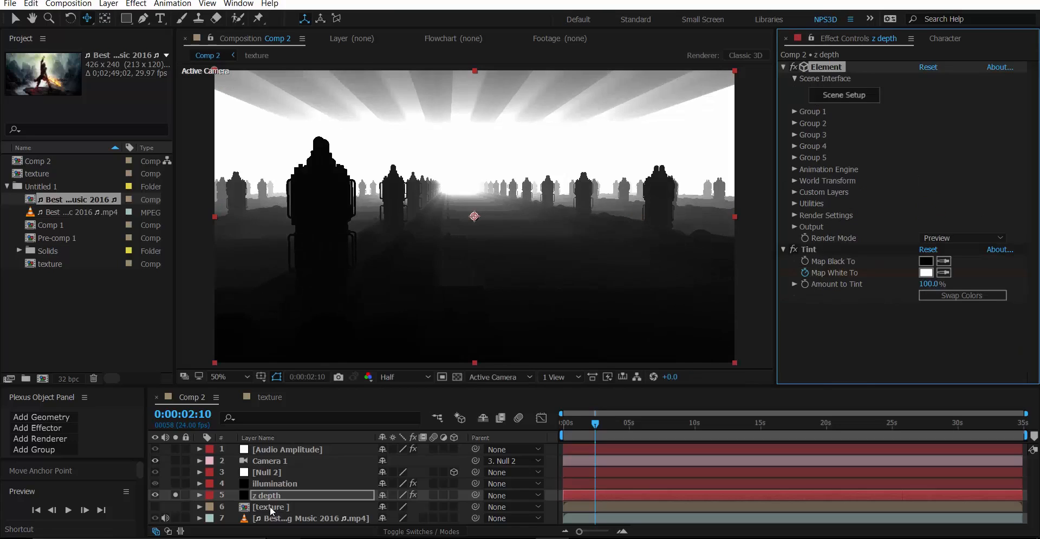
- Add an adjustment layer above all other layers in Comp 2 and turn off the layer soloing
key(grave)
right_click(234, 420)
mouse_move(302, 293)
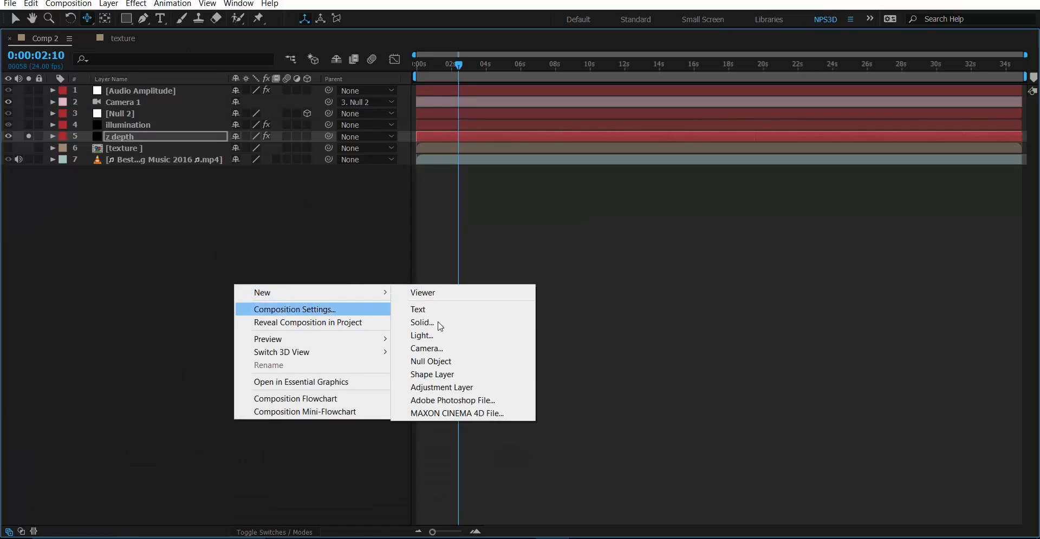
click(464, 388)
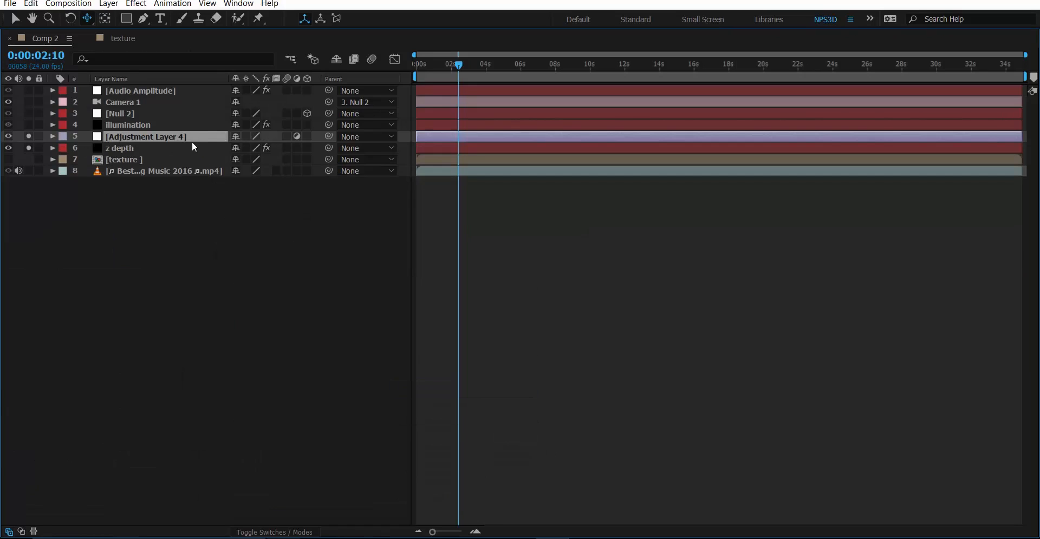
drag(191, 141, 208, 86)
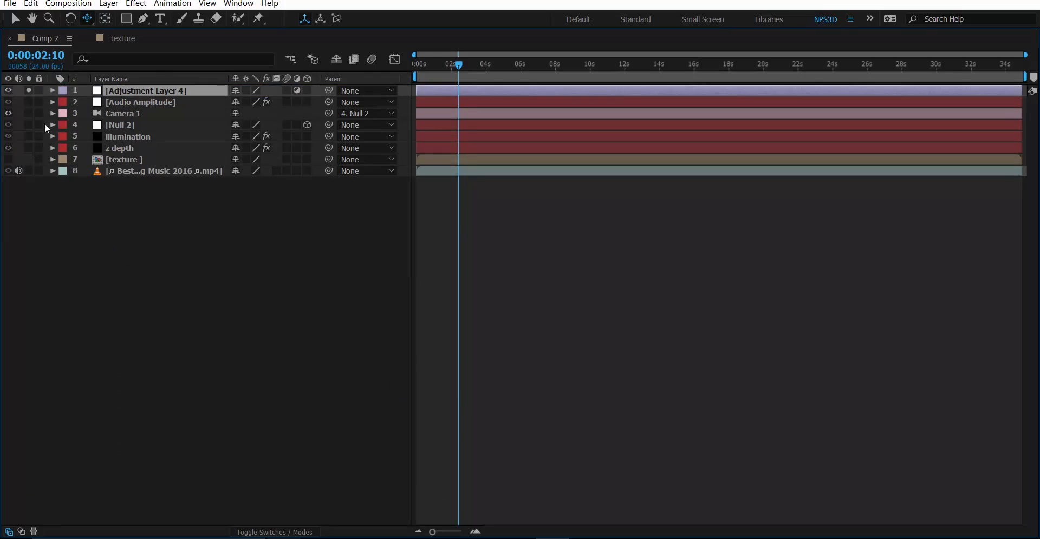
key(grave)
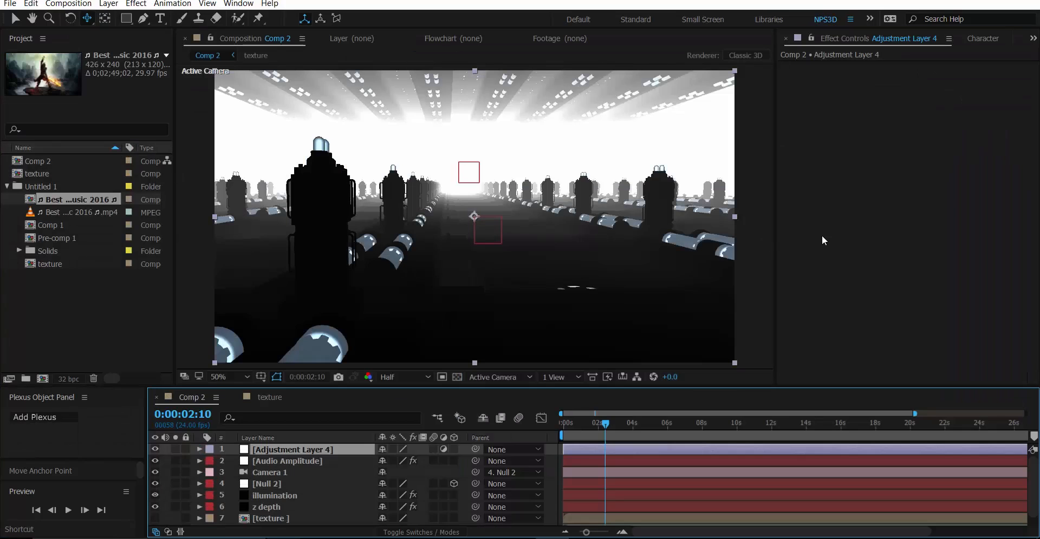
- Apply Curves to the adjustment layer and shape the RGB curve to darken the shadows while keeping the upper tones near the diagonal
key(ctrl+space)
text(cu)
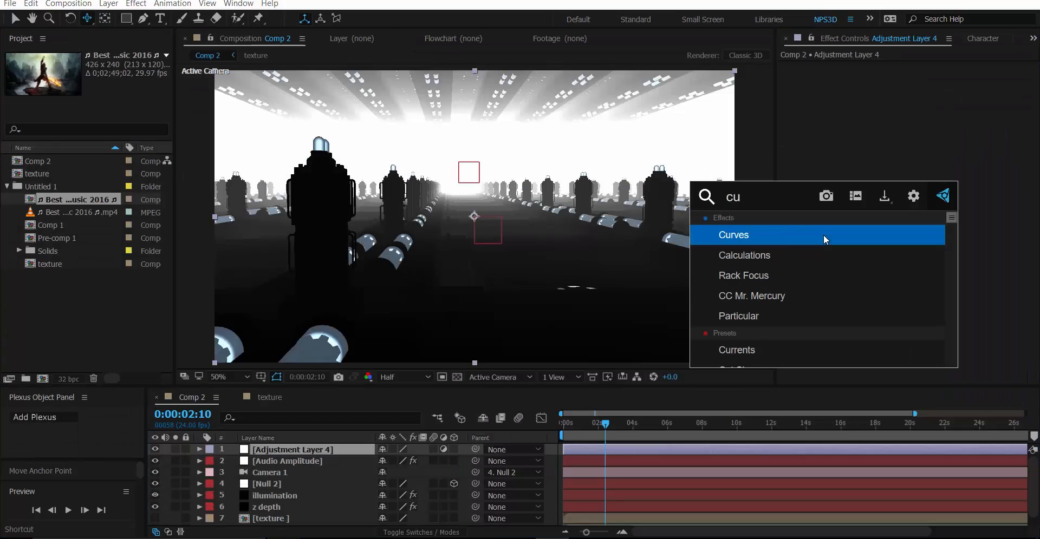
key(Return)
key(v)
drag(830, 265, 835, 269)
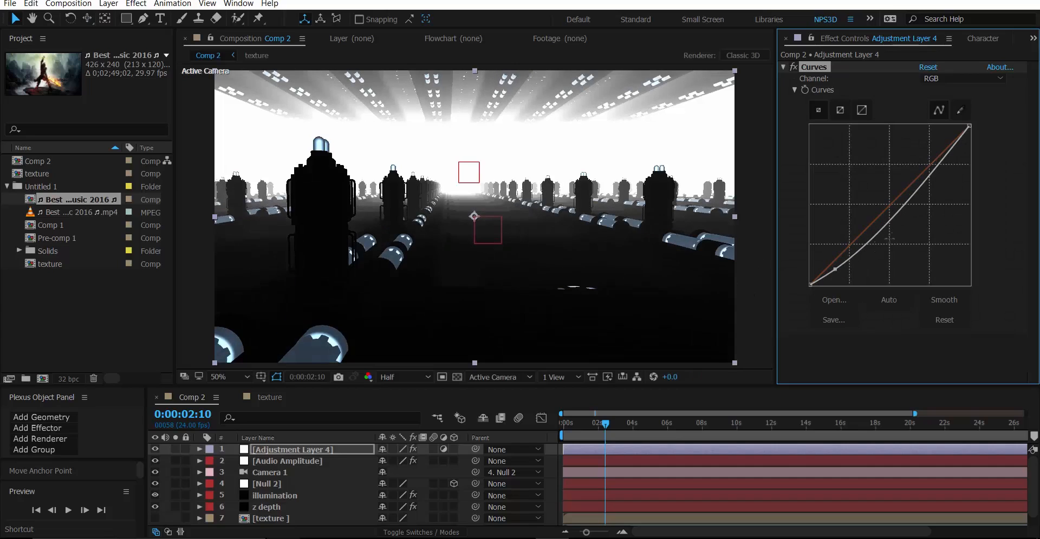
drag(897, 220, 910, 189)
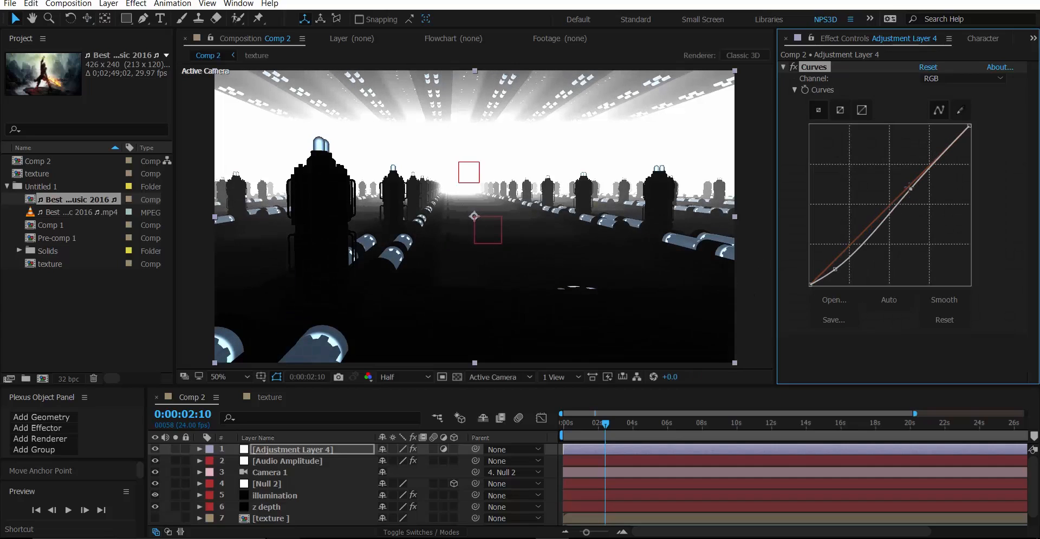
click(789, 75)
click(783, 67)
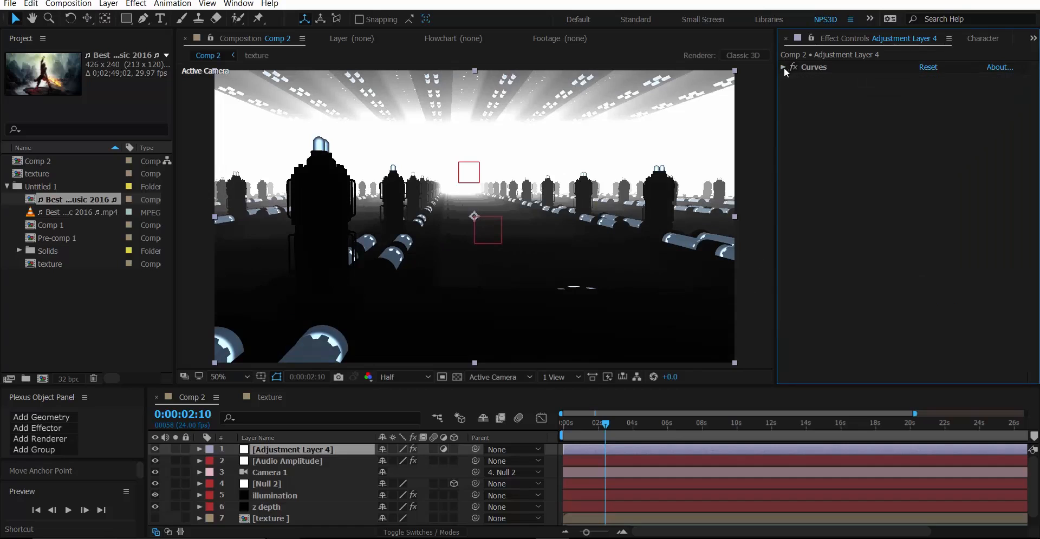
- Duplicate the adjustment layer and delete the Curves effect from the upper copy
click(343, 450)
key(ctrl+d)
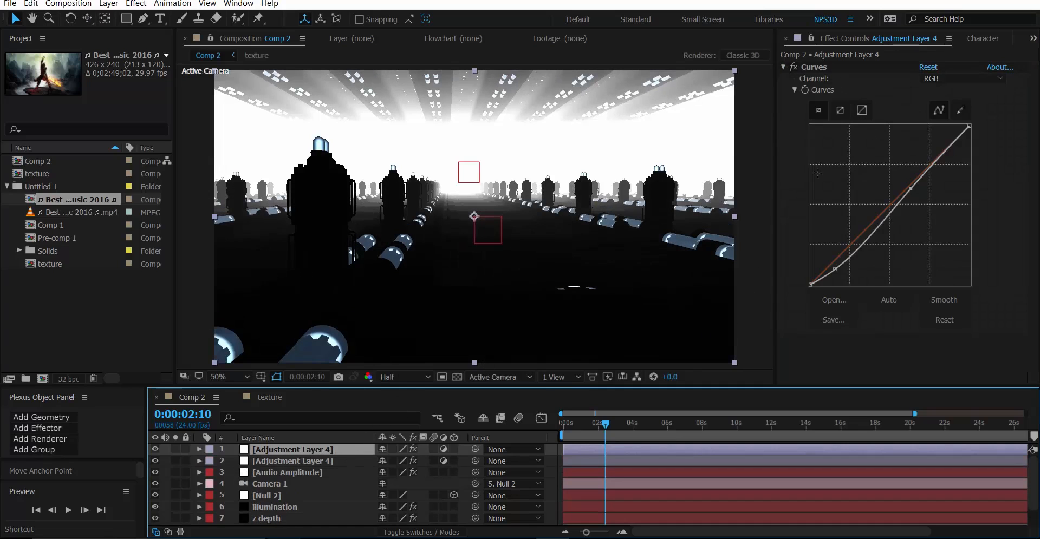
click(813, 66)
key(Delete)
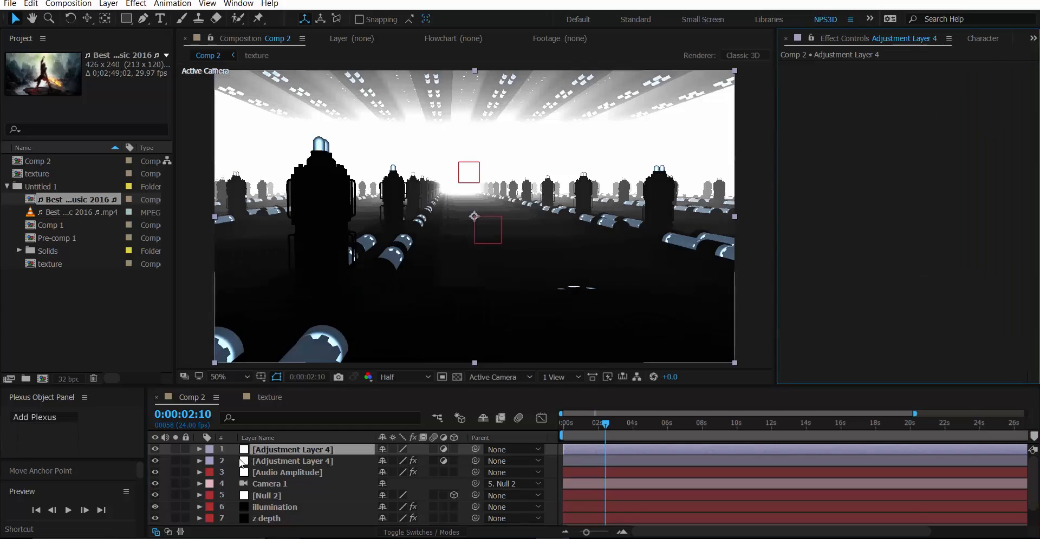
- Rename the adjustment layer that holds the Curves effect as cc
click(288, 461)
key(Return)
text(cc)
key(Return)
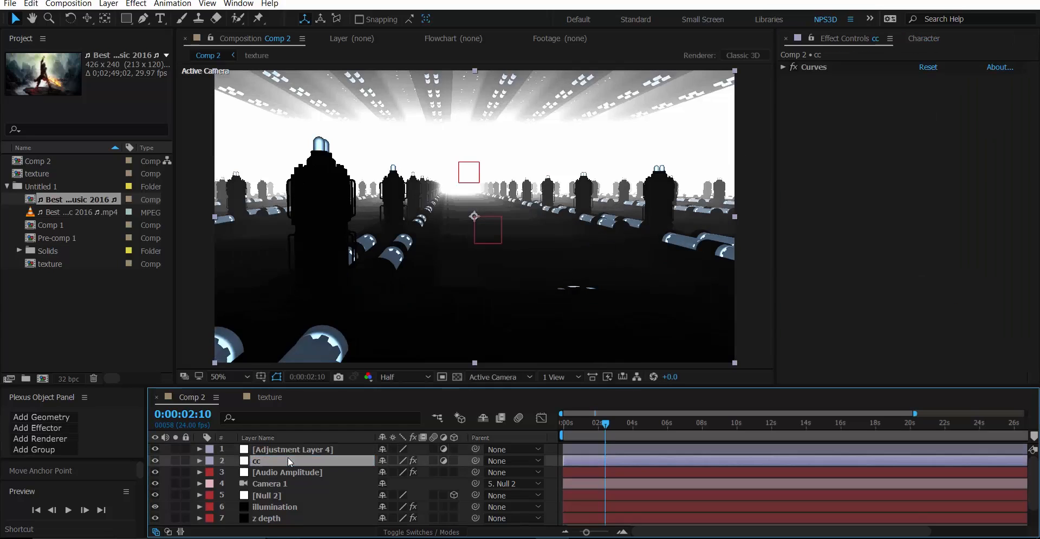
- In cc's Curves, lift the blue channel's black point, then brighten the red highlights and slightly lower the red midtones
click(781, 66)
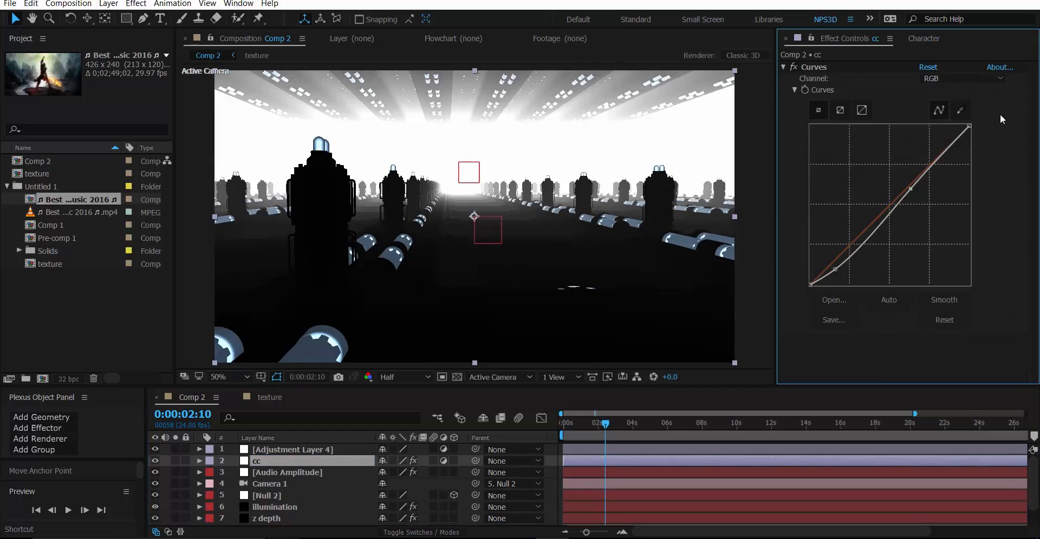
click(950, 80)
click(934, 115)
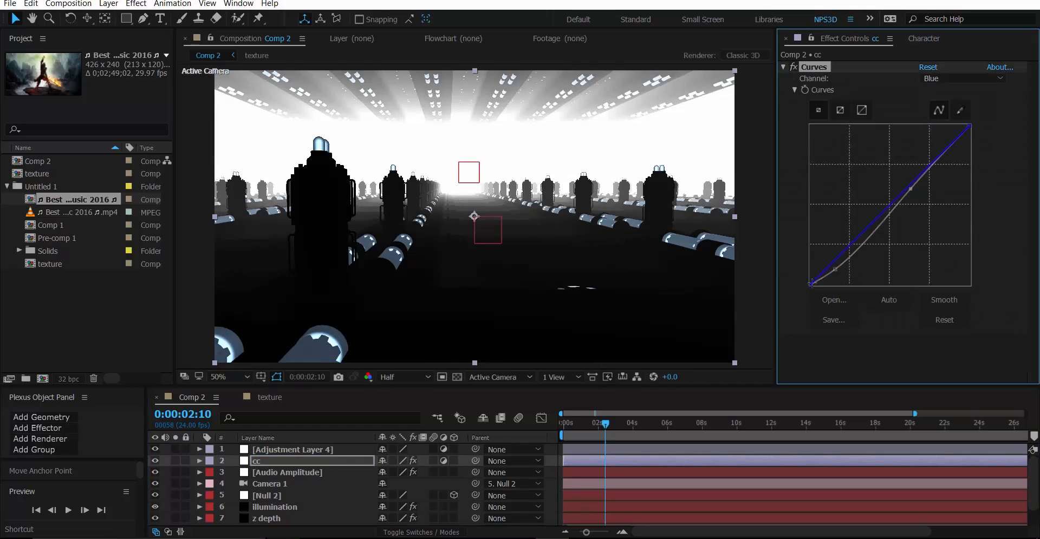
drag(812, 282, 809, 276)
click(945, 81)
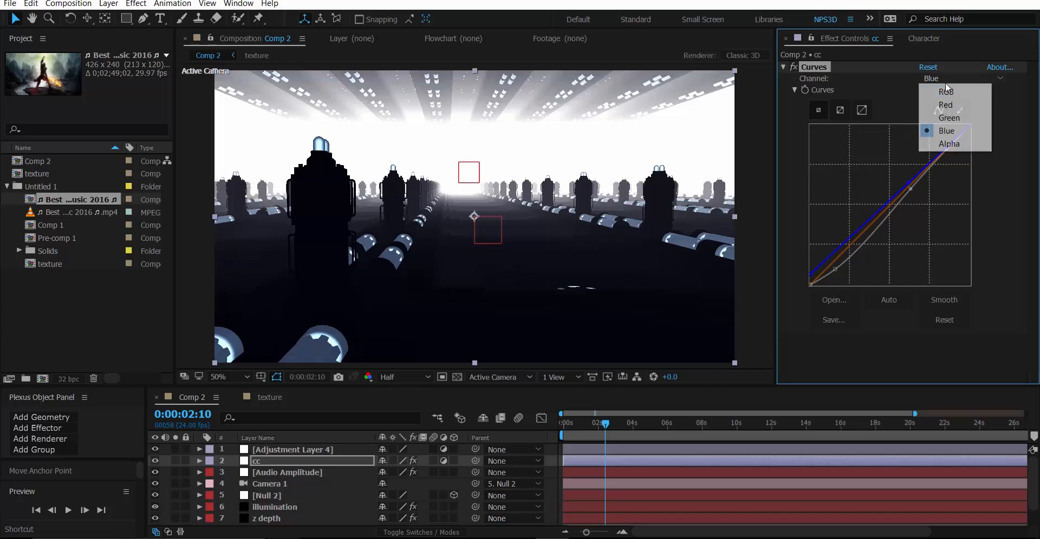
click(934, 89)
drag(969, 126, 954, 135)
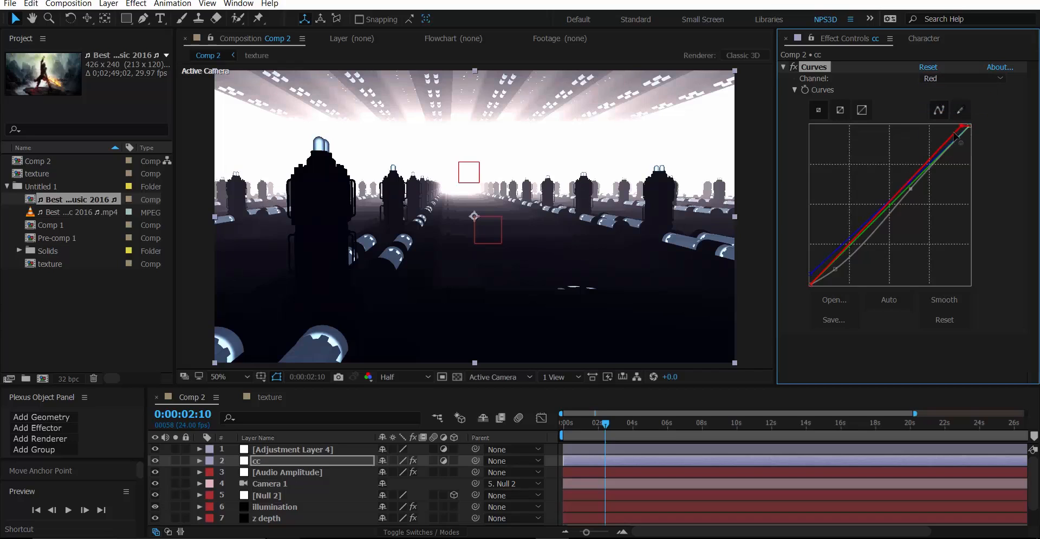
drag(916, 176, 914, 186)
- Rename the topmost adjustment layer as v
click(264, 459)
click(265, 451)
key(Return)
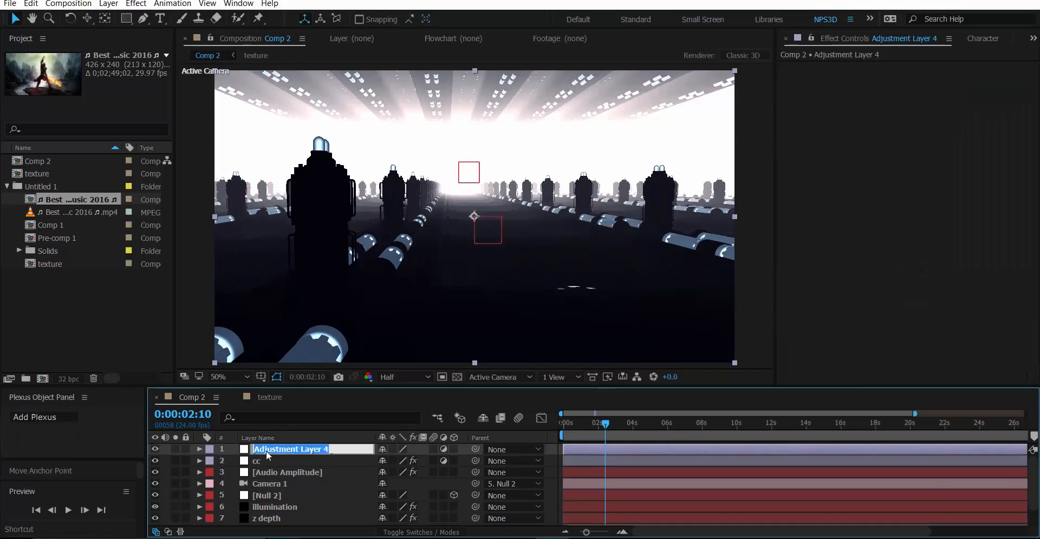
text(v)
key(Return)
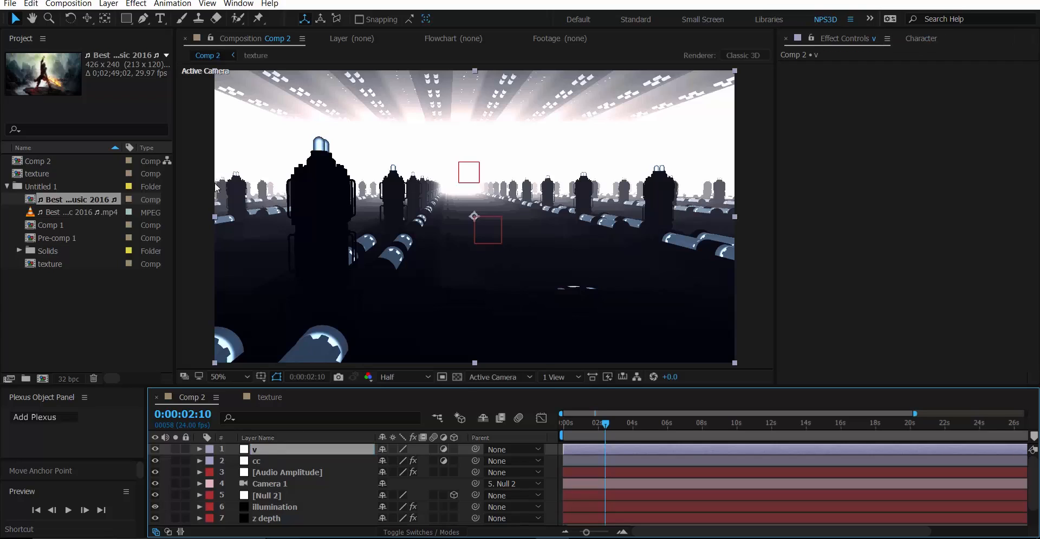
- Add an elliptical mask that fills the whole frame to the v layer
click(126, 19)
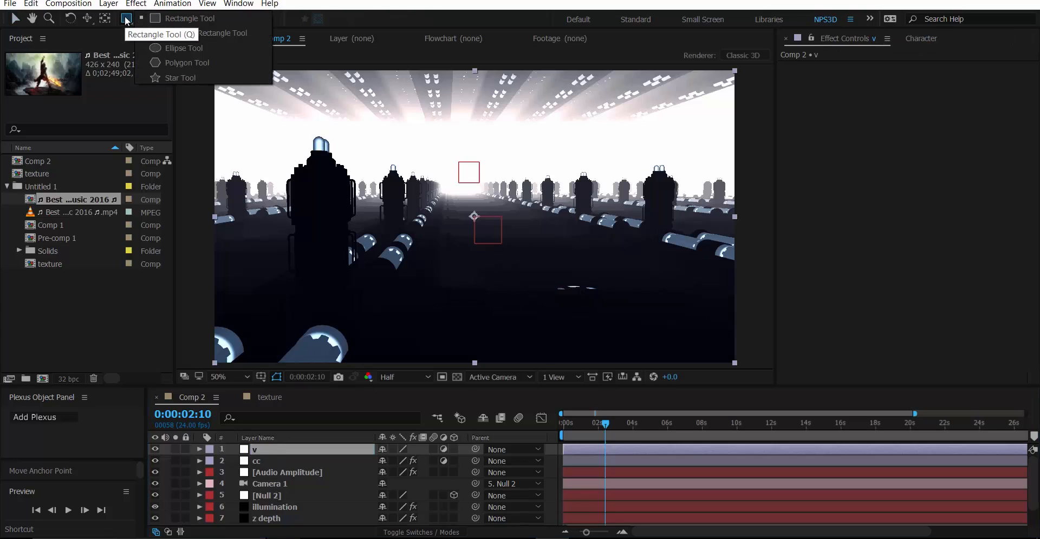
click(171, 54)
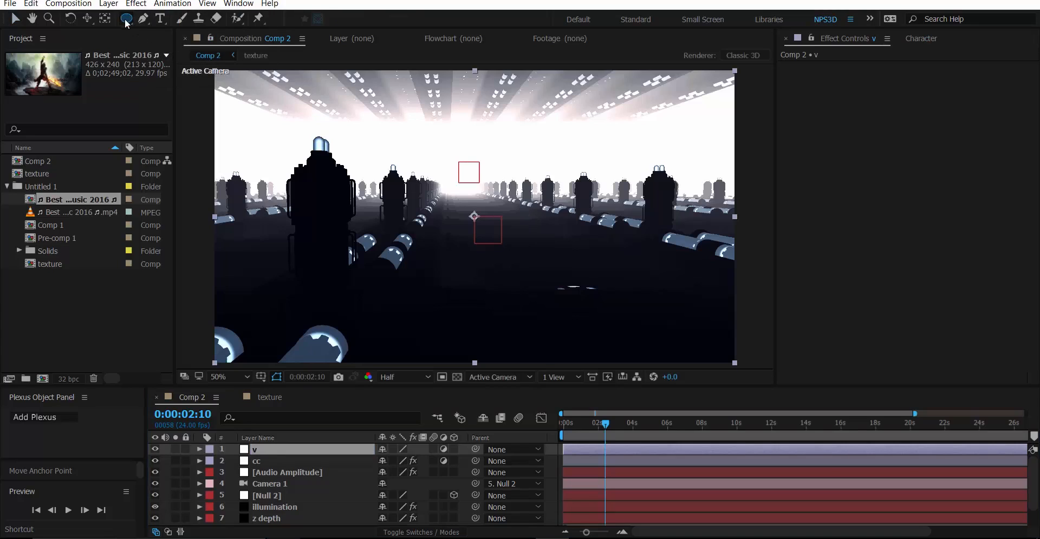
double_click(126, 19)
key(v)
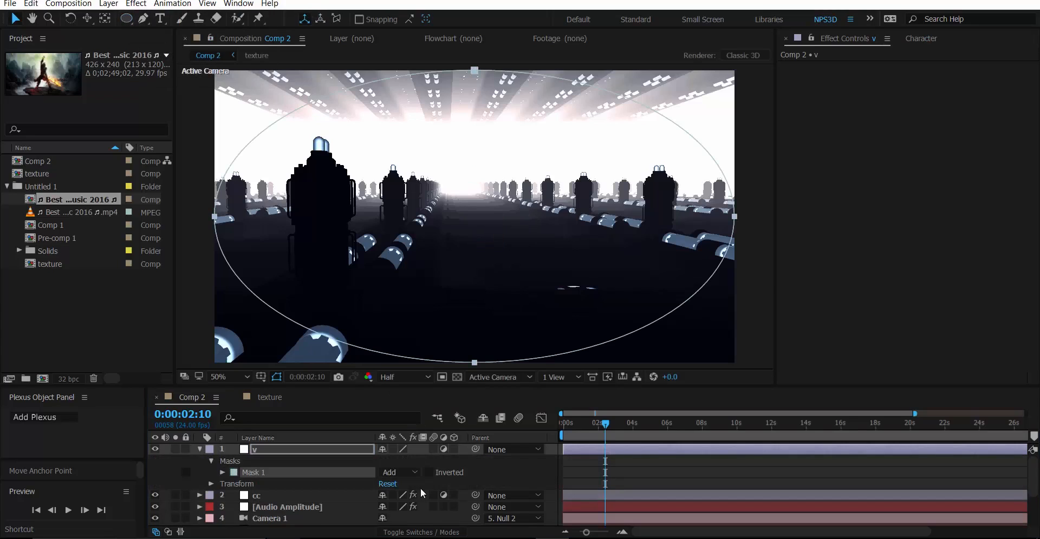
- Apply the Curves effect to the masked v adjustment layer
click(314, 450)
click(916, 294)
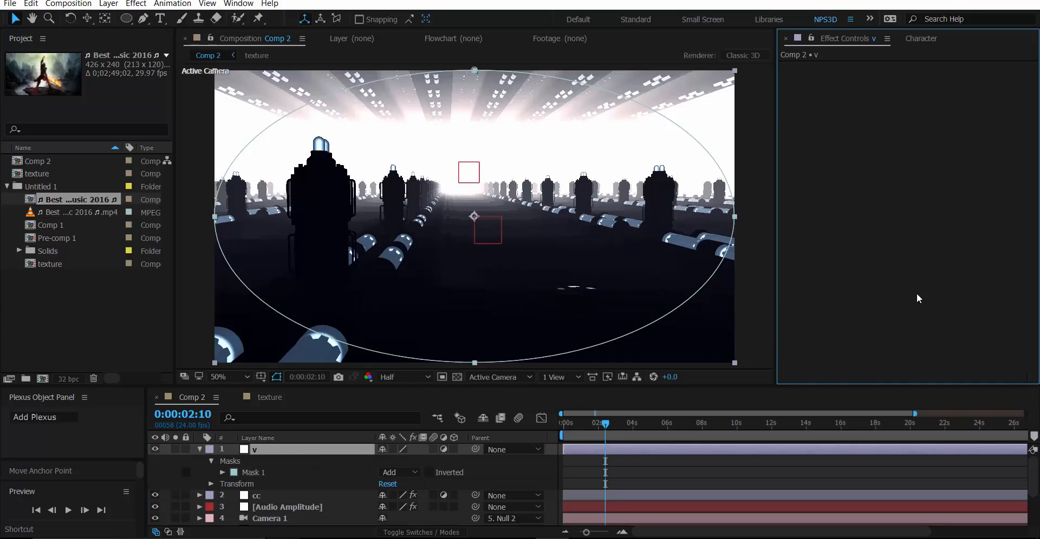
key(ctrl+space)
text(curves)
key(Return)
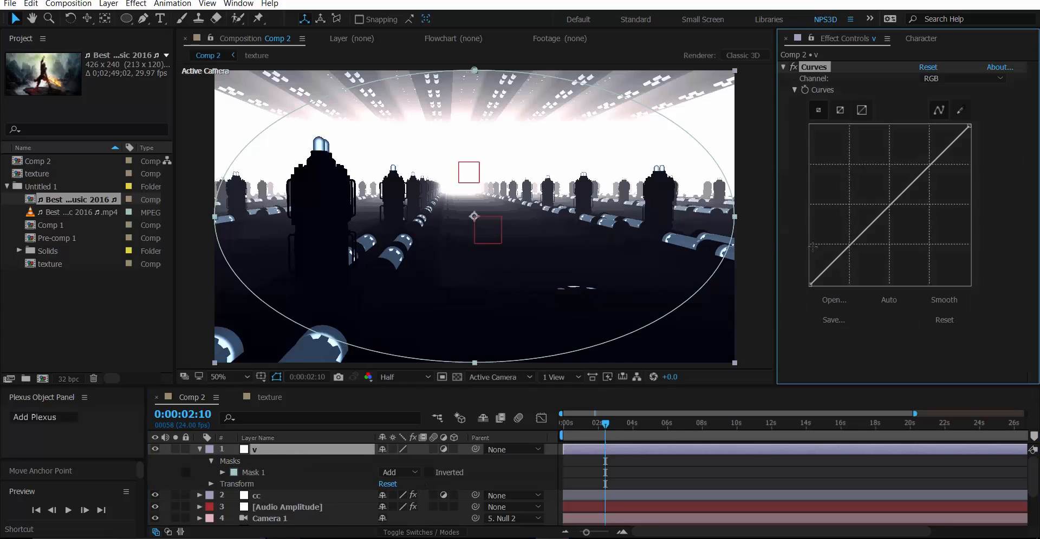
- Pull down the shadows in the v layer's Curves and invert its elliptical mask
drag(831, 259, 842, 265)
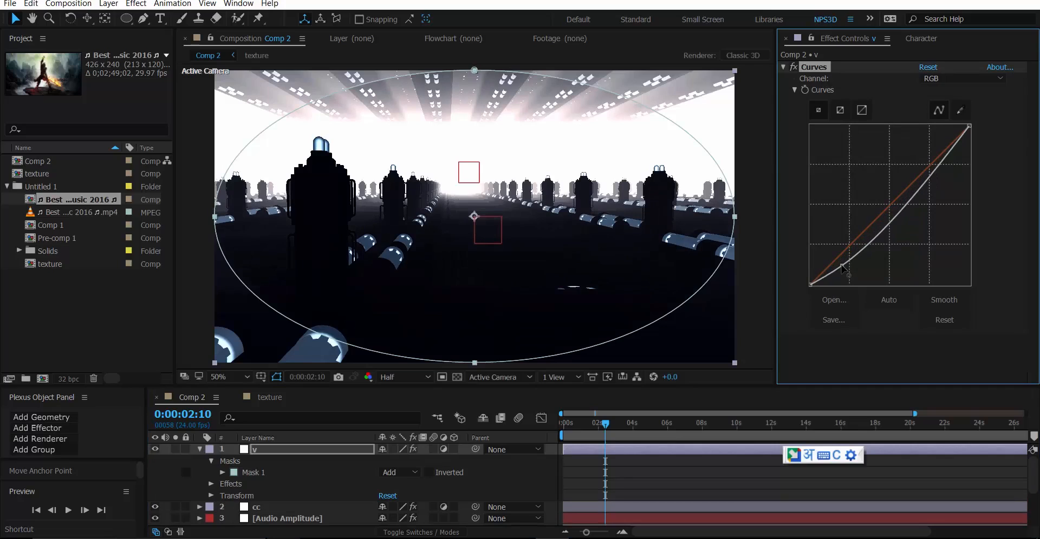
click(436, 471)
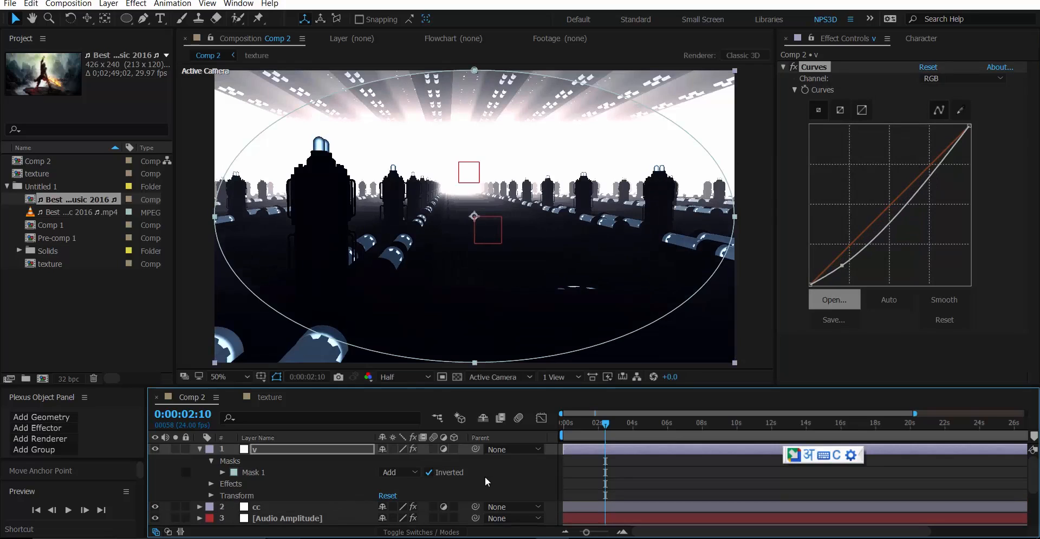
- Reveal the v layer's mask properties and set its Mask Feather to 106 pixels
click(275, 450)
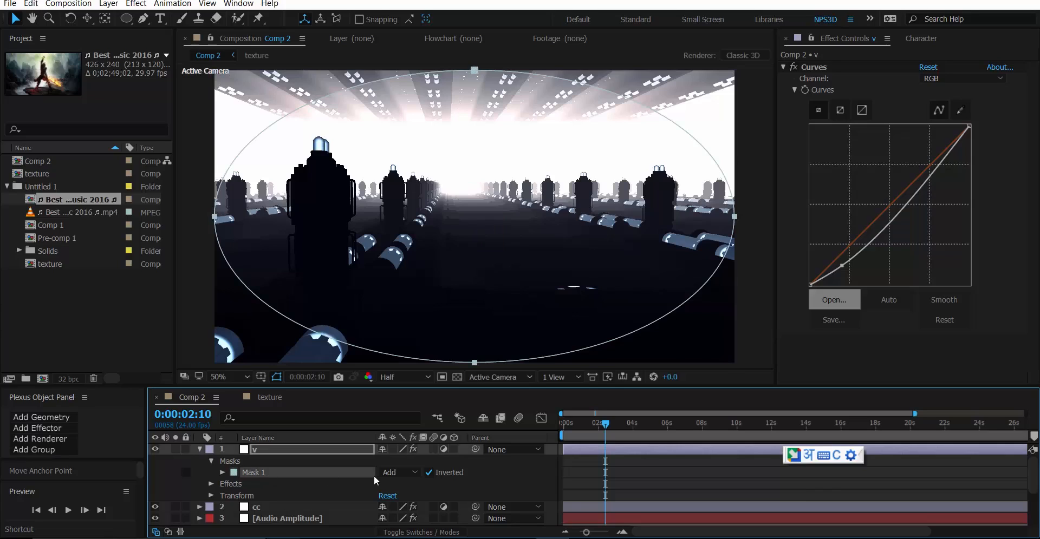
key(m)
key(m)
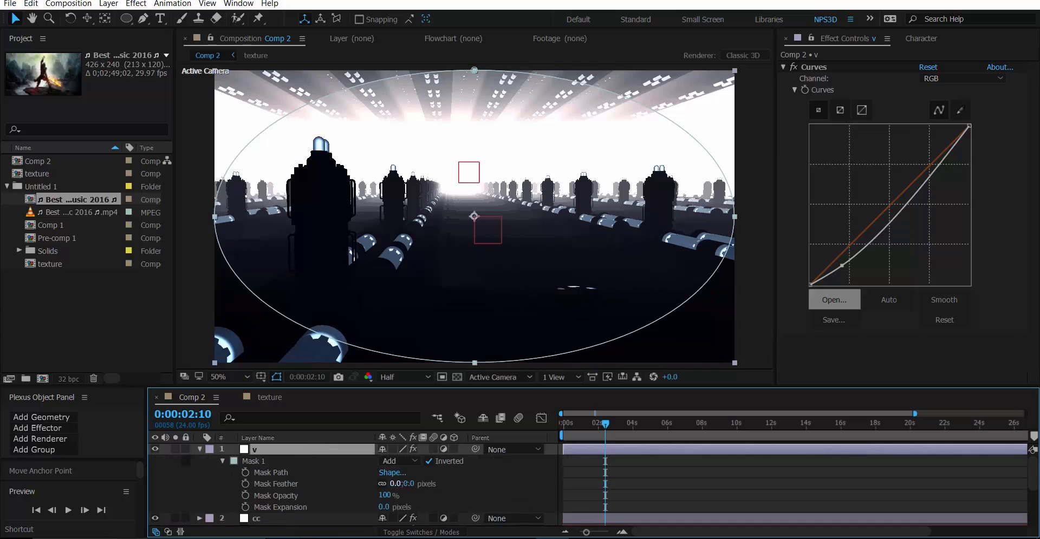
drag(395, 485, 454, 477)
click(503, 490)
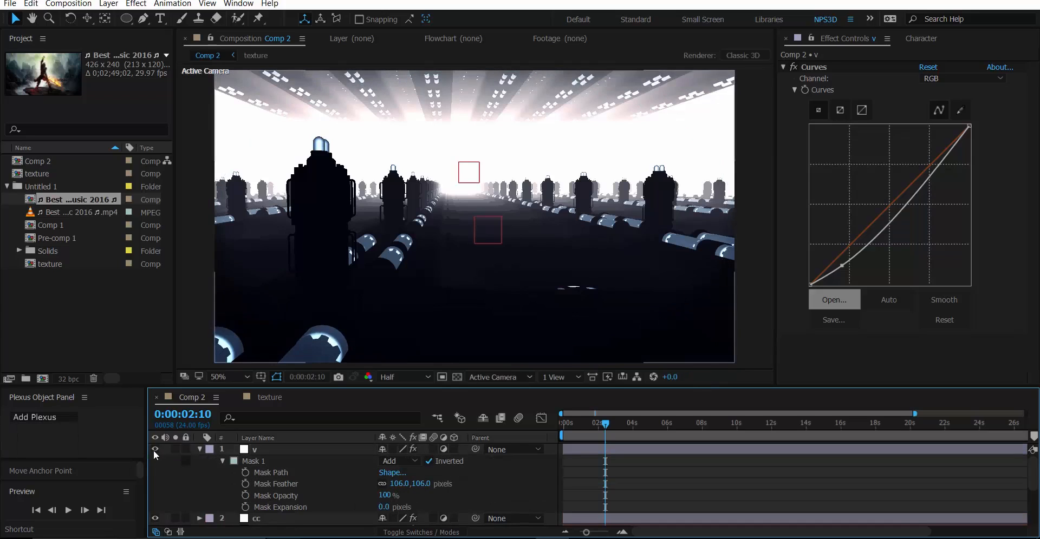
- Soften v's Curves darkening, raise its Mask Feather to 142 pixels, and compare the frame with the layer hidden and shown
click(842, 265)
mouse_move(840, 264)
mouse_down()
mouse_move(845, 271)
mouse_move(836, 262)
mouse_up()
drag(401, 484, 420, 485)
click(187, 475)
click(156, 449)
click(155, 449)
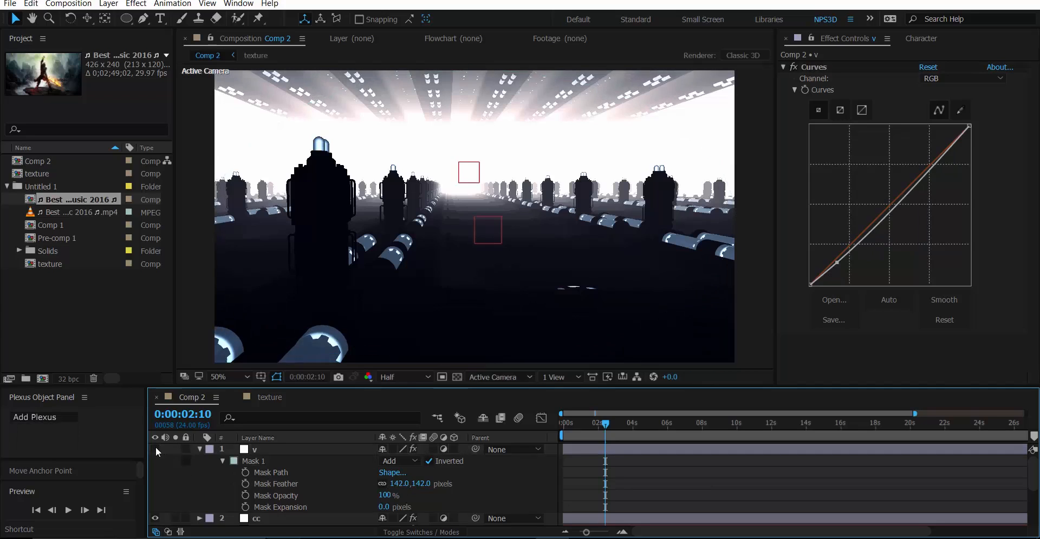
click(196, 448)
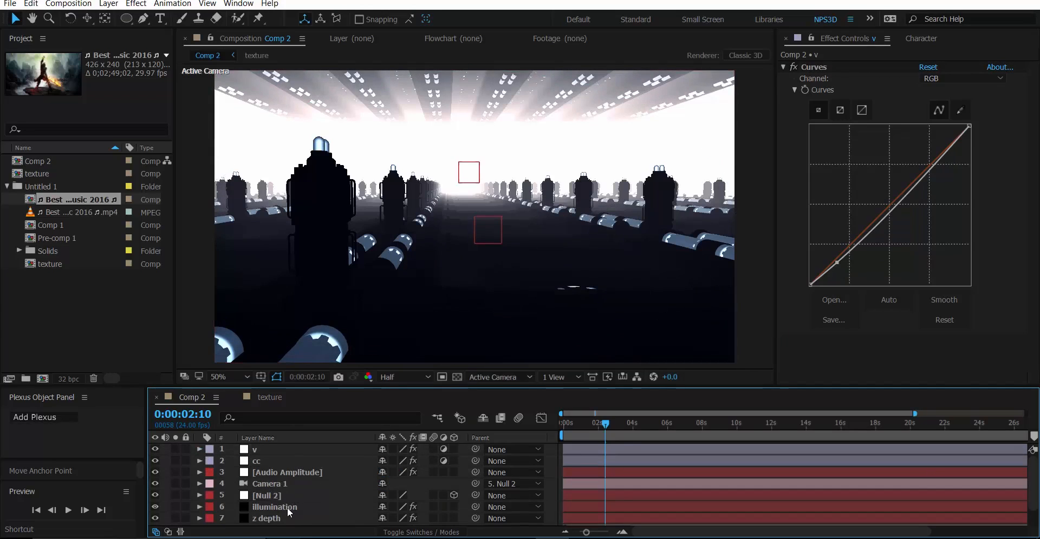
- Create a new white solid at the top of the Comp 2 layer stack
key(grave)
right_click(235, 394)
mouse_move(262, 403)
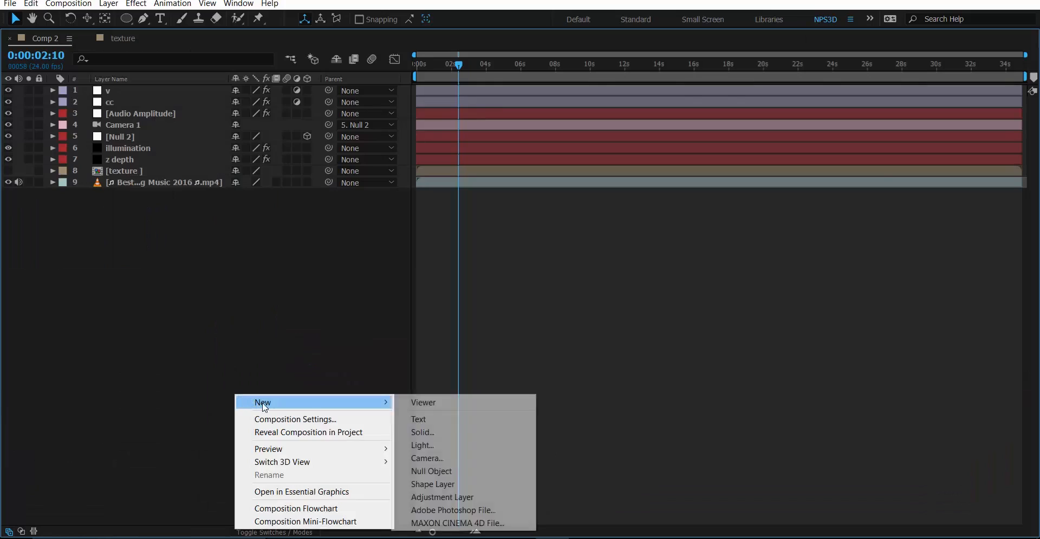
click(442, 428)
key(Return)
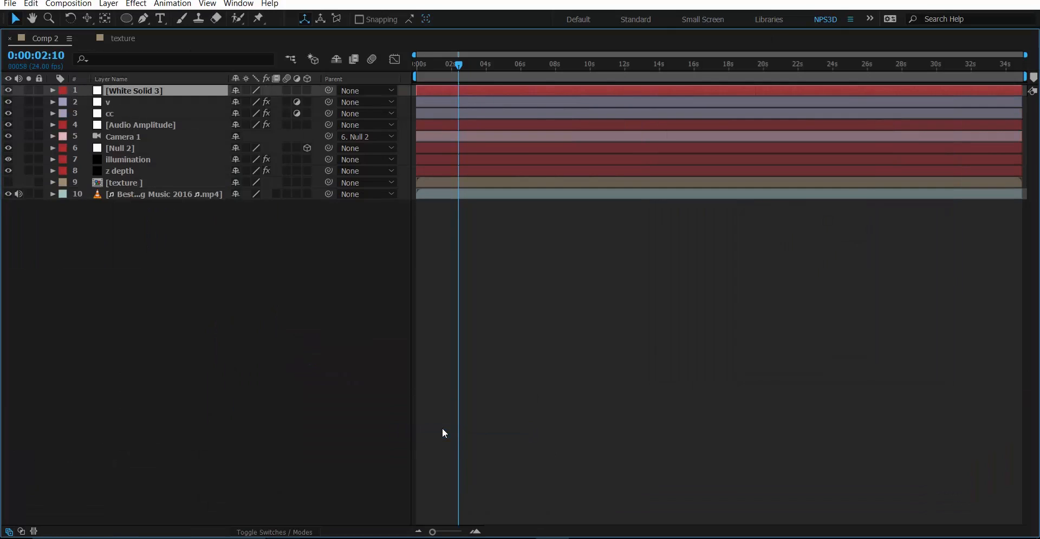
- Change the new white solid's color to black, 000000
key(grave)
click(108, 3)
click(200, 31)
click(917, 357)
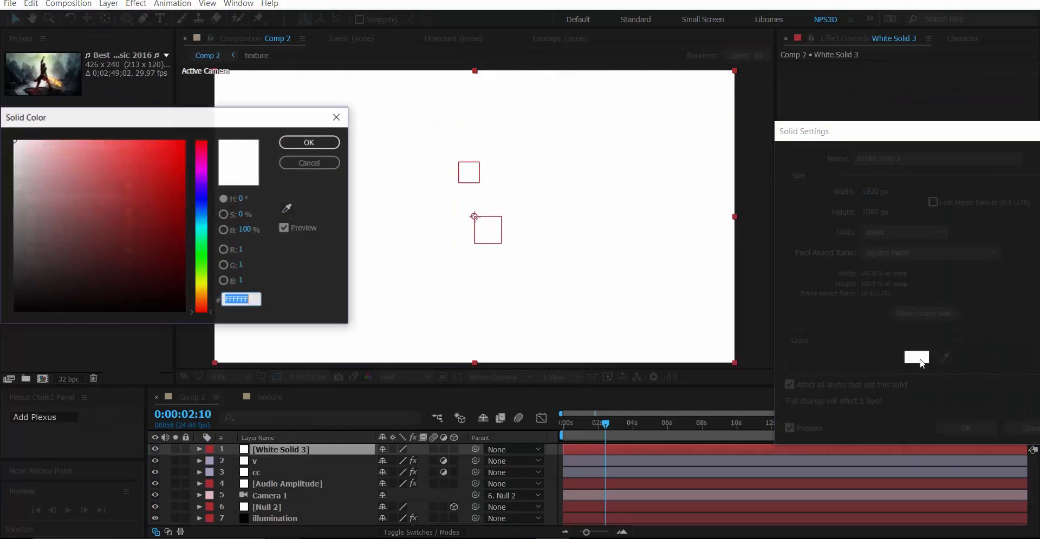
text(000000)
click(308, 143)
key(Return)
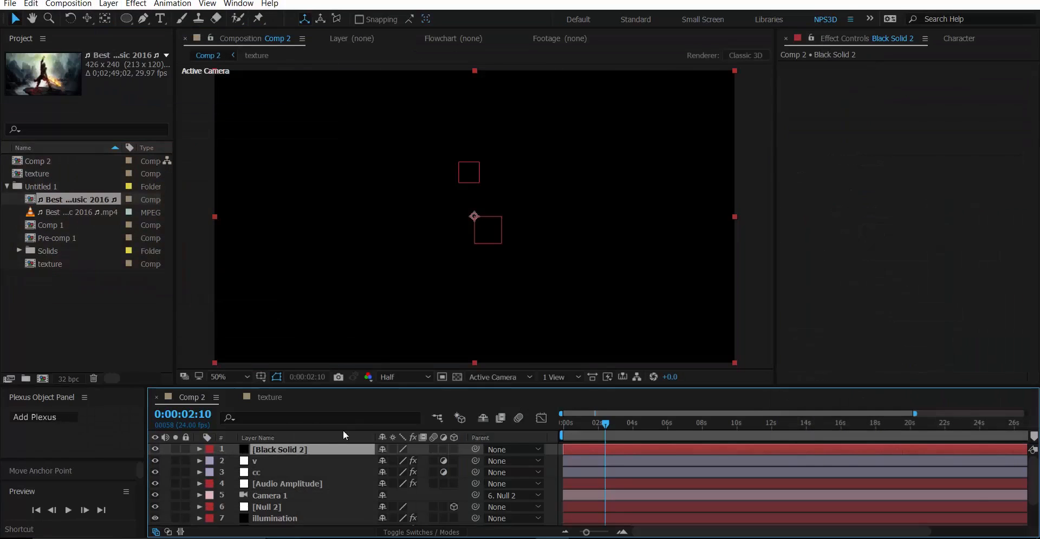
- Choose the Rectangle tool as the mask shape for the black solid
click(125, 21)
click(142, 30)
double_click(126, 21)
key(ctrl+z)
key(v)
- Using temporary title/action safe guides, draw an inverted rectangular mask on the black solid that leaves letterbox bars above and below the scene
click(261, 377)
click(267, 391)
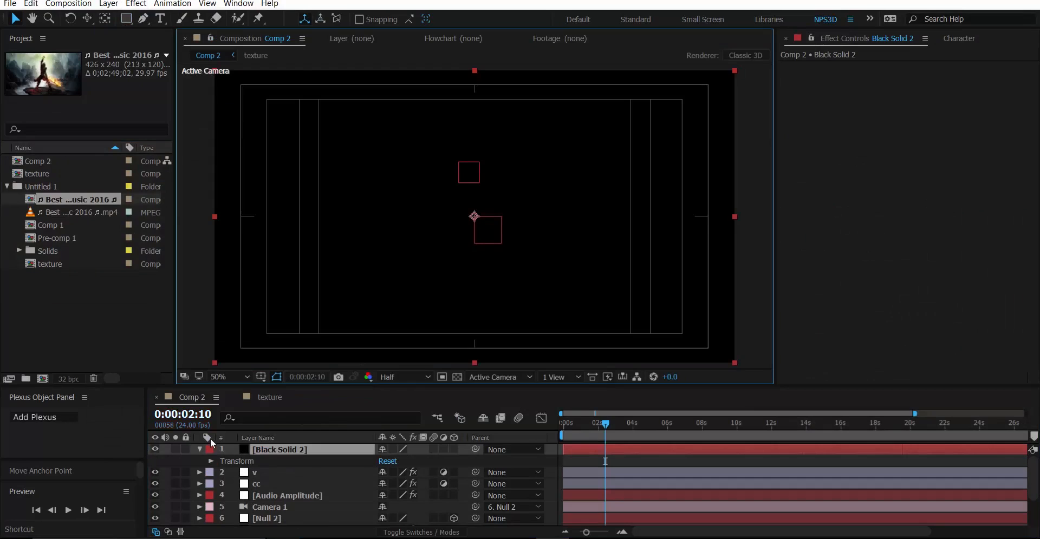
key(q)
drag(199, 95, 743, 337)
click(431, 473)
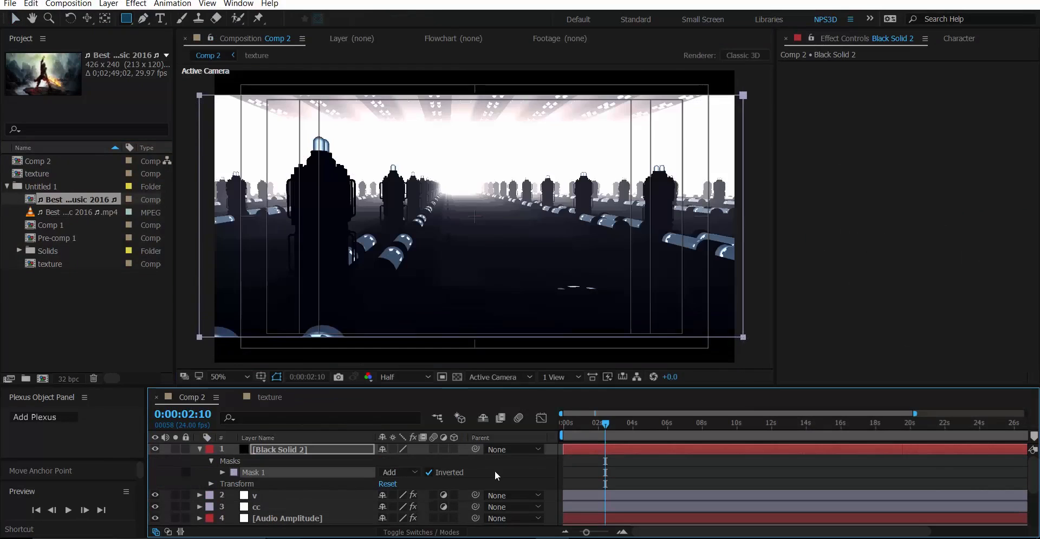
click(495, 472)
click(199, 450)
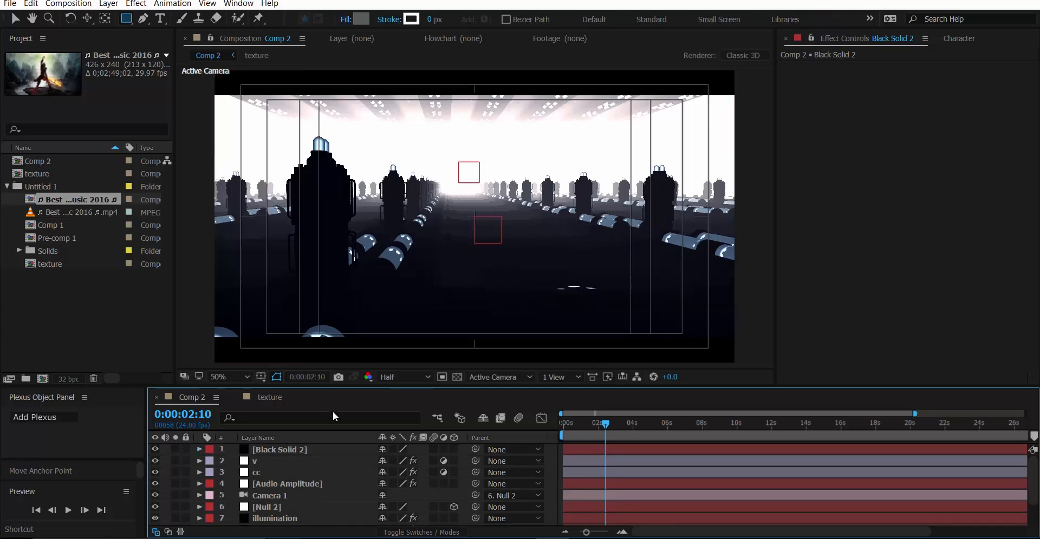
click(261, 377)
click(320, 390)
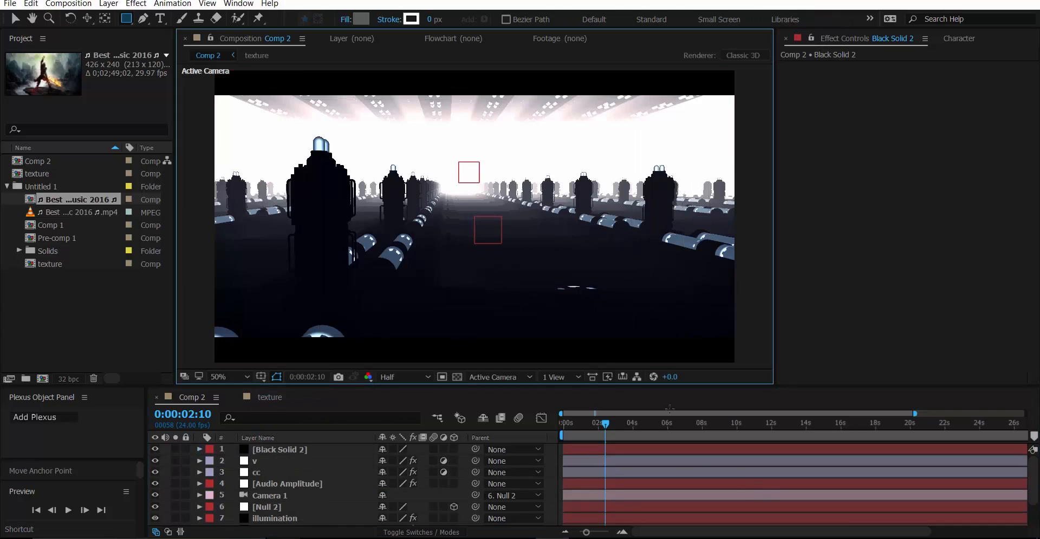
- Enable Enhanced Multisampling in the Element output settings of the z depth layer
scroll(317, 498, down, 3)
click(310, 498)
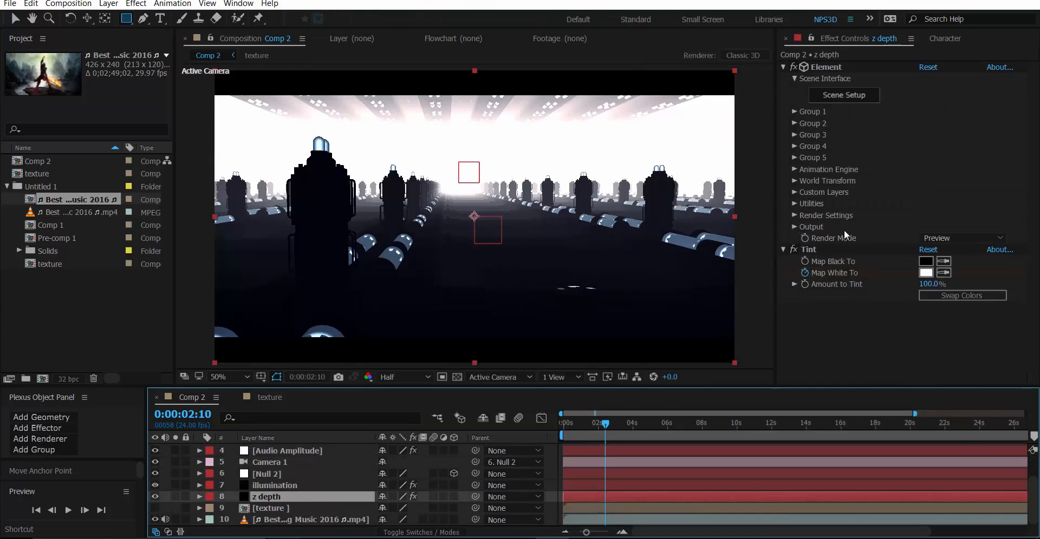
click(794, 227)
scroll(921, 162, down, 3)
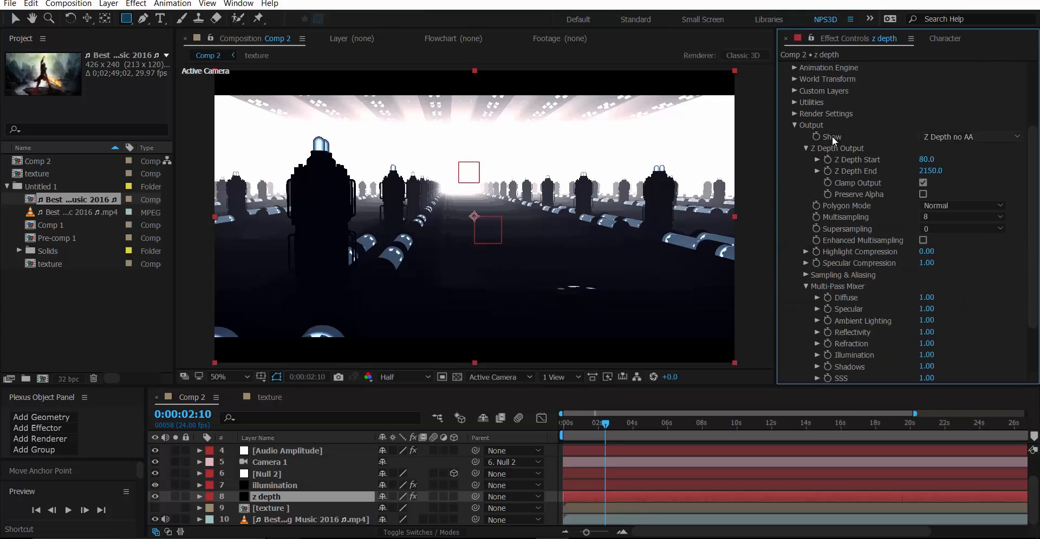
click(923, 240)
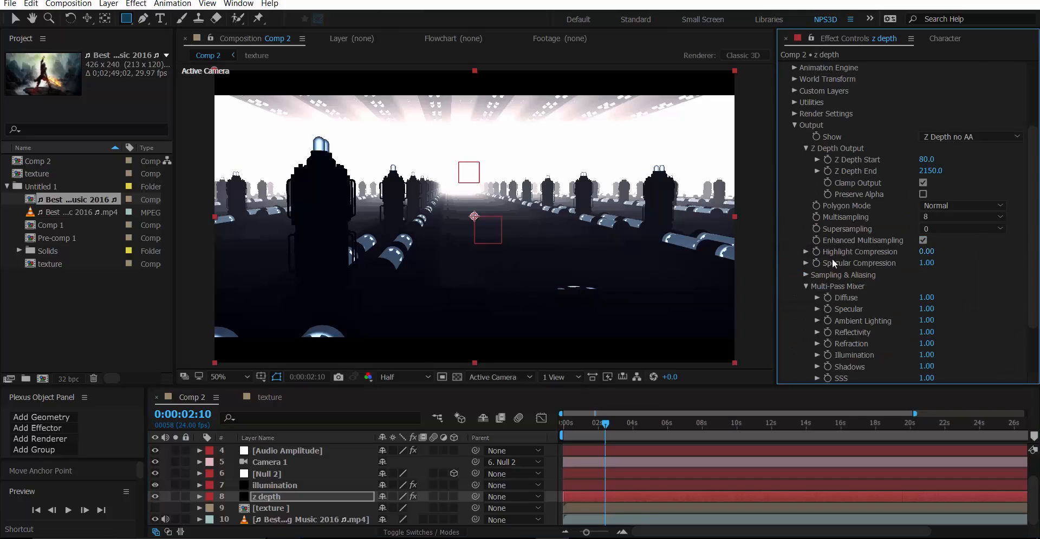
- Set FXAA Smoothing to 2 in the z depth layer's Element sampling settings
click(805, 276)
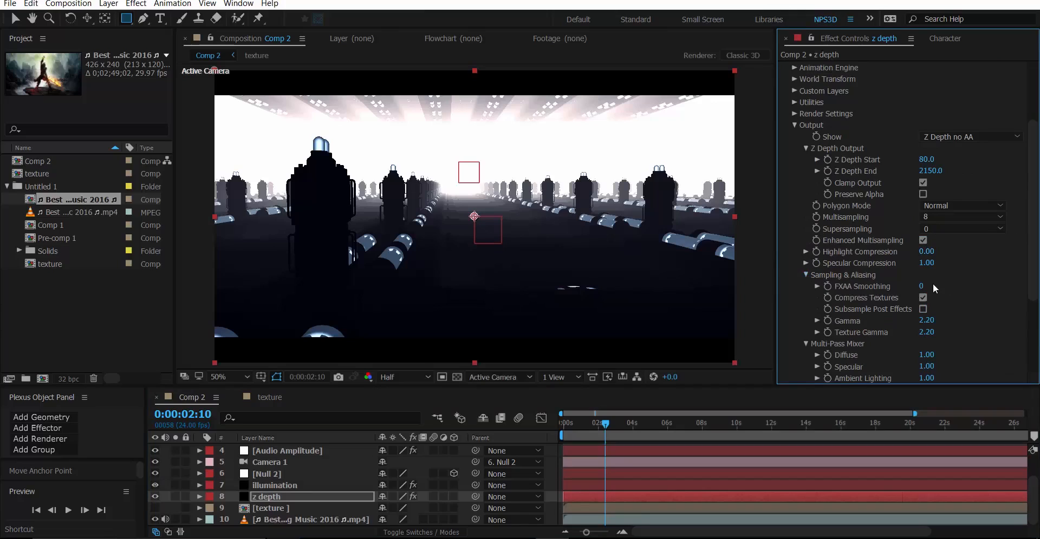
click(922, 286)
text(2)
key(Return)
click(806, 275)
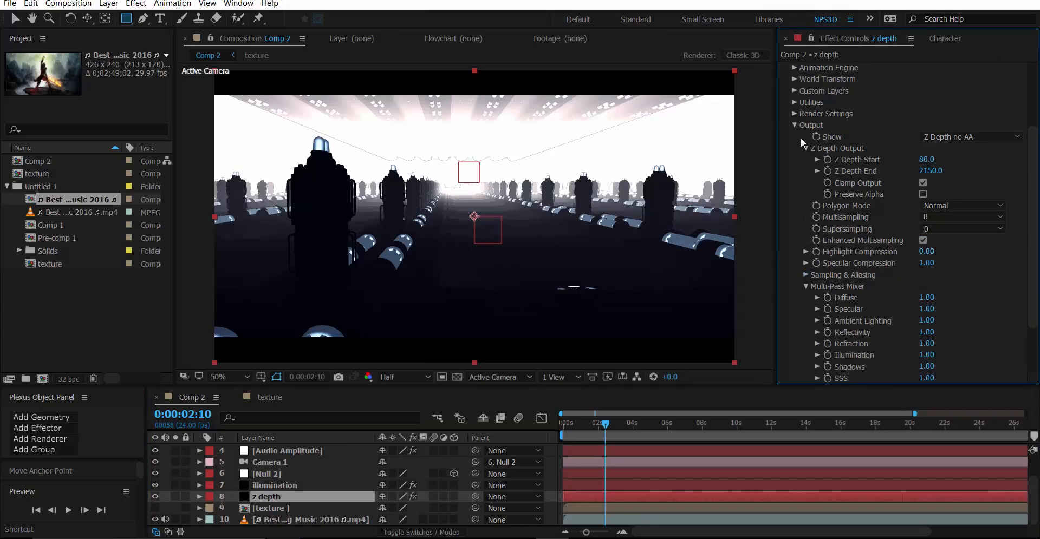
- Set the Element Render Mode to Full Render on both the z depth and illumination layers
click(946, 238)
click(946, 250)
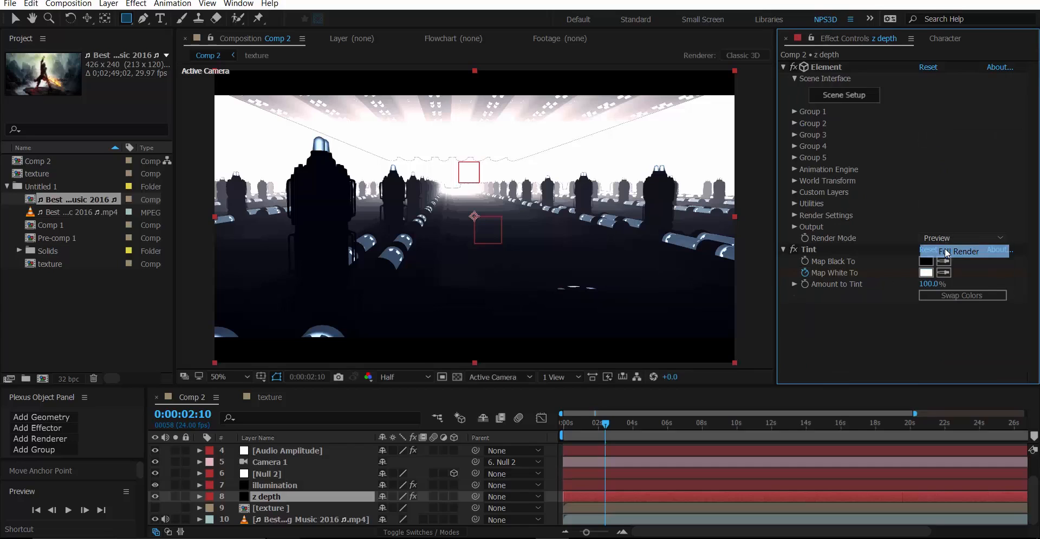
click(331, 486)
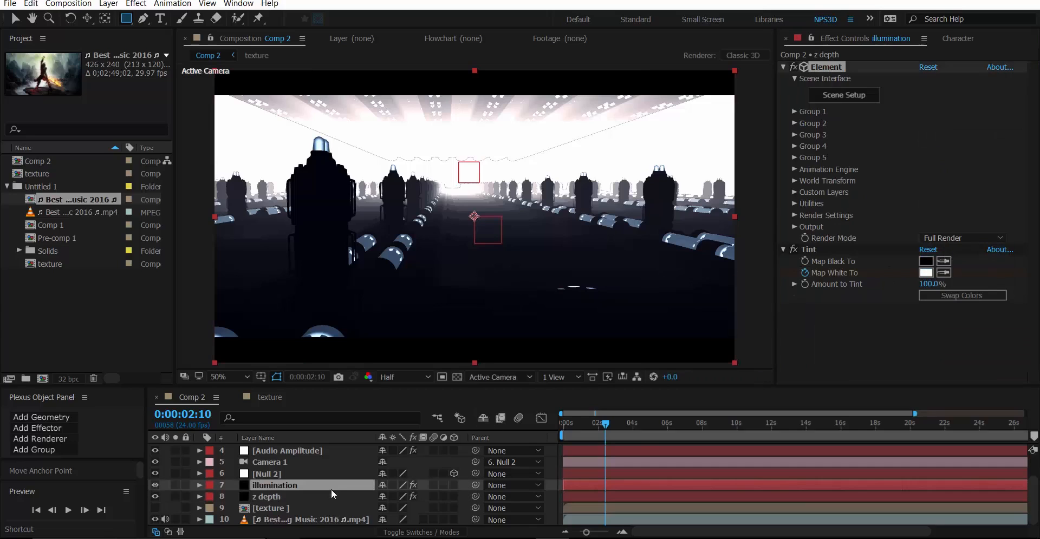
click(956, 238)
click(954, 252)
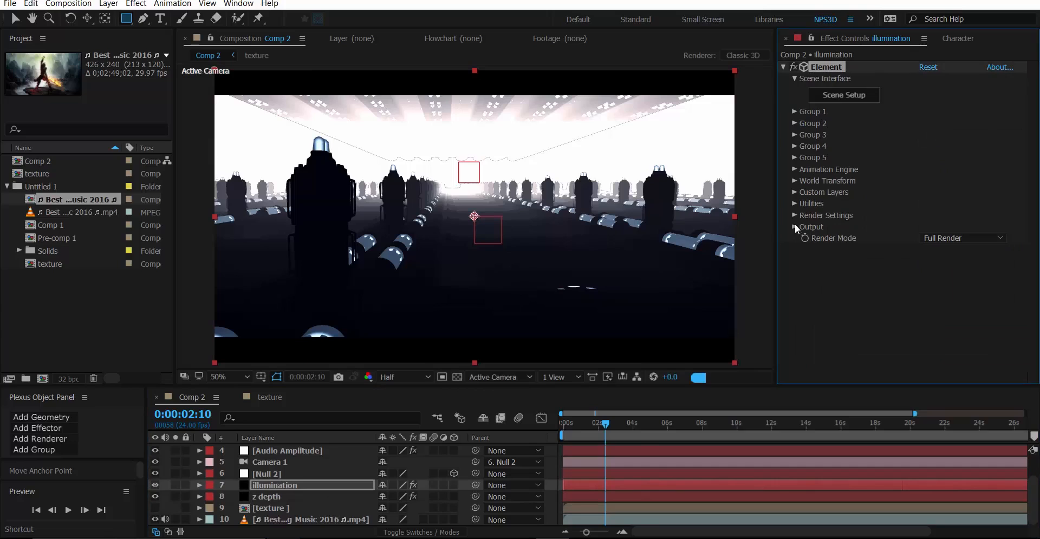
- Enable Enhanced Multisampling and set Supersampling to 2 in the illumination layer's Element output settings
click(794, 227)
click(923, 240)
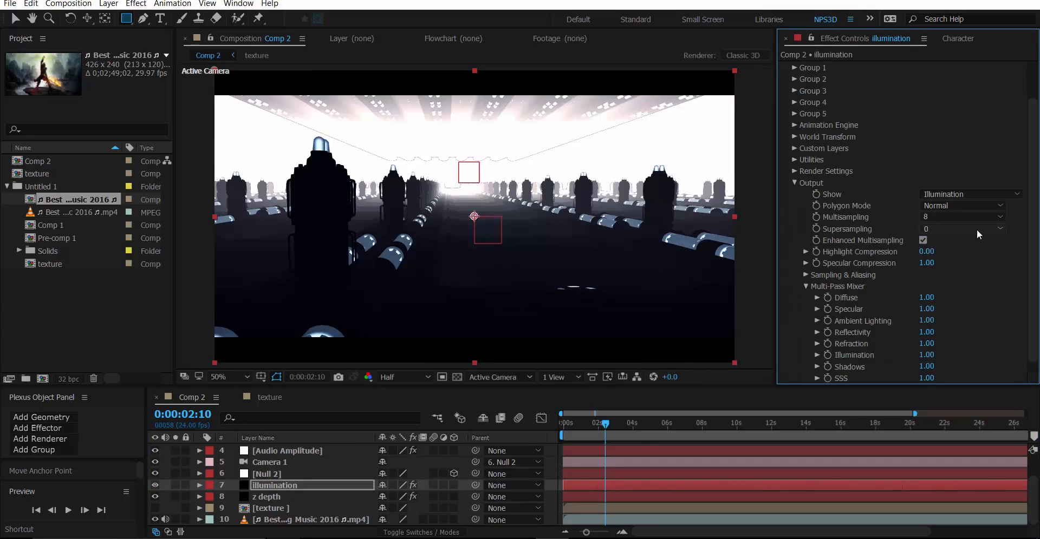
click(976, 229)
click(945, 254)
- Set FXAA Smoothing to 2 in the illumination layer's Element sampling settings
click(806, 275)
click(923, 284)
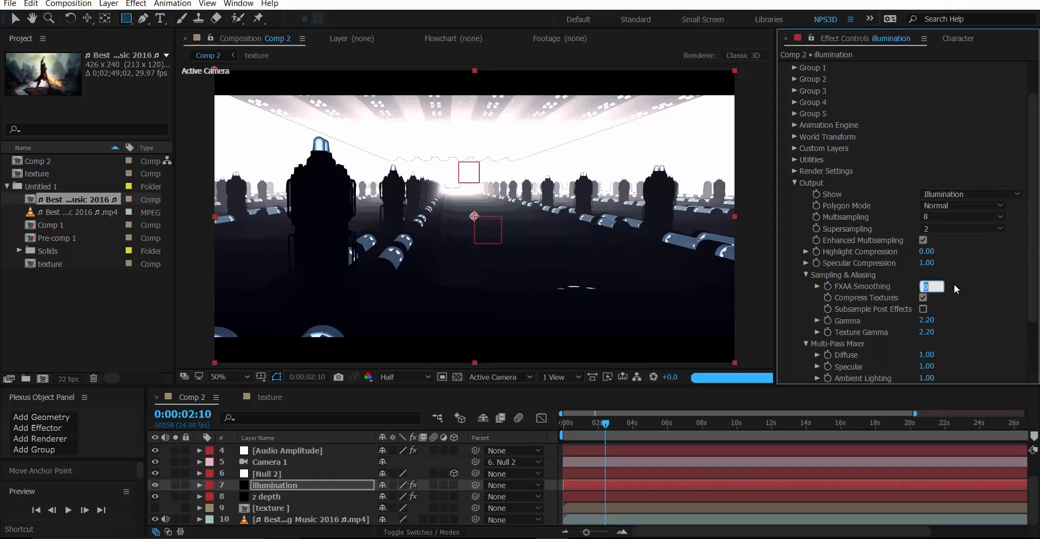
text(2)
click(794, 183)
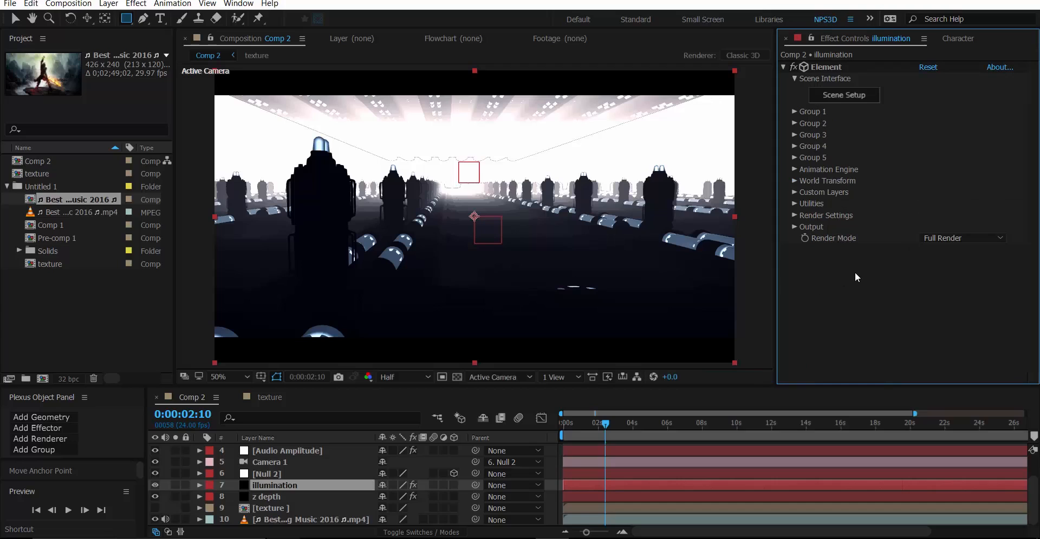
- Set Supersampling back to 0 in the illumination layer's Element output settings
click(804, 226)
scroll(938, 160, down, 3)
click(941, 172)
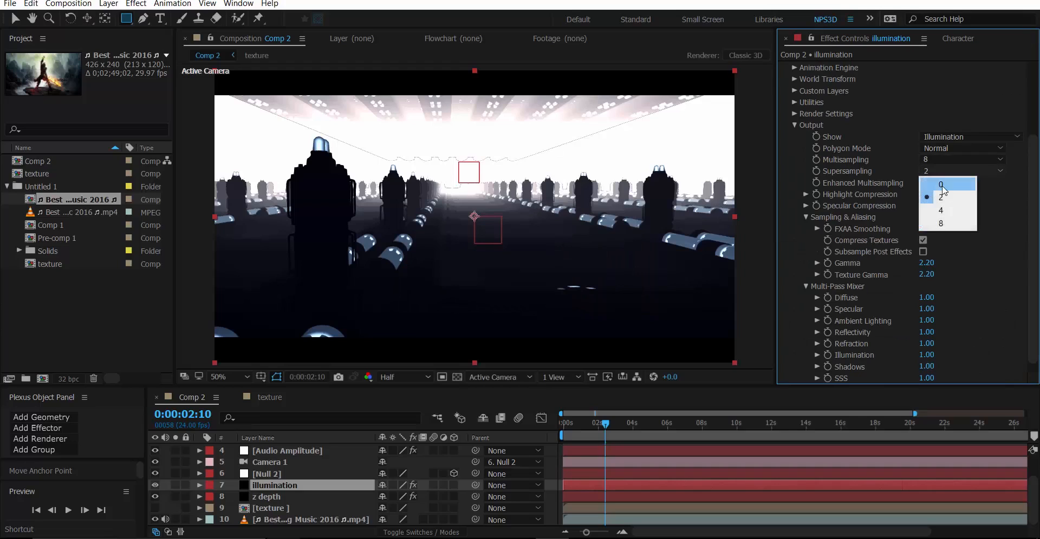
click(940, 186)
click(795, 124)
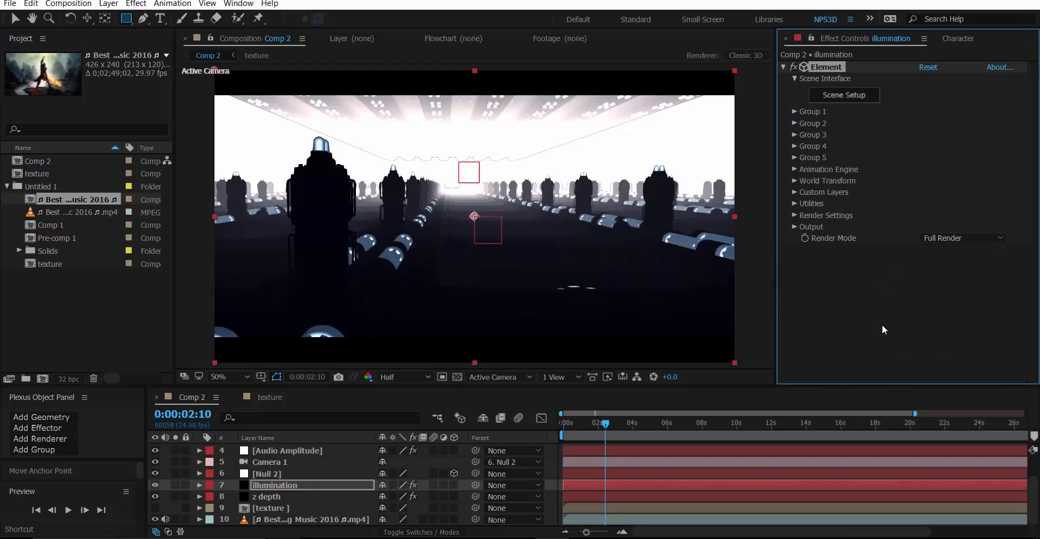
click(867, 306)
- Compare FXAA Smoothing values of 0 and 2 on the illumination layer, ending on 2
click(793, 226)
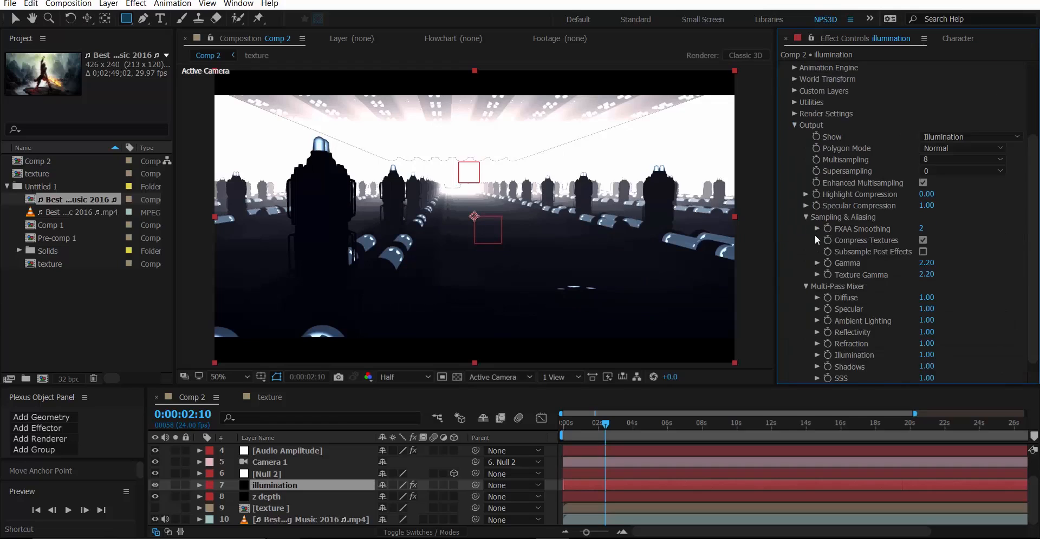
click(922, 230)
text(0)
key(Return)
click(923, 230)
text(2)
key(Return)
click(794, 127)
- Set FXAA Smoothing to 0 in the z depth layer's Element sampling settings
click(282, 496)
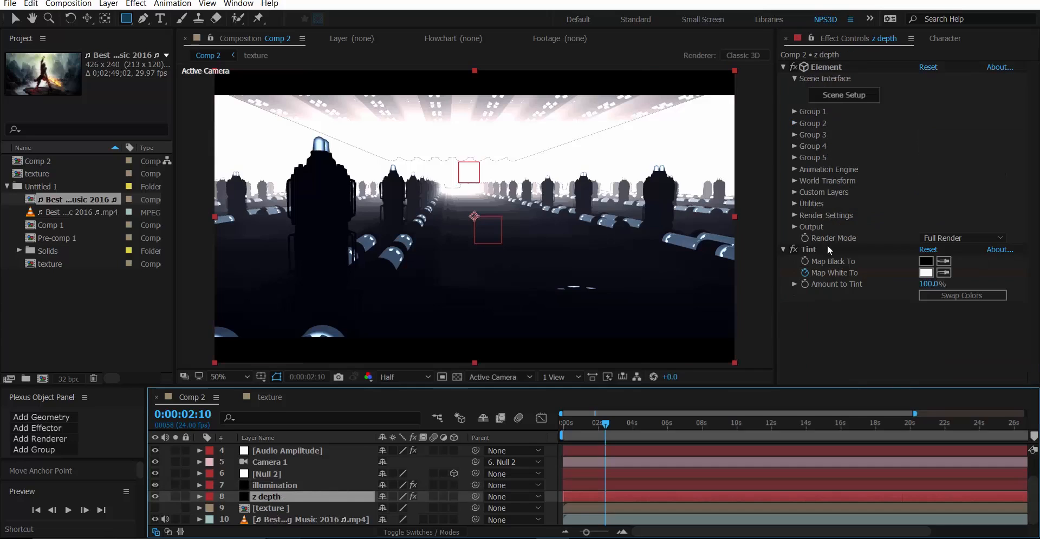
click(794, 216)
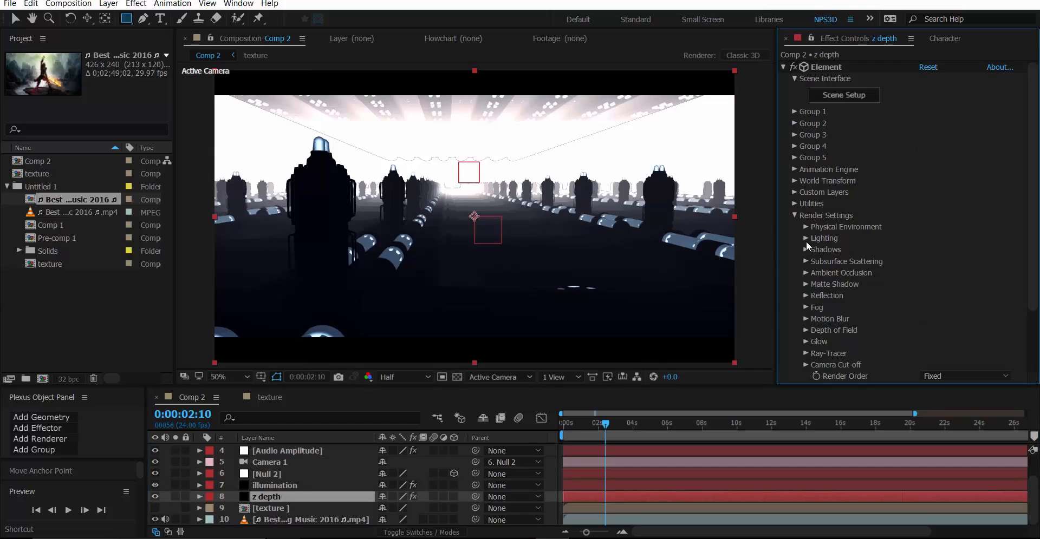
click(794, 216)
click(794, 227)
scroll(953, 248, down, 3)
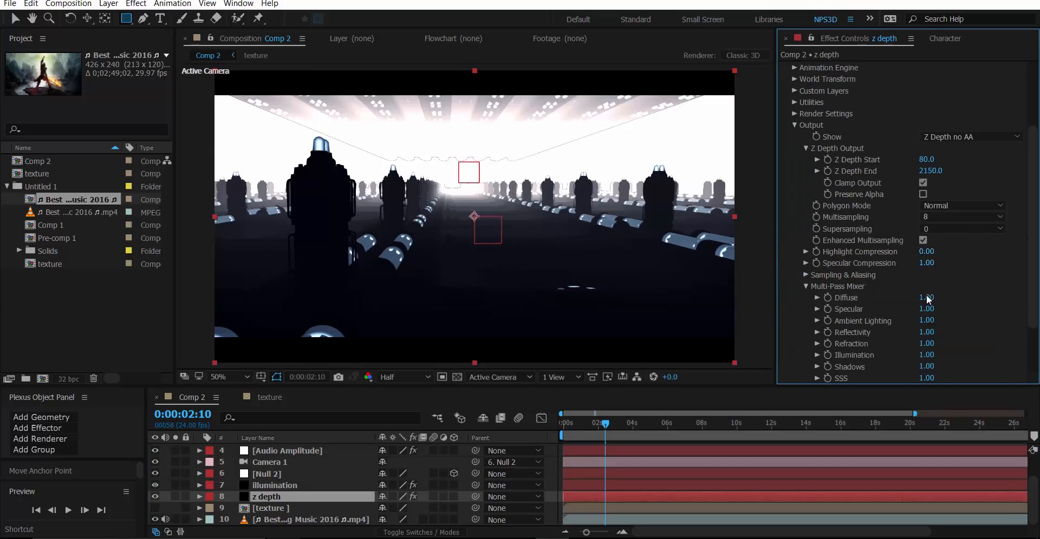
click(805, 275)
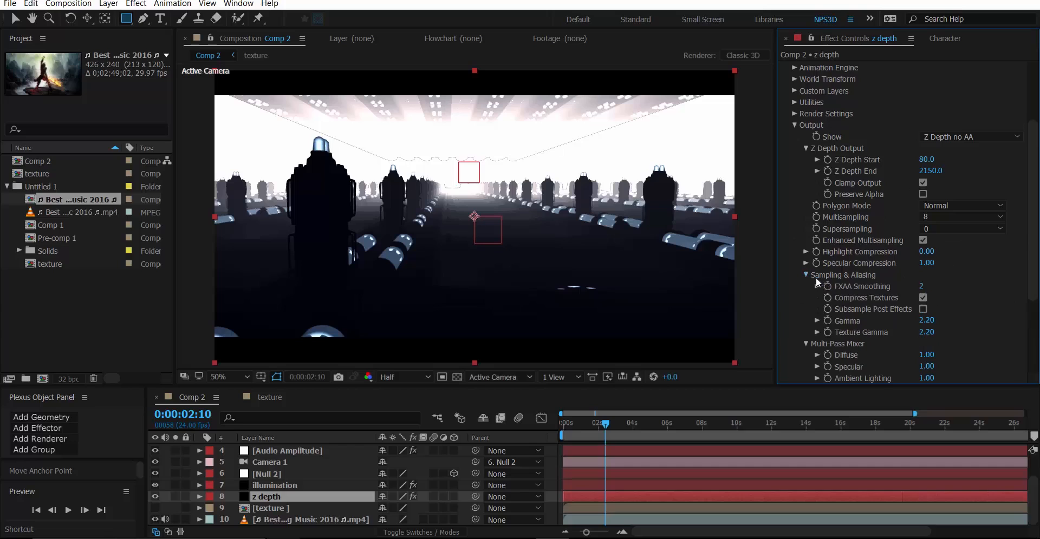
click(921, 286)
text(0)
key(Return)
click(794, 126)
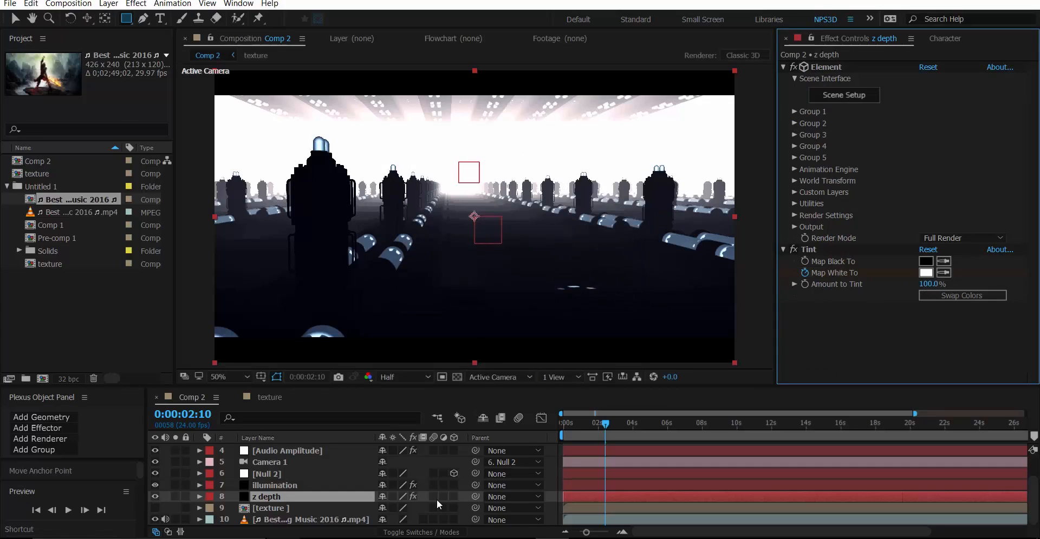
- Switch on motion blur for the z depth and illumination layers and enable it for Comp 2, with the playhead at 0:00:09:20
drag(434, 497, 434, 486)
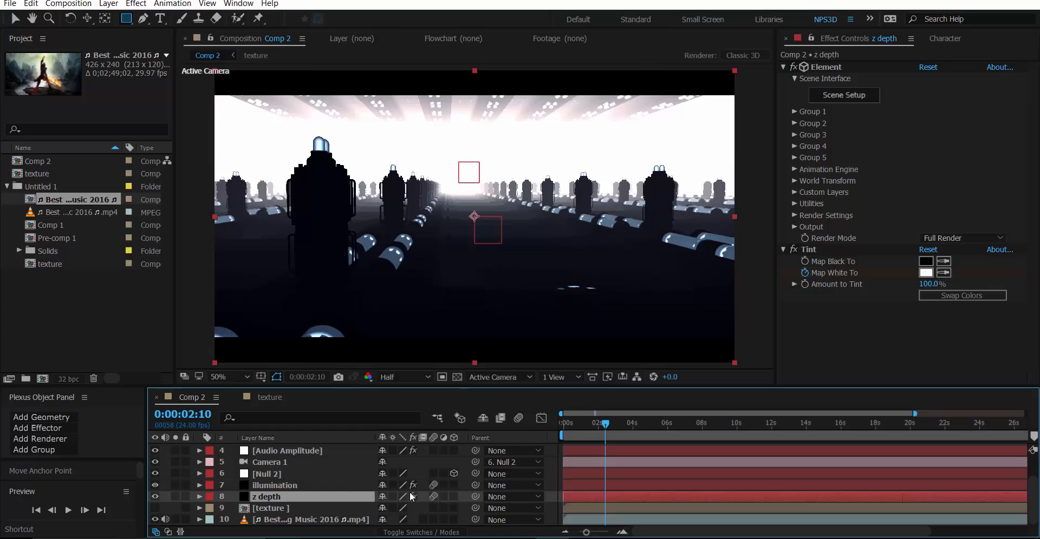
click(734, 423)
click(521, 418)
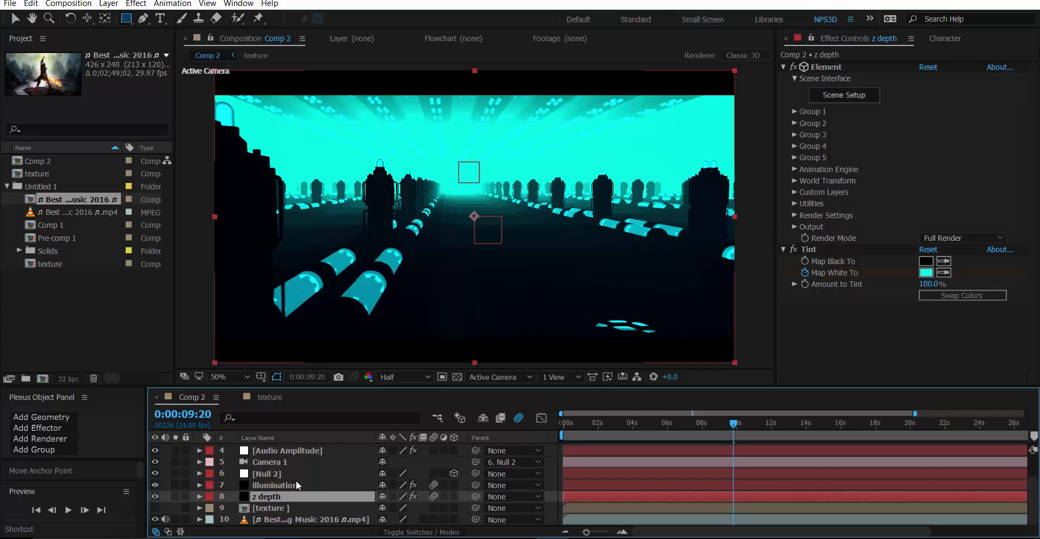
- Check the scene's look at 0:00:12:17 and 0:00:14:09
click(784, 423)
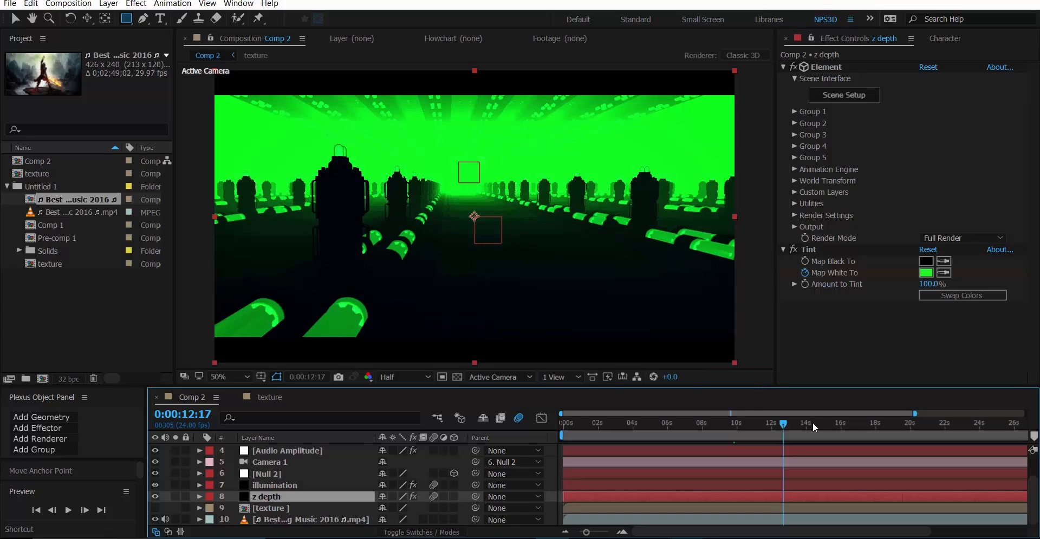
click(813, 423)
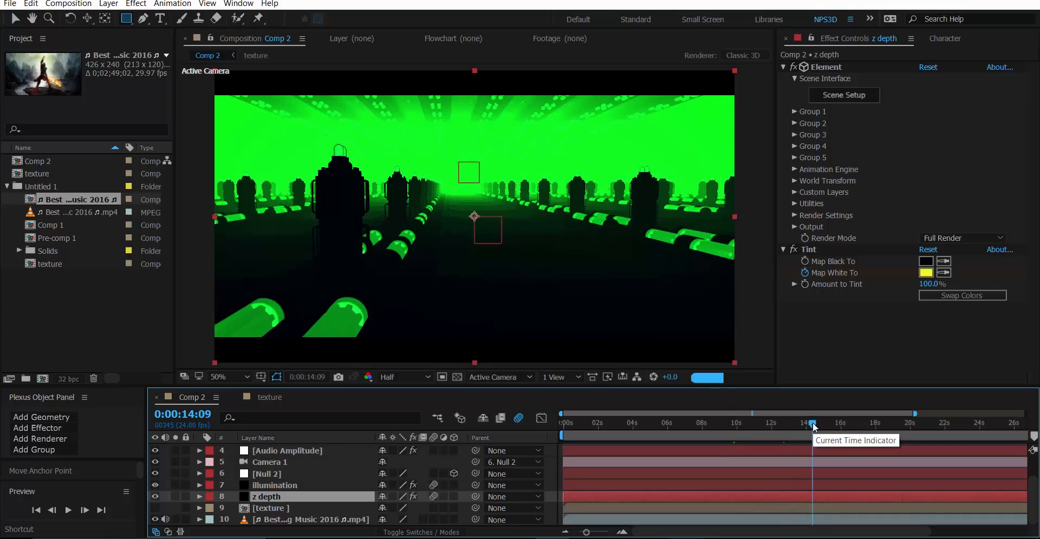